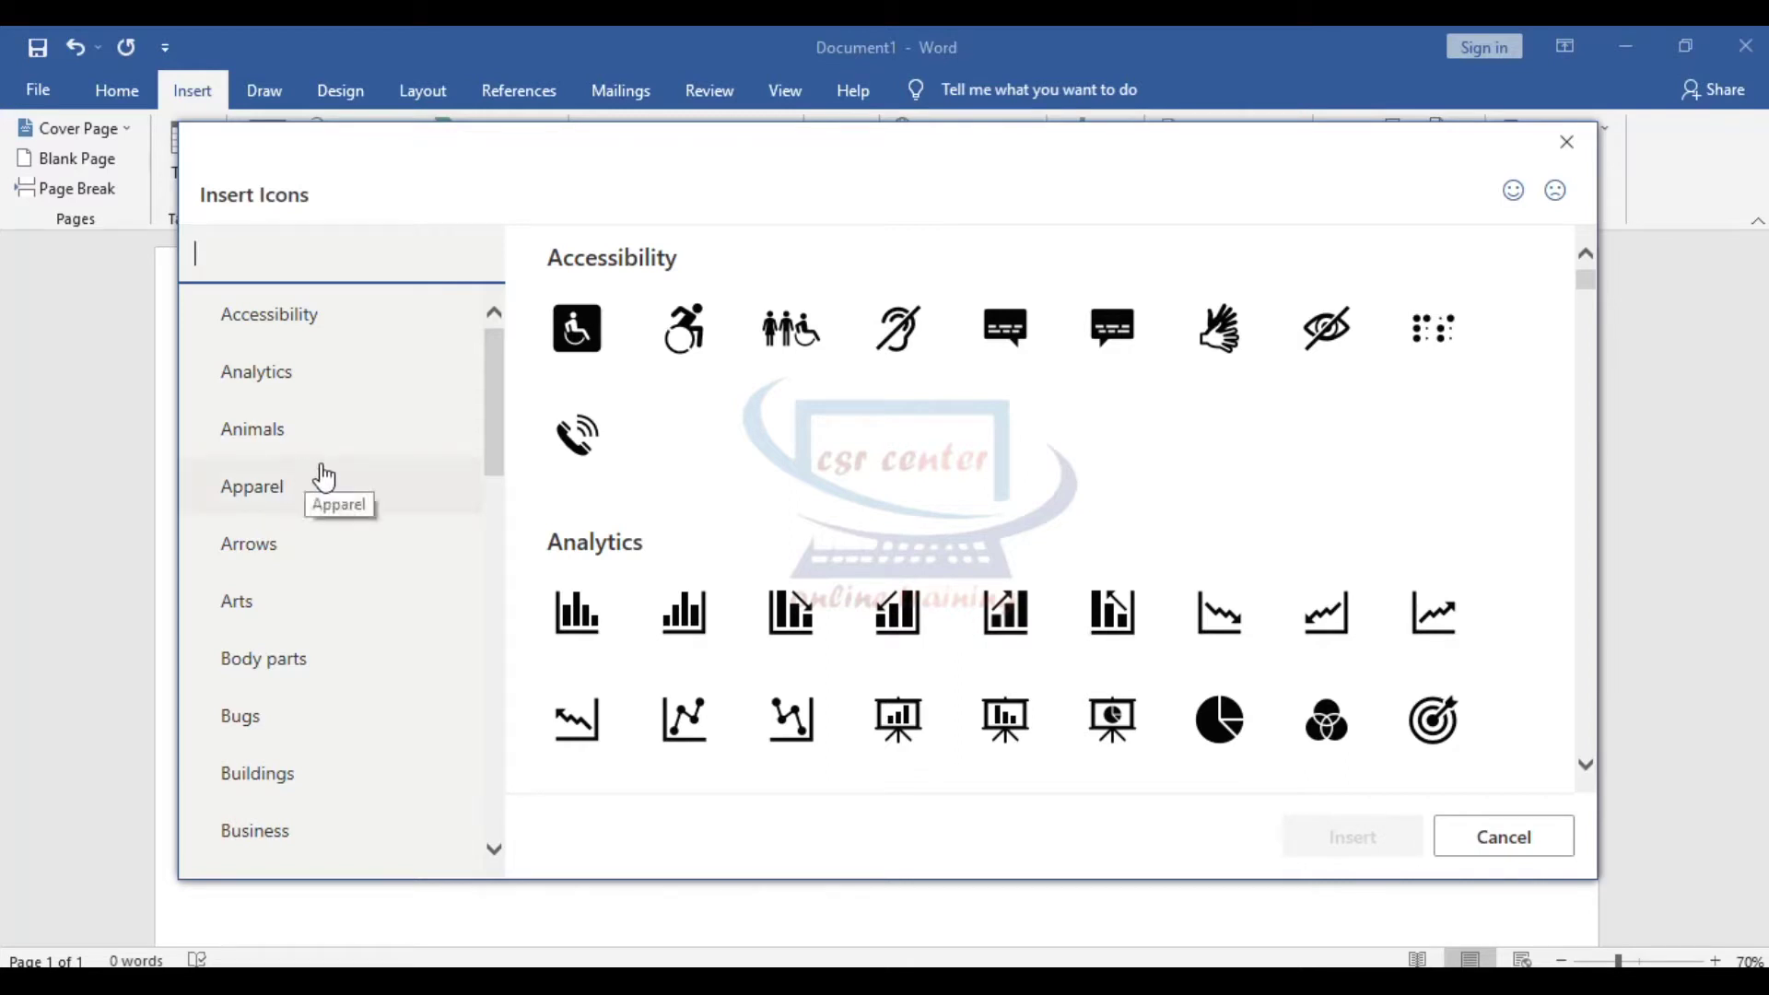
# Browse the icon categories and select the lion icon under Animals.
pyautogui.scroll(-2, 323, 476)
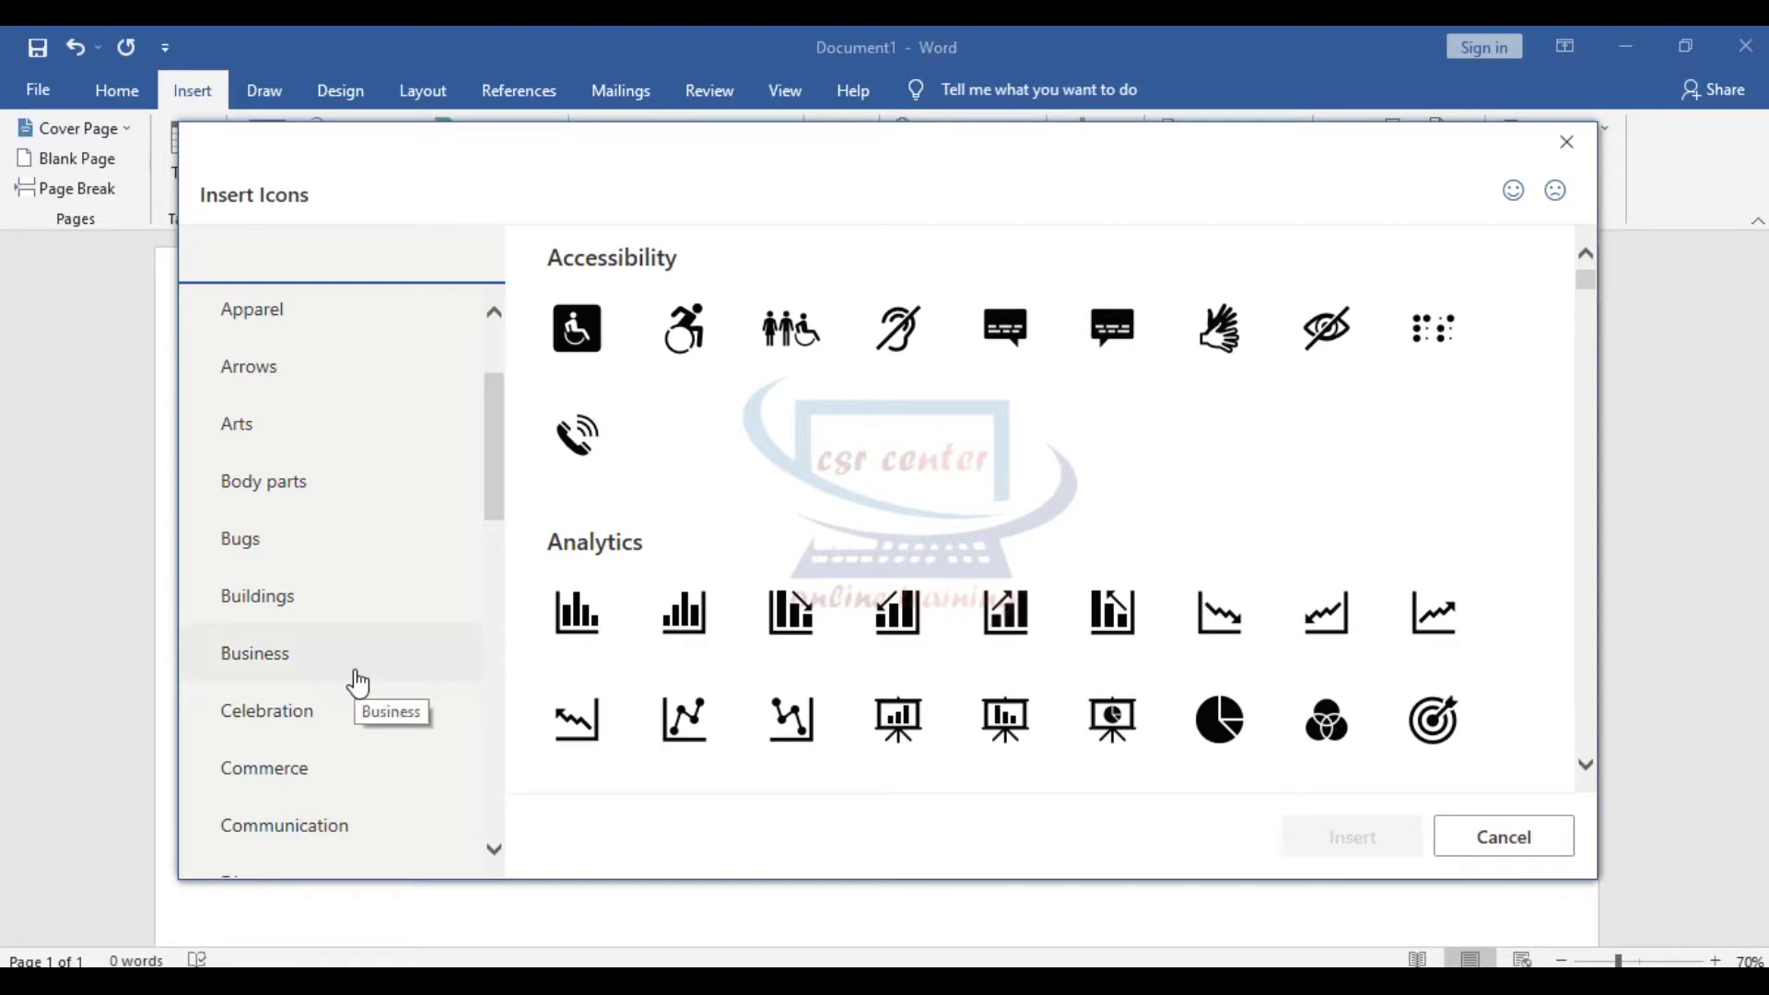
pyautogui.scroll(-2, 401, 665)
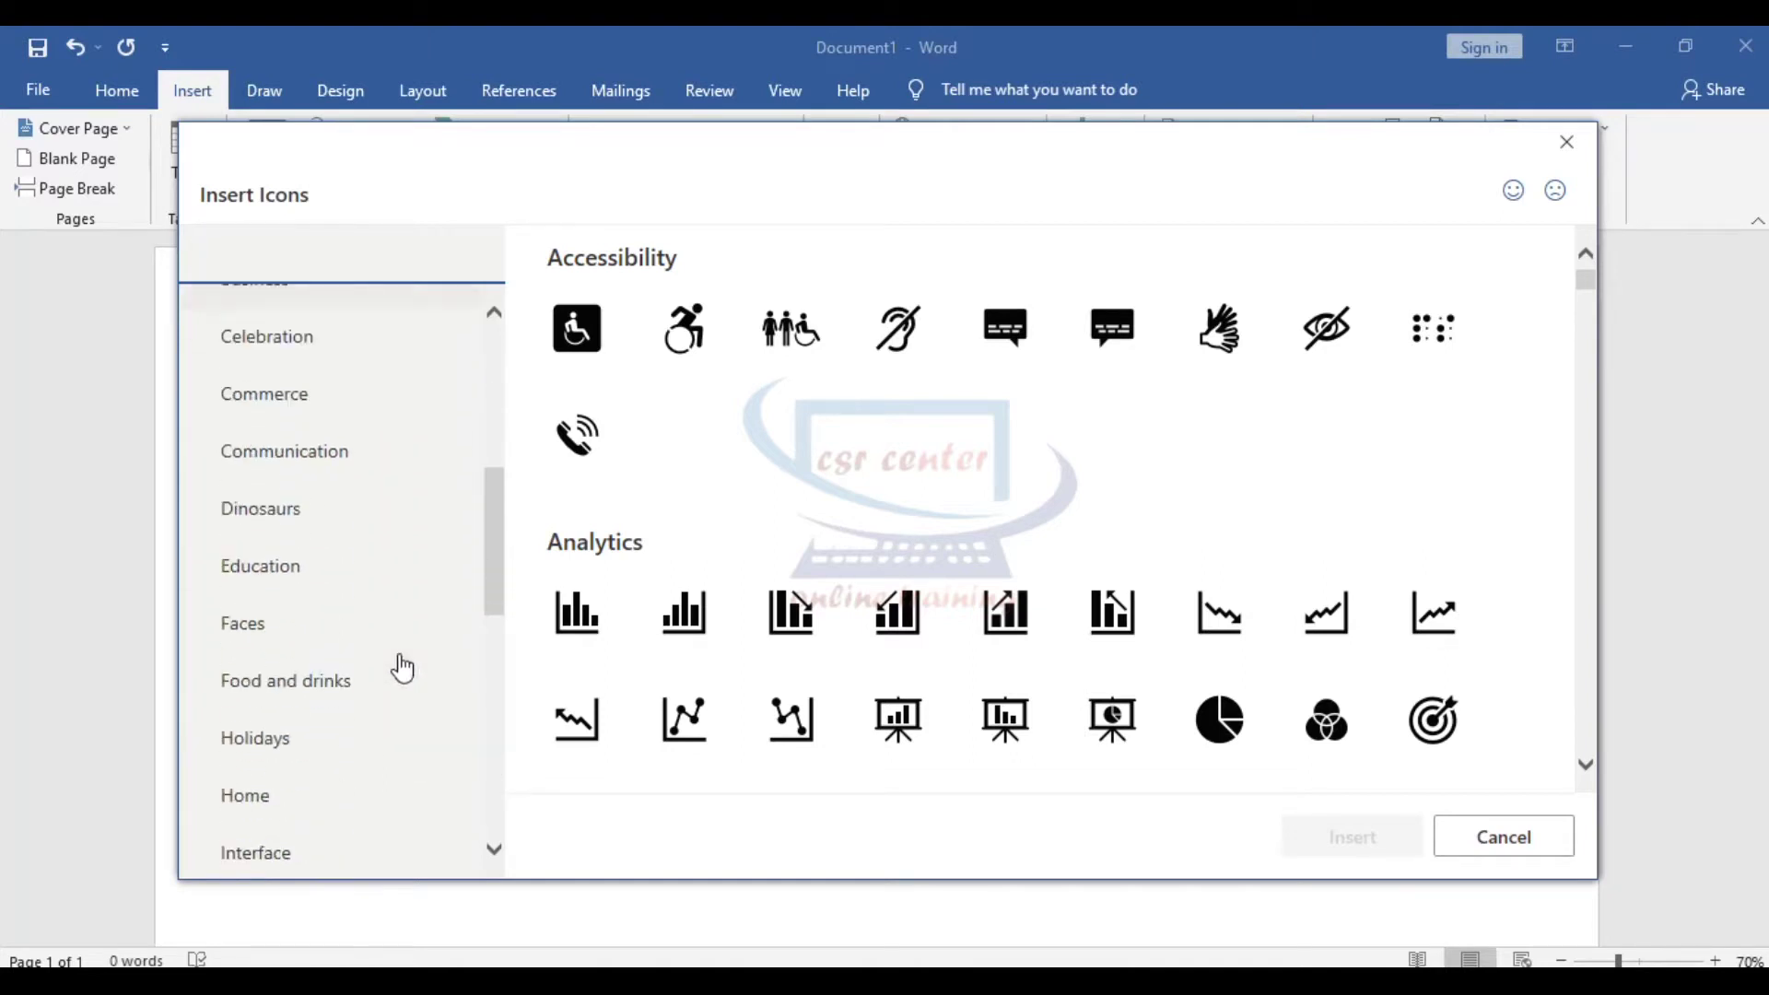
pyautogui.scroll(-5, 402, 667)
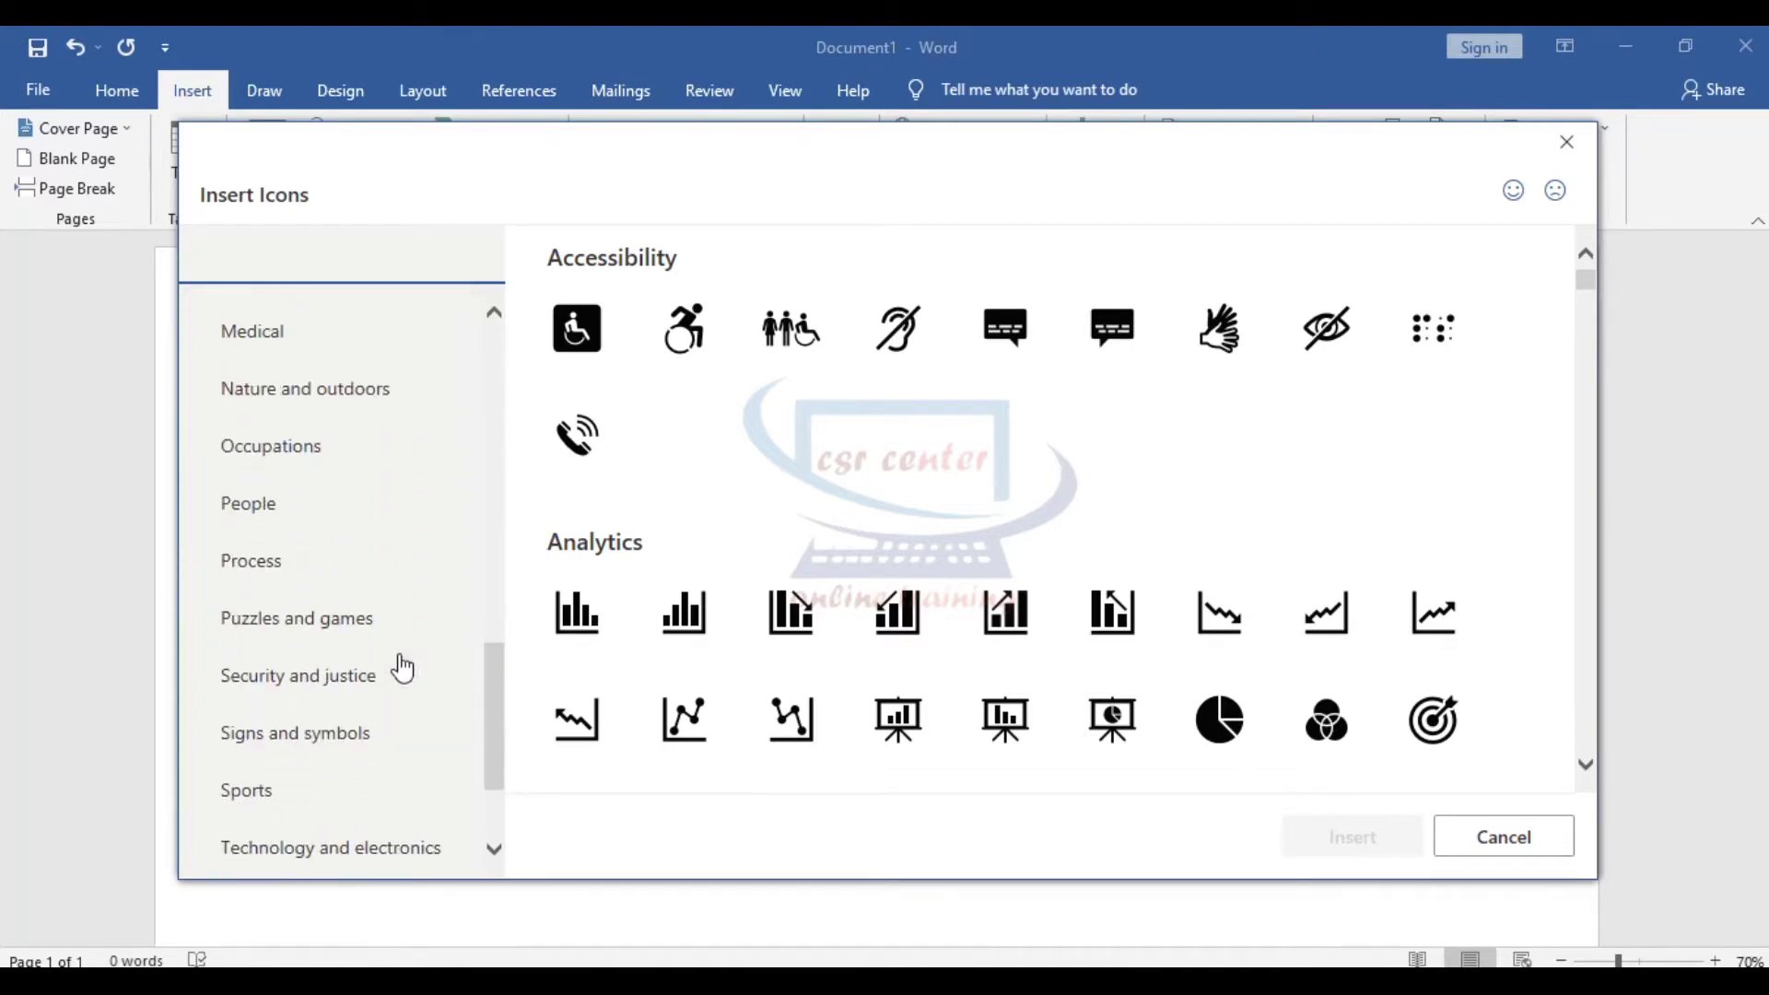
pyautogui.scroll(3, 403, 667)
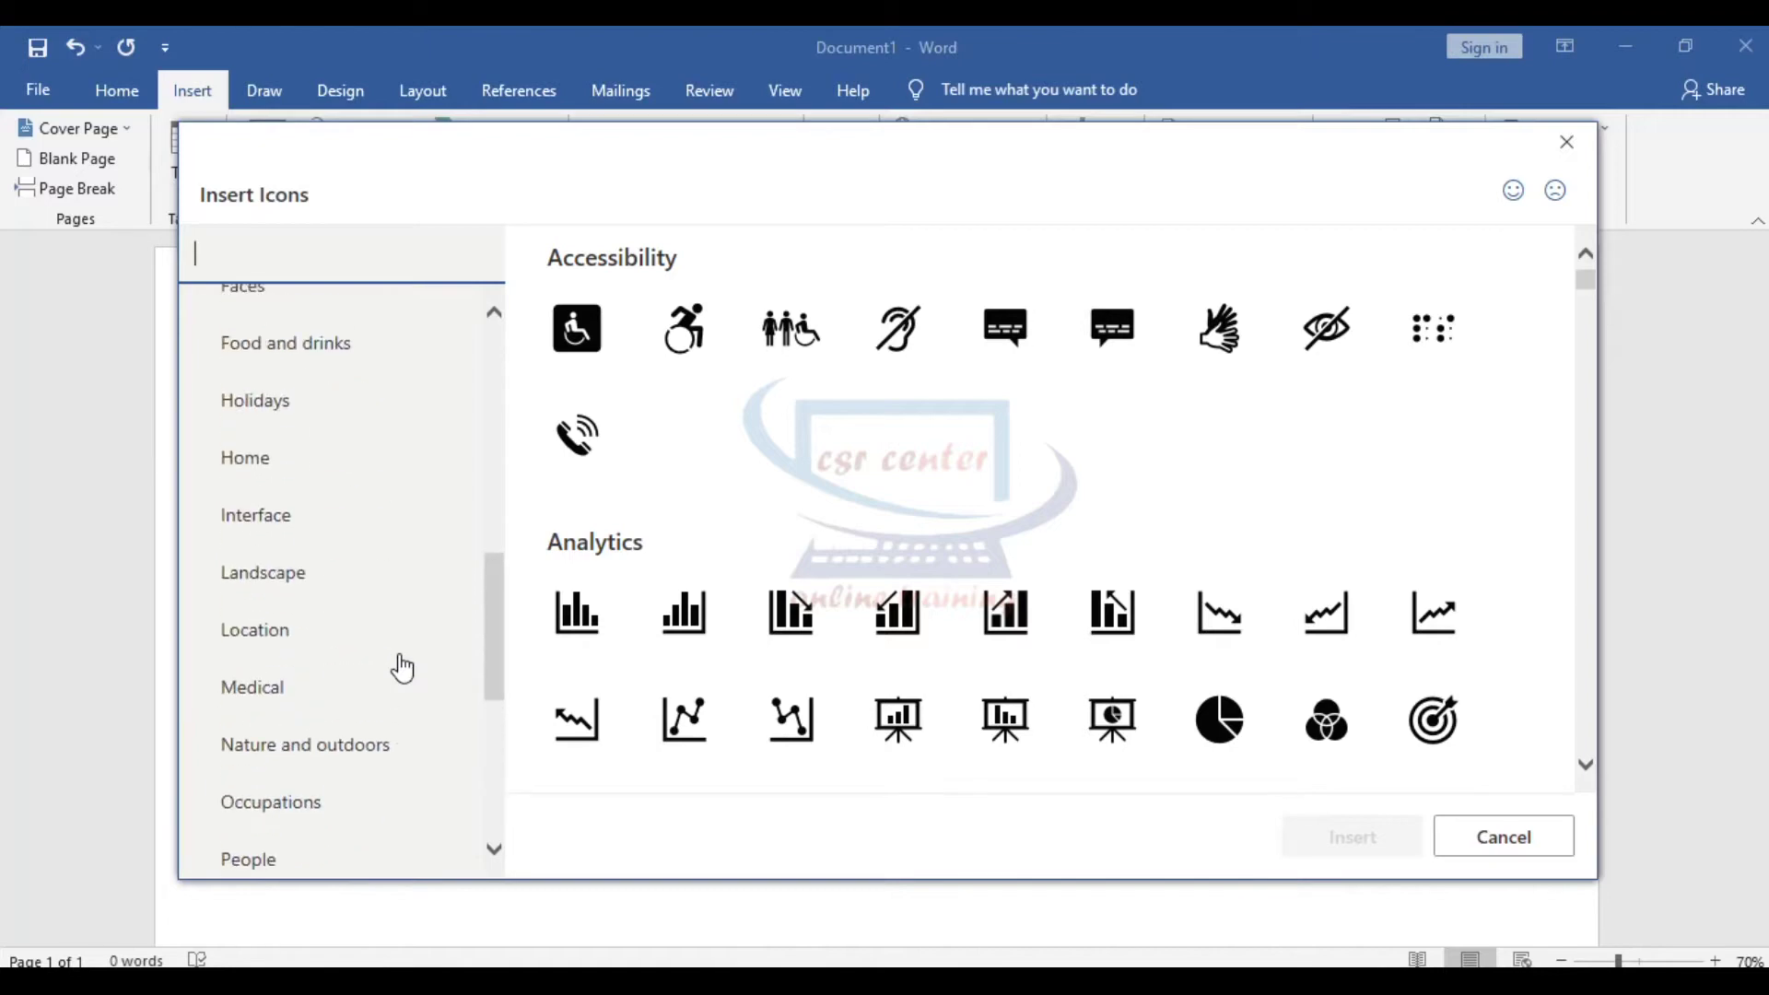
pyautogui.scroll(-10, 1141, 584)
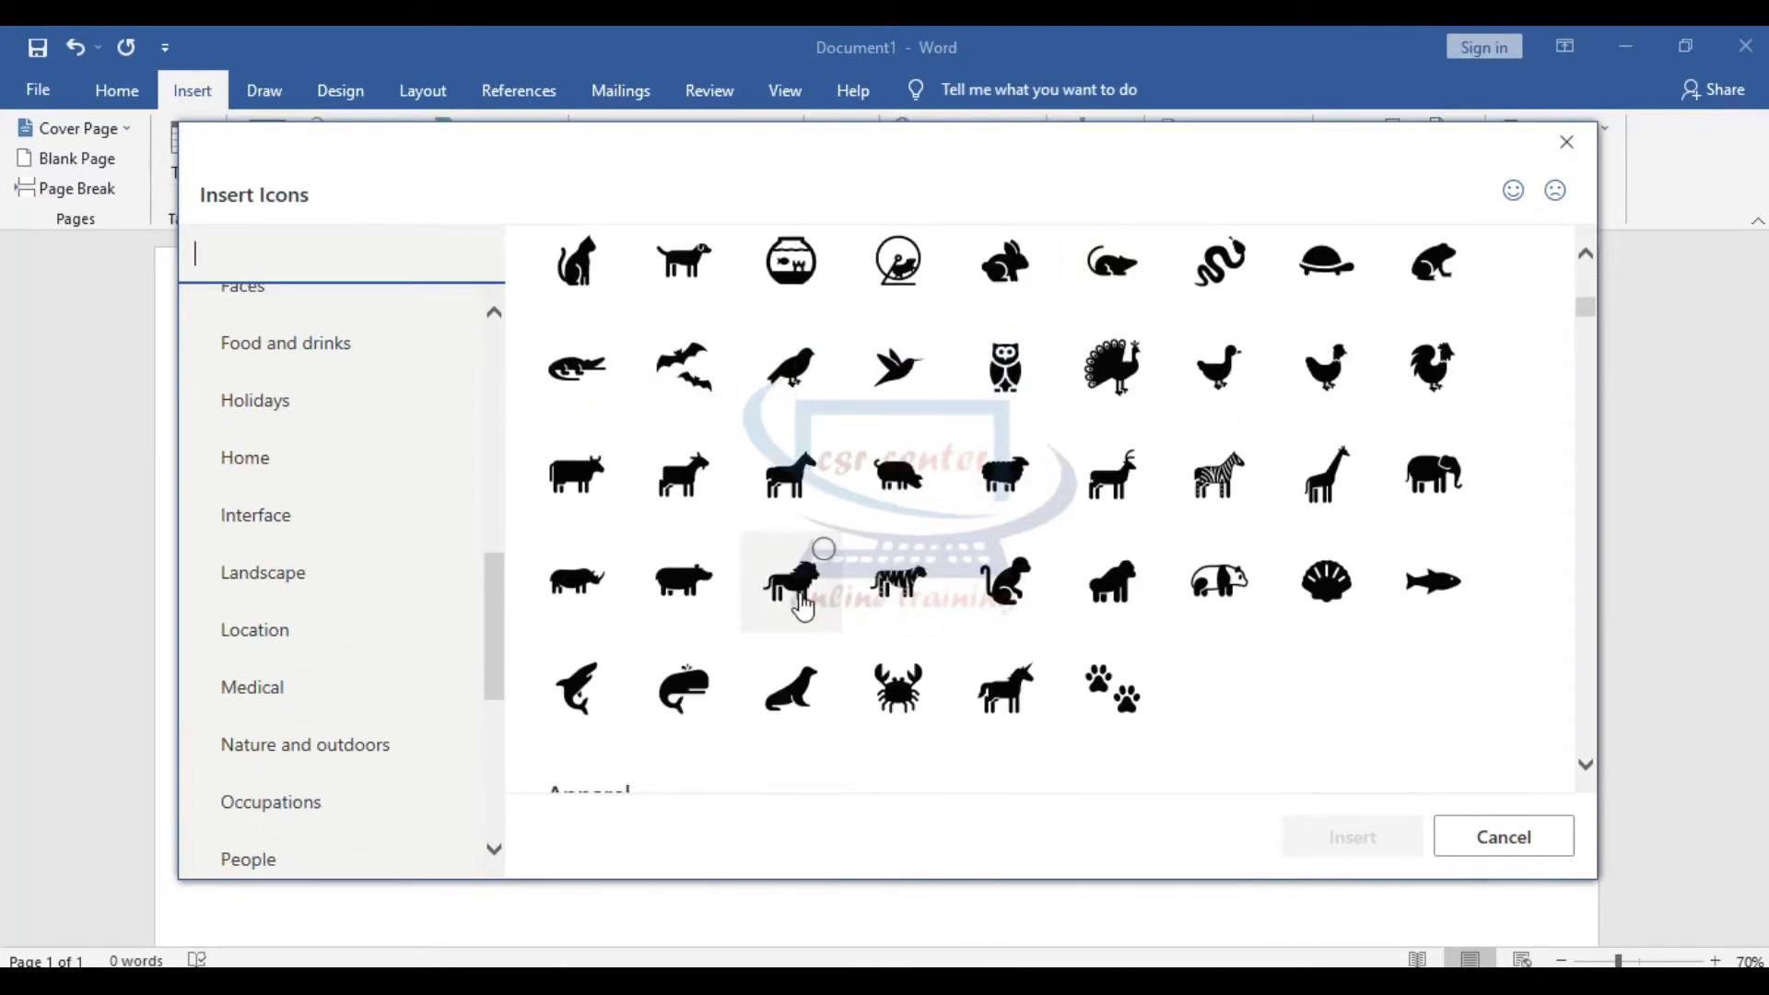
pyautogui.click(804, 600)
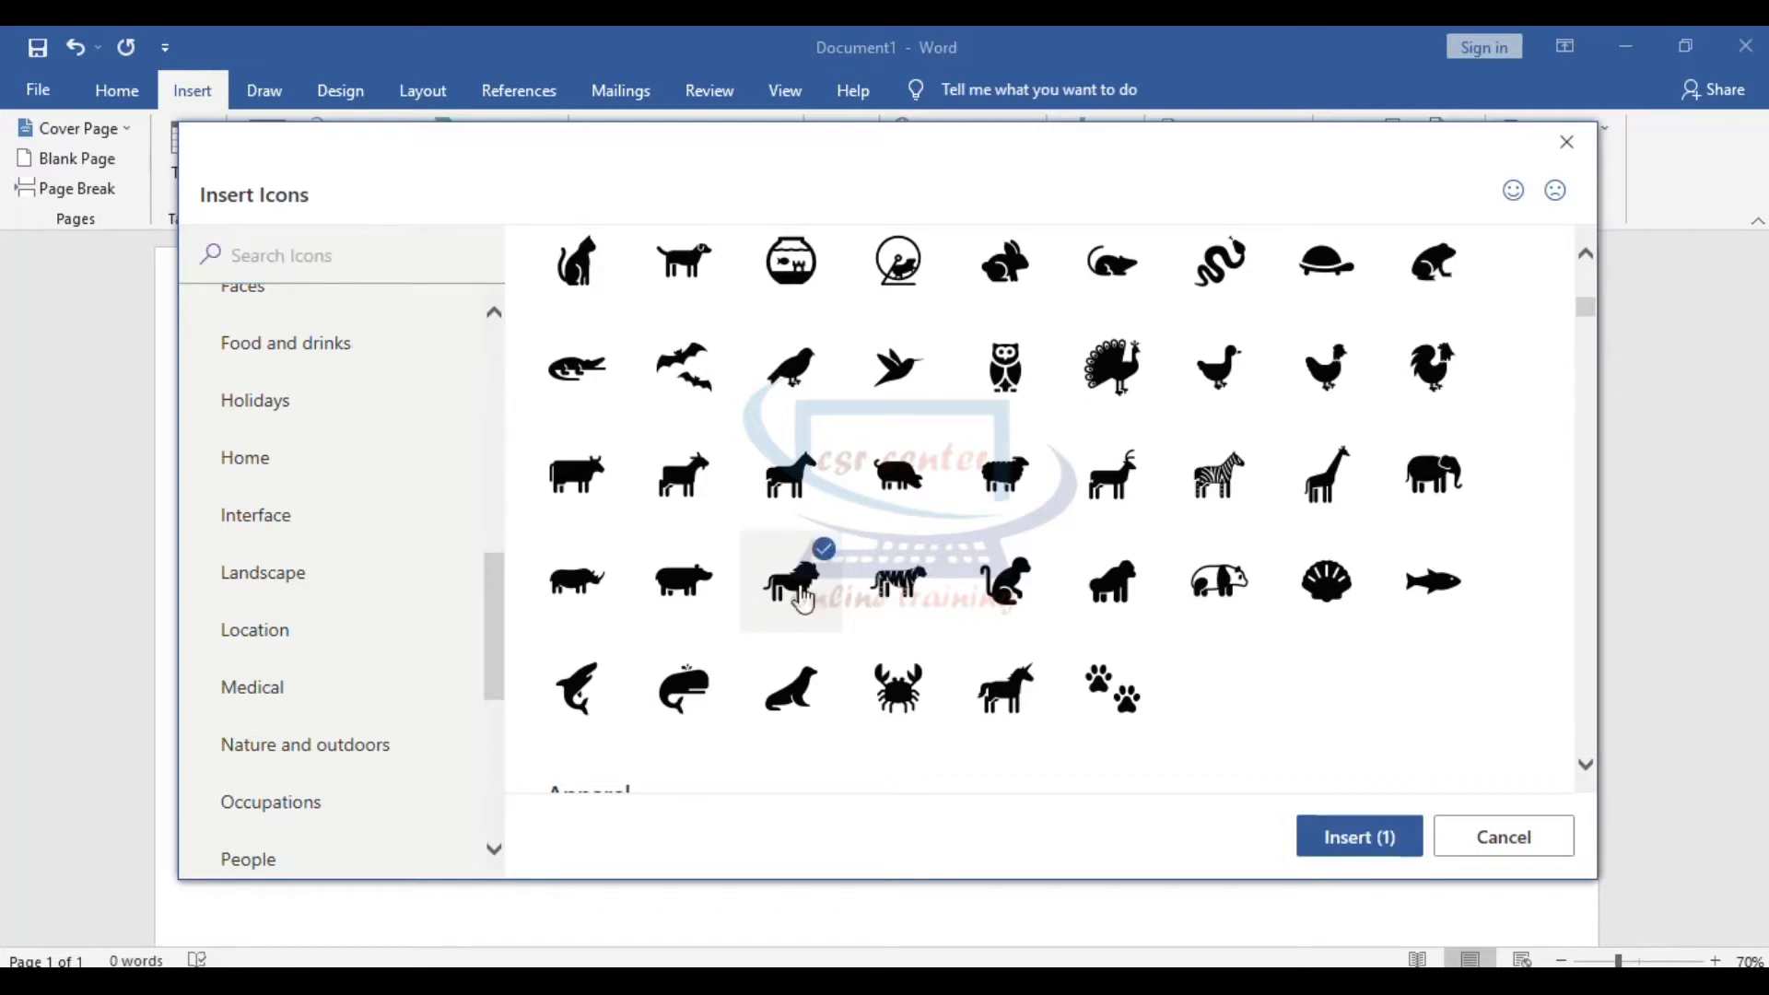
# Add the open book, book stack, globe, ribbon, laurel wreath, medal, cart, basket and factory icons to the selection and insert all ten.
pyautogui.scroll(-9, 803, 601)
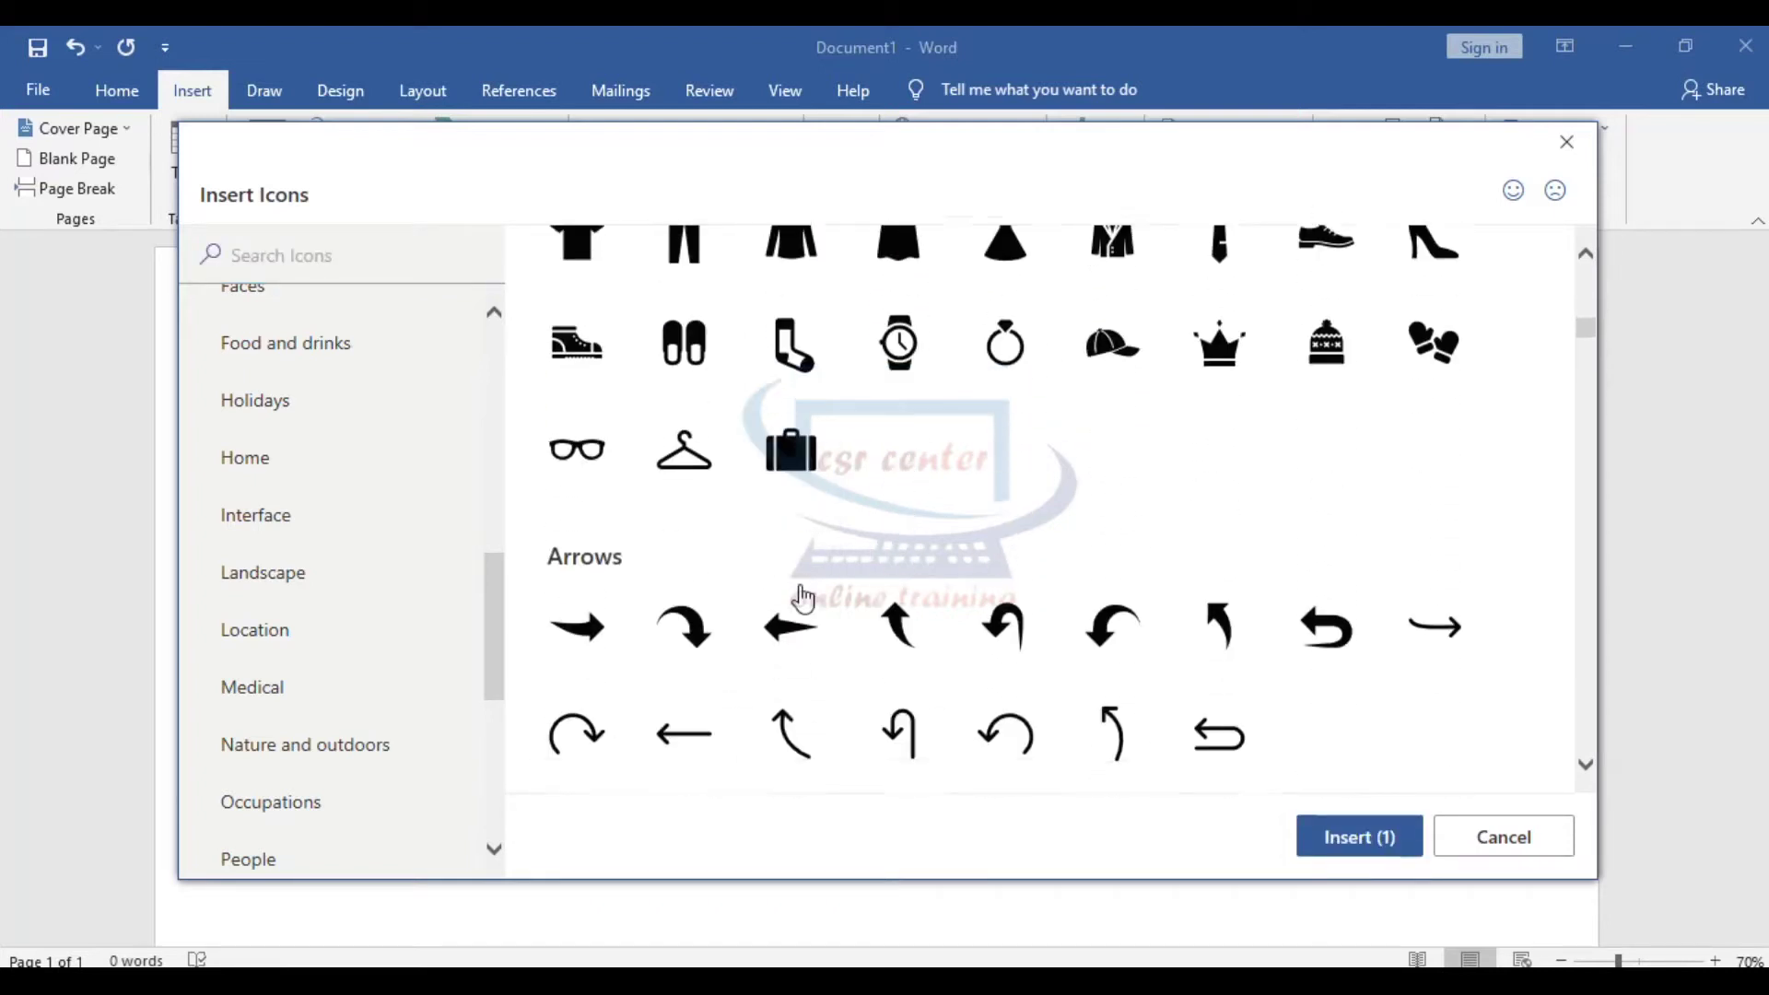
pyautogui.scroll(-3, 805, 596)
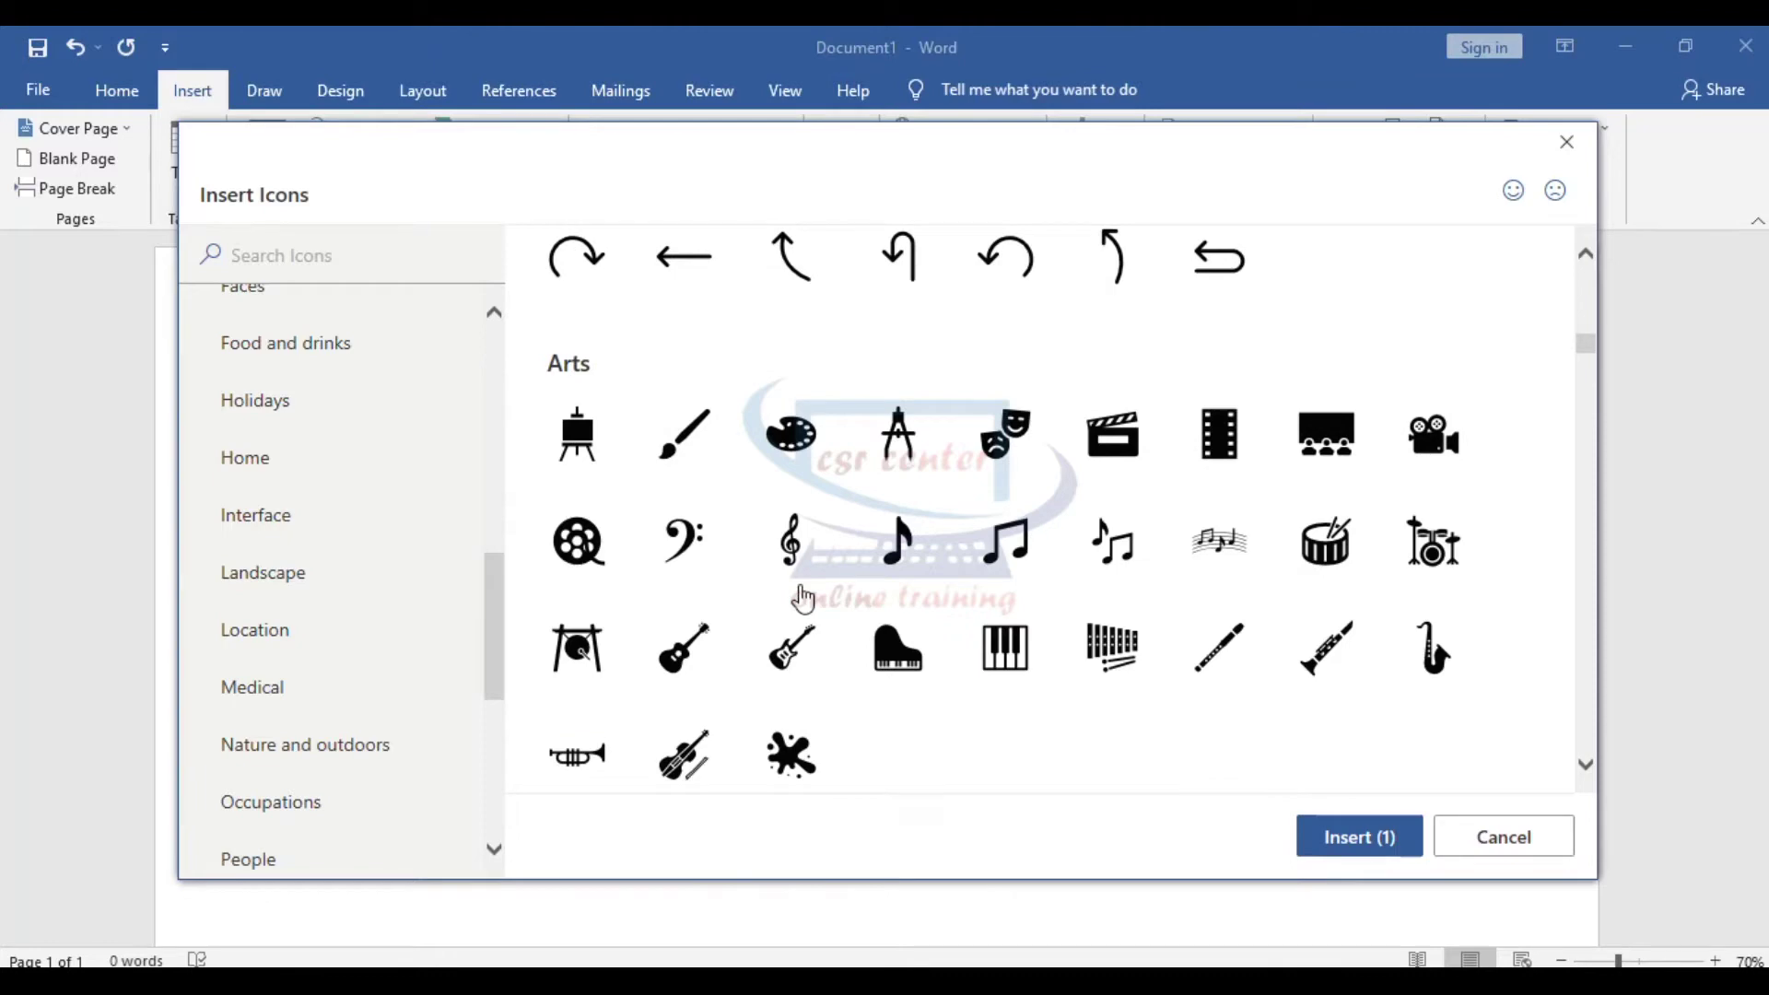
pyautogui.scroll(3, 277, 590)
pyautogui.click(276, 594)
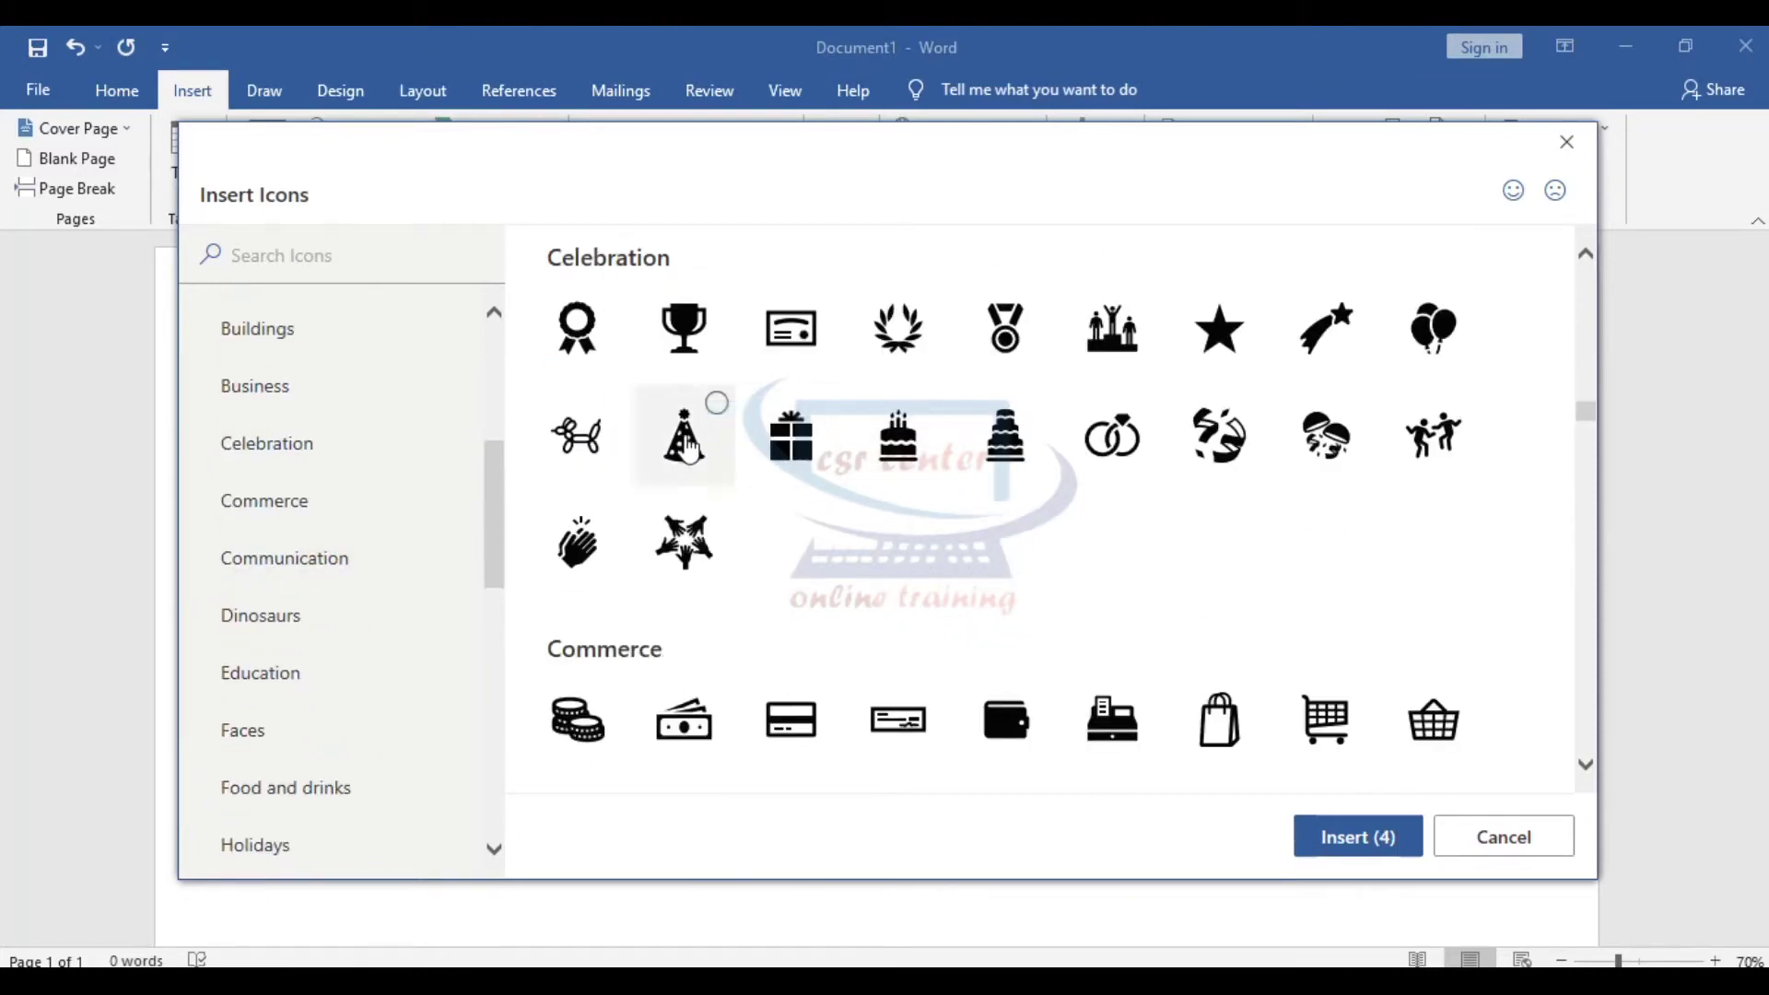
pyautogui.click(597, 337)
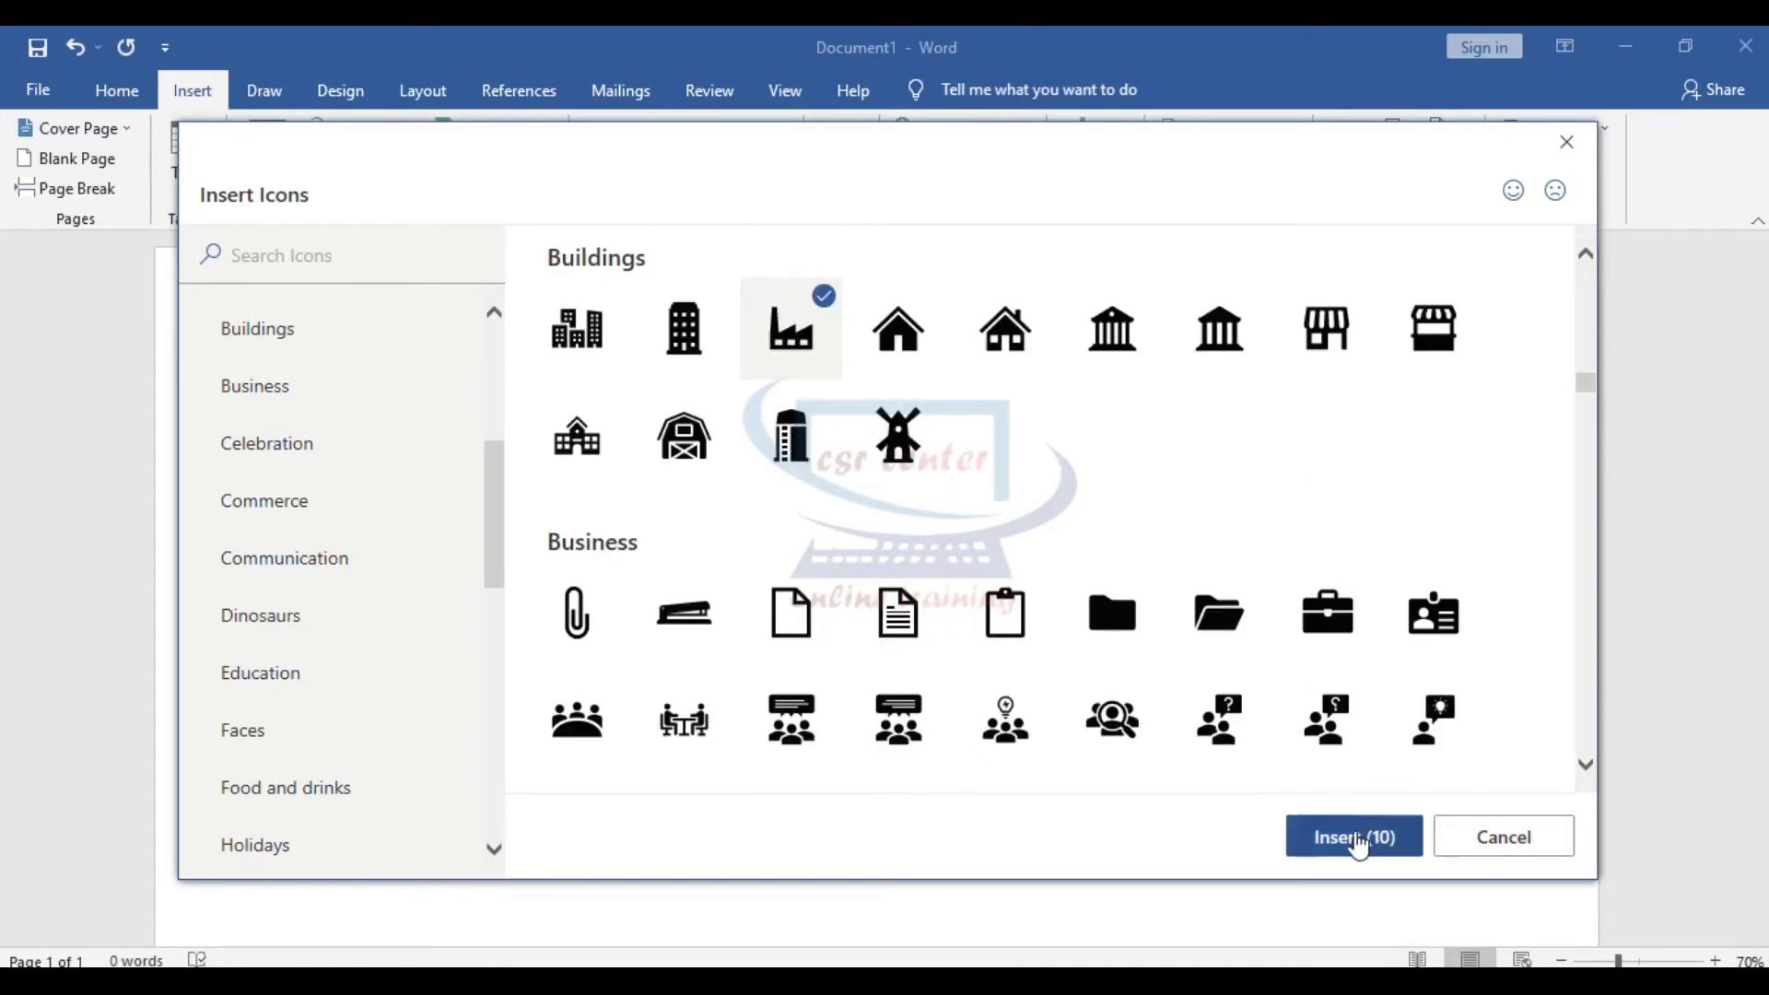
pyautogui.click(1358, 845)
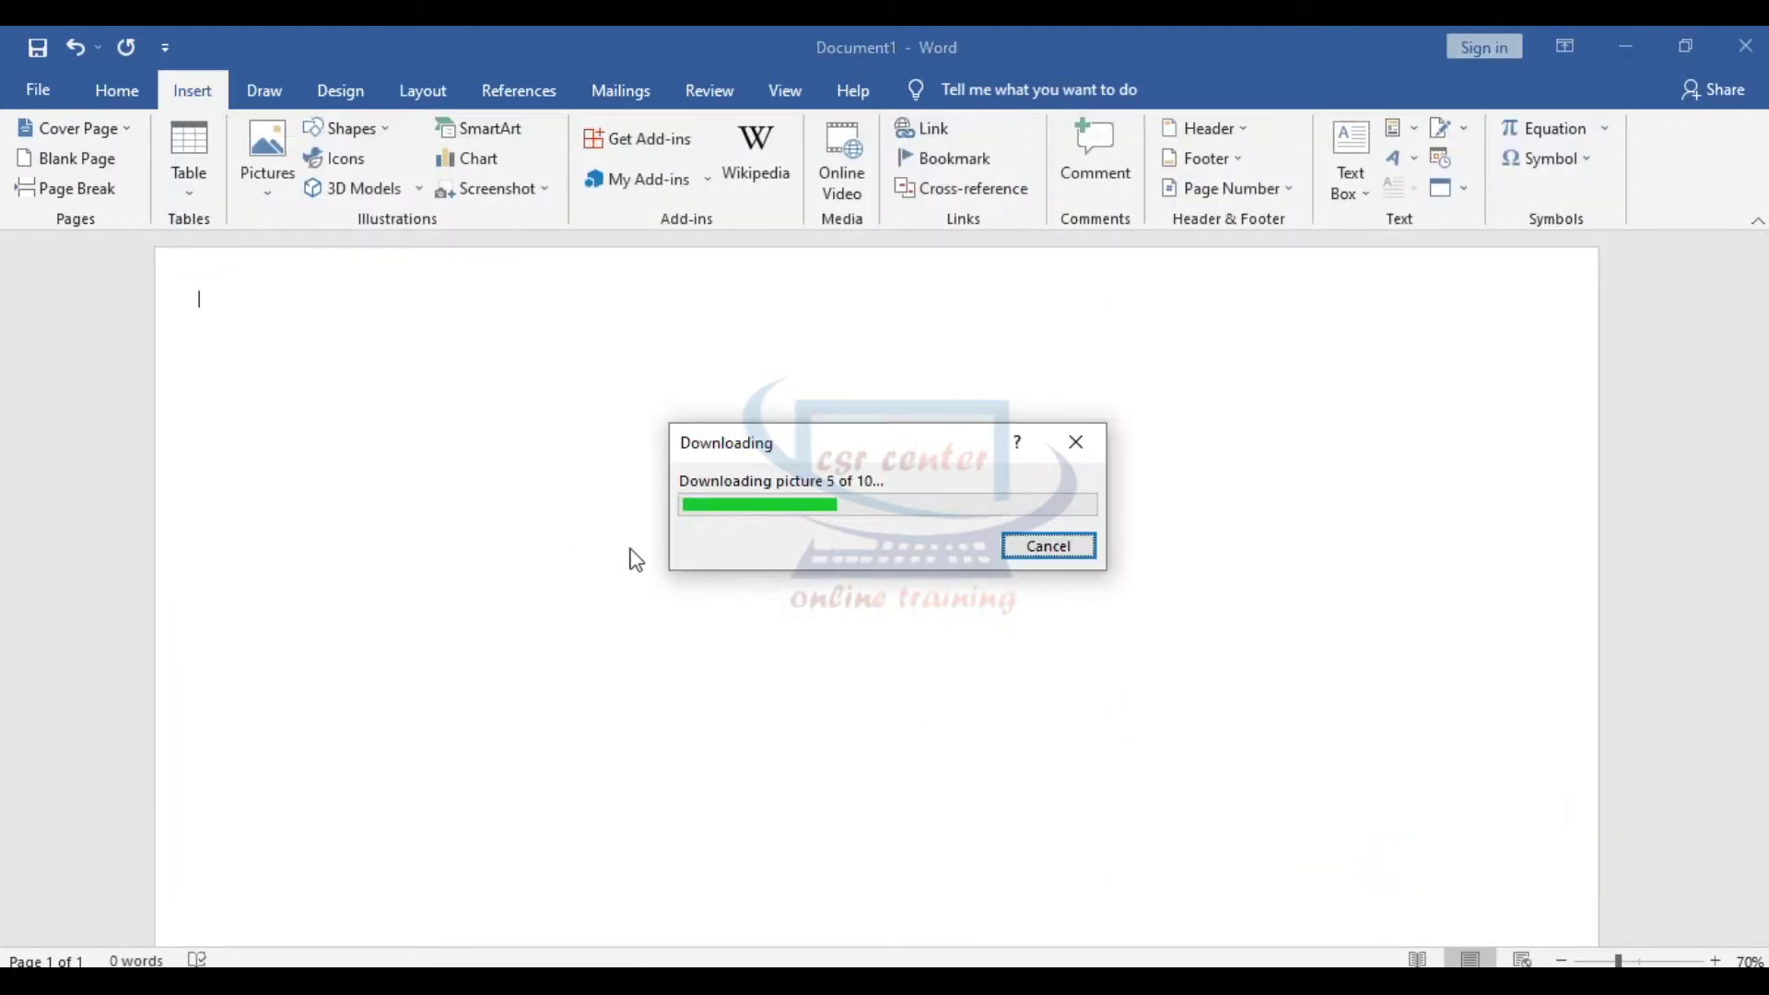
# Apply text wrapping to the factory icon and move it near the page's upper-right corner.
pyautogui.click(1172, 470)
pyautogui.click(1045, 359)
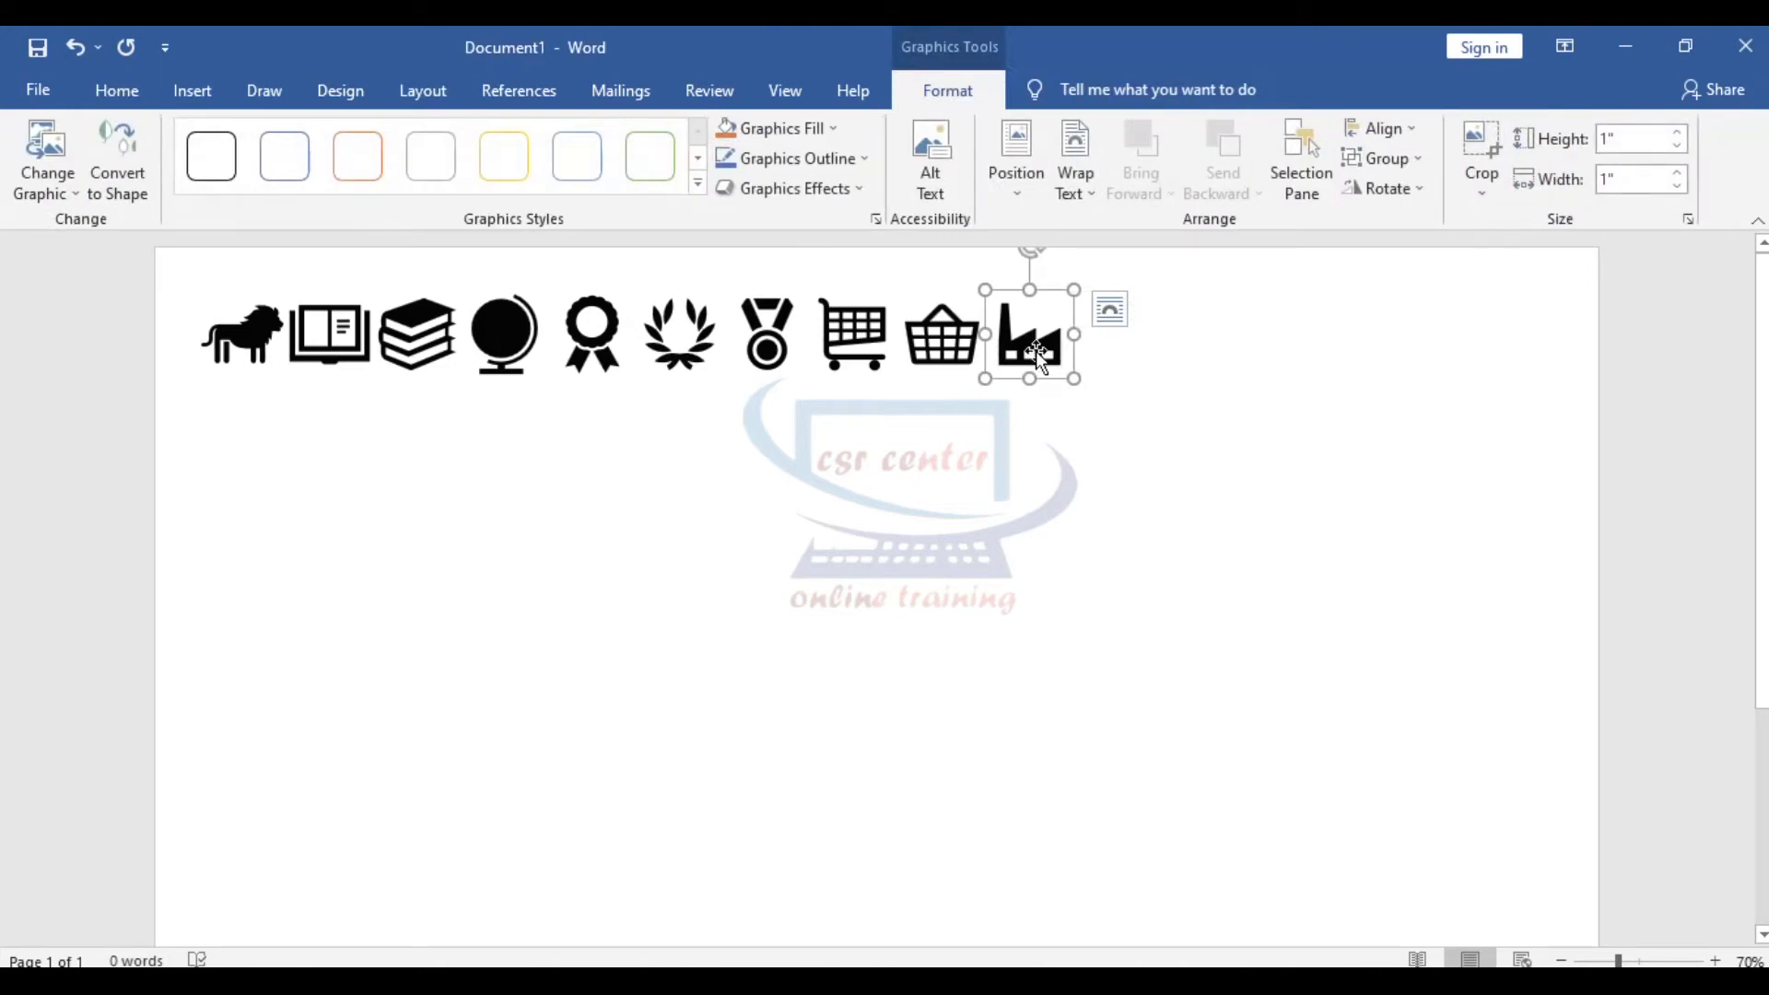
pyautogui.click(1173, 450)
pyautogui.click(1050, 374)
pyautogui.click(1087, 163)
pyautogui.click(1118, 279)
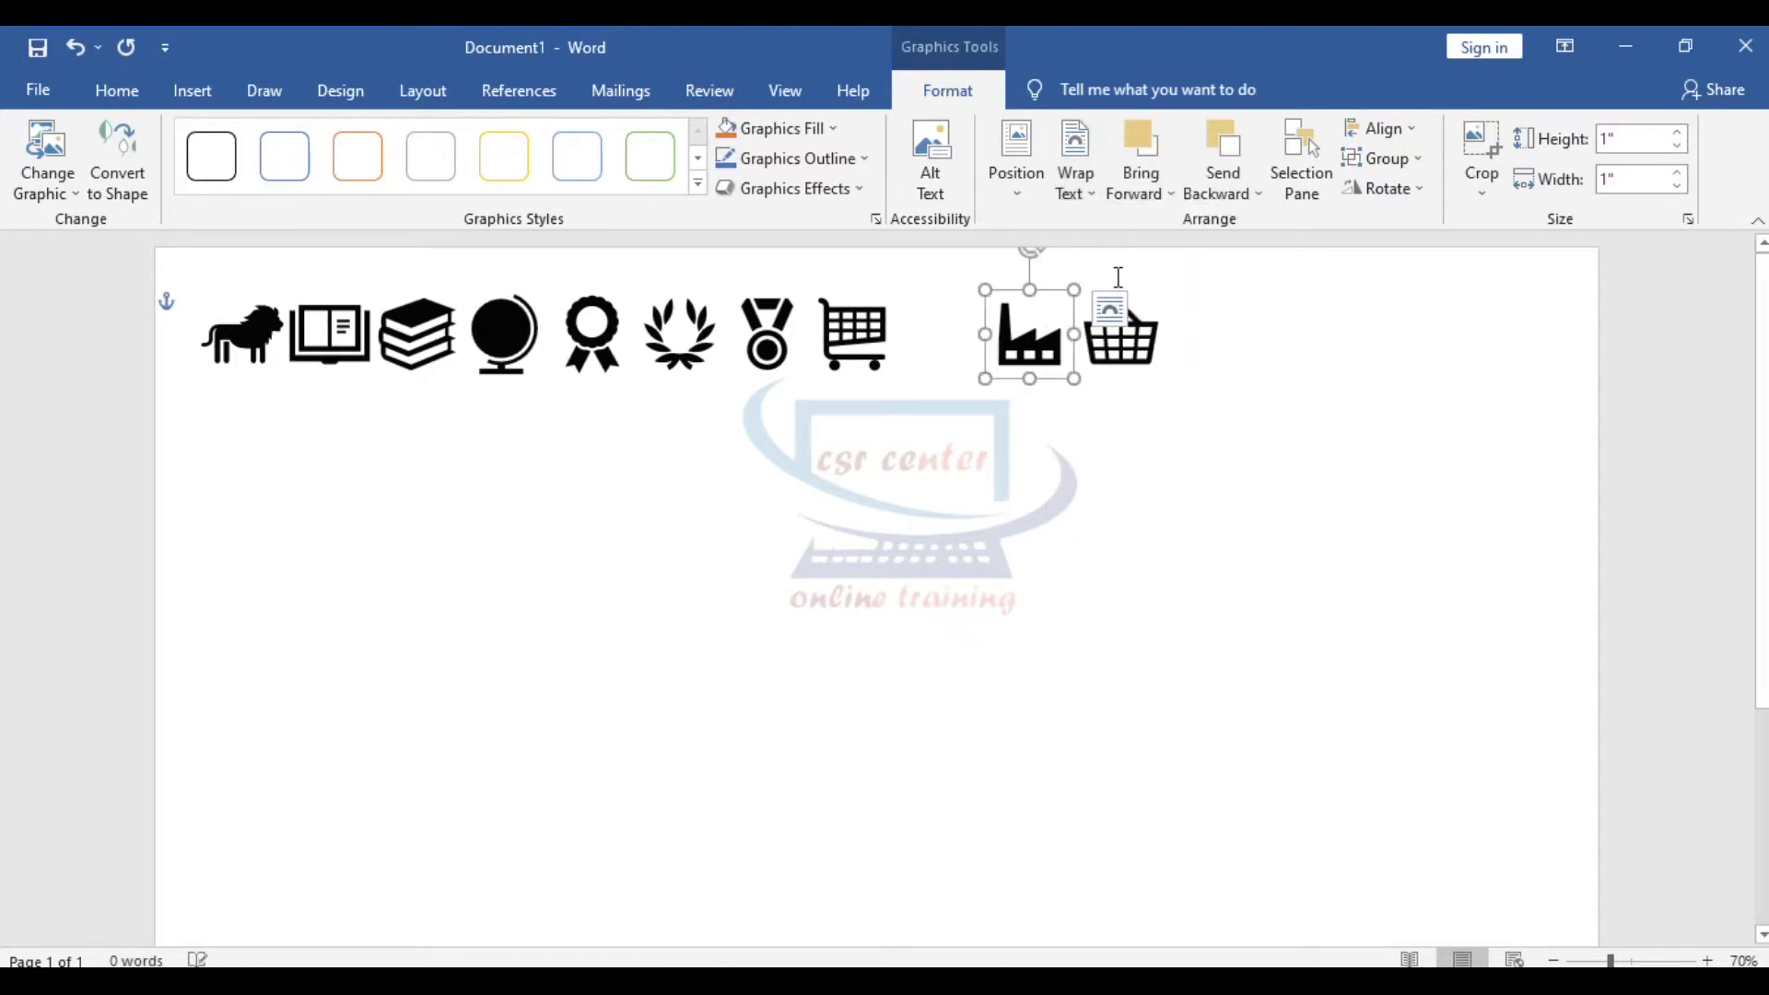
pyautogui.moveTo(1032, 356); pyautogui.dragTo(1468, 371)
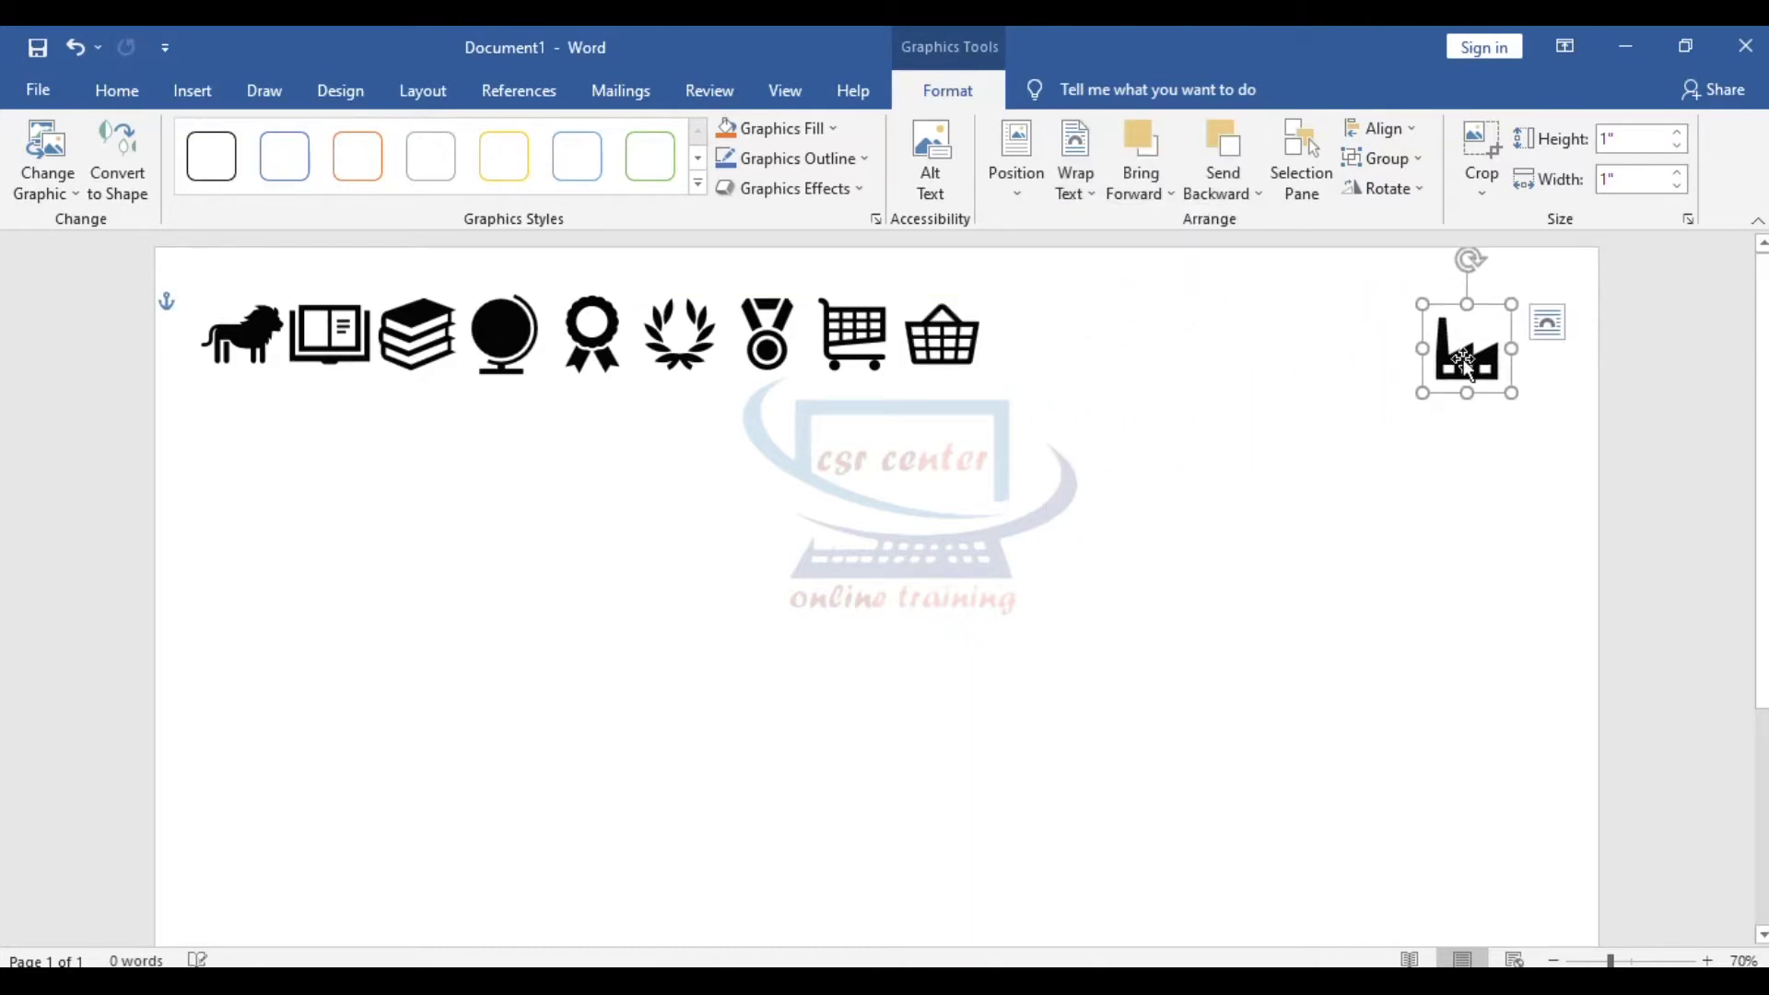
# Set the basket icon's text wrapping to Tight and arrange all icons except the laurel wreath along the page's right side.
pyautogui.click(941, 350)
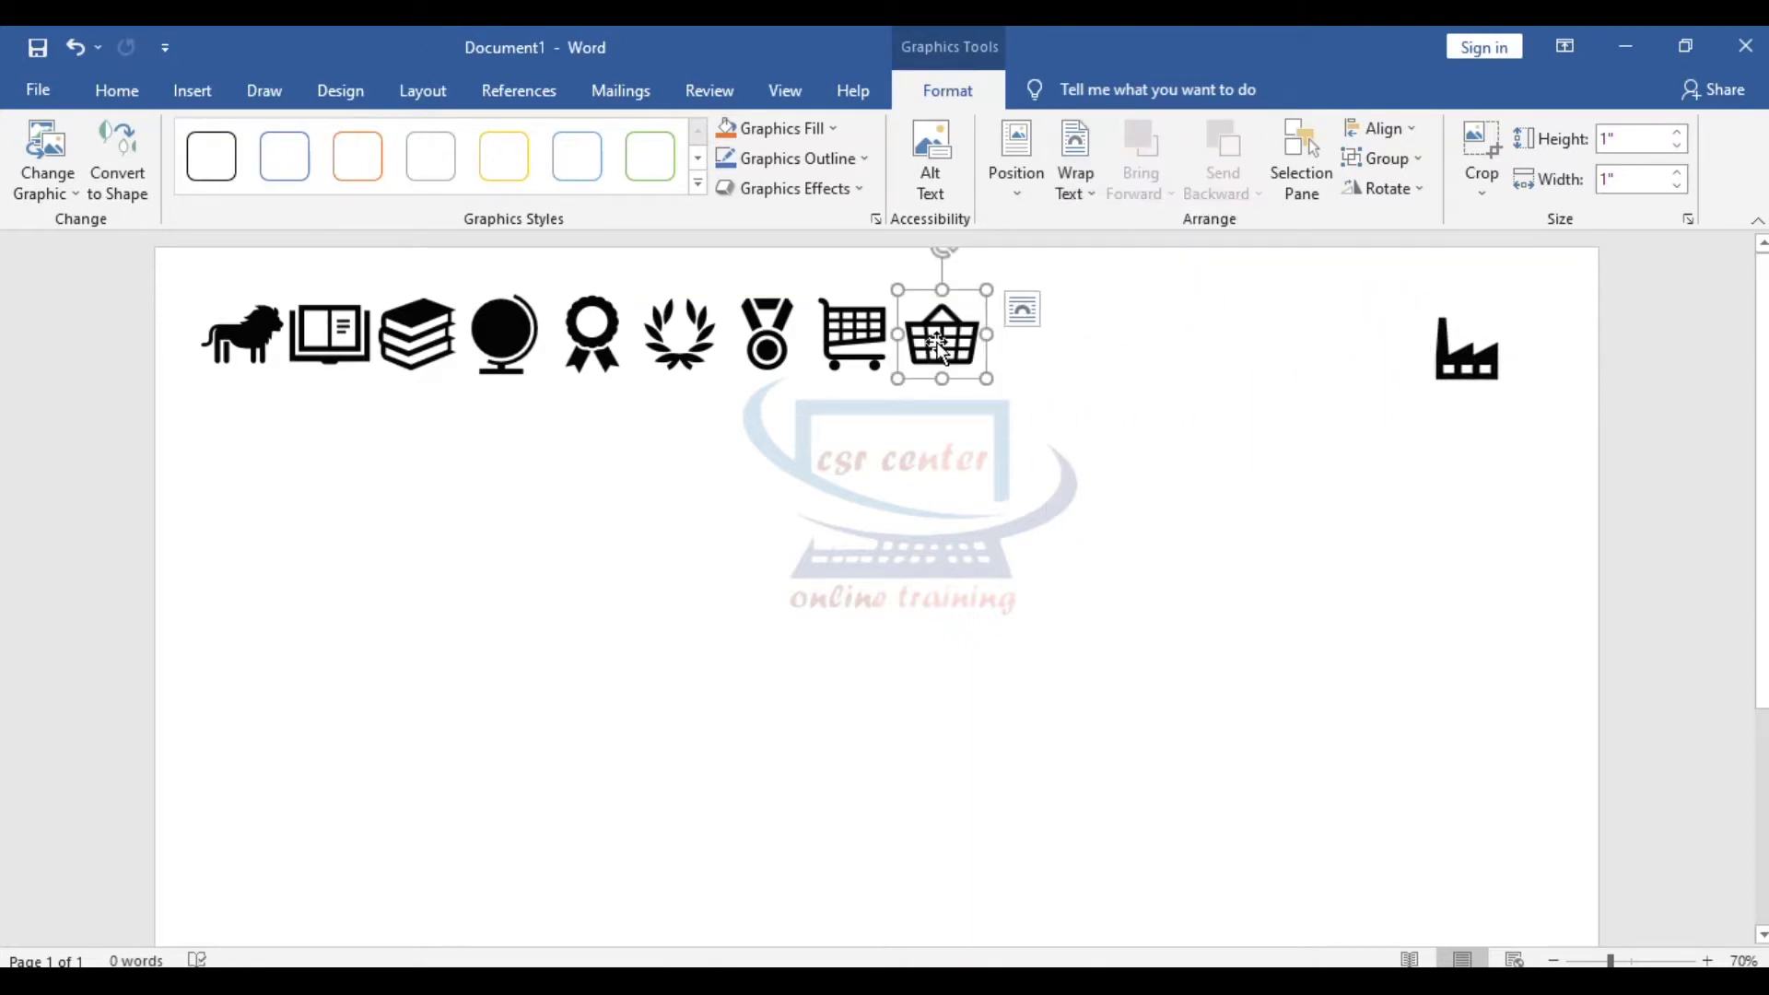
pyautogui.rightClick(941, 348)
pyautogui.moveTo(1047, 717)
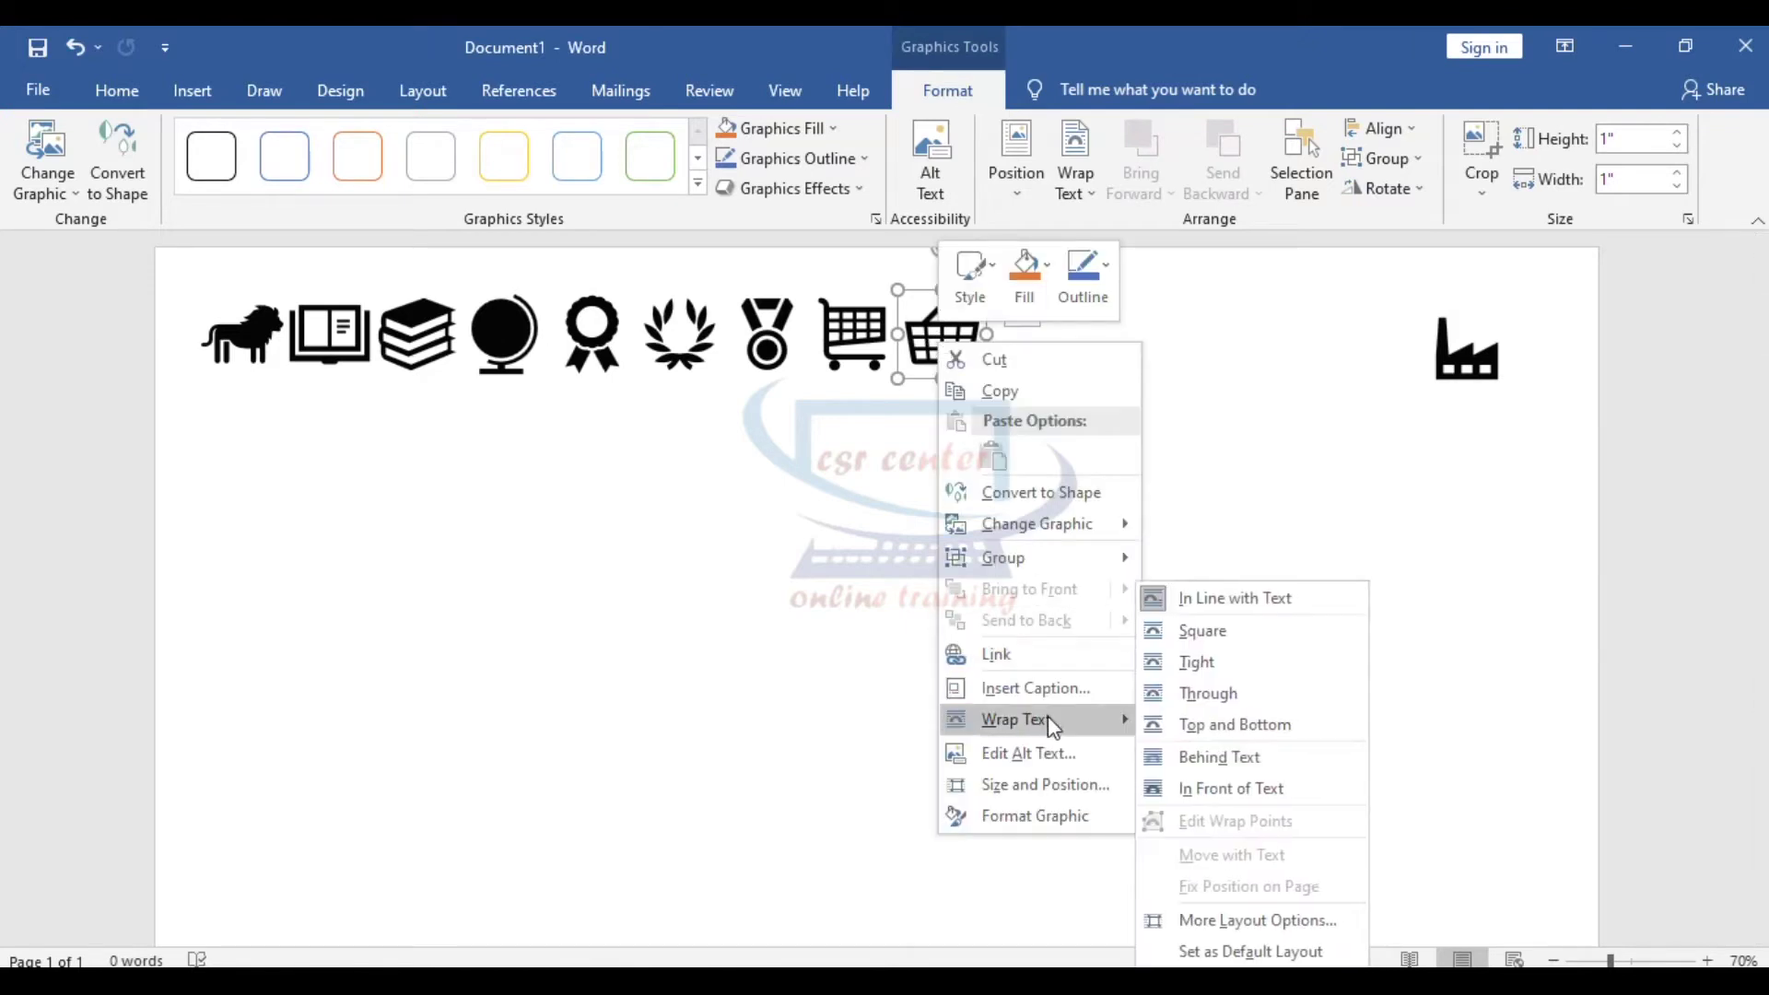
pyautogui.click(1217, 659)
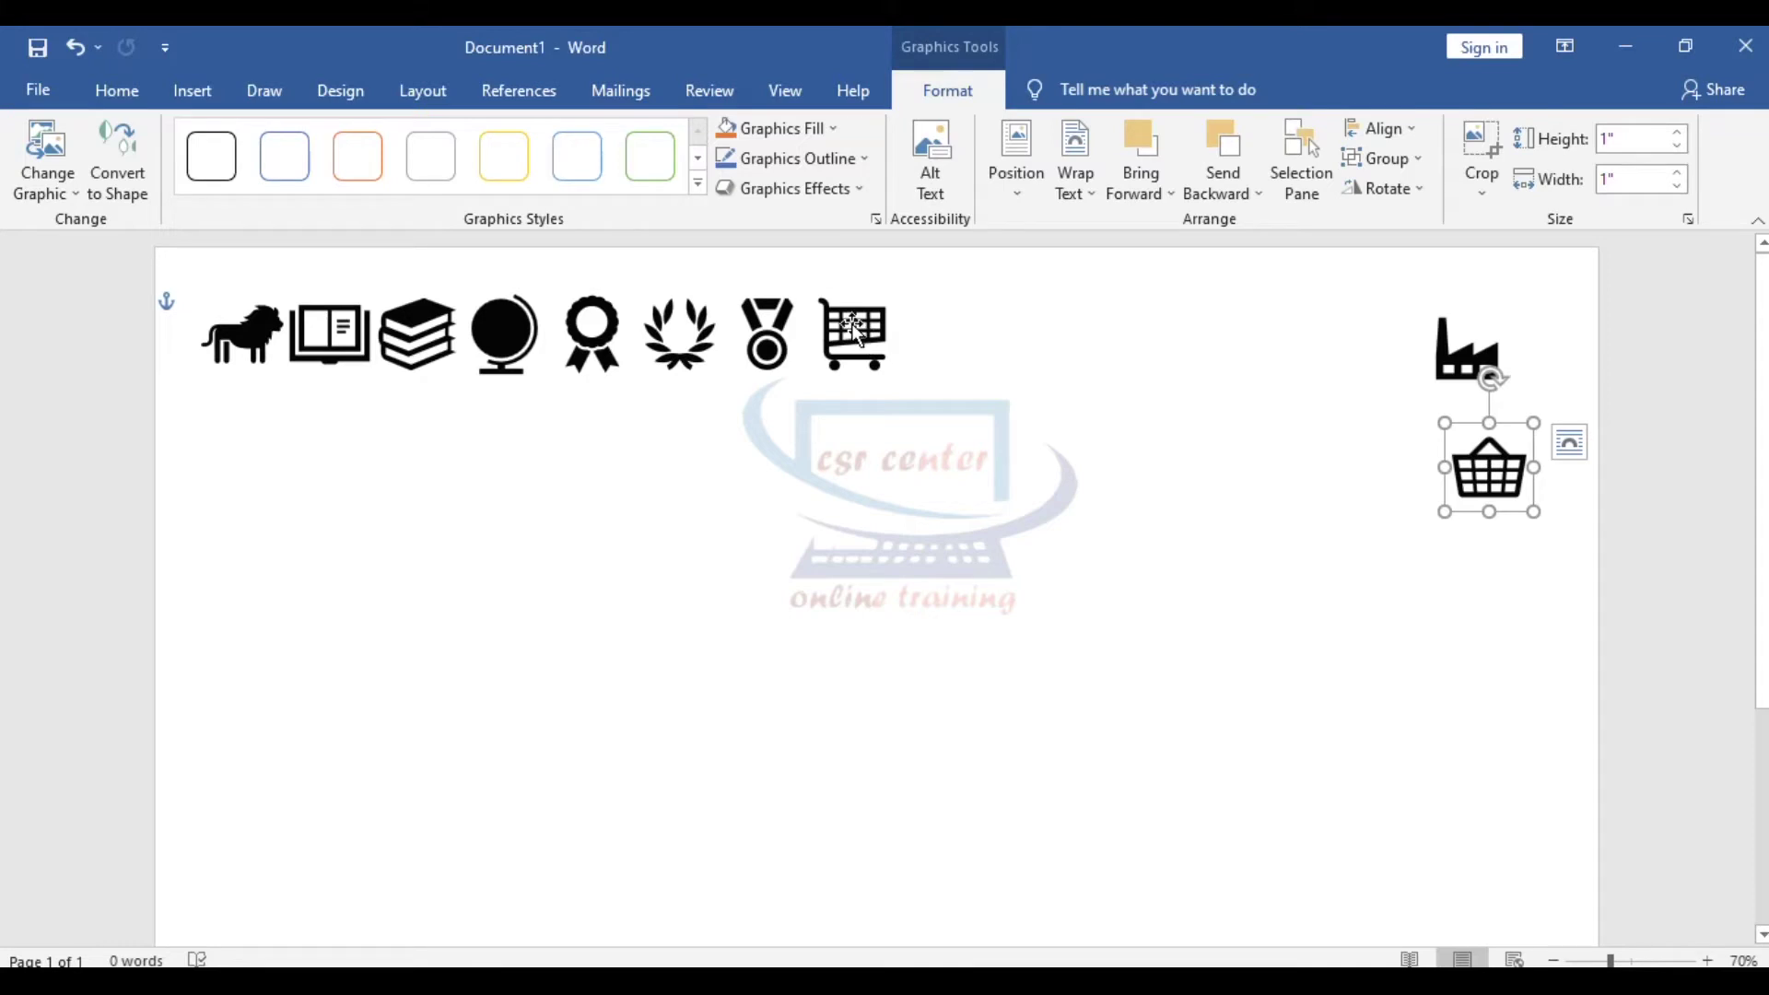
pyautogui.click(851, 323)
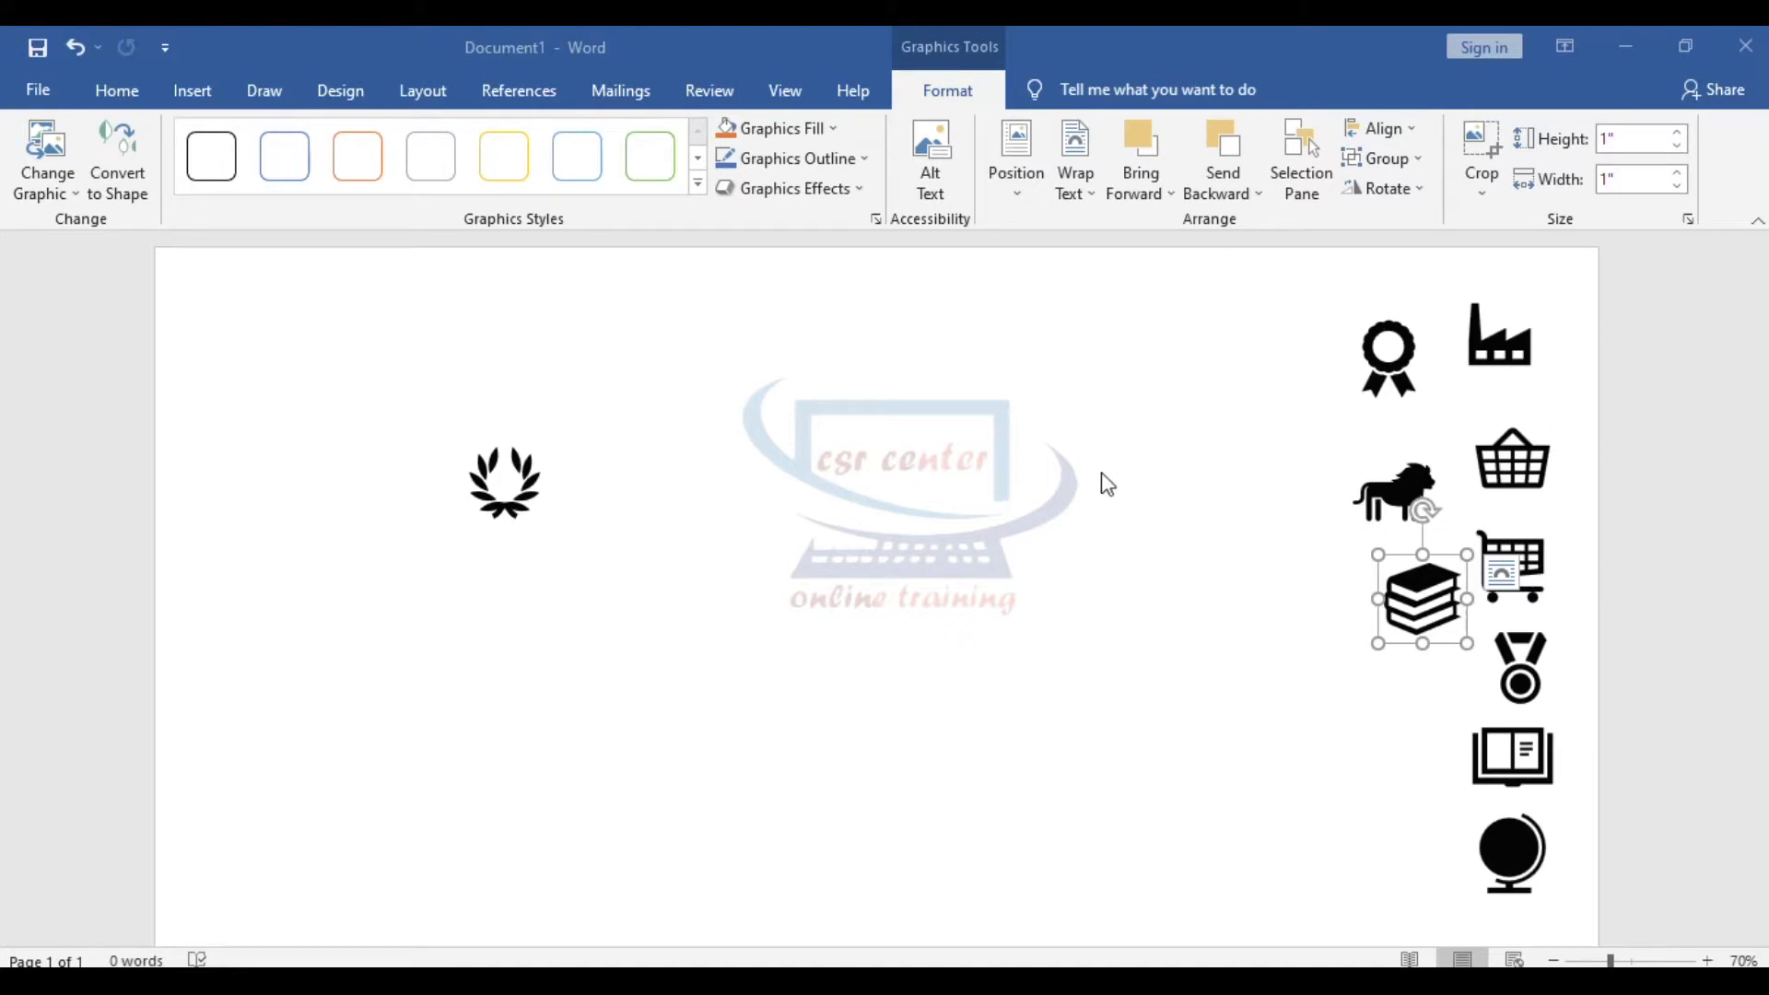
# Enlarge the laurel wreath icon to about 6.76" by 6.76" and reposition it in the open area of the page.
pyautogui.click(505, 516)
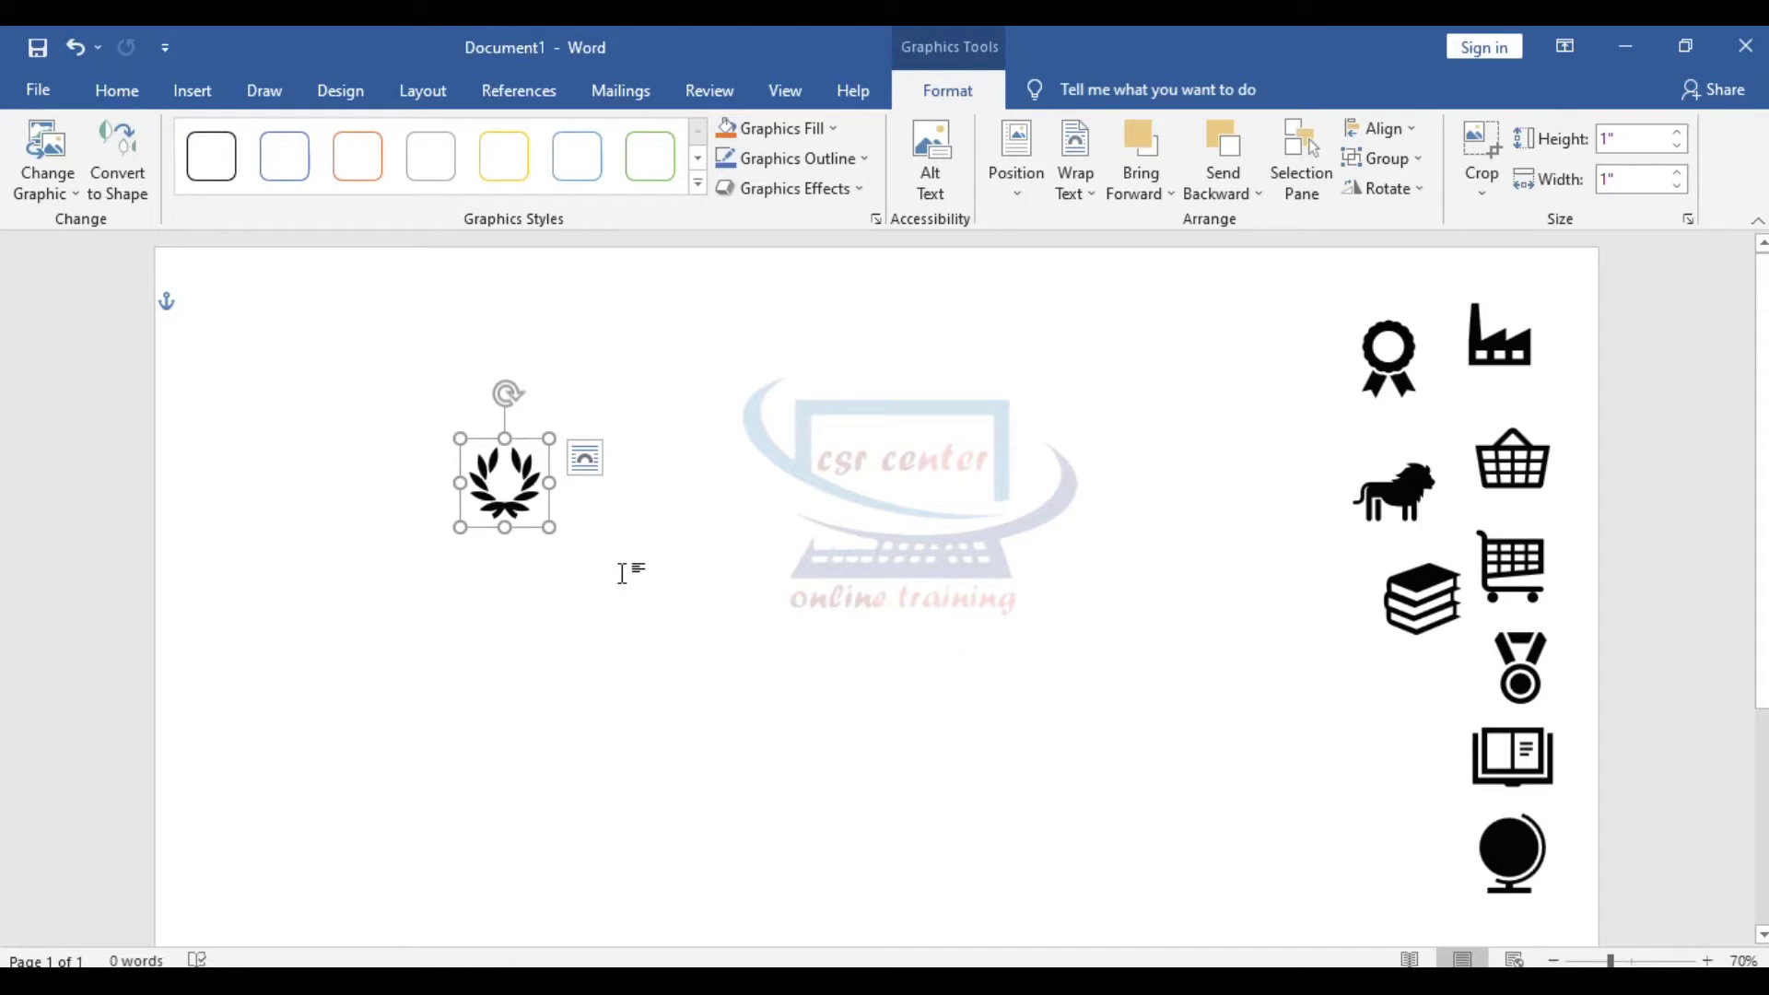
pyautogui.moveTo(550, 527); pyautogui.dragTo(1060, 673)
pyautogui.moveTo(845, 442); pyautogui.dragTo(734, 332)
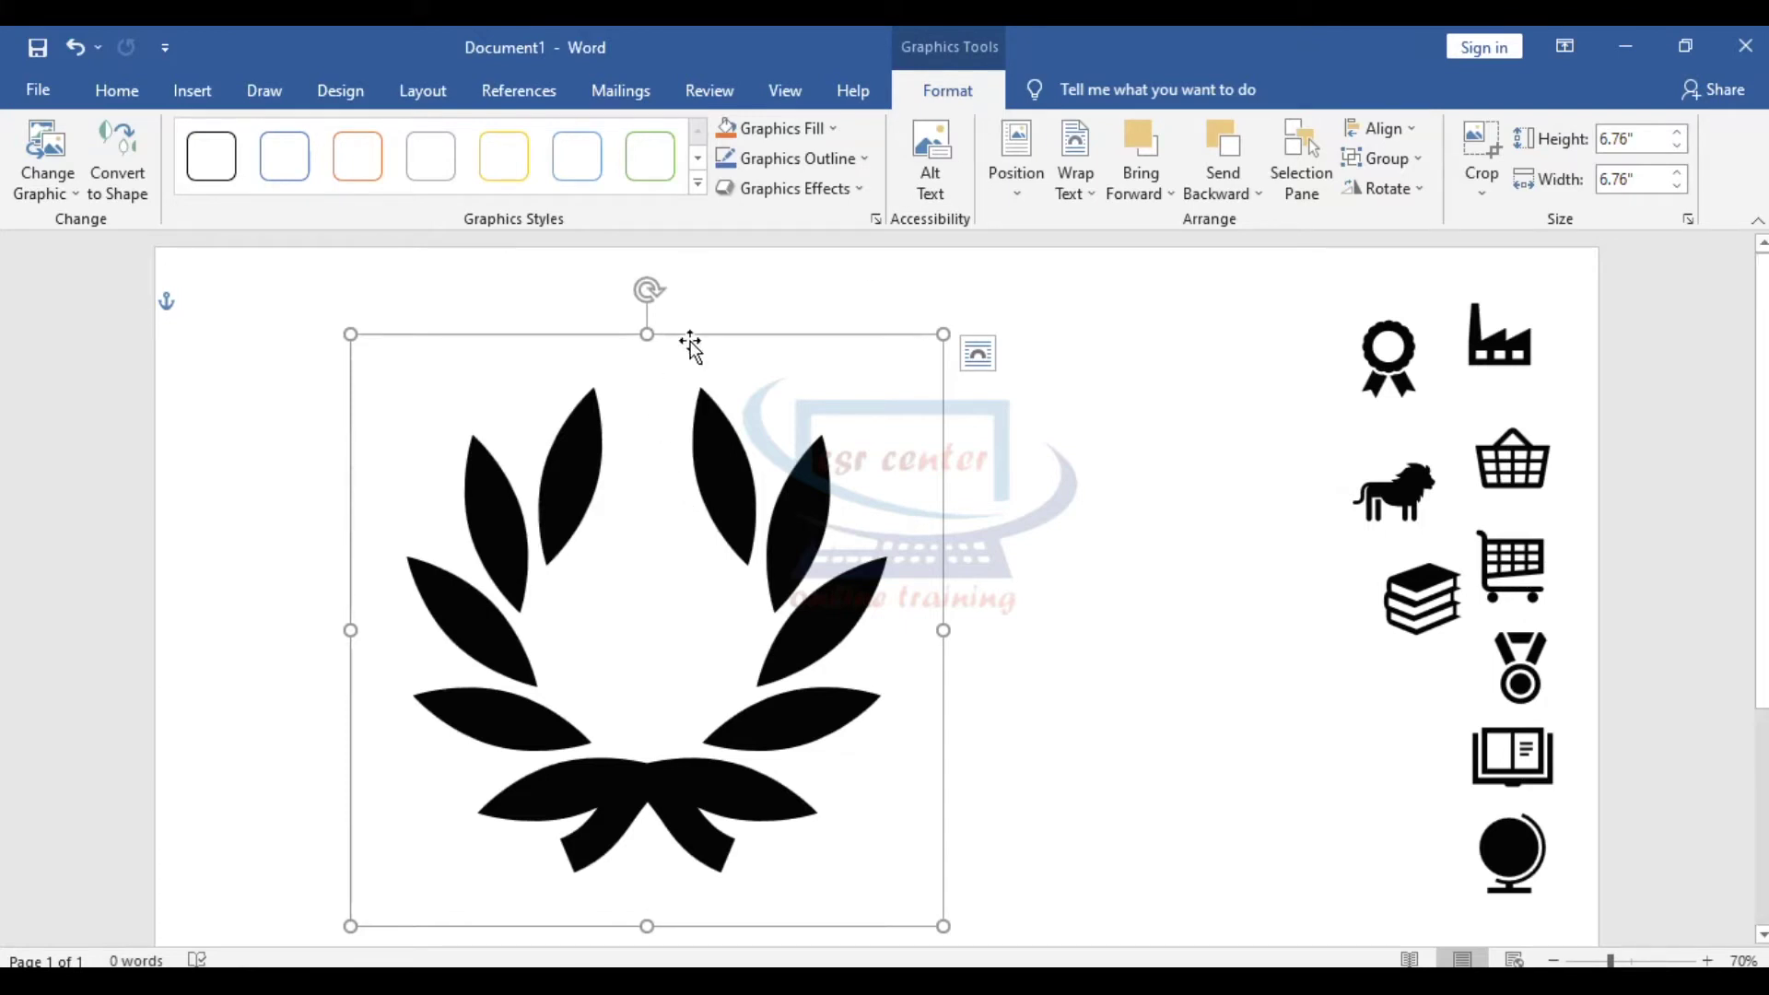
# Apply the solid orange preset style to the laurel wreath and change its fill to the standard blue.
pyautogui.click(698, 184)
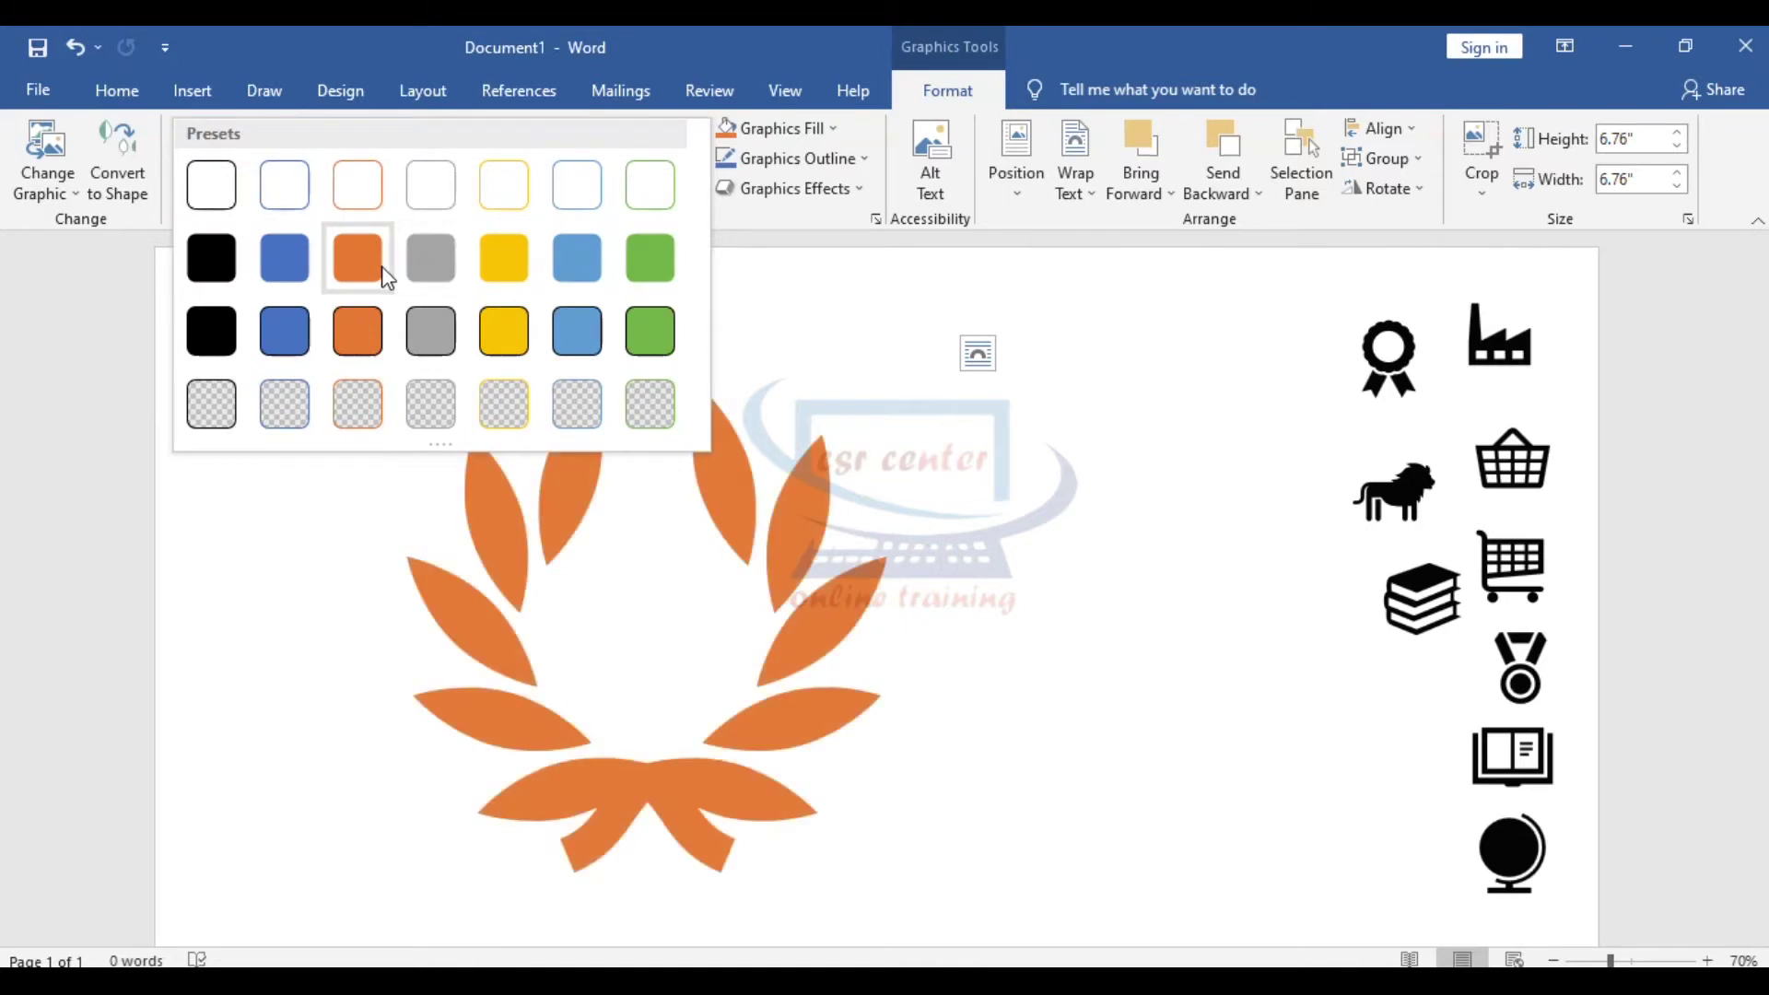
pyautogui.click(357, 259)
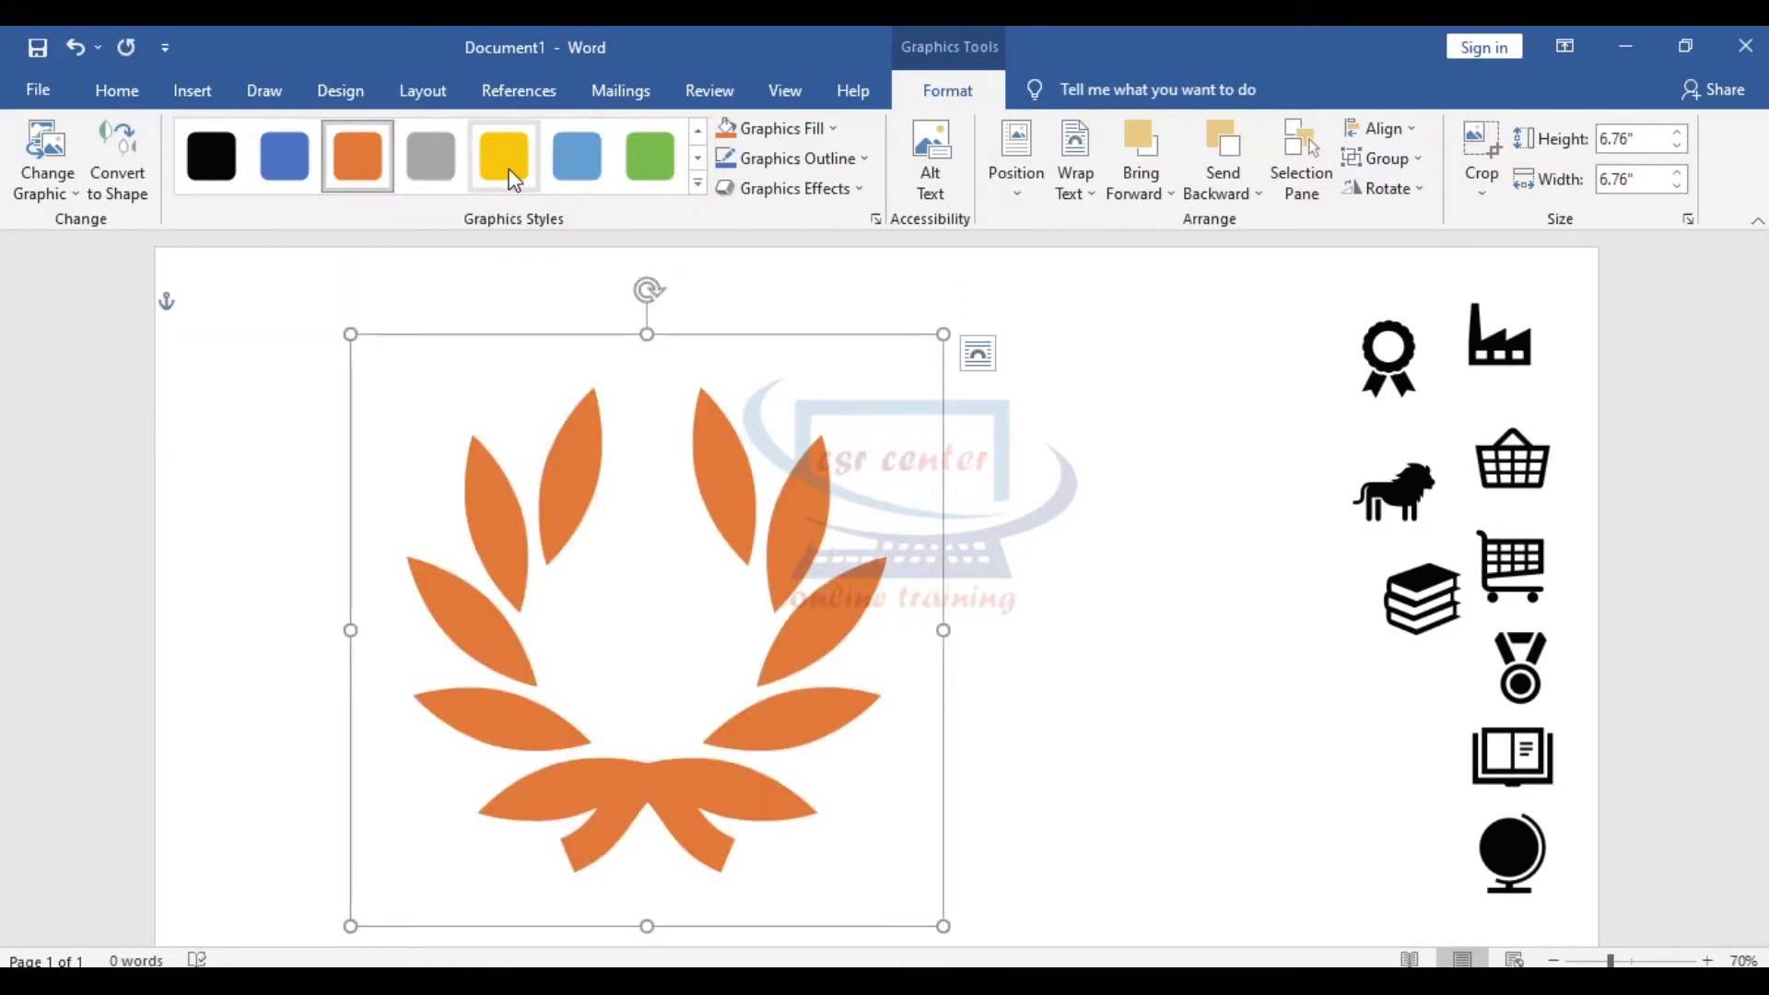
pyautogui.click(835, 128)
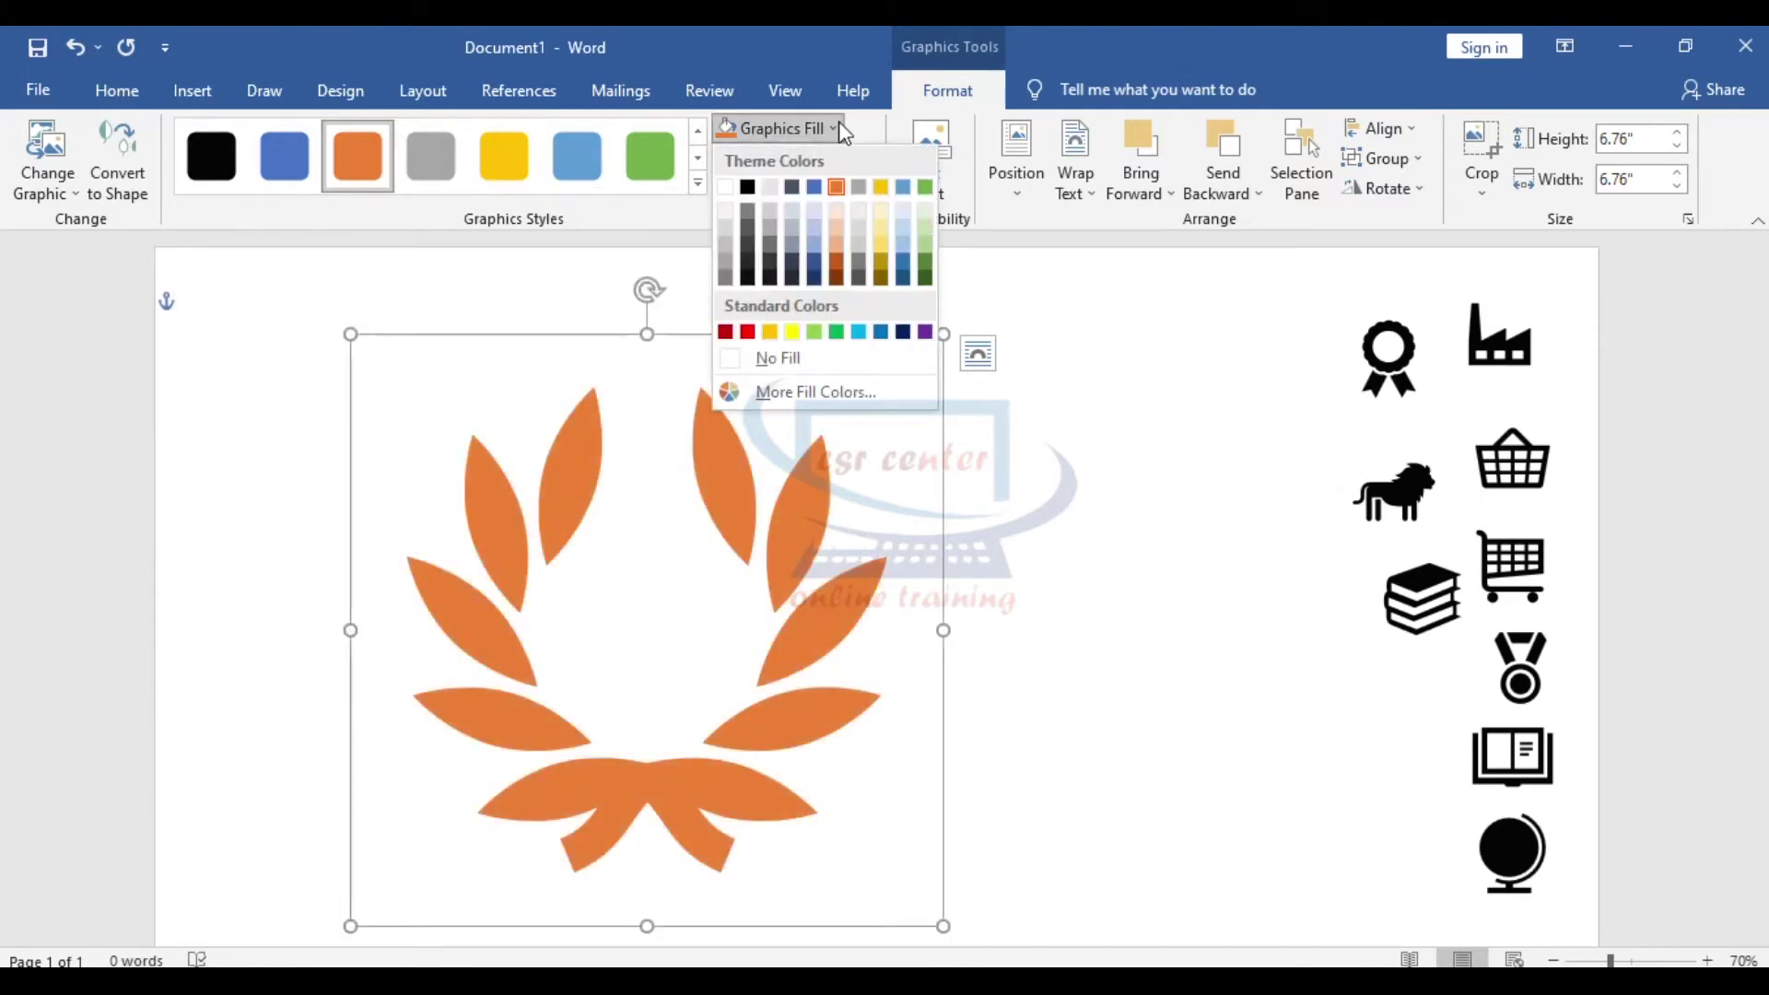
pyautogui.click(883, 333)
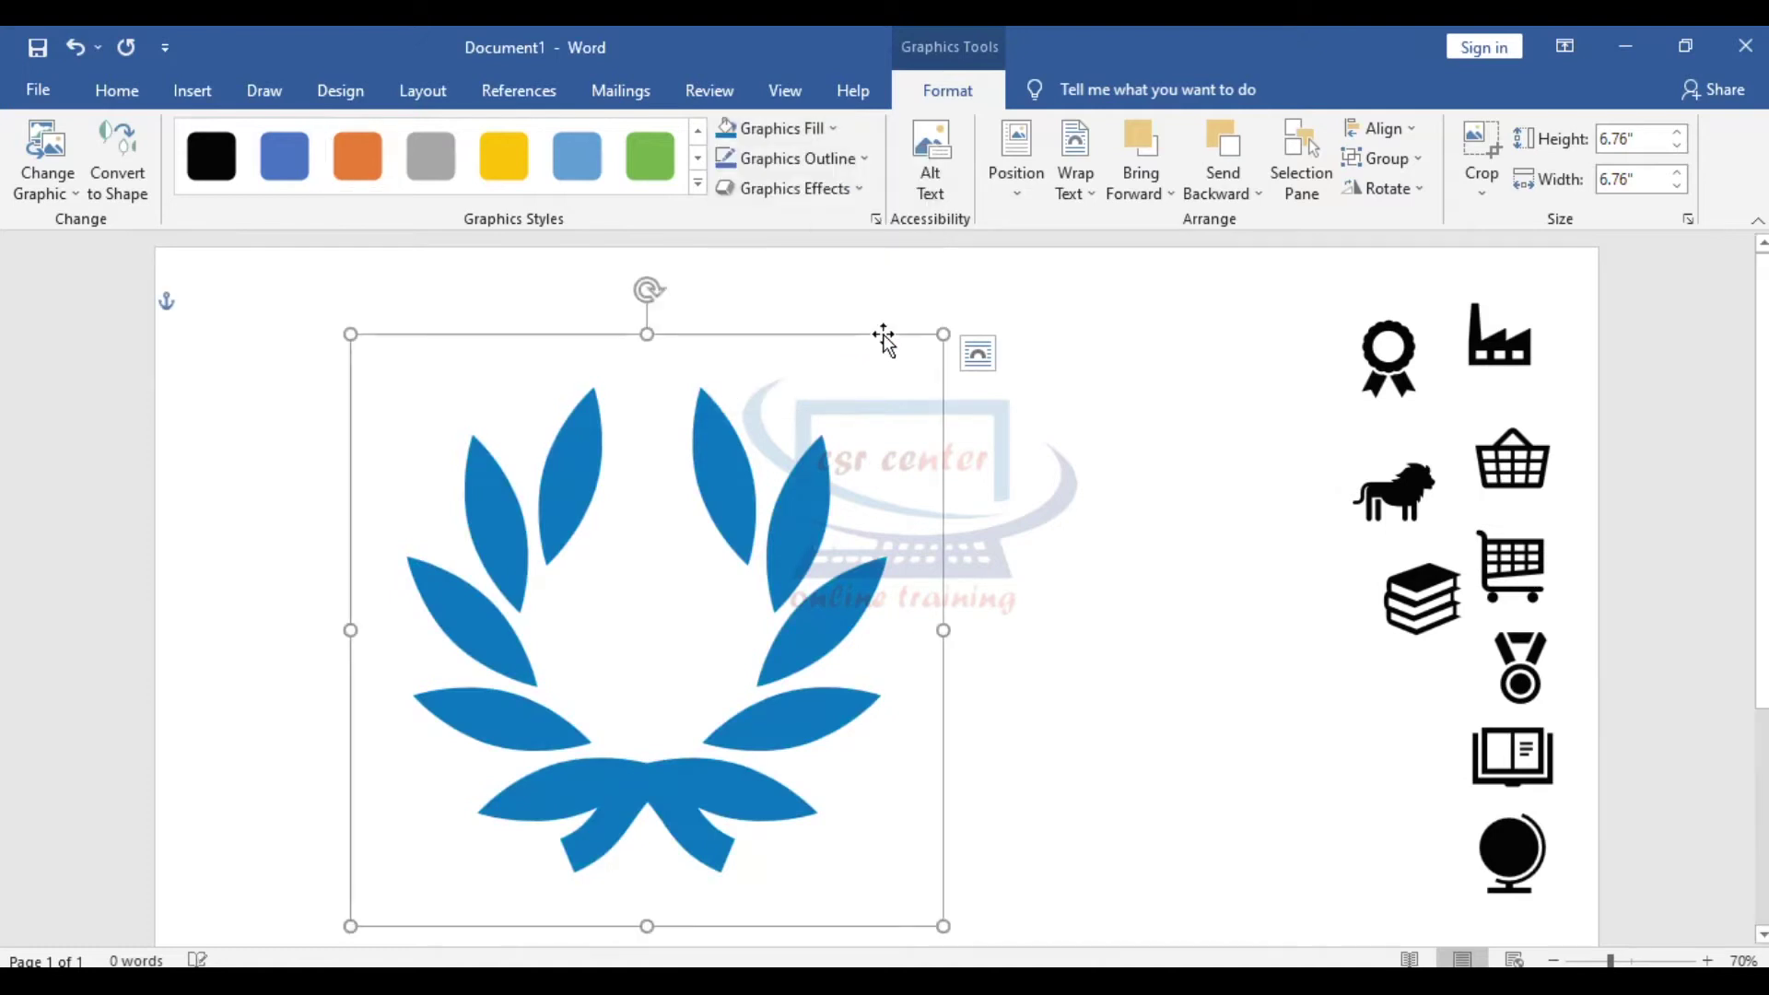
# Fill the laurel wreath with a custom pink mixed in the color spectrum and lightened with the brightness slider.
pyautogui.click(836, 128)
pyautogui.click(815, 392)
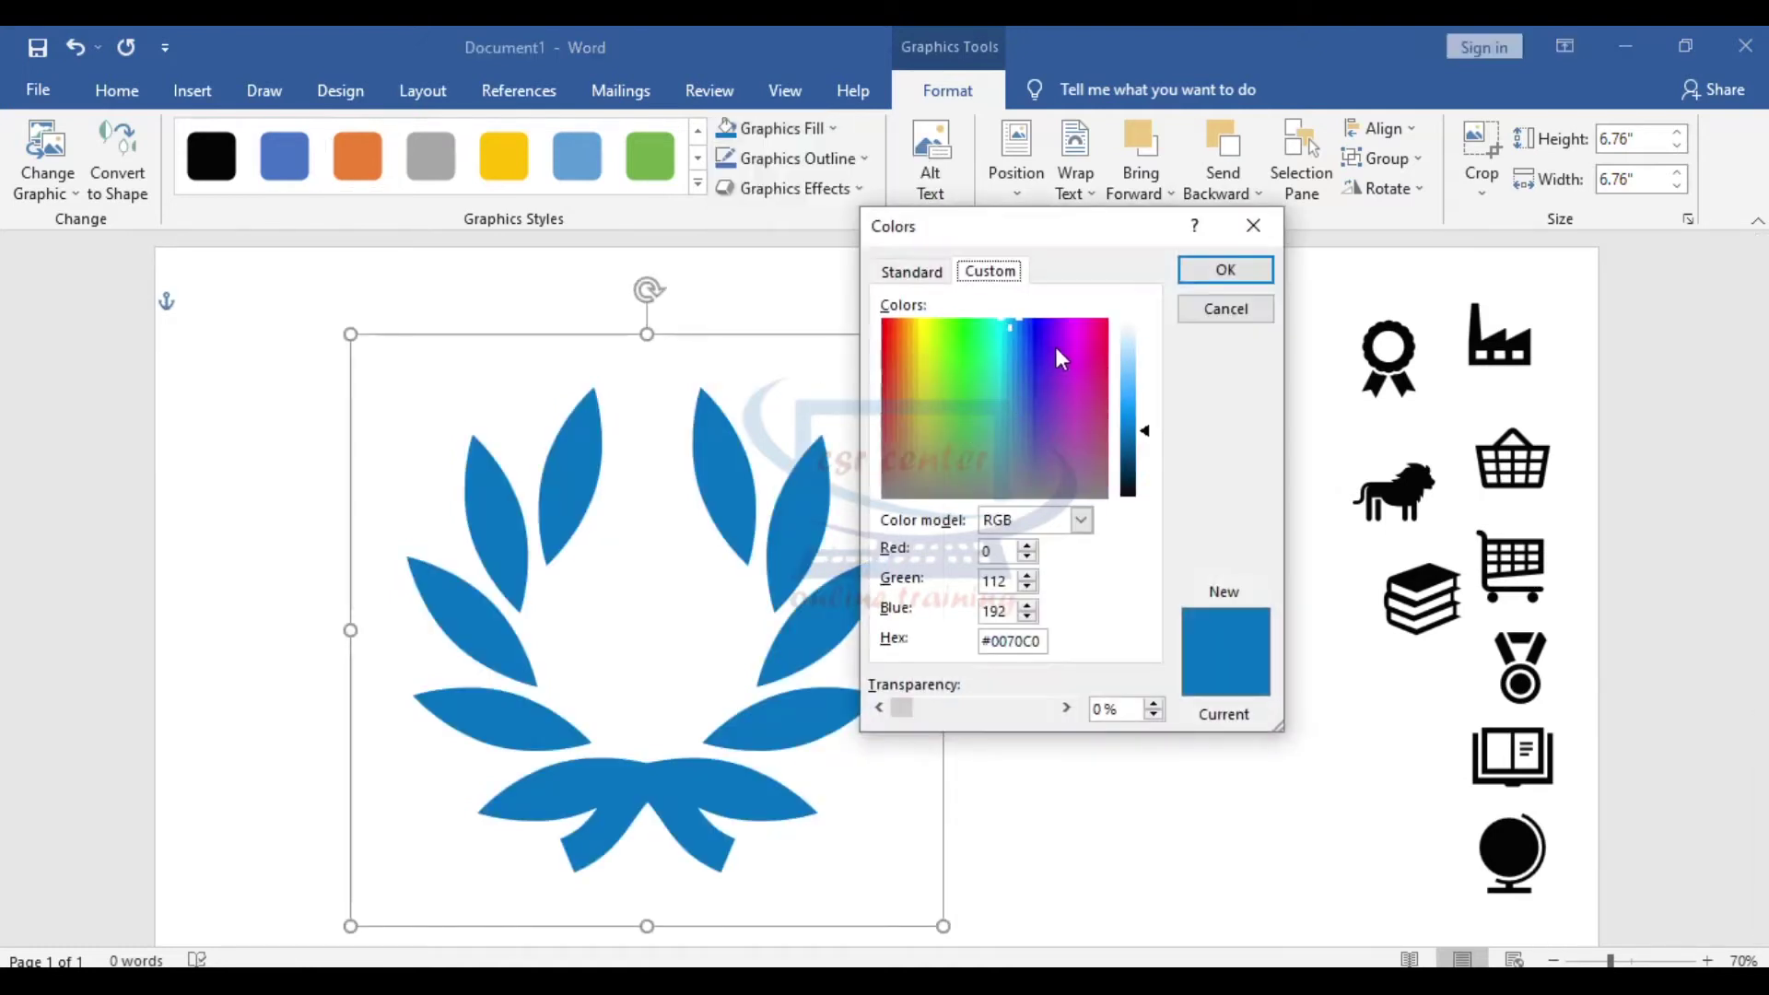
pyautogui.click(1092, 332)
pyautogui.moveTo(1145, 430); pyautogui.dragTo(1143, 380)
pyautogui.click(1225, 269)
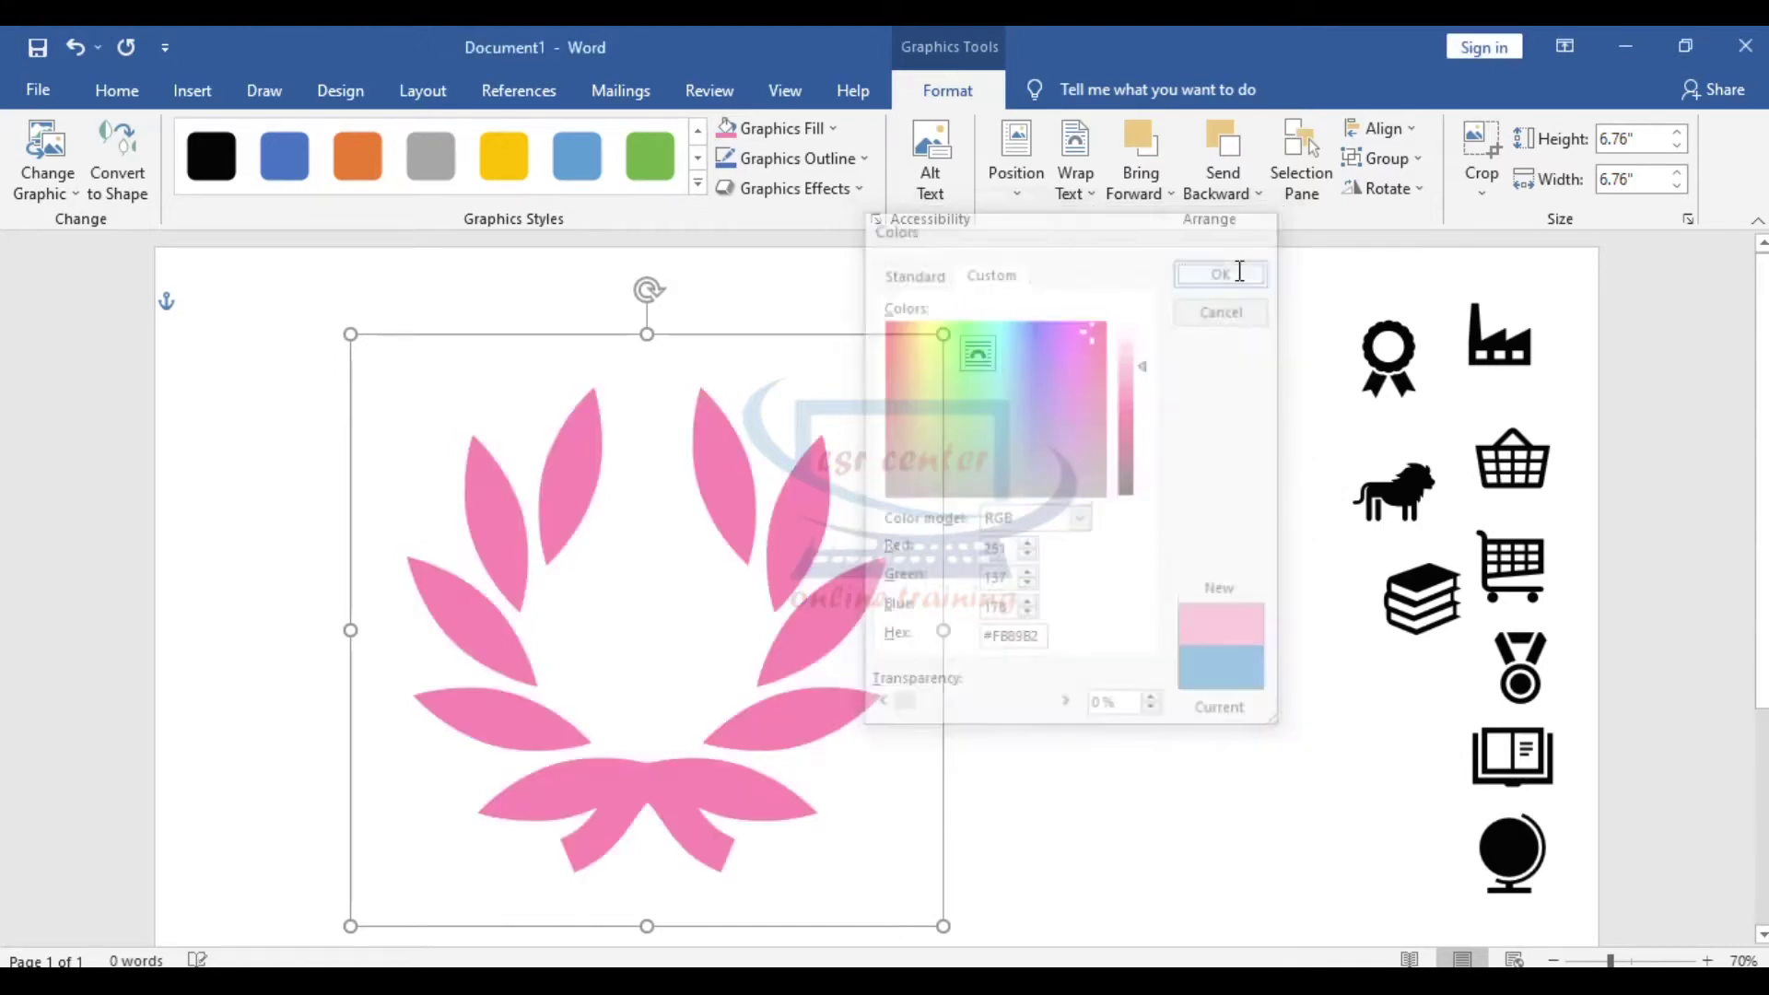
# Give the laurel wreath a standard red outline with a weight of 4½ pt.
pyautogui.click(864, 159)
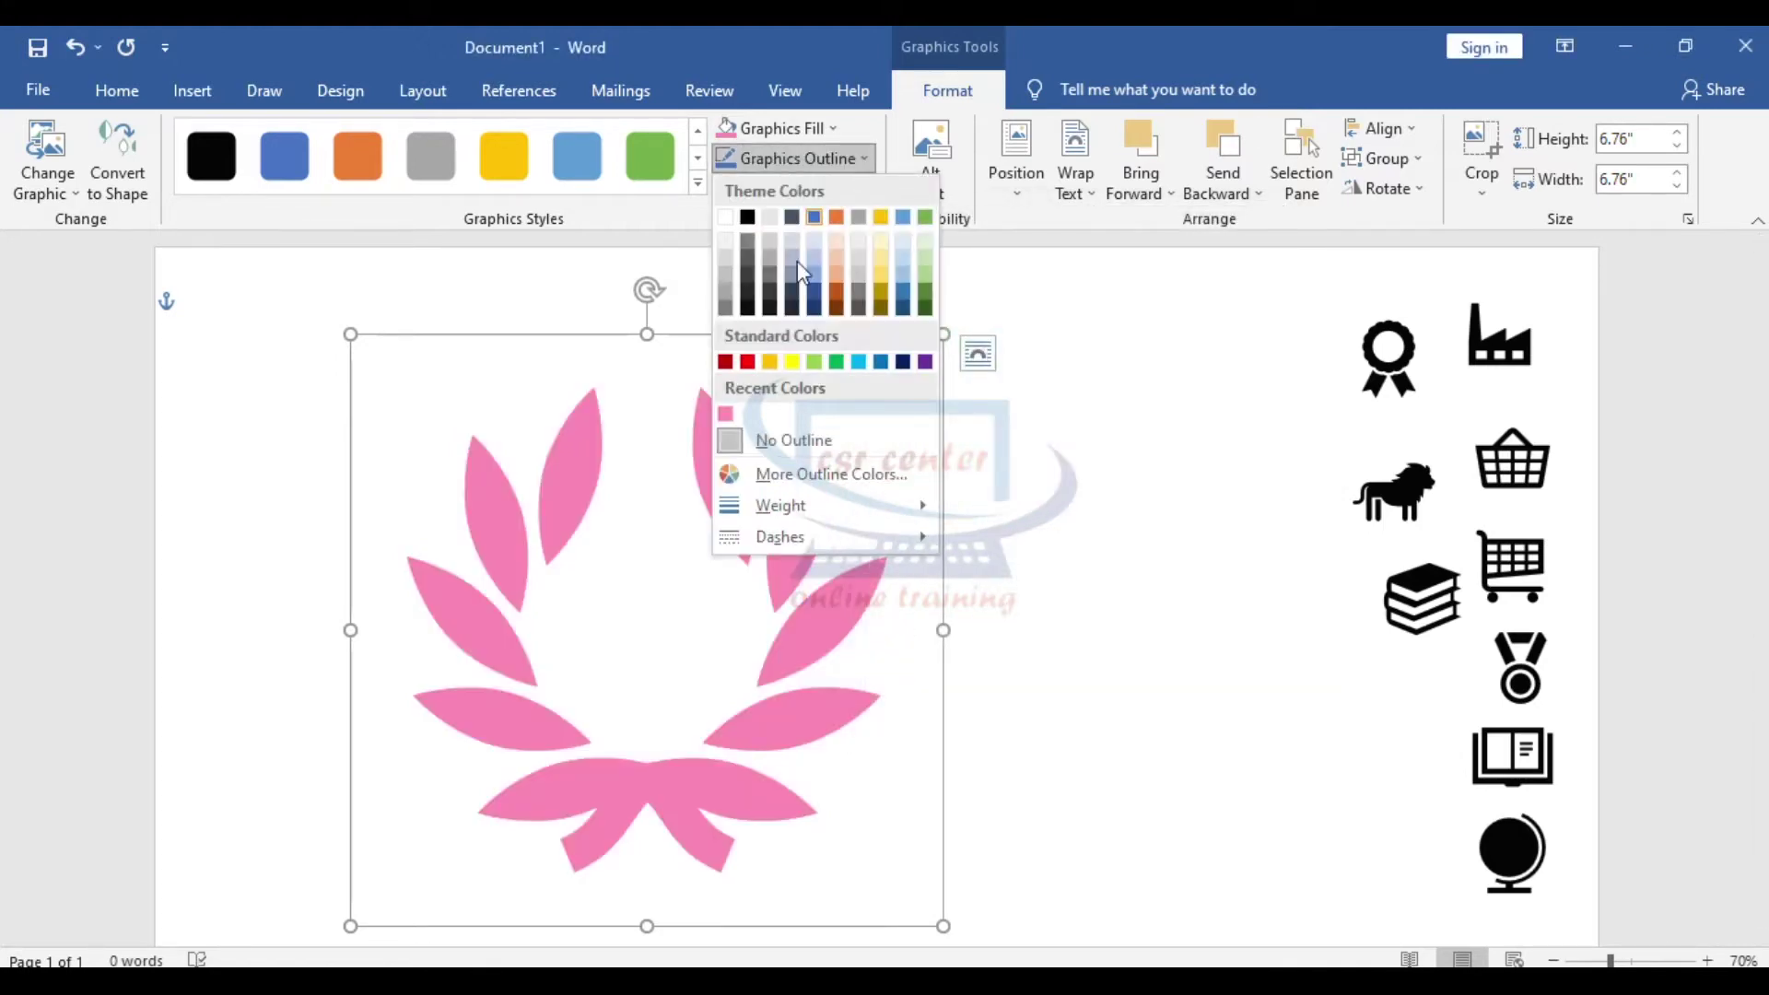
pyautogui.click(746, 363)
pyautogui.click(860, 160)
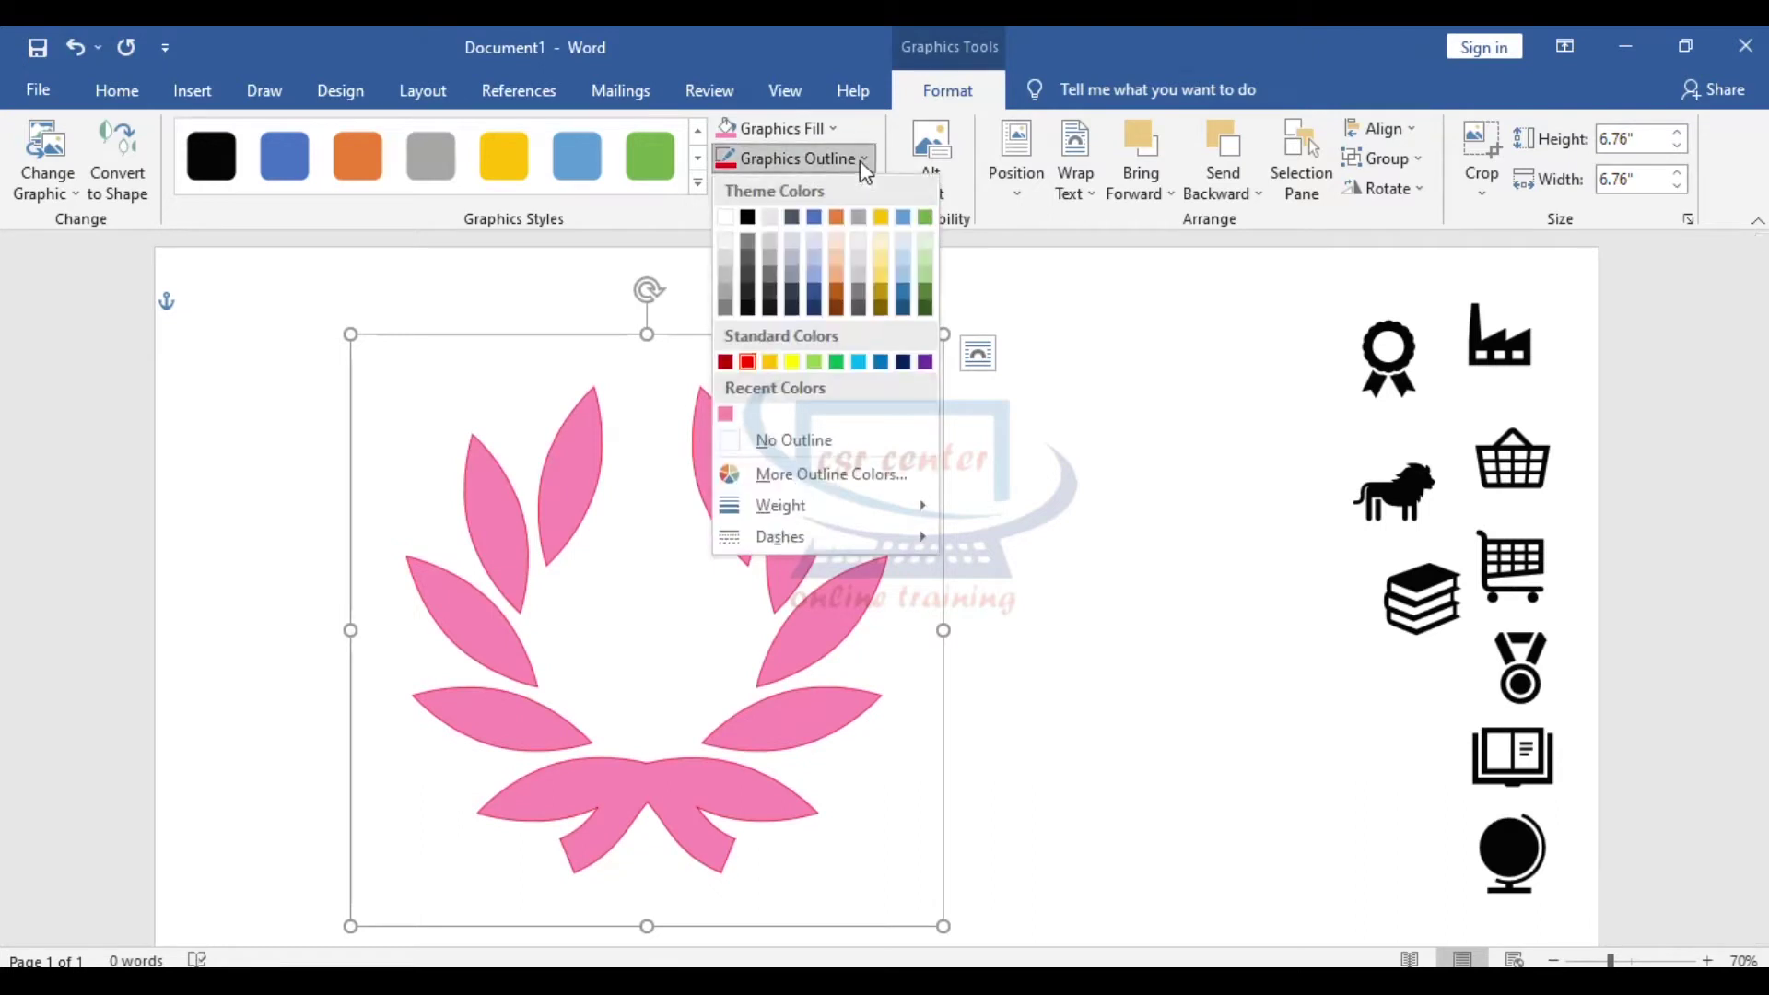
pyautogui.moveTo(837, 505)
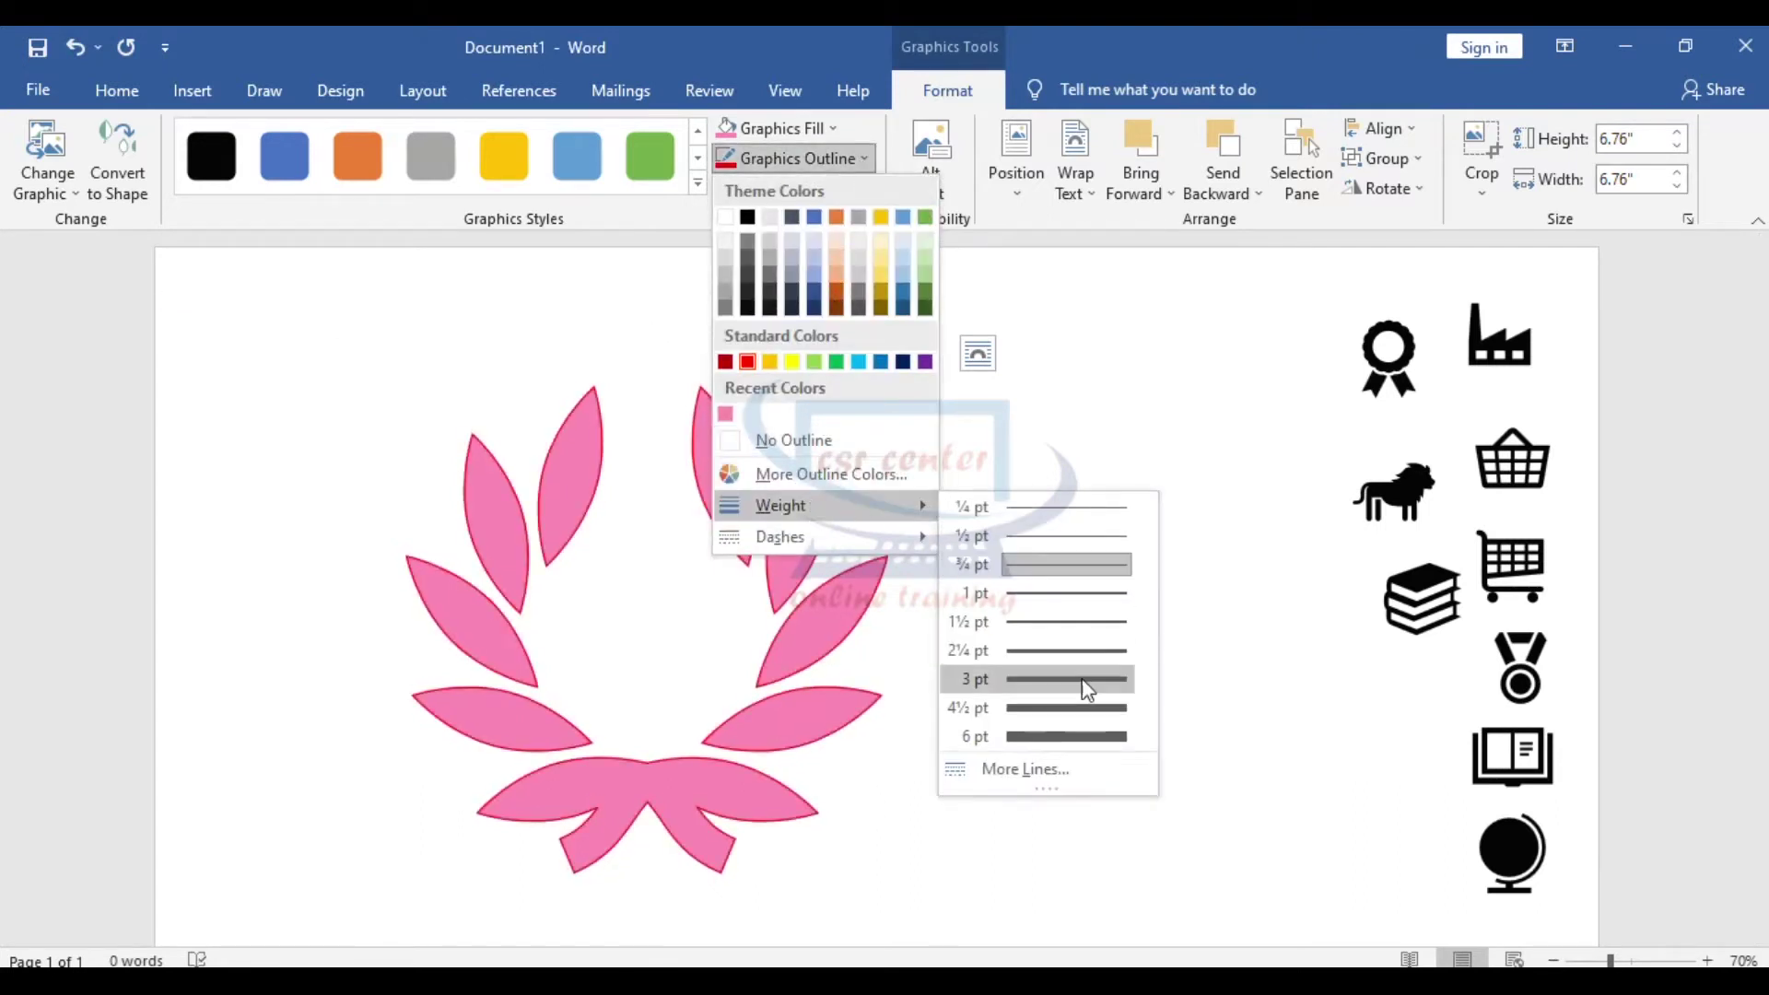
pyautogui.click(1084, 705)
# Try a dashed line style on the laurel wreath's outline and return it to a solid line.
pyautogui.click(862, 158)
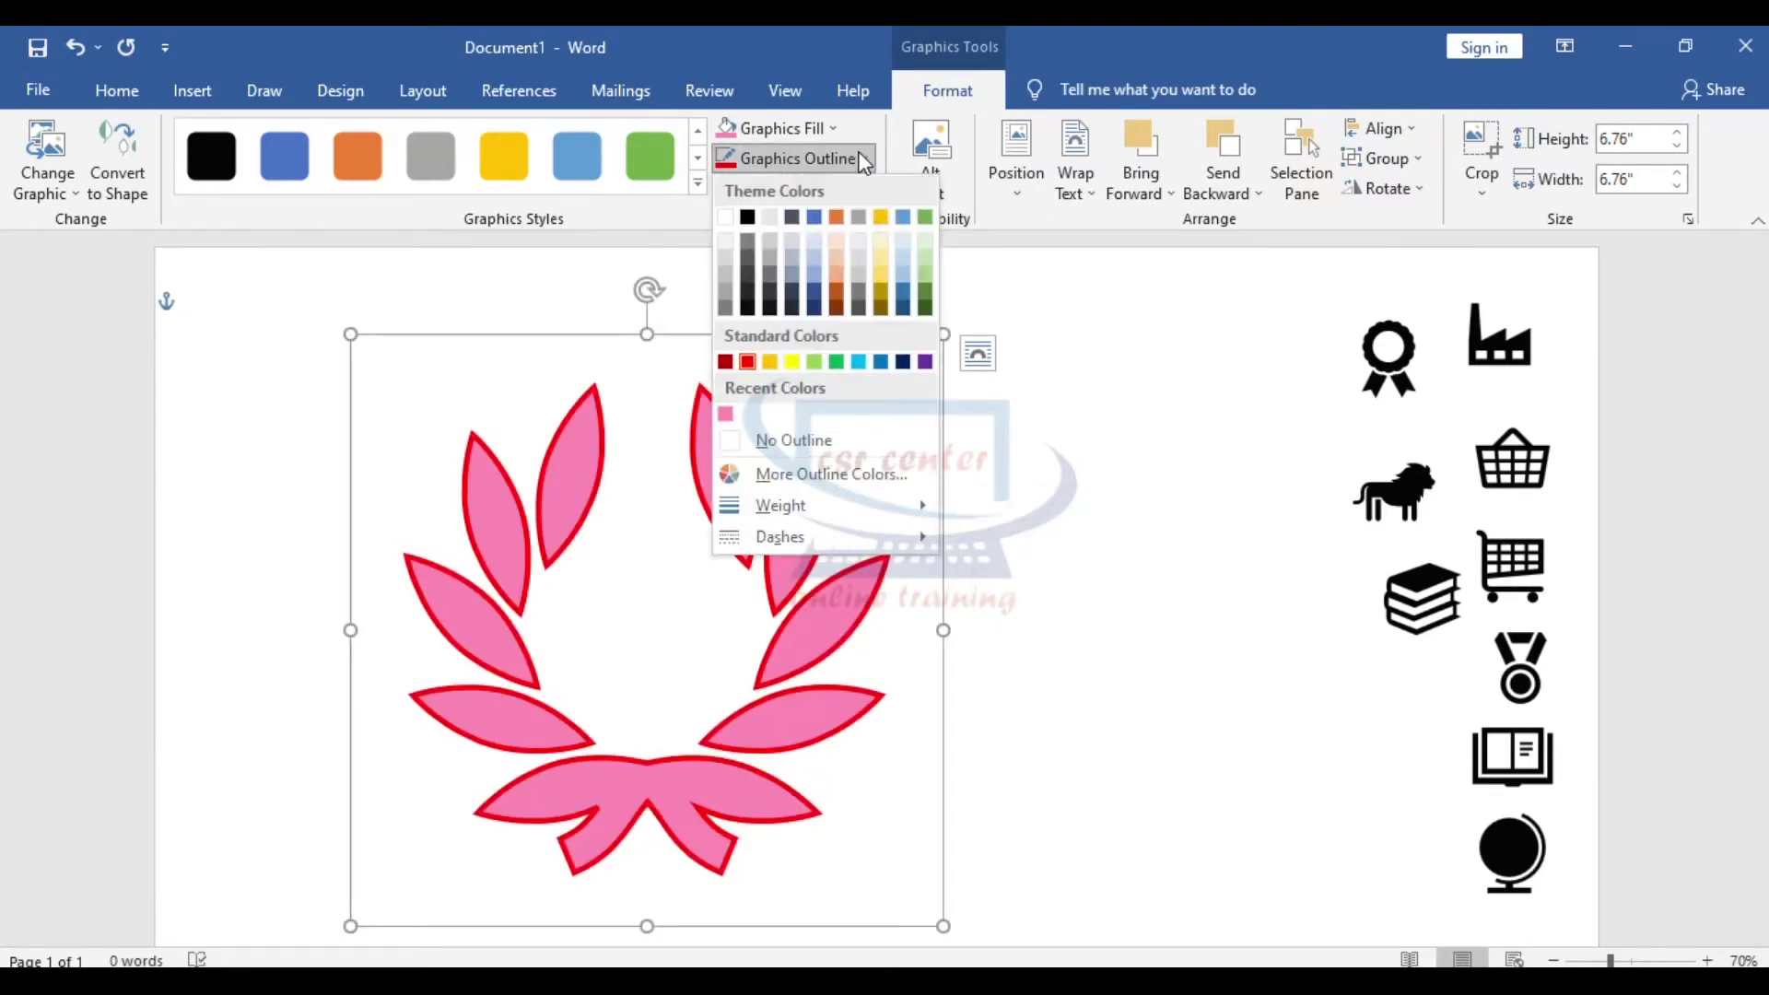
pyautogui.moveTo(816, 538)
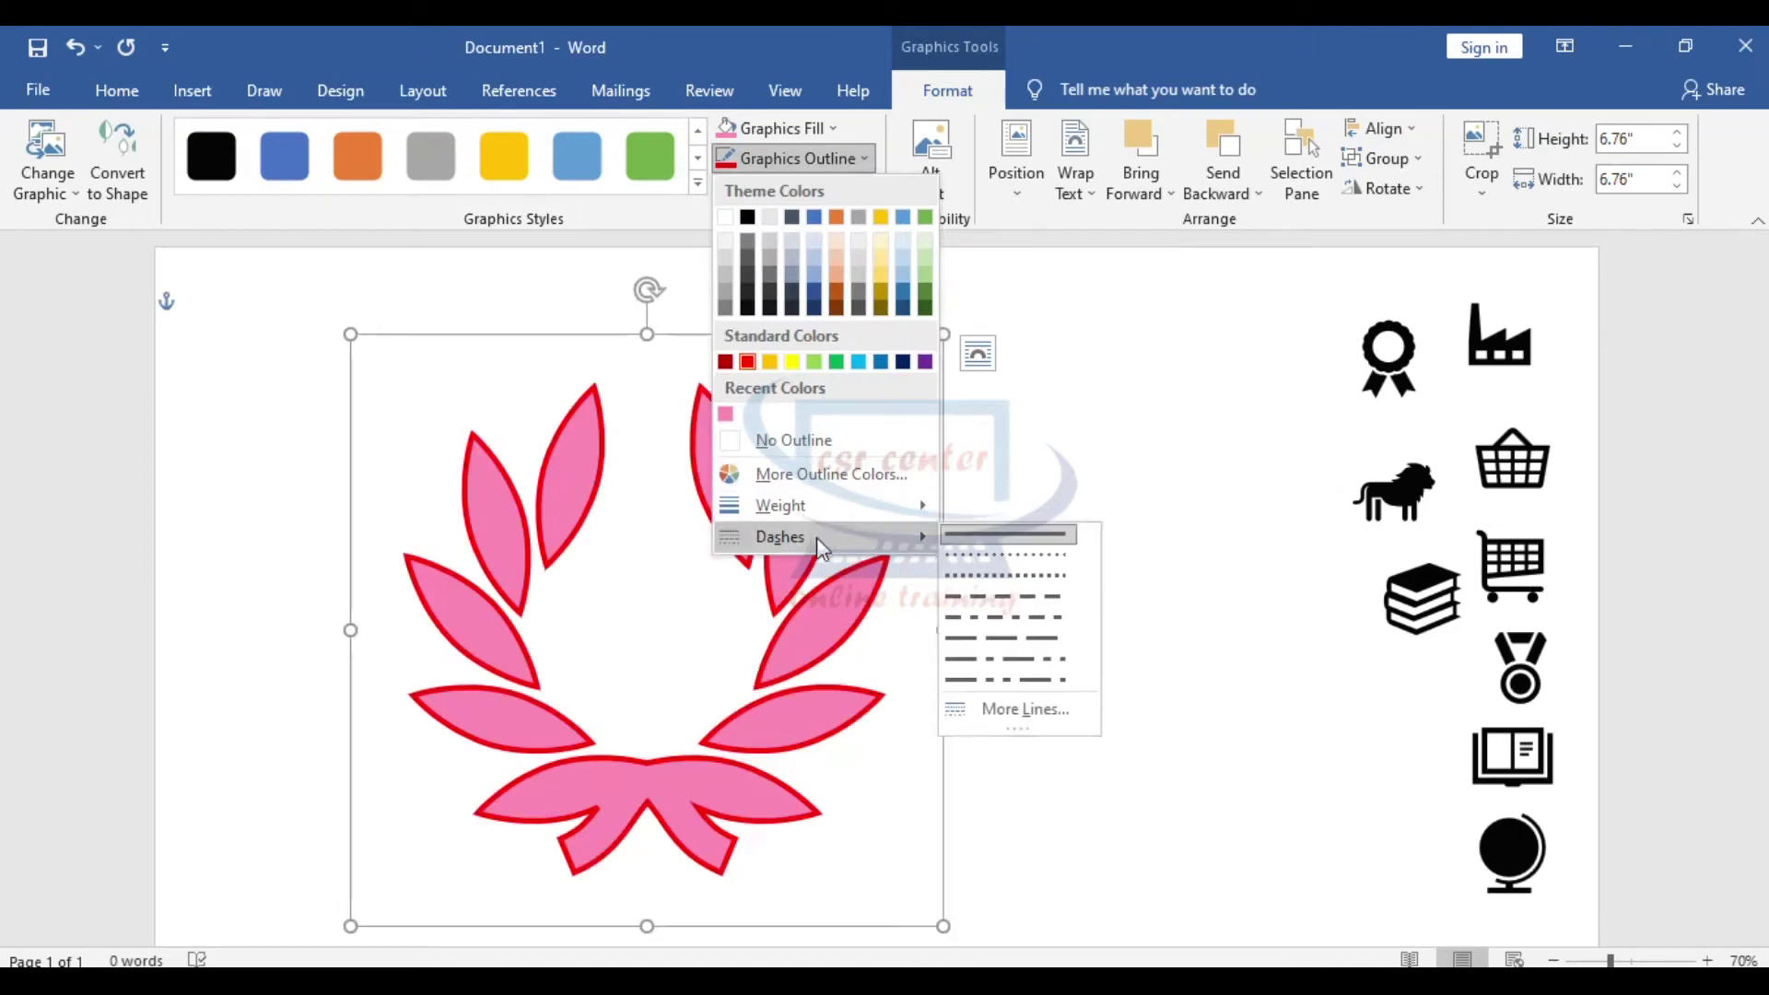
pyautogui.click(1015, 604)
pyautogui.click(862, 159)
pyautogui.moveTo(912, 538)
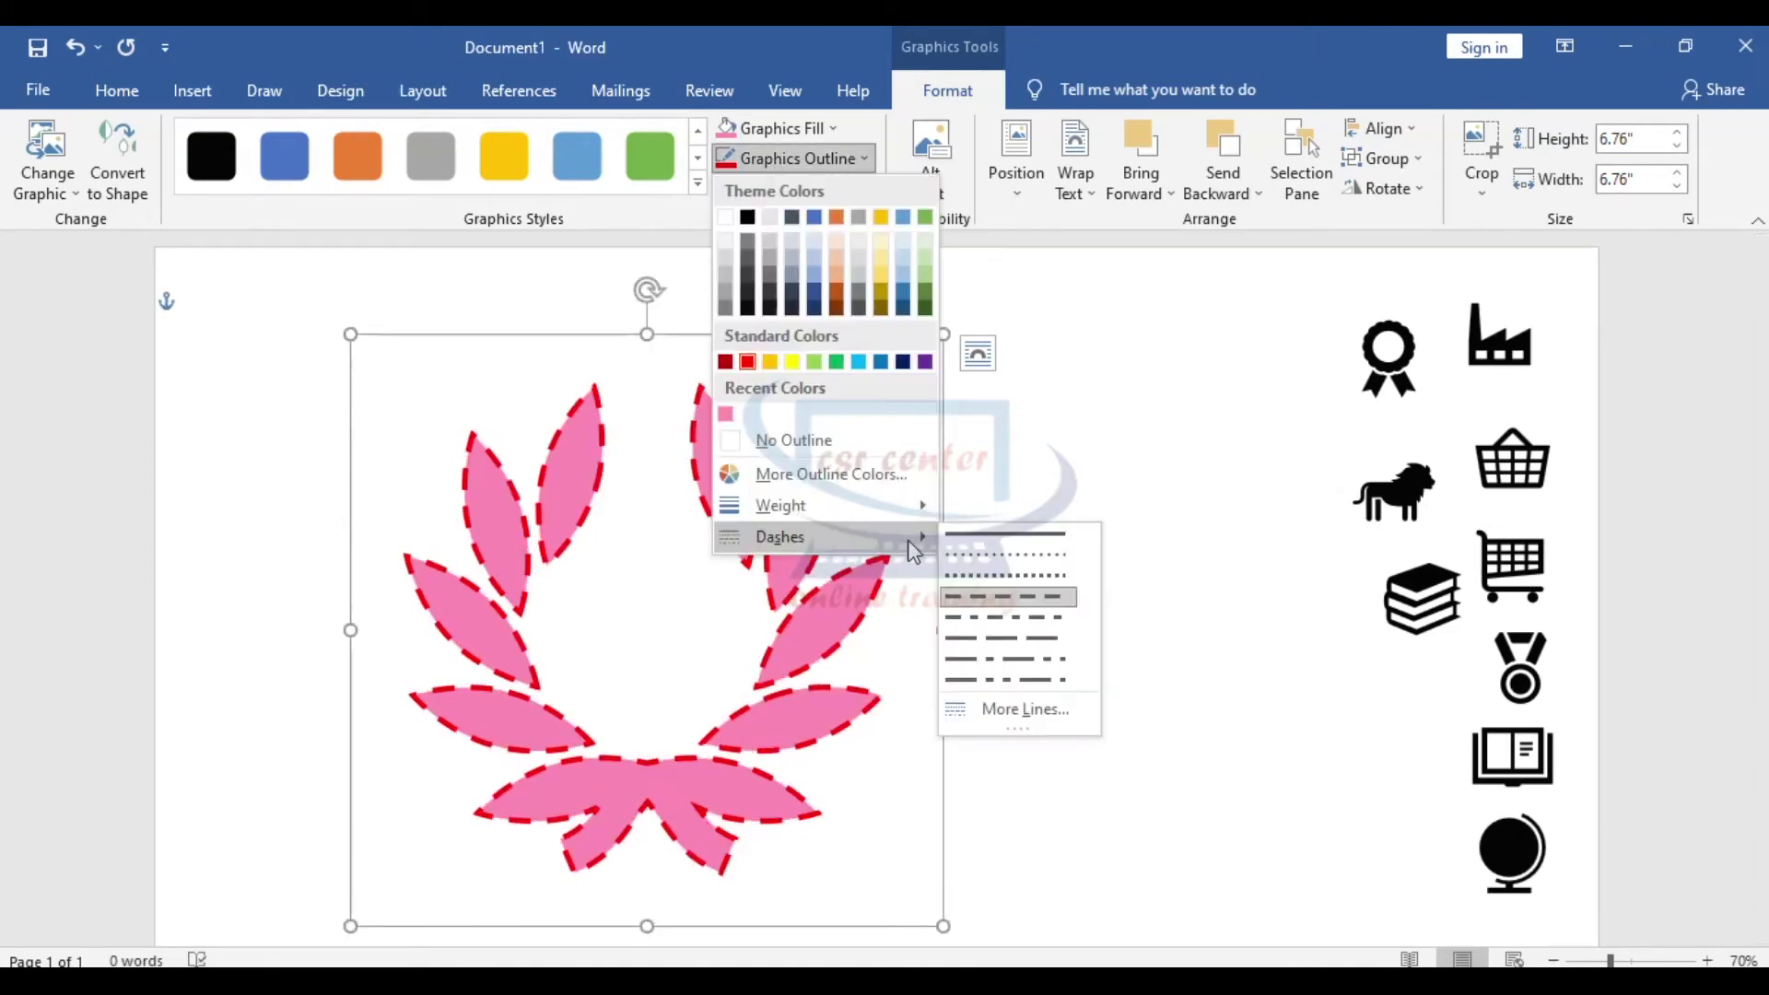
pyautogui.click(1008, 537)
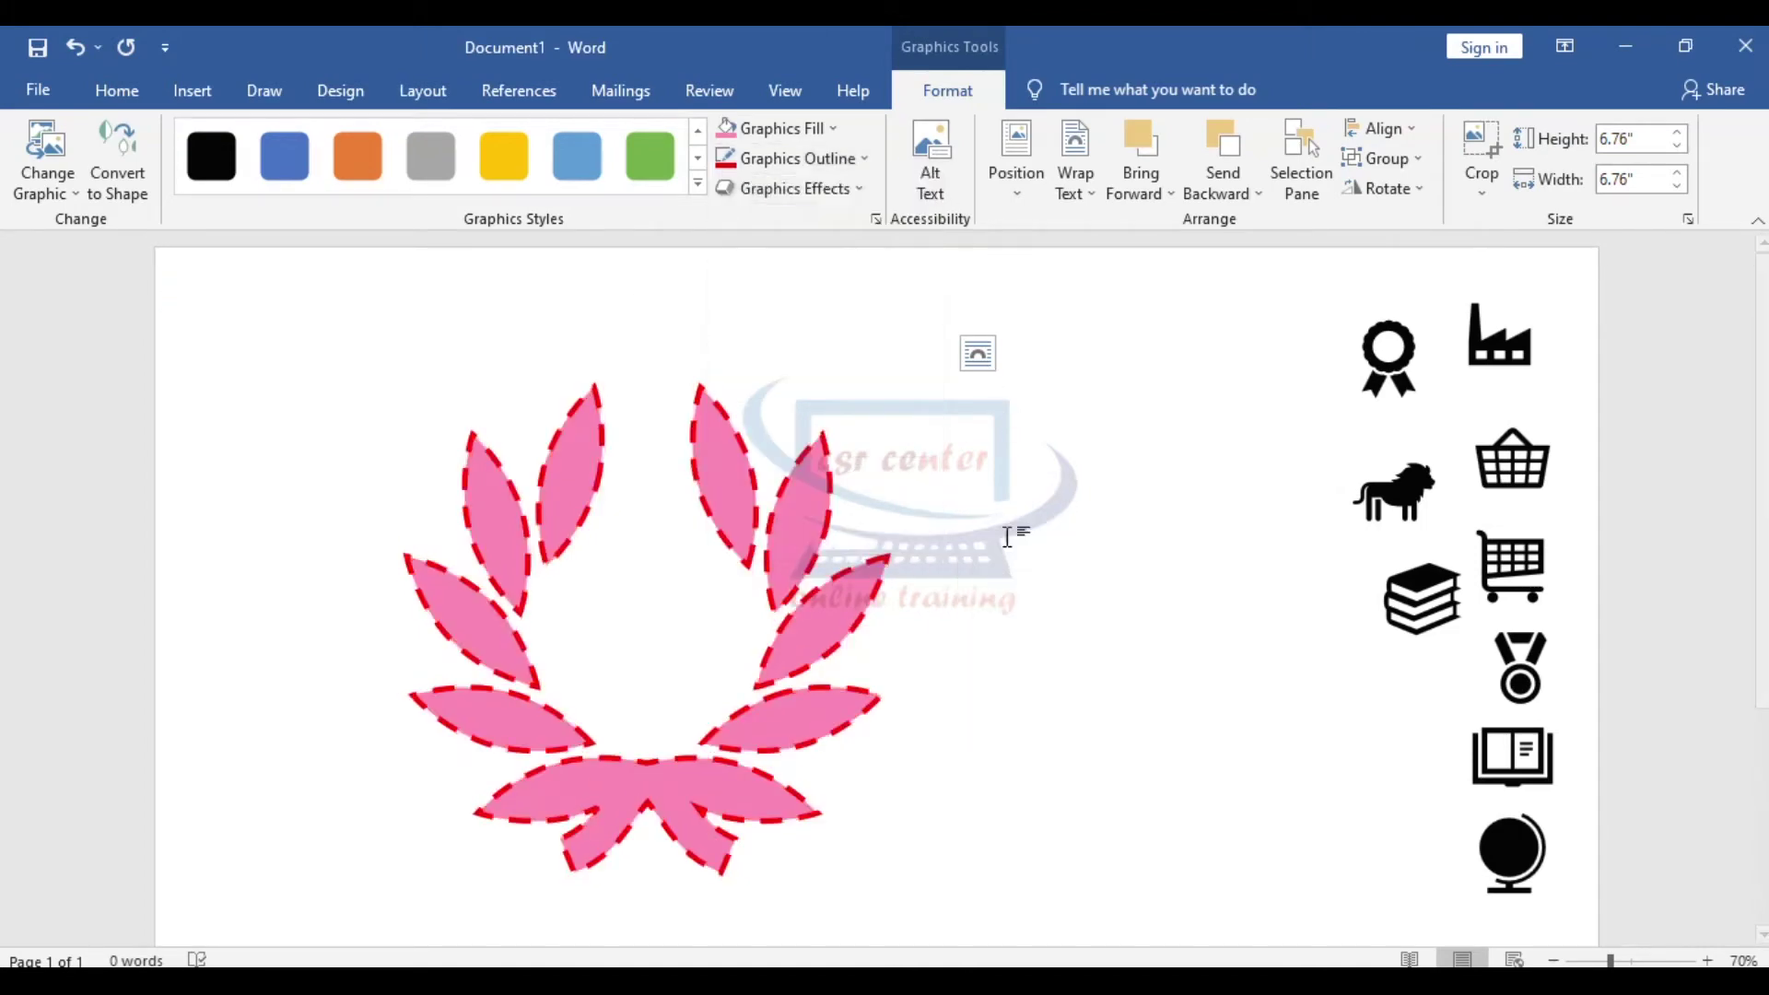
# Try a rotated 3-D preset effect on the laurel wreath and return it to No Presets.
pyautogui.click(869, 188)
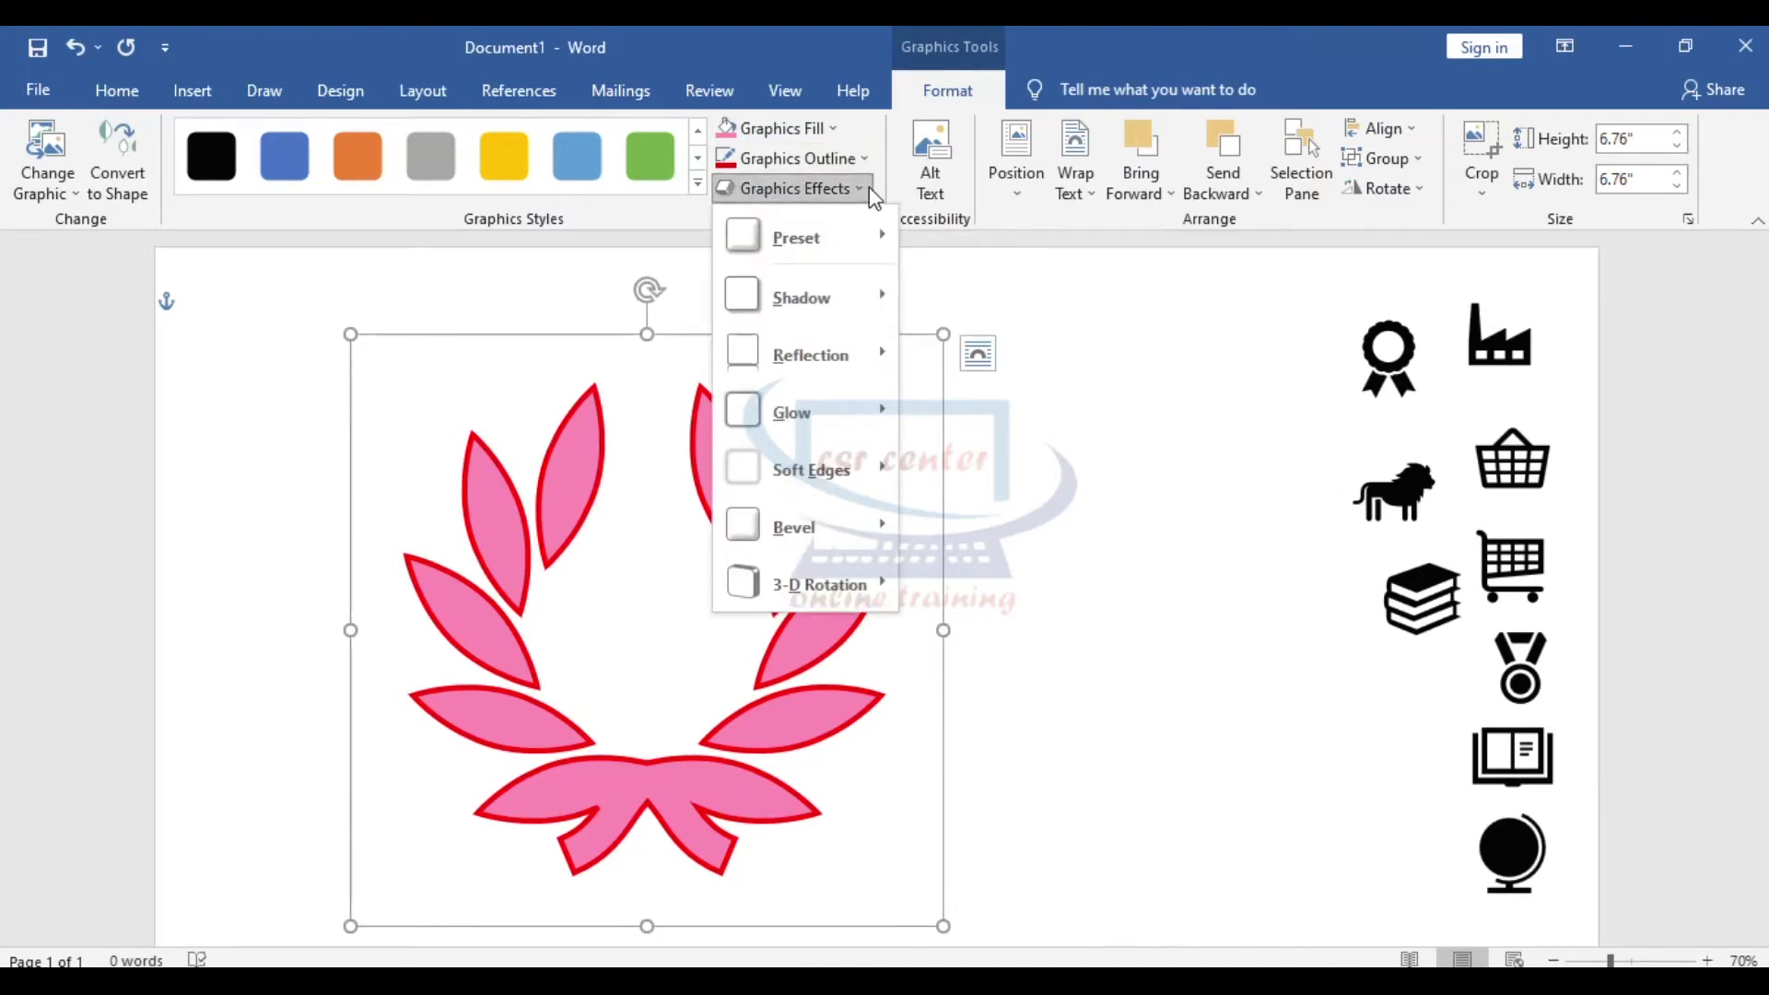
pyautogui.moveTo(864, 248)
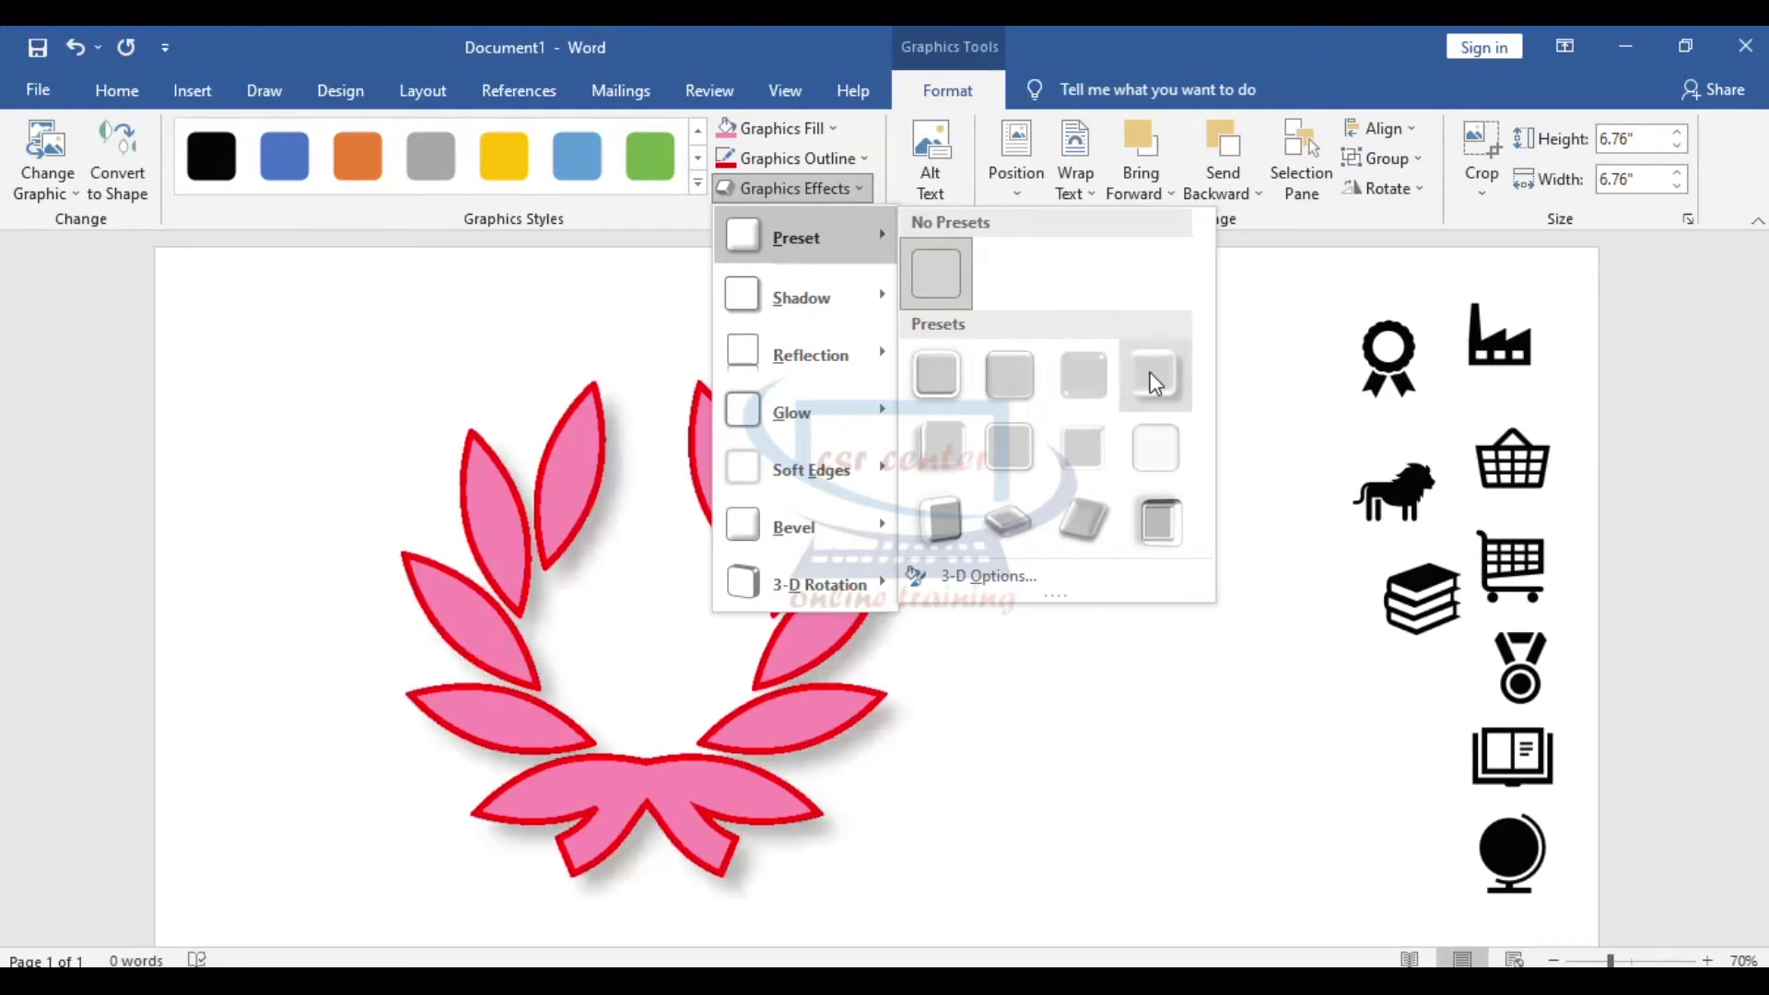
pyautogui.click(936, 533)
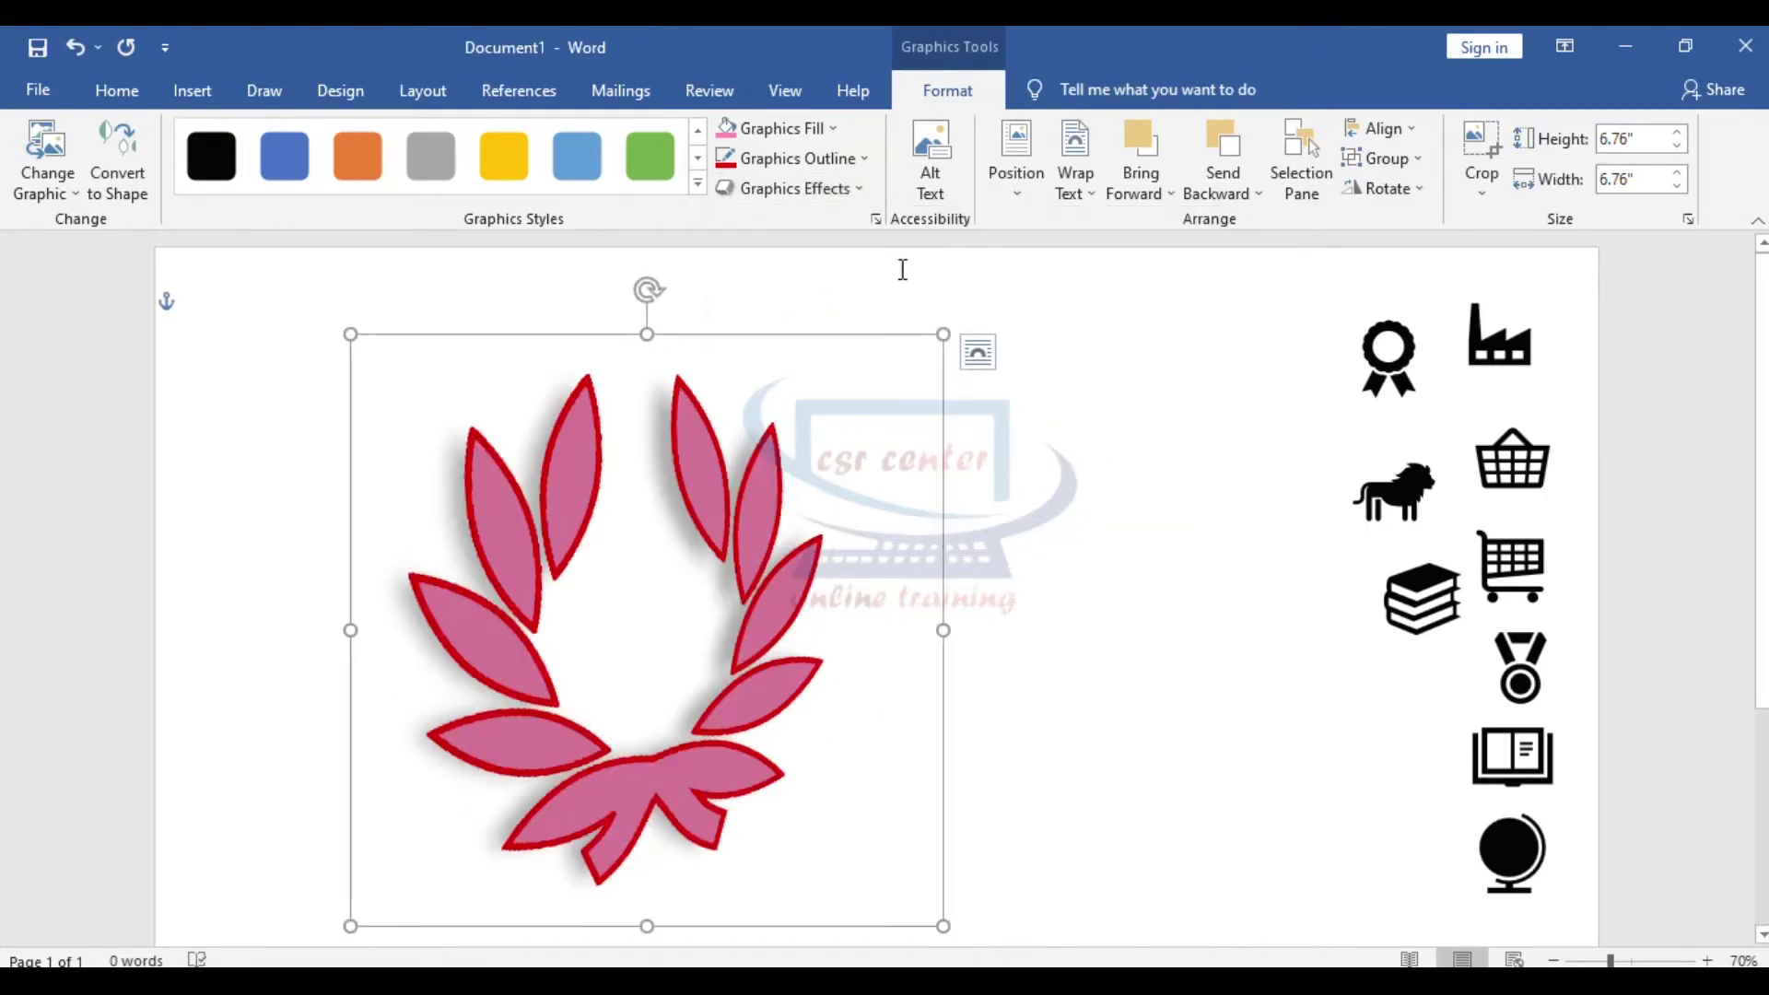
pyautogui.click(867, 190)
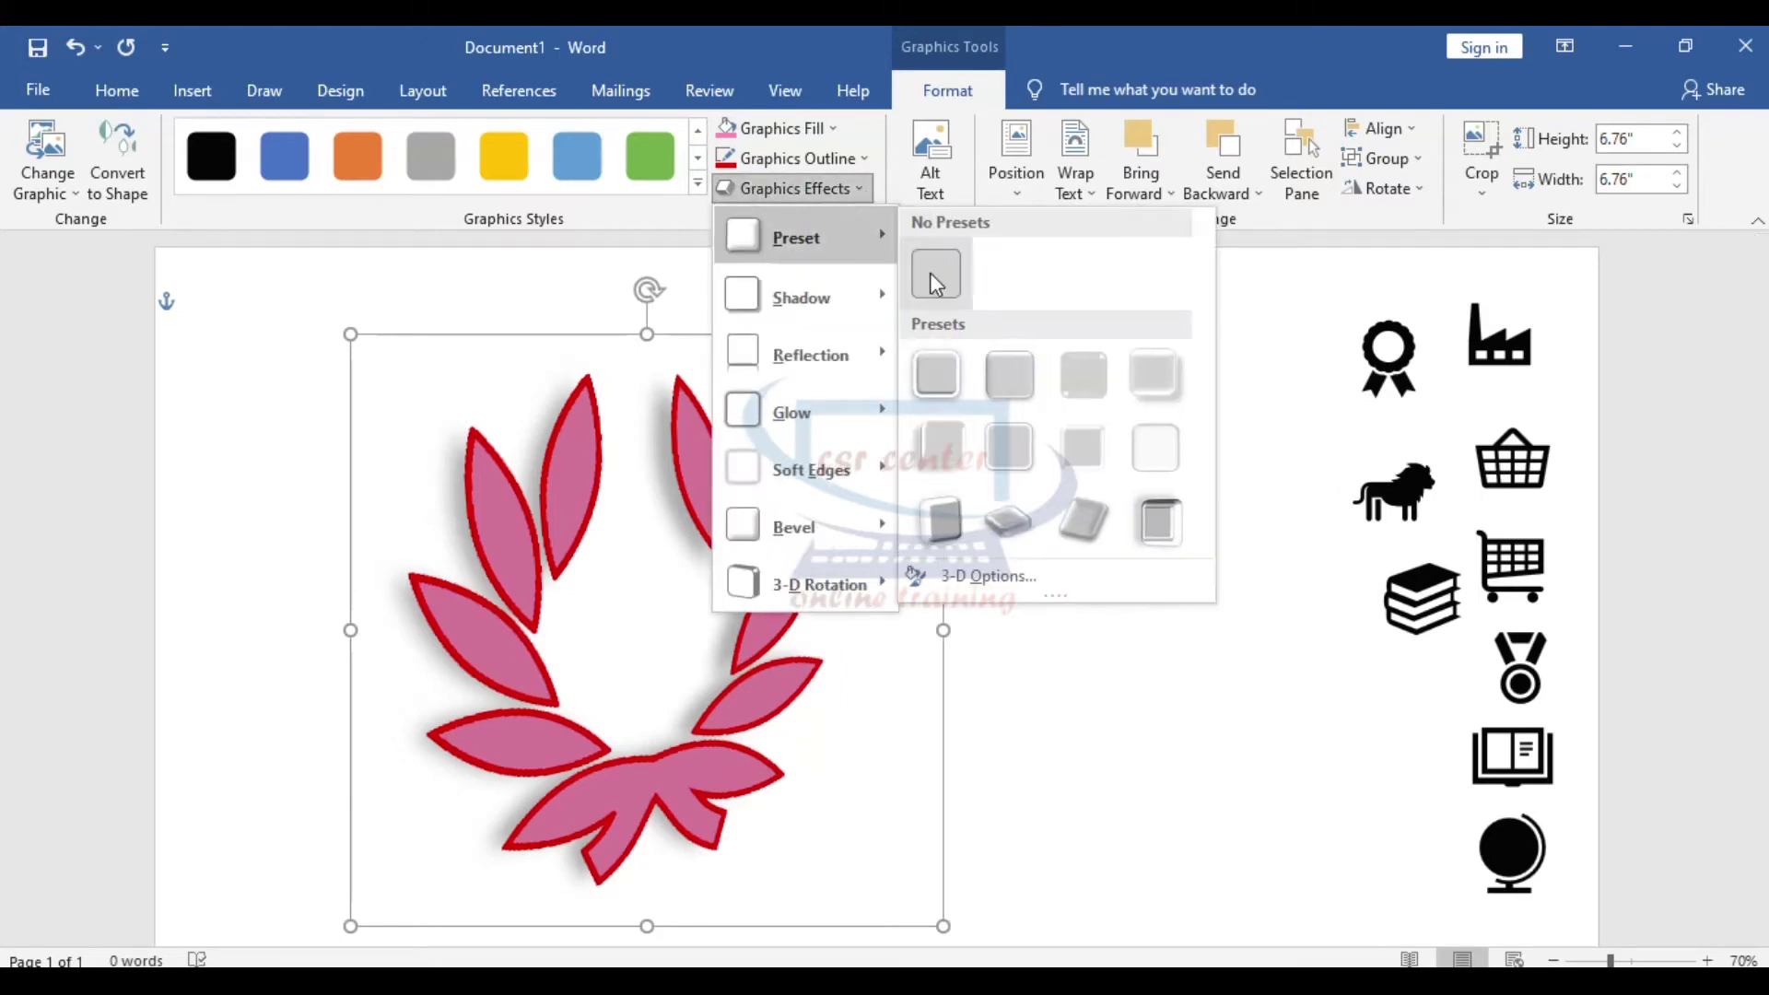
pyautogui.click(937, 275)
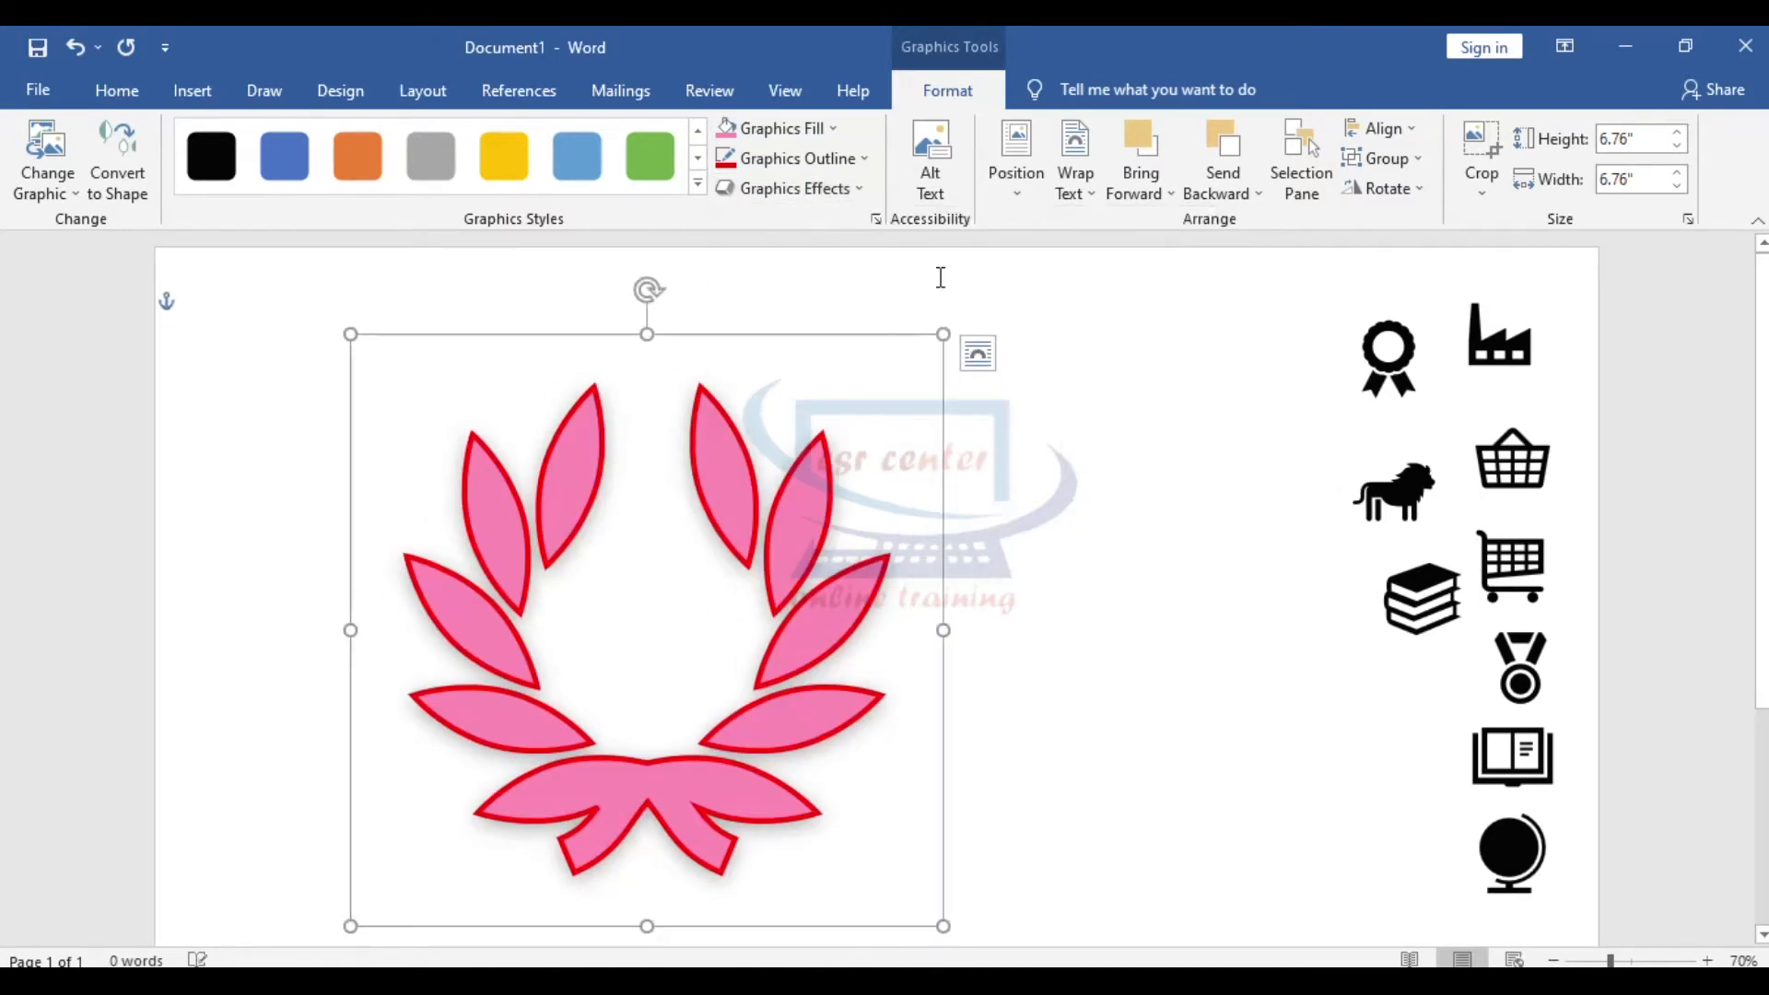
# Apply the perspective shadow that falls below the graphic to the laurel wreath.
pyautogui.click(867, 190)
pyautogui.moveTo(871, 299)
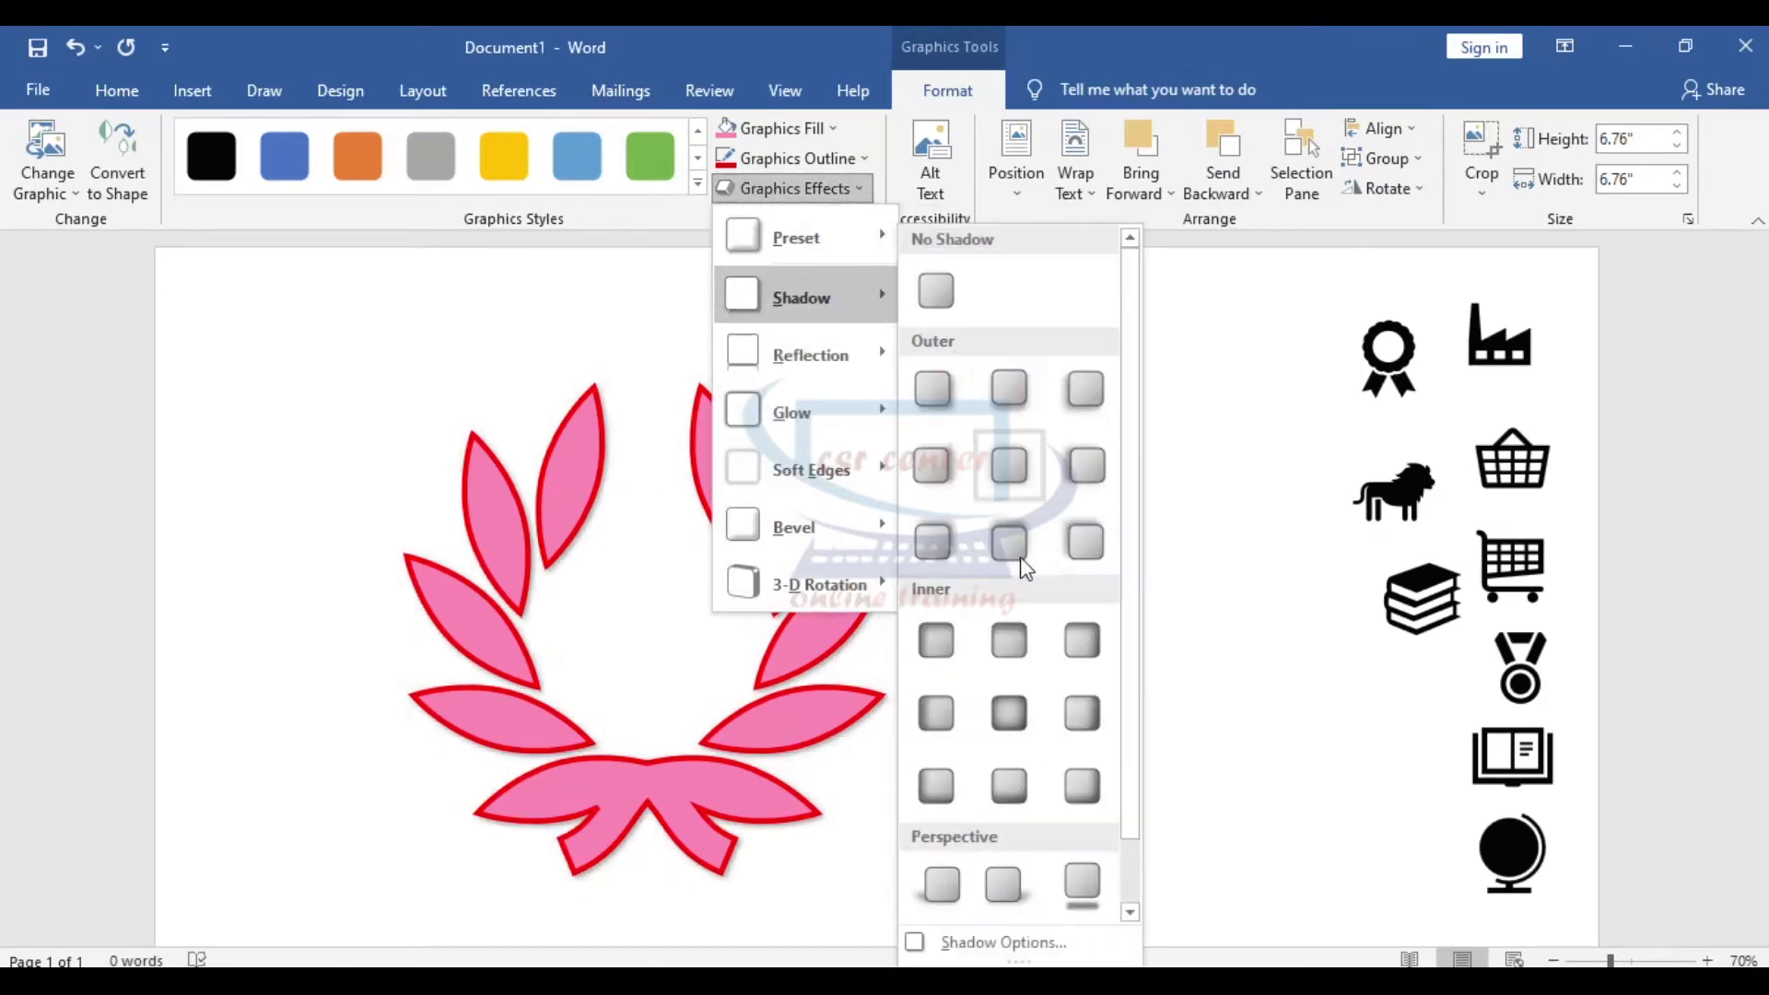
pyautogui.click(1083, 884)
pyautogui.scroll(-3, 1038, 612)
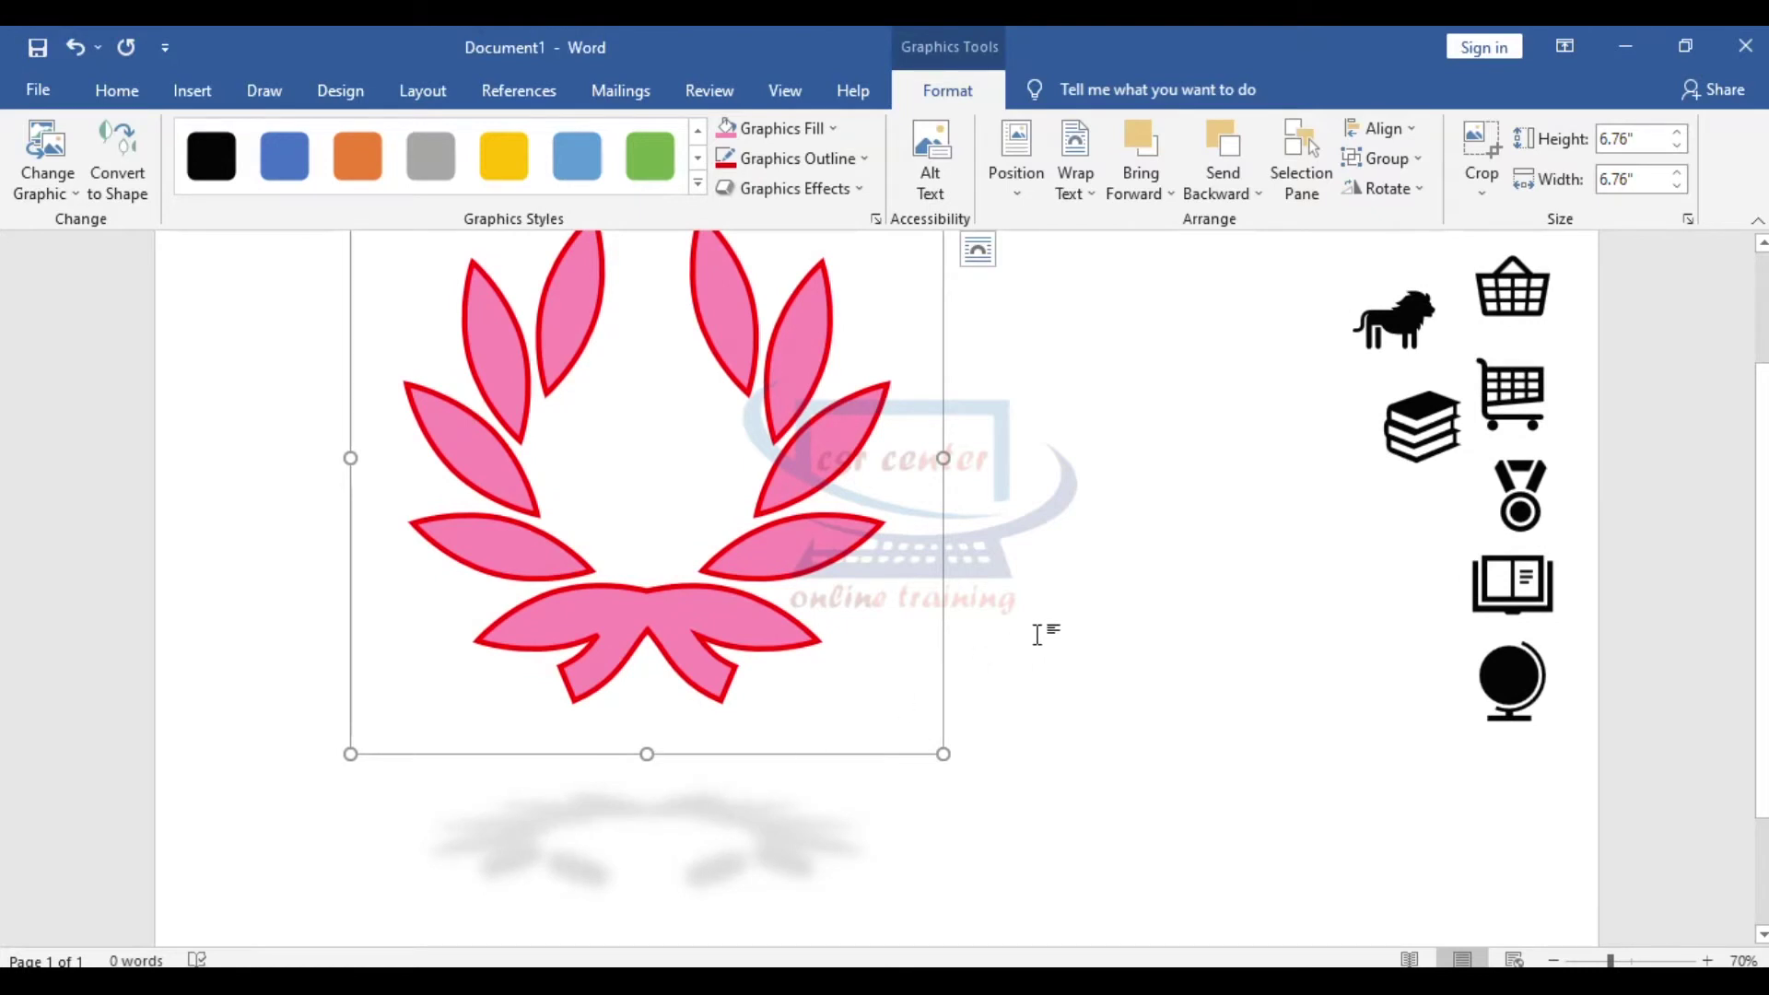
pyautogui.scroll(2, 1038, 634)
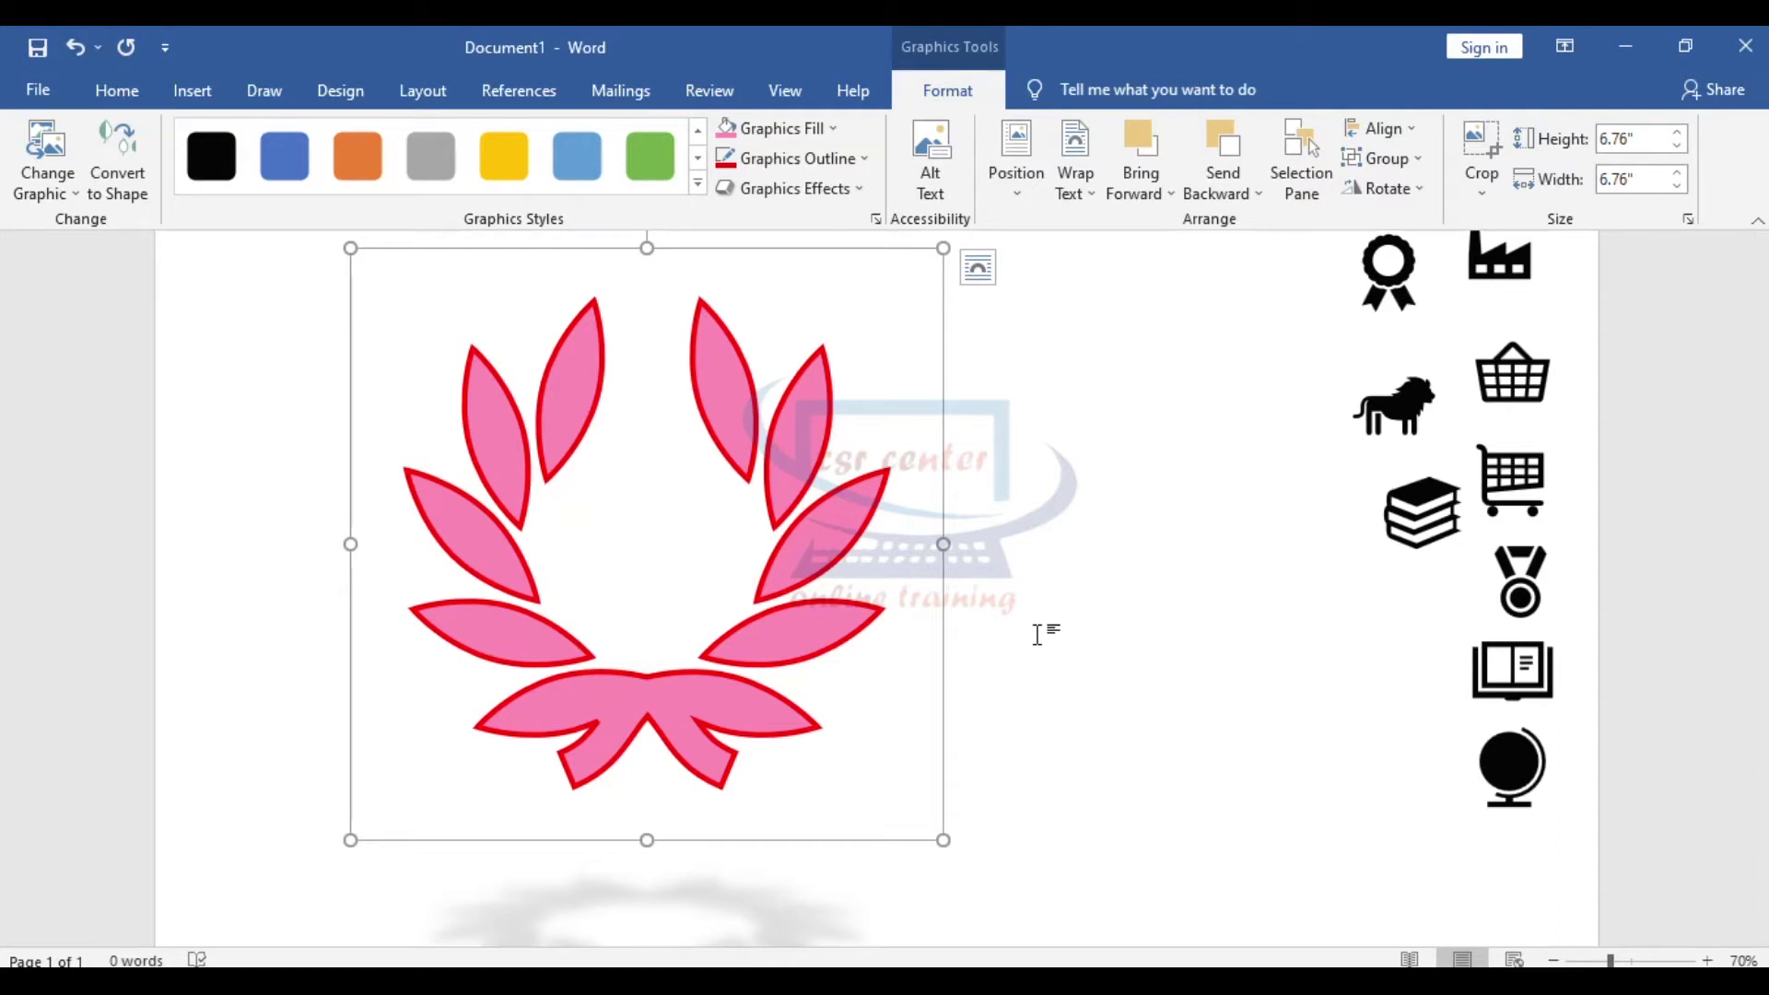
# Browse the reflection, glow, soft edges and 3-D rotation effects, and shrink the laurel wreath to 4.78" by 4.78".
pyautogui.click(866, 190)
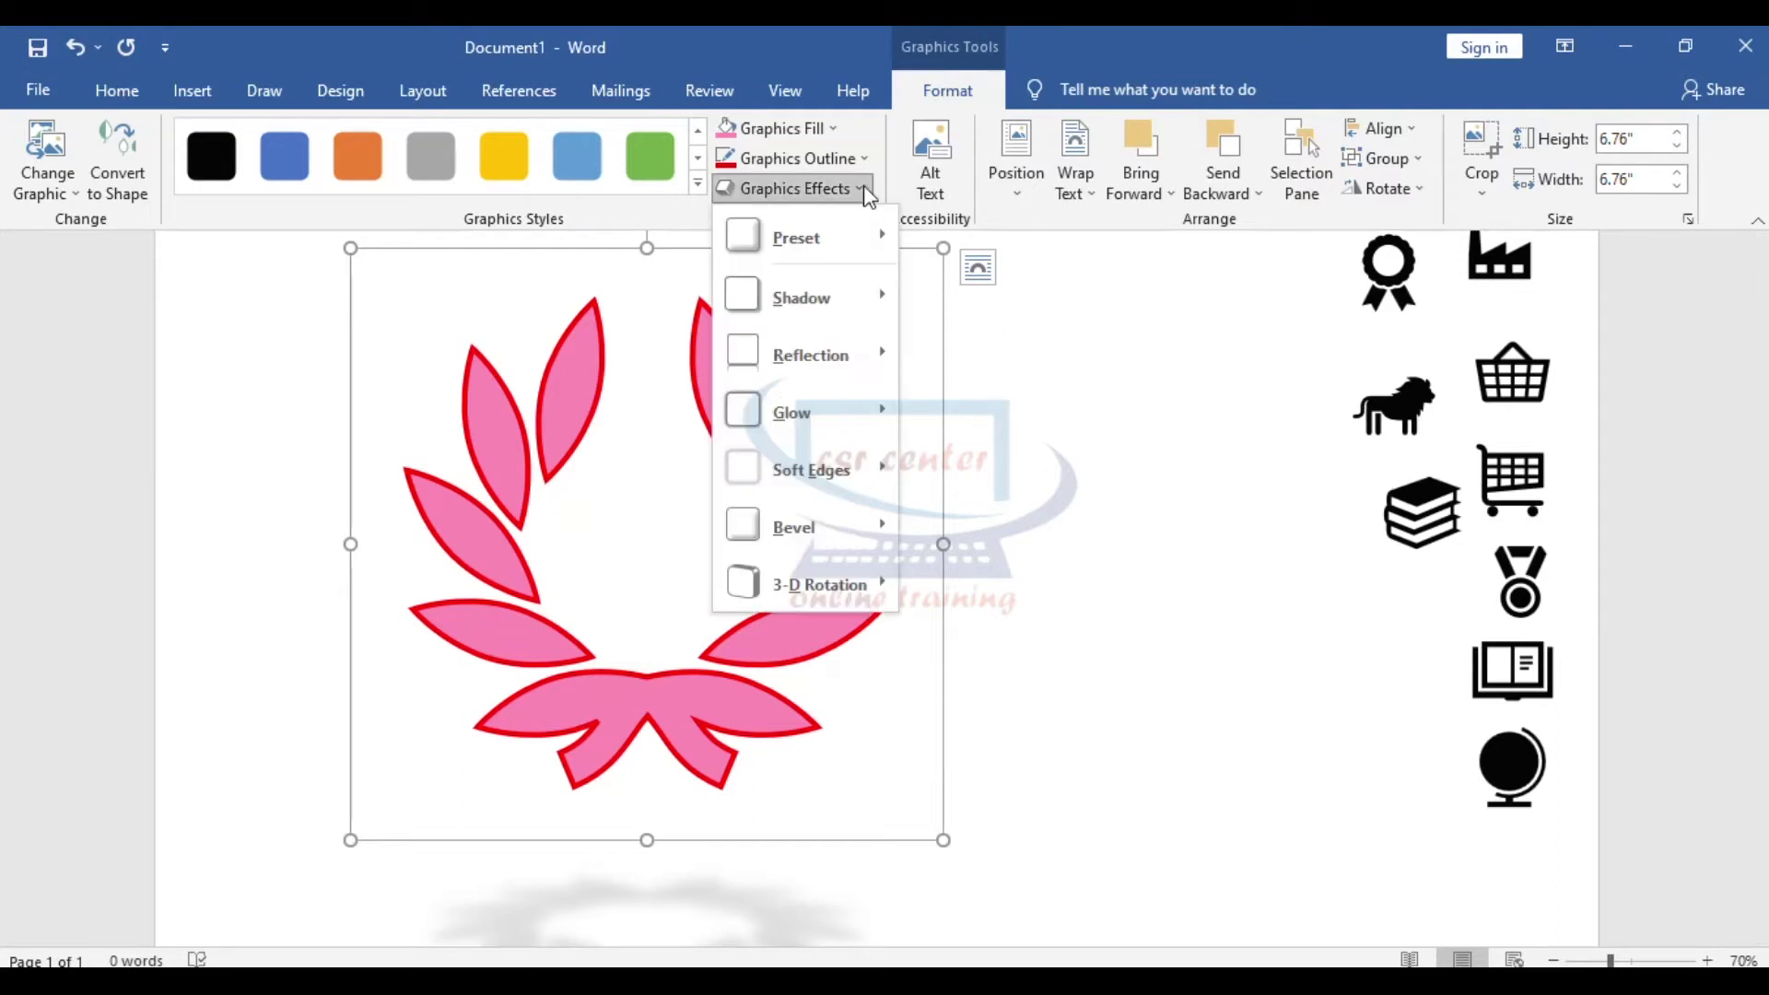
pyautogui.moveTo(879, 362)
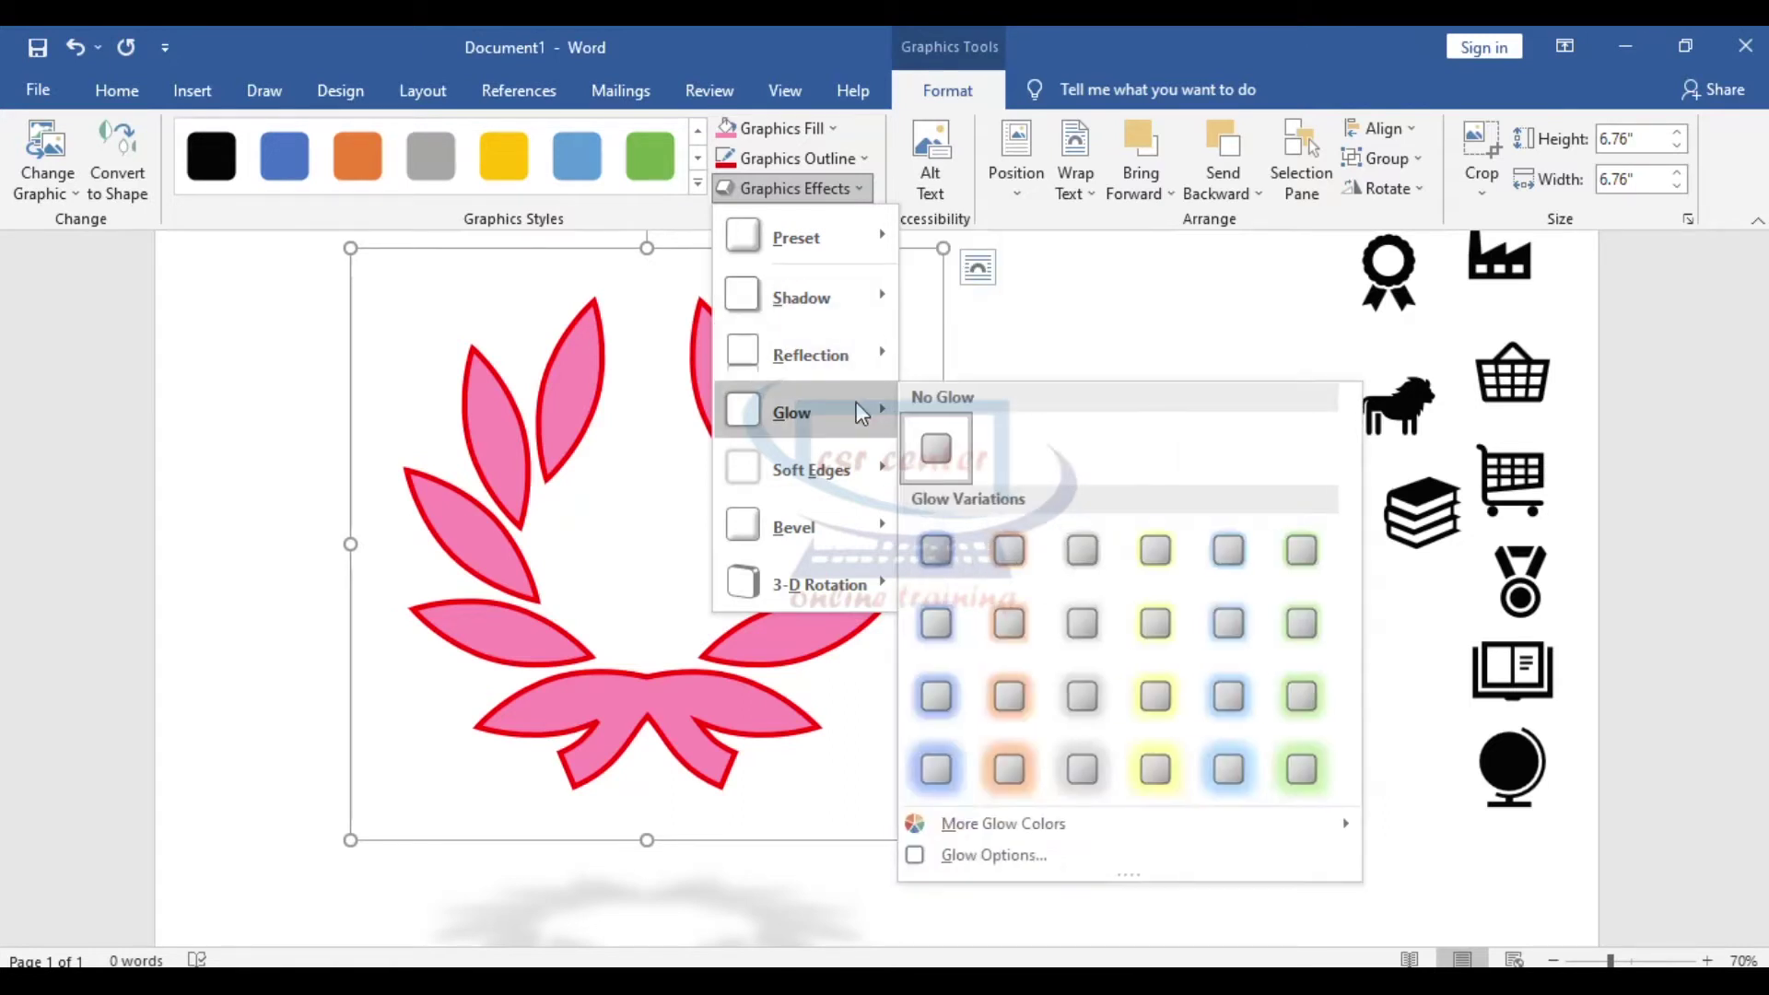
pyautogui.moveTo(862, 477)
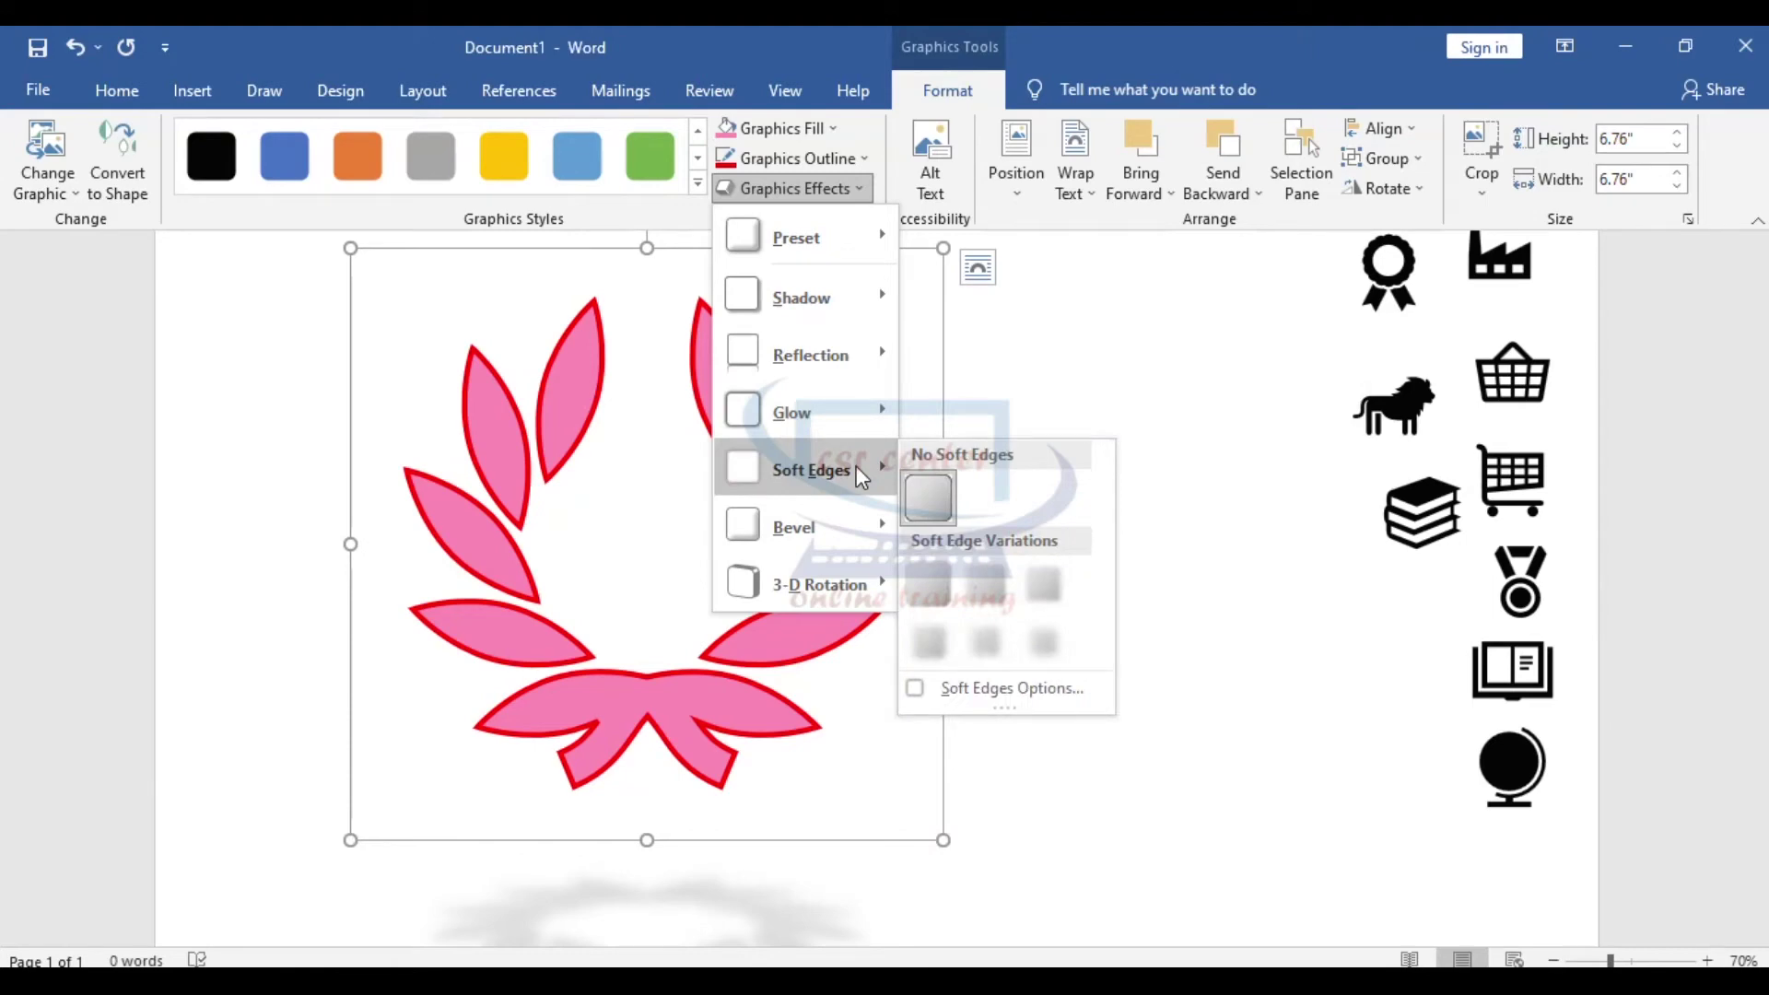
pyautogui.moveTo(849, 586)
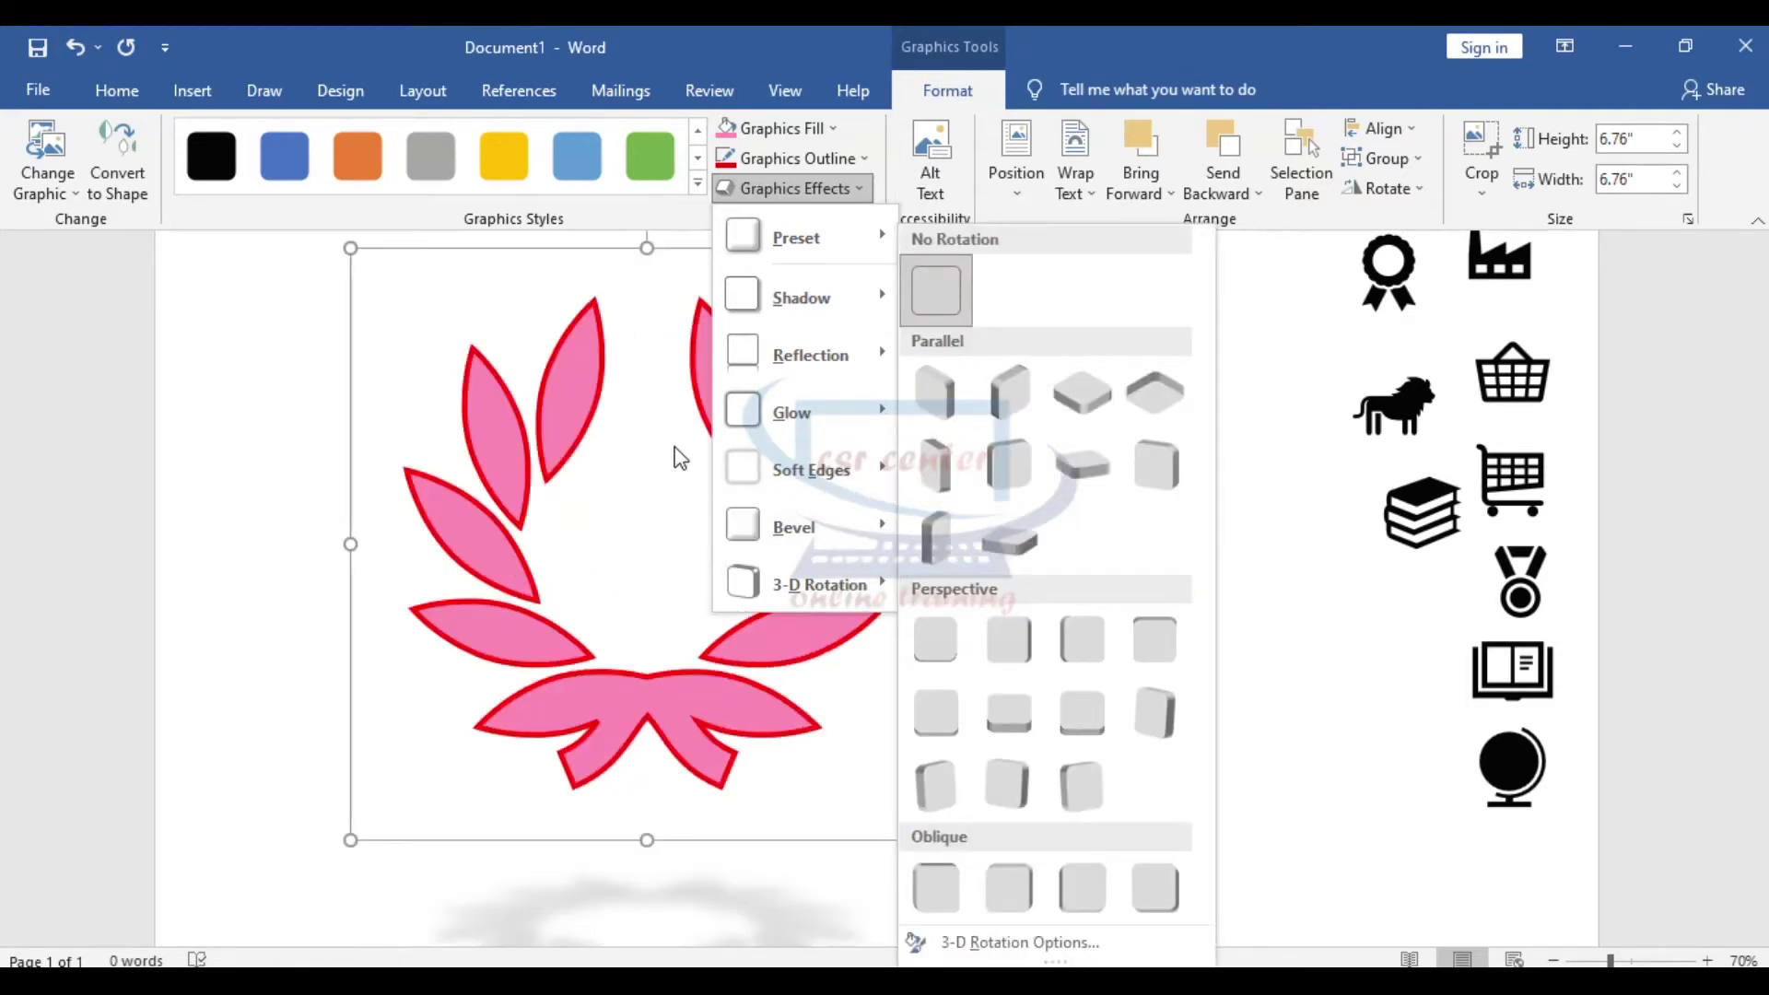
pyautogui.click(1109, 435)
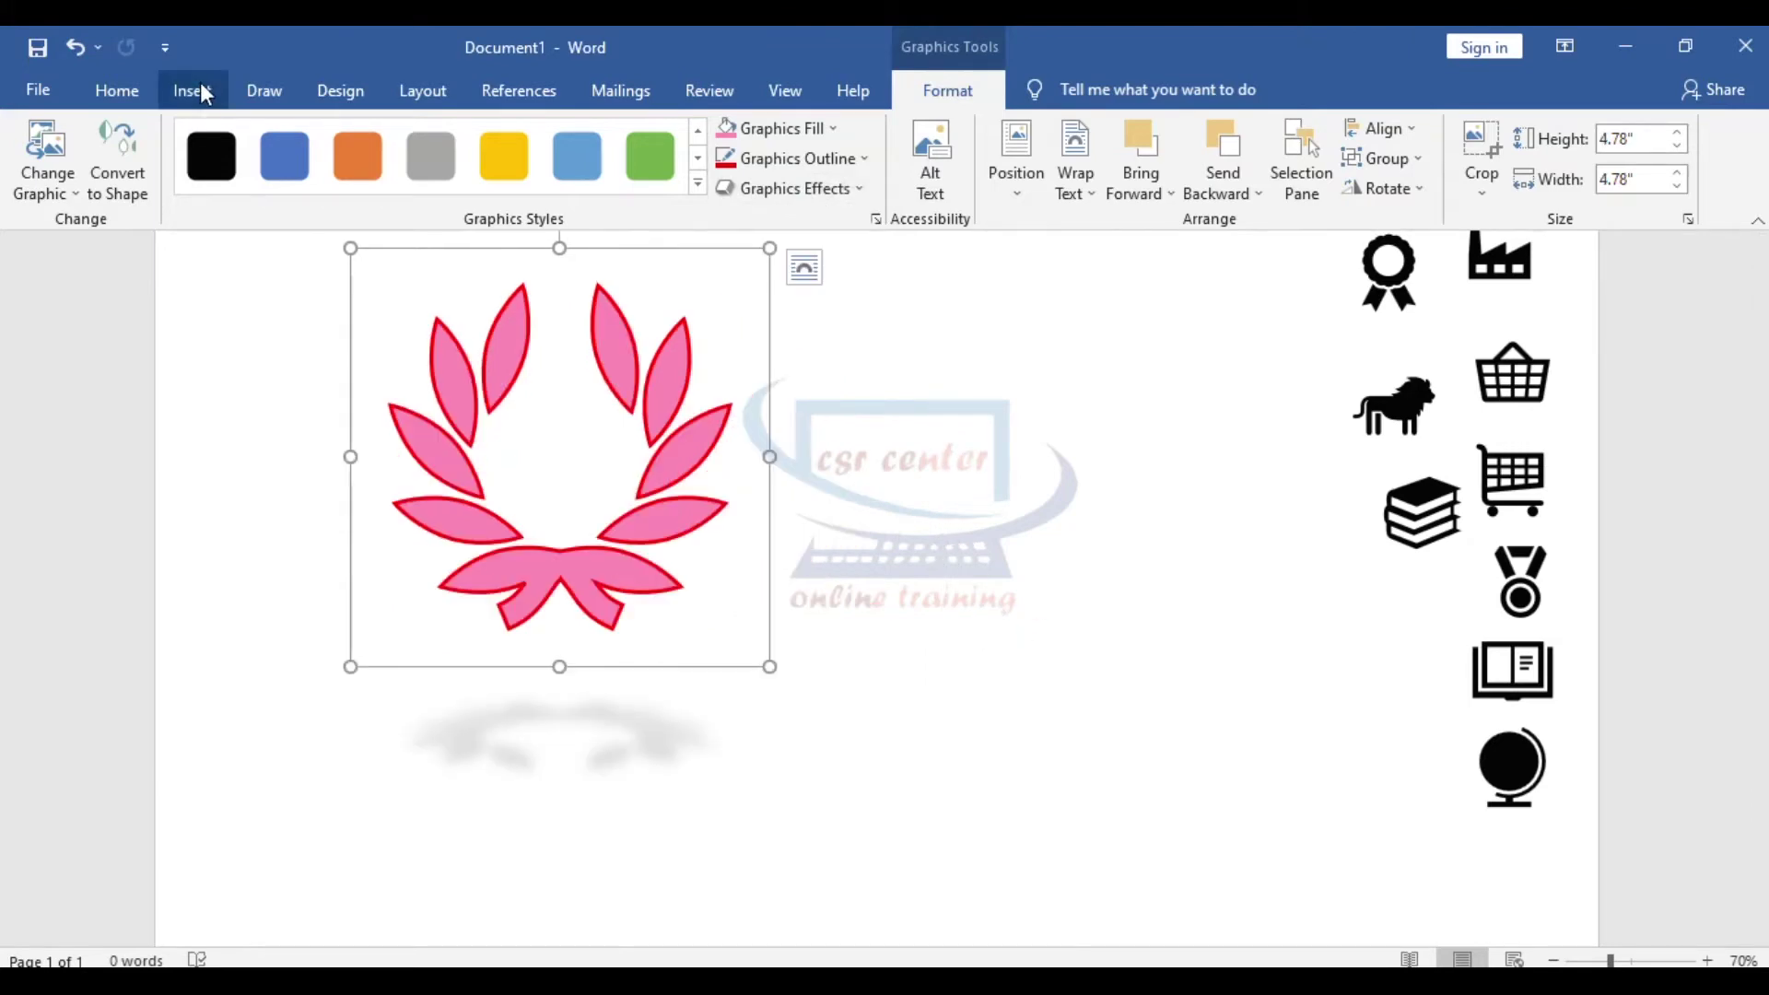
# Insert WordArt in the light blue style with white outline and hard shadow, and place it beside the laurel wreath.
pyautogui.click(198, 87)
pyautogui.click(1065, 355)
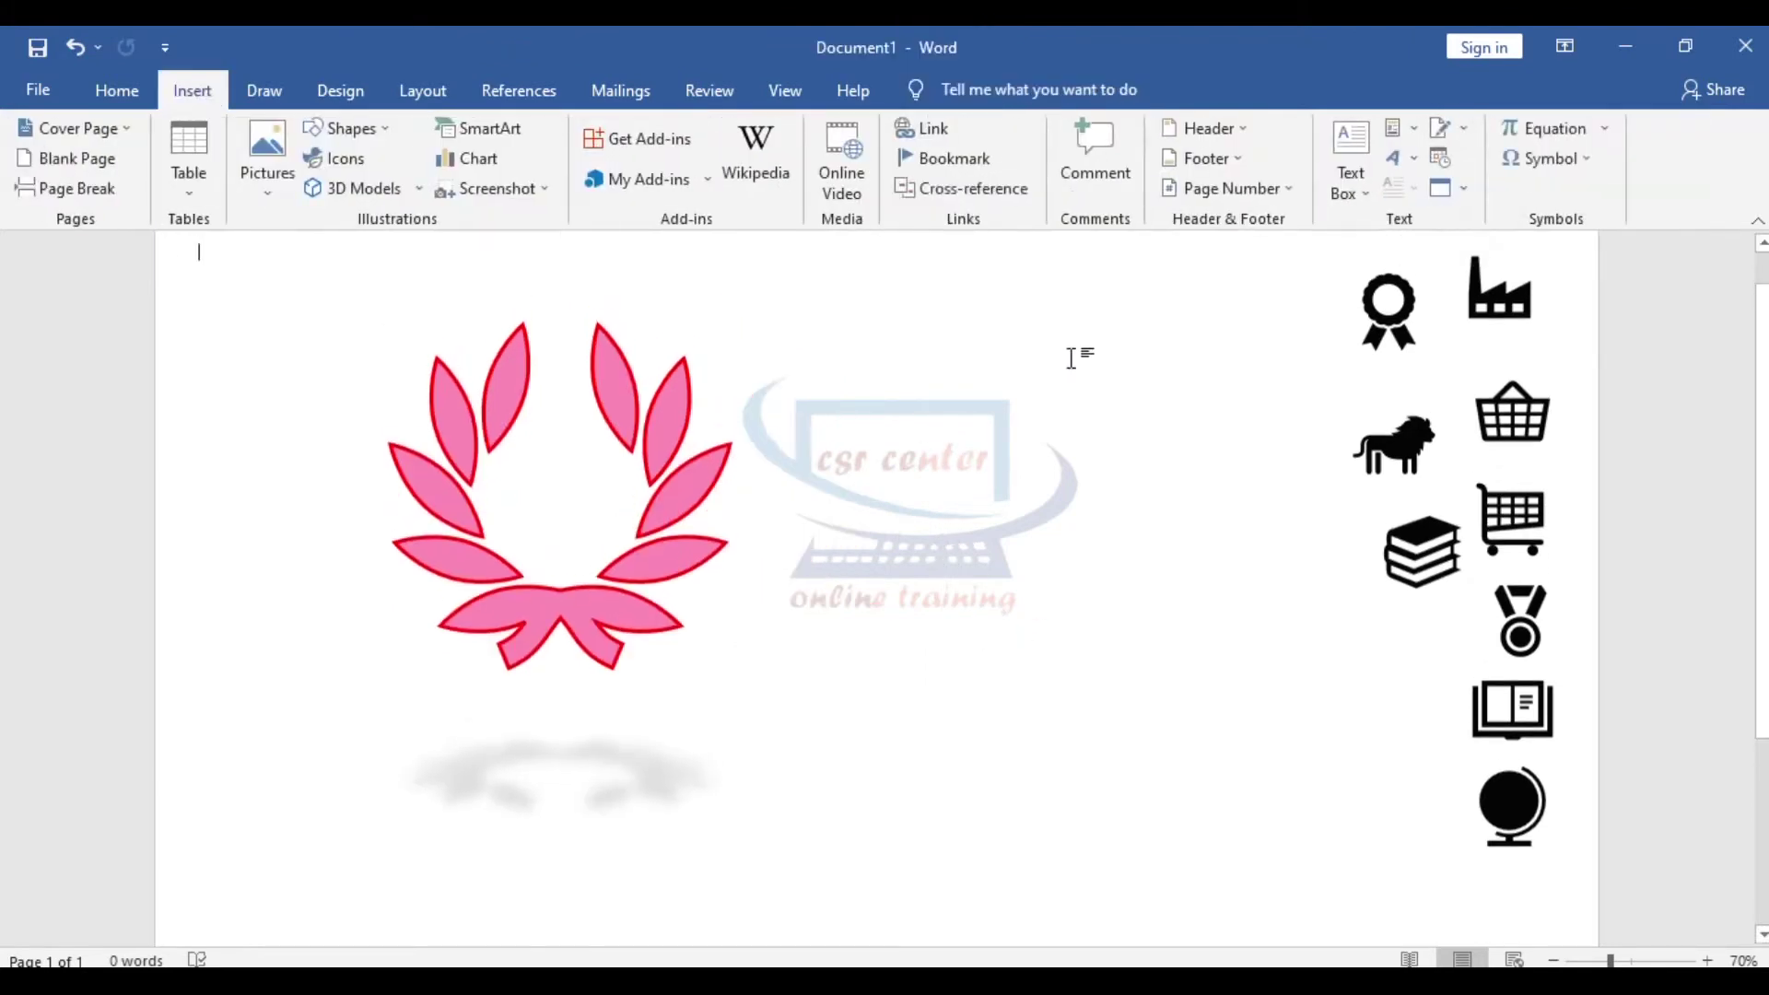
pyautogui.click(1416, 166)
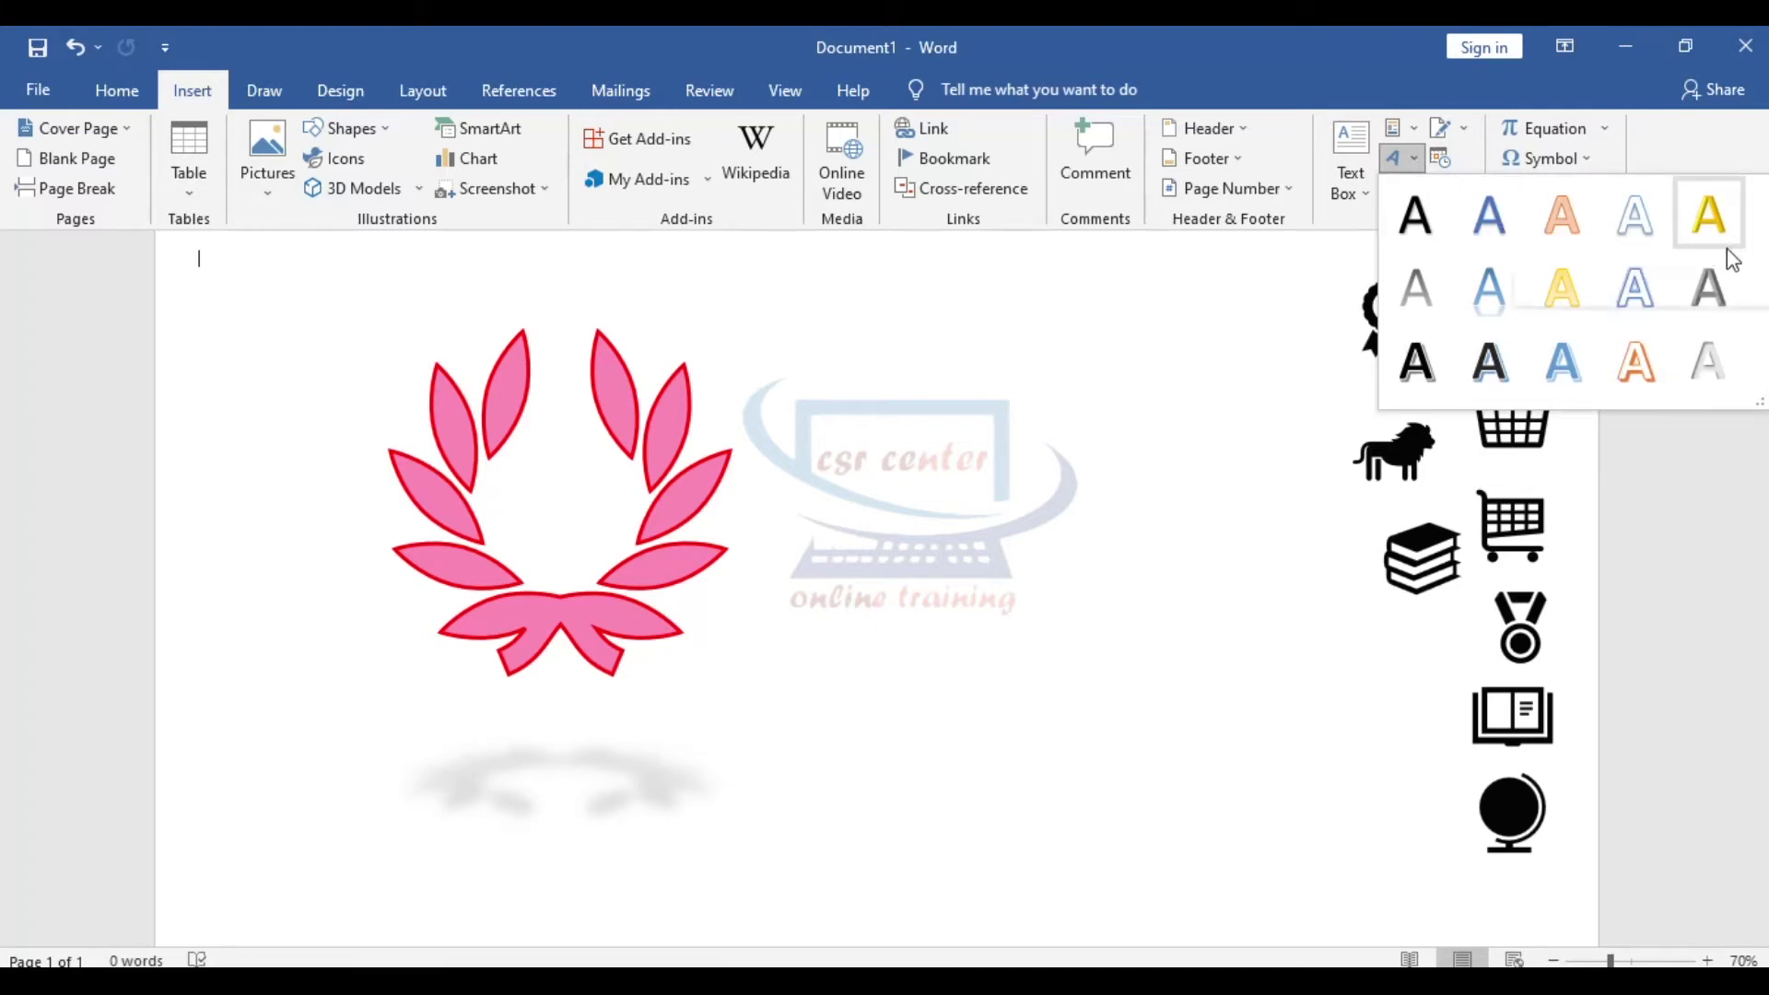
pyautogui.click(1586, 370)
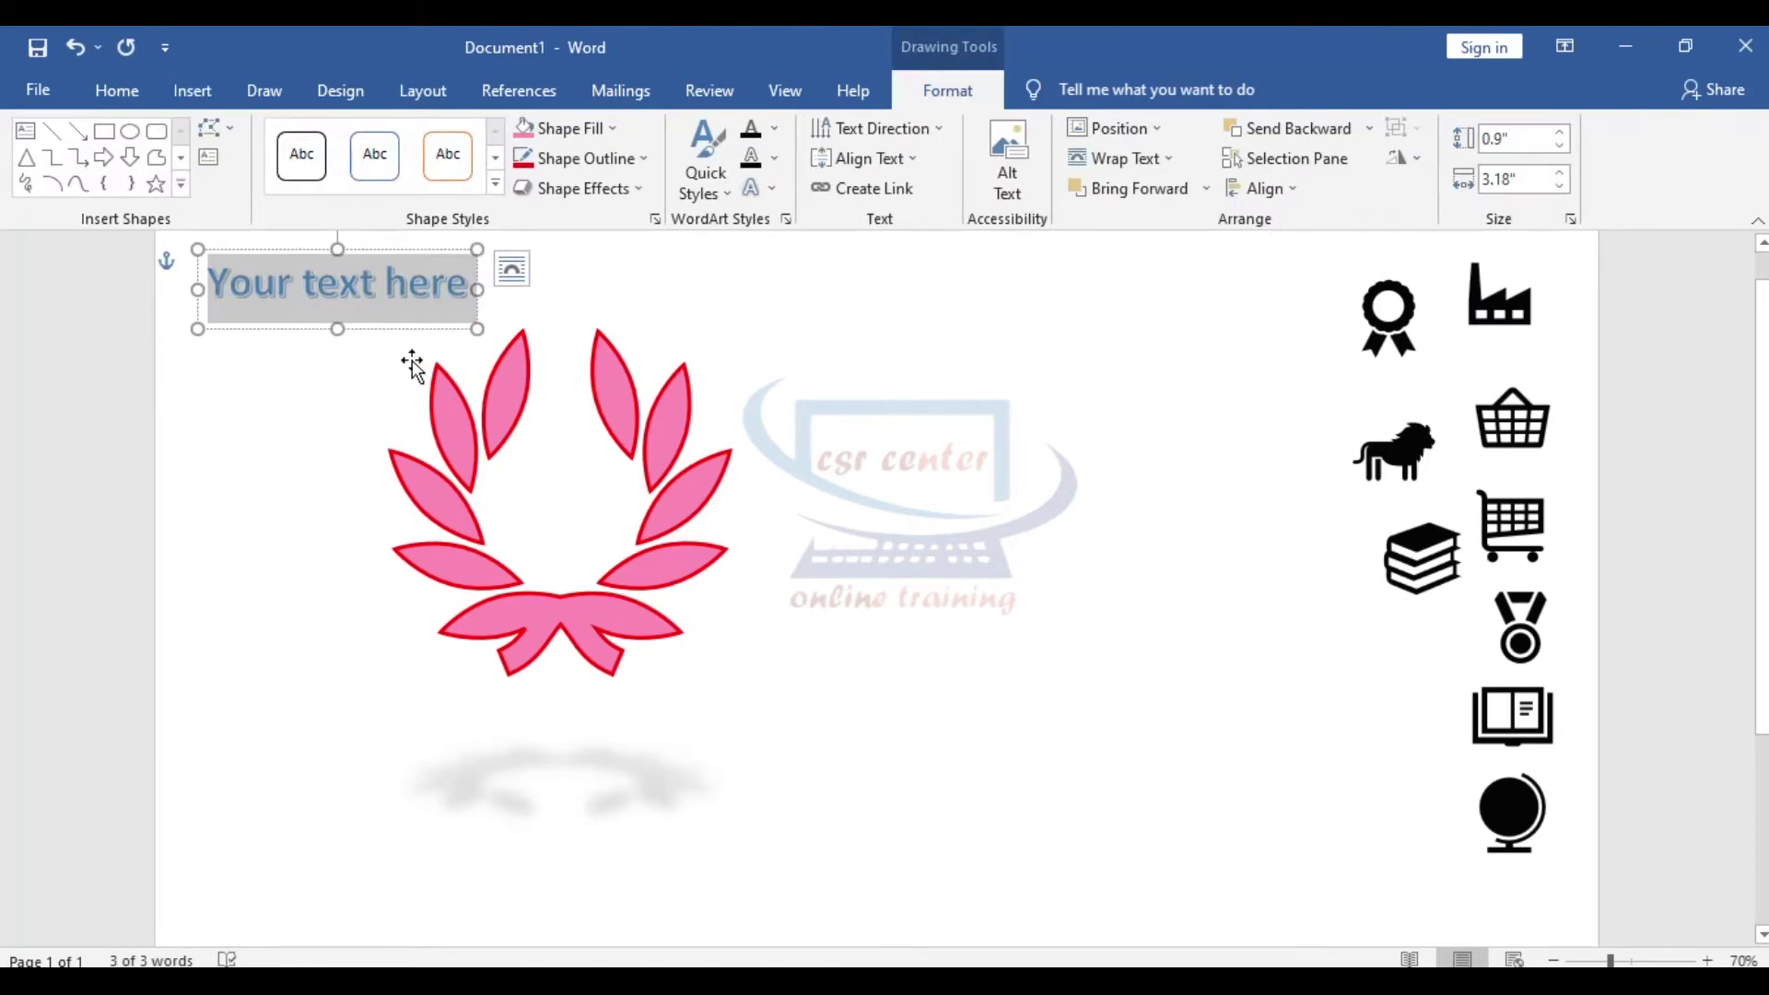
pyautogui.moveTo(406, 332); pyautogui.dragTo(1096, 435)
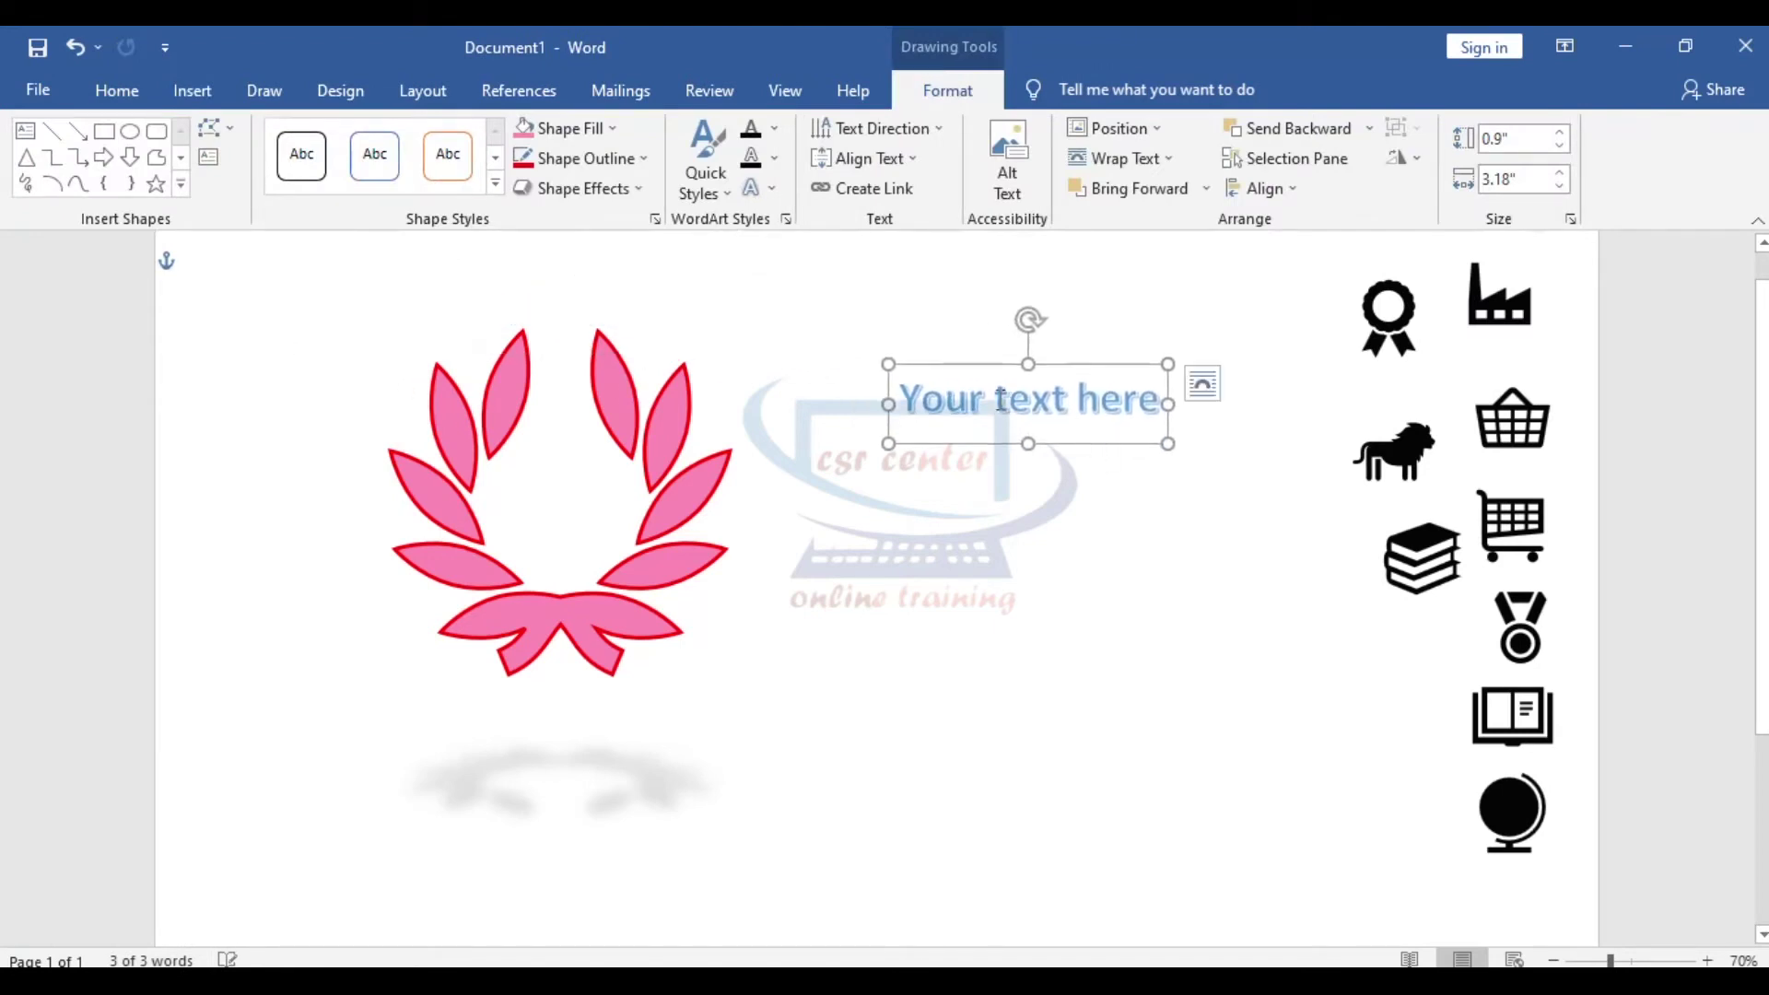
# Replace the WordArt placeholder text with "CSR CENTER".
pyautogui.click(962, 392)
pyautogui.moveTo(906, 402); pyautogui.dragTo(1123, 422)
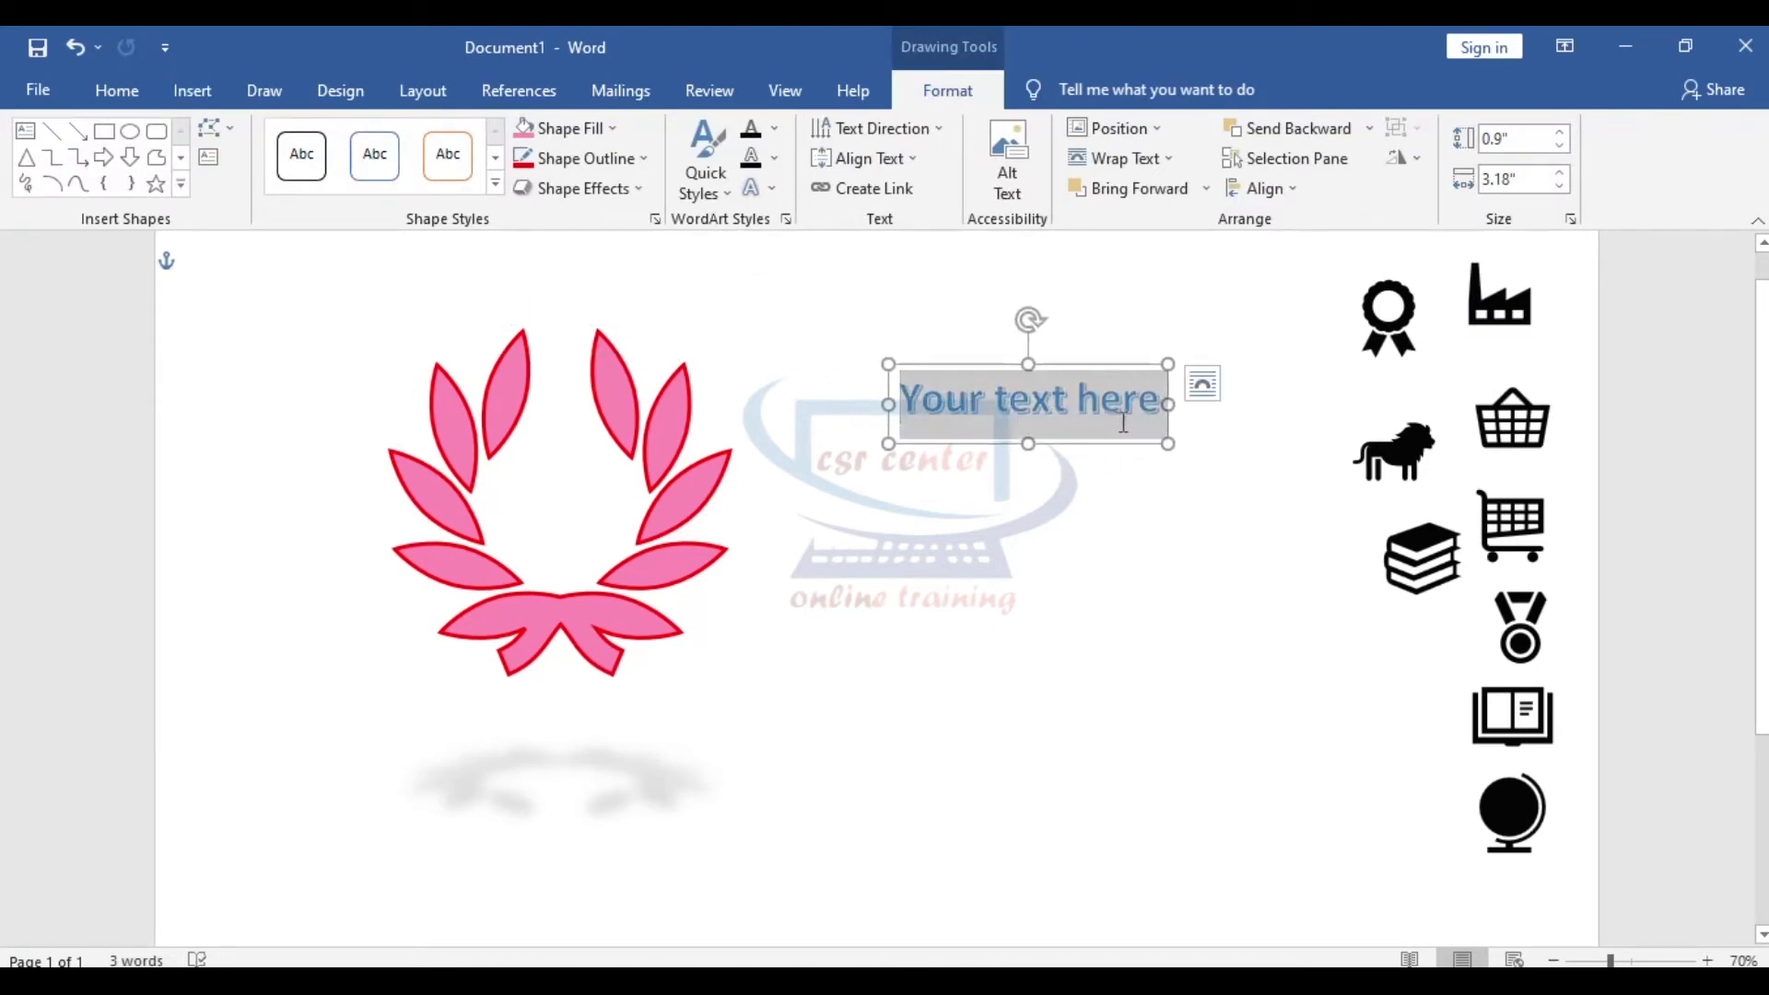
pyautogui.write('CSR')
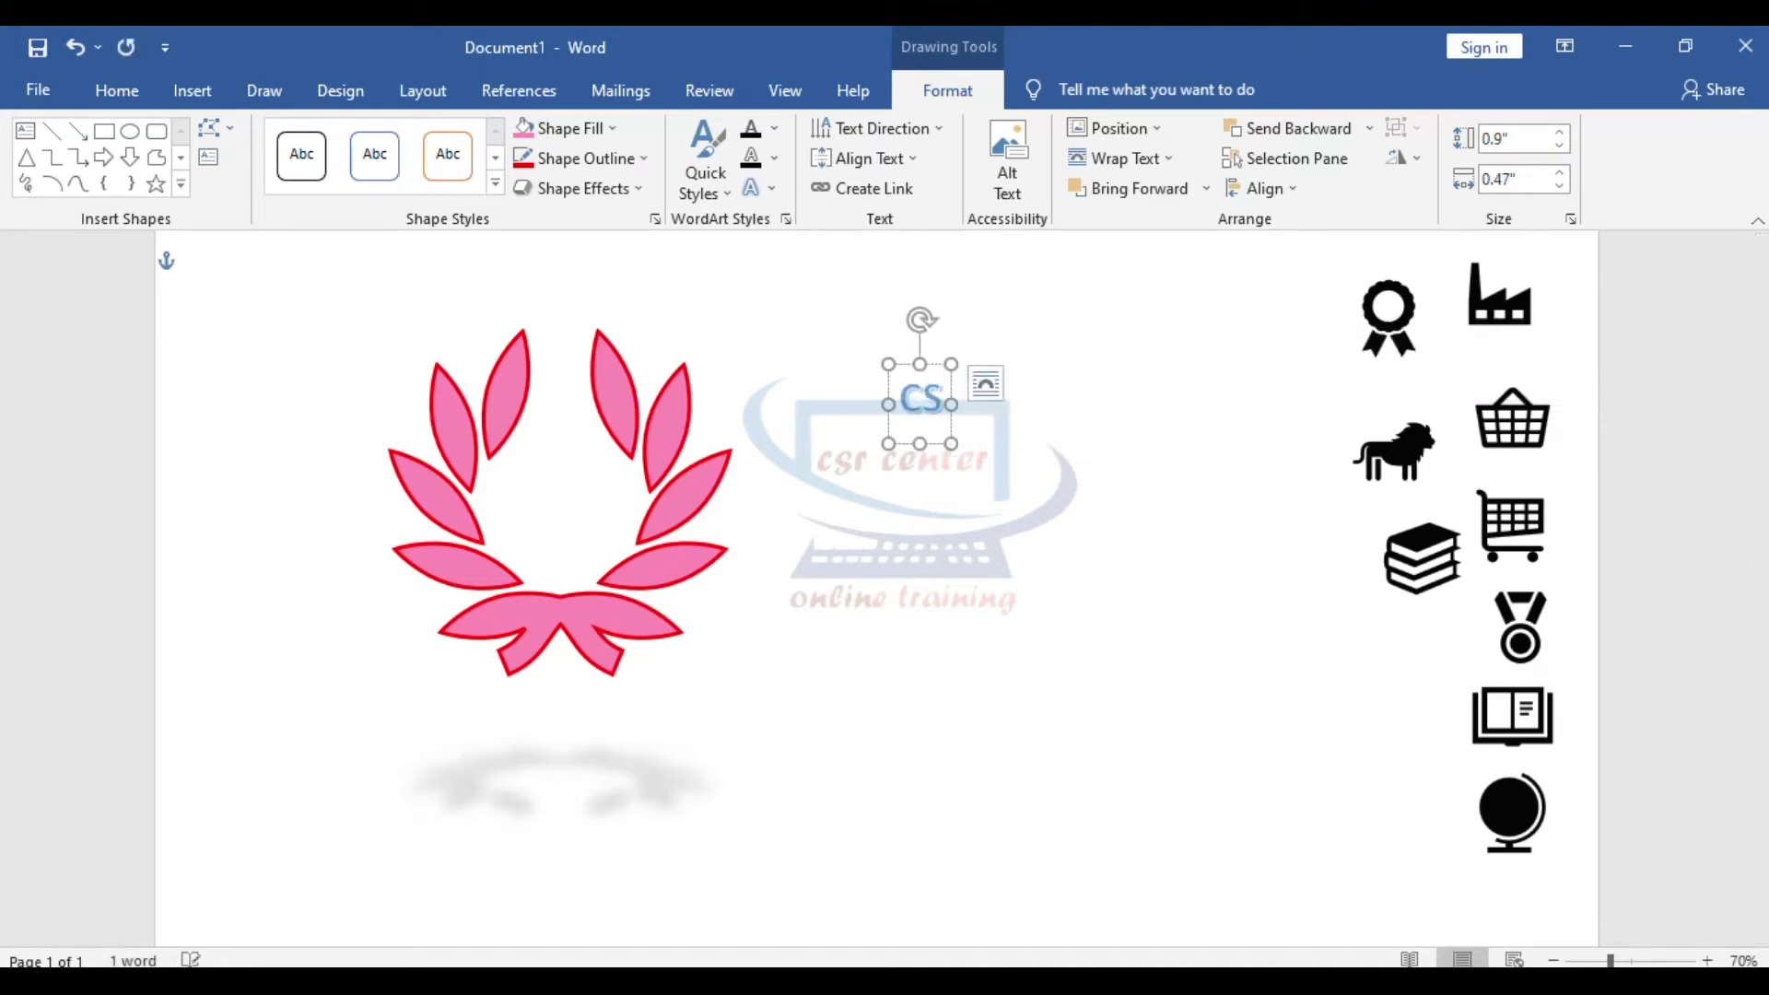
pyautogui.write('NTER')
# Enlarge the CSR CENTER text to 72 pt and move the WordArt over the base of the laurel wreath.
pyautogui.moveTo(905, 398); pyautogui.dragTo(1125, 402)
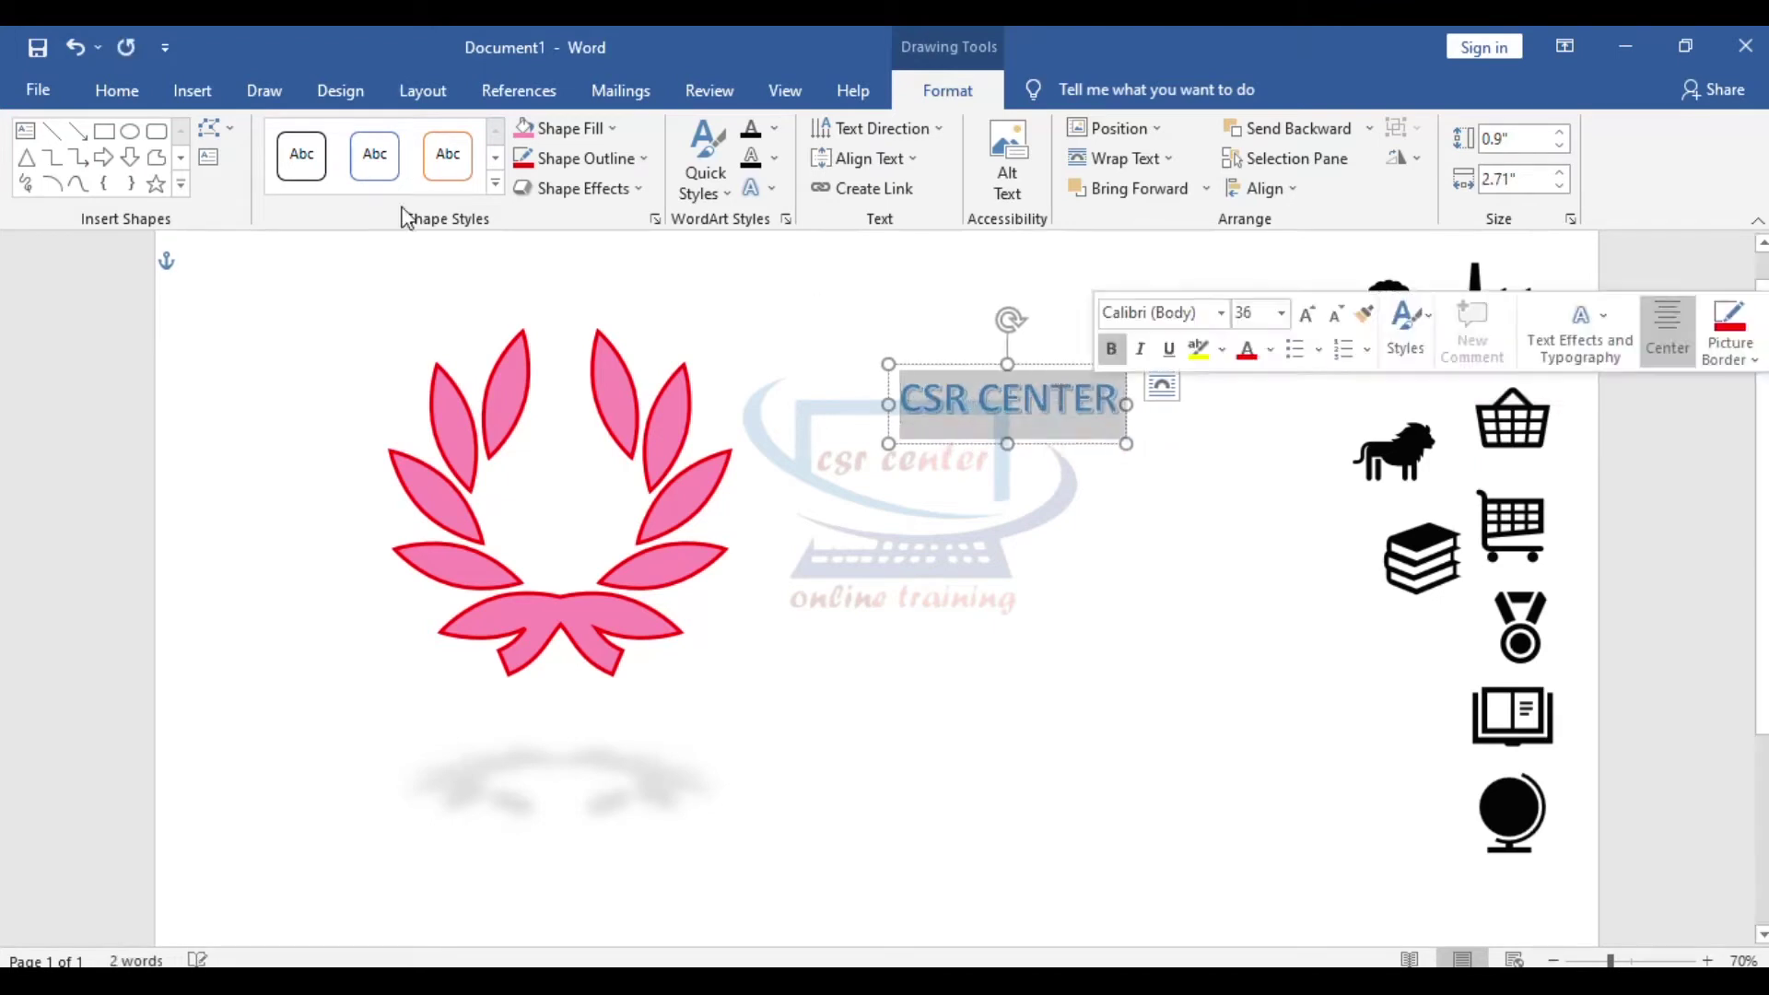
pyautogui.click(113, 88)
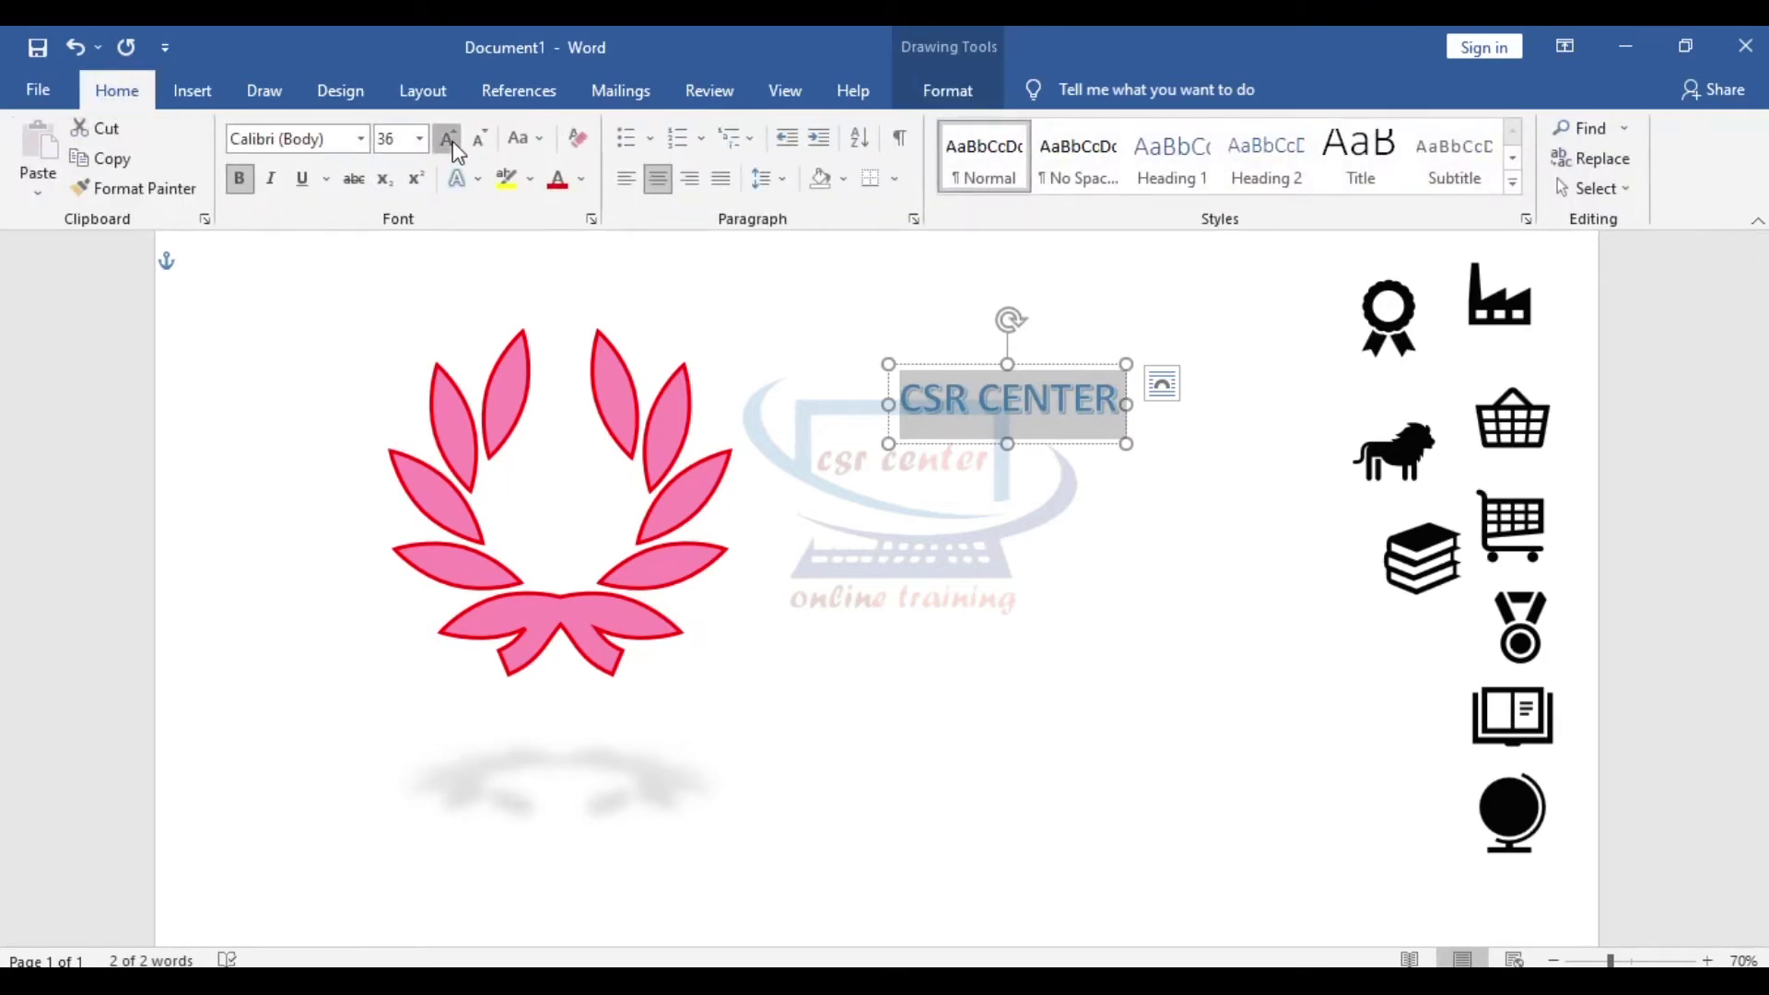
pyautogui.click(447, 138)
pyautogui.moveTo(1042, 365); pyautogui.dragTo(503, 619)
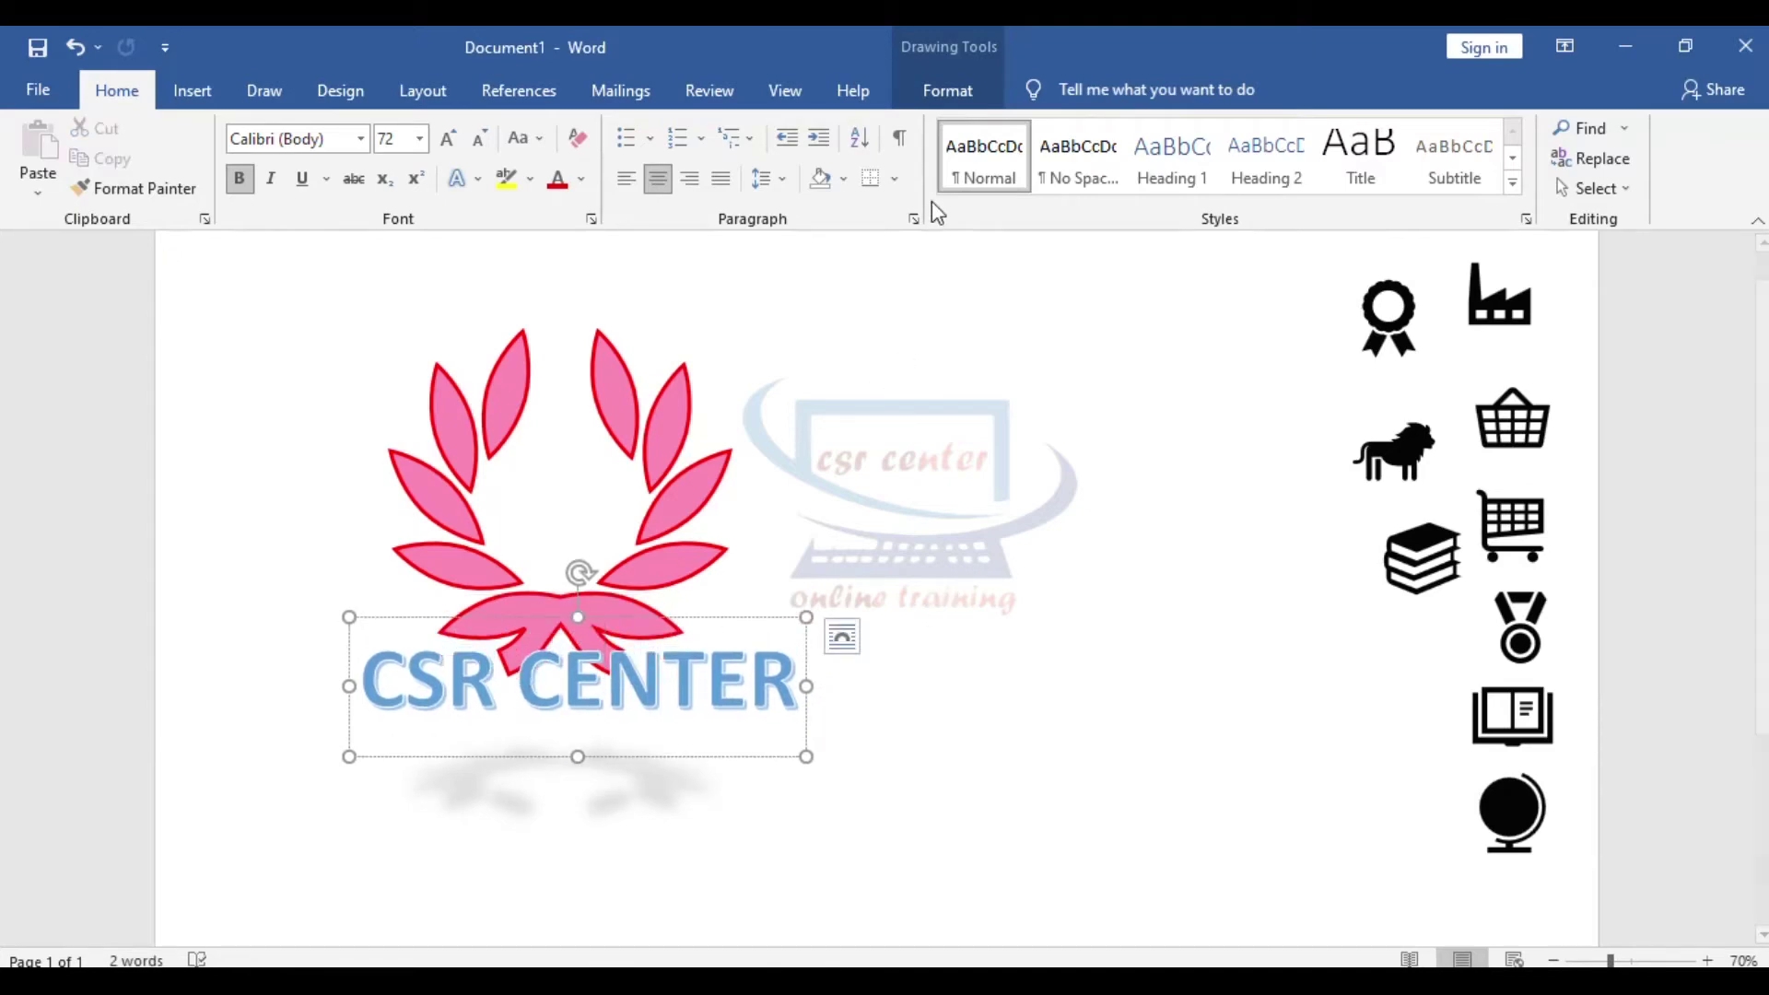
# Try the standard red as the text fill of the CSR CENTER WordArt.
pyautogui.click(960, 98)
pyautogui.click(779, 126)
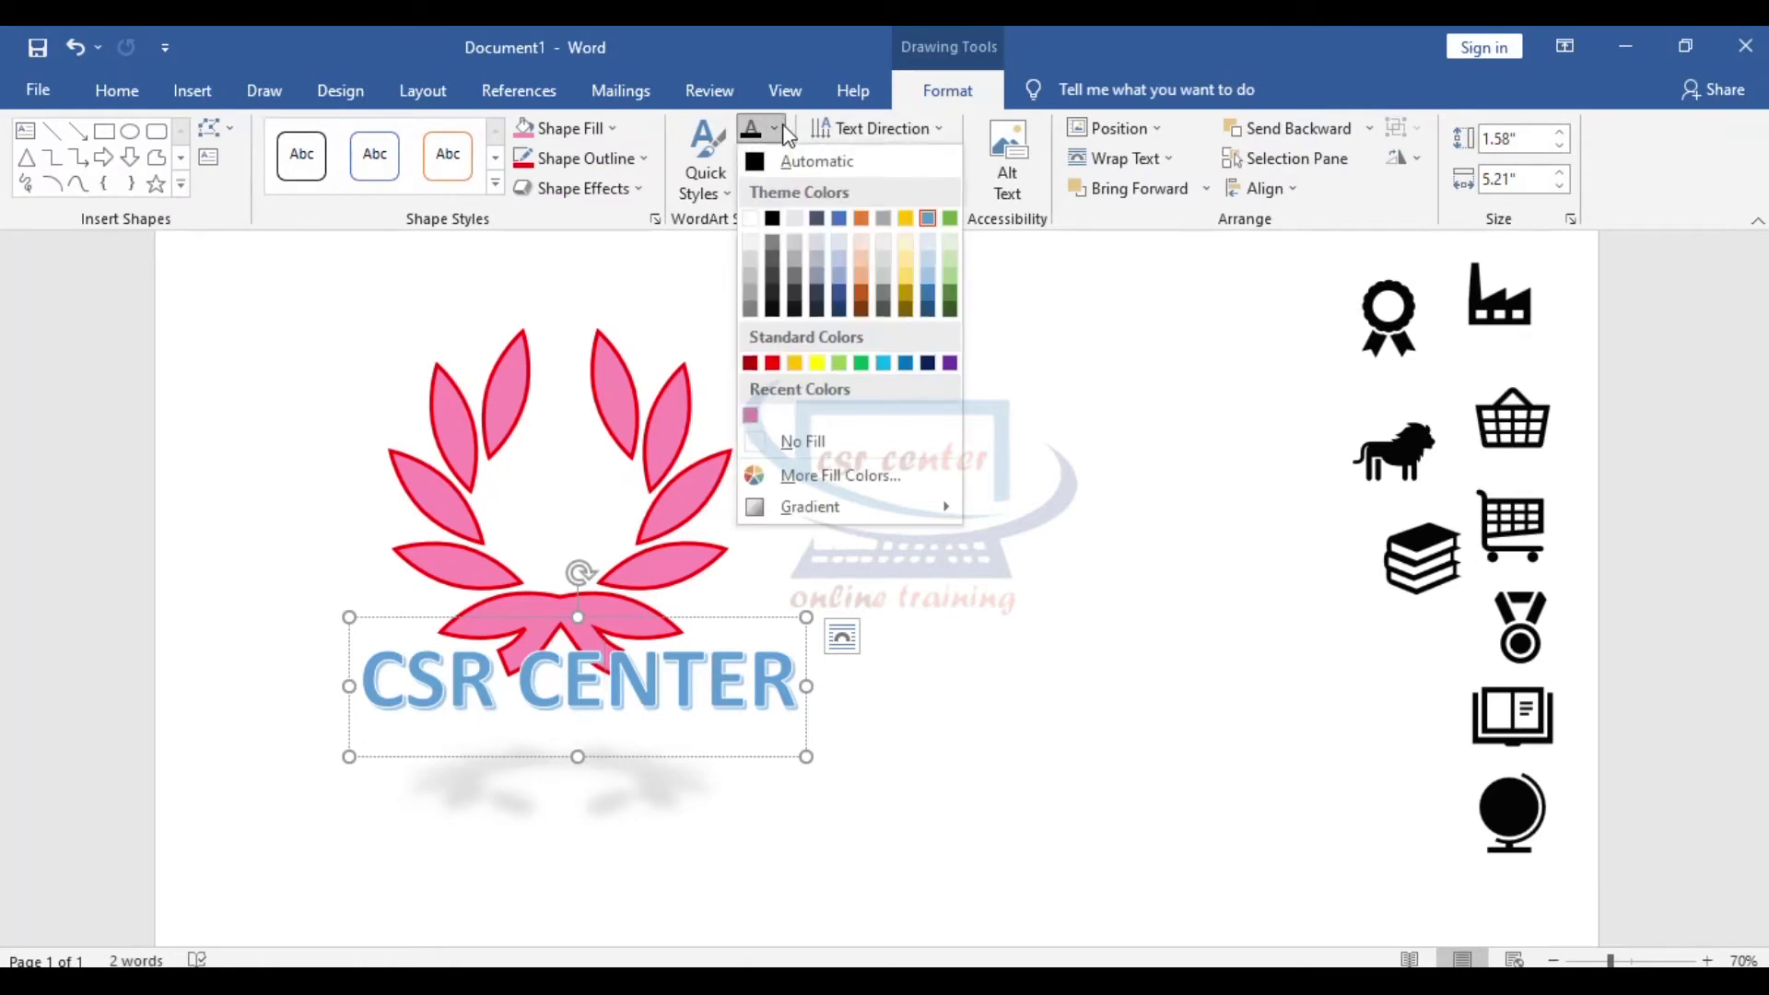
pyautogui.click(776, 361)
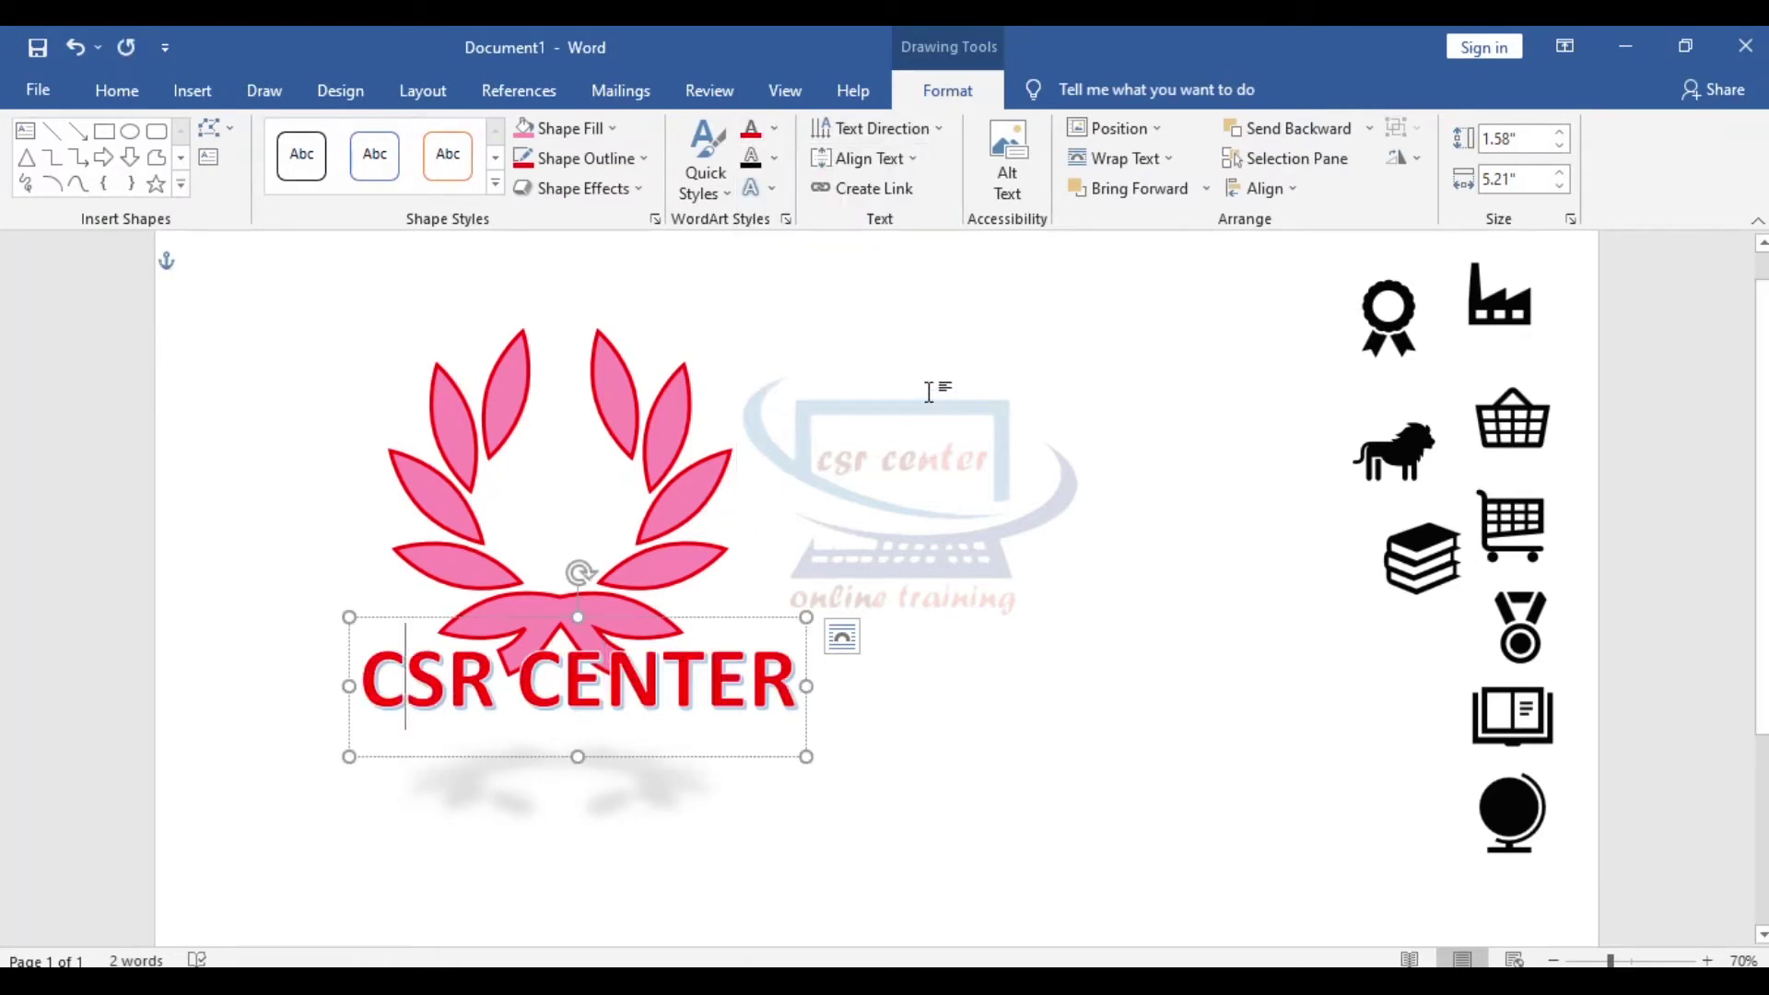
# Change the text fill of the CSR CENTER WordArt to the standard light blue.
pyautogui.click(777, 125)
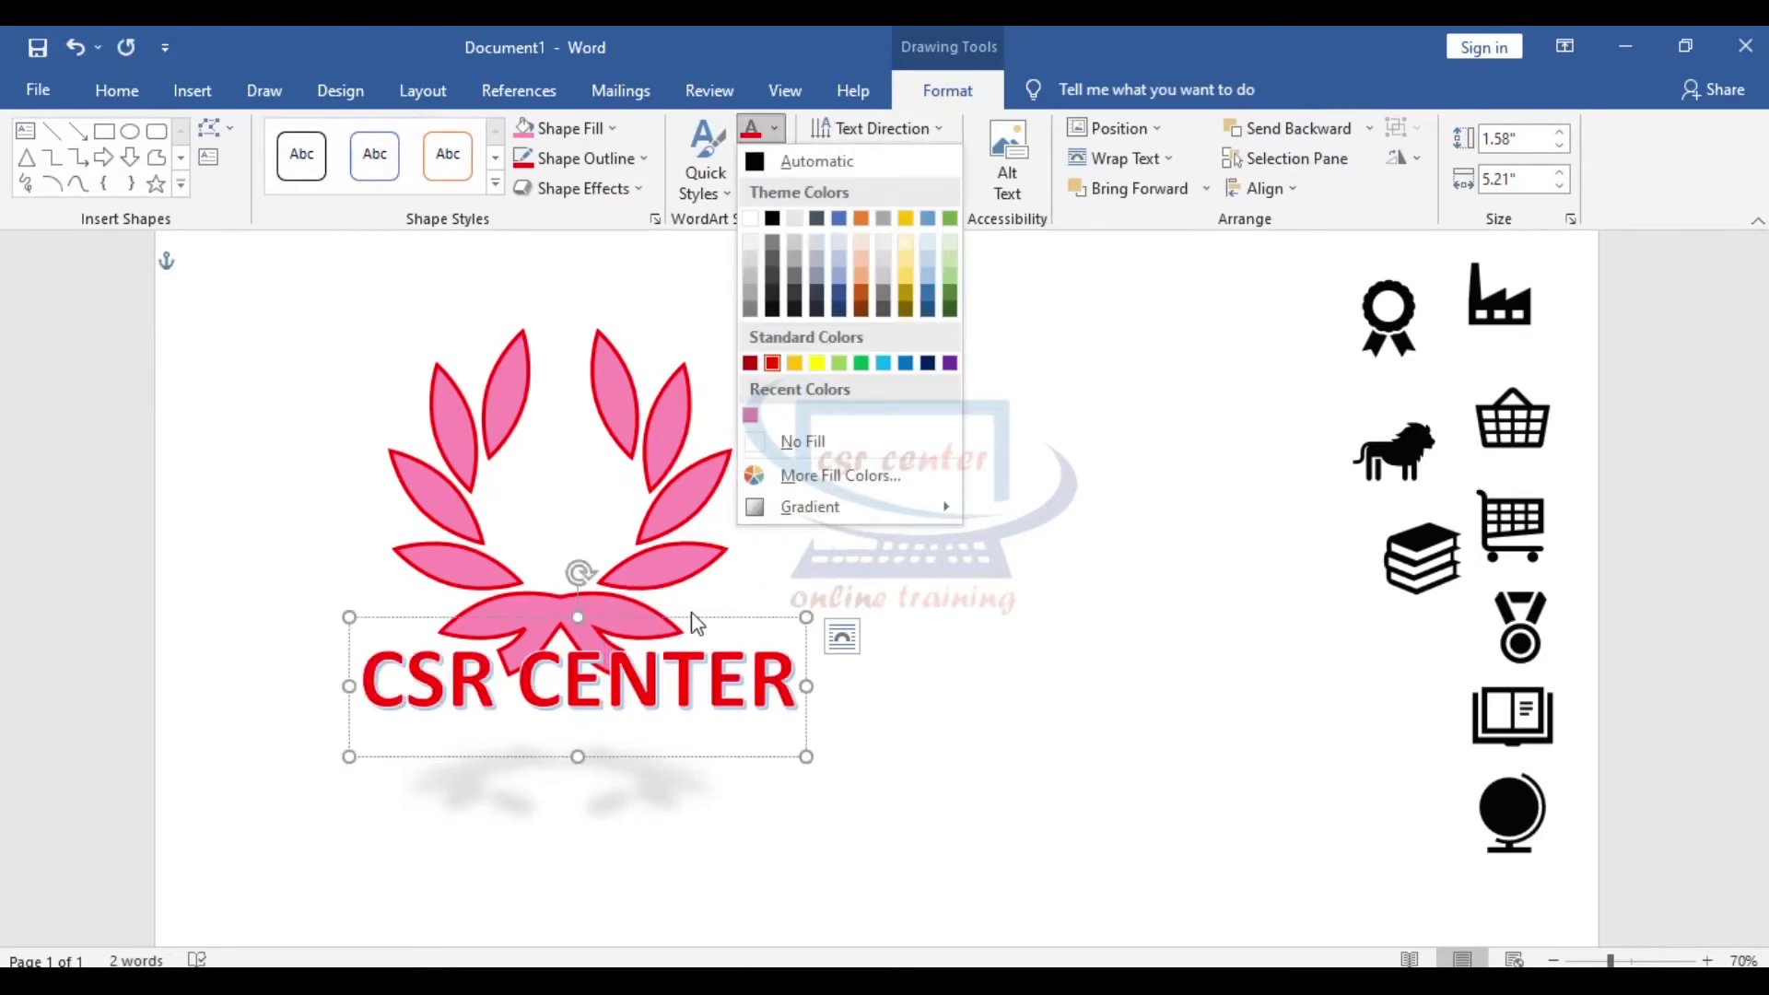
pyautogui.click(774, 127)
pyautogui.click(773, 127)
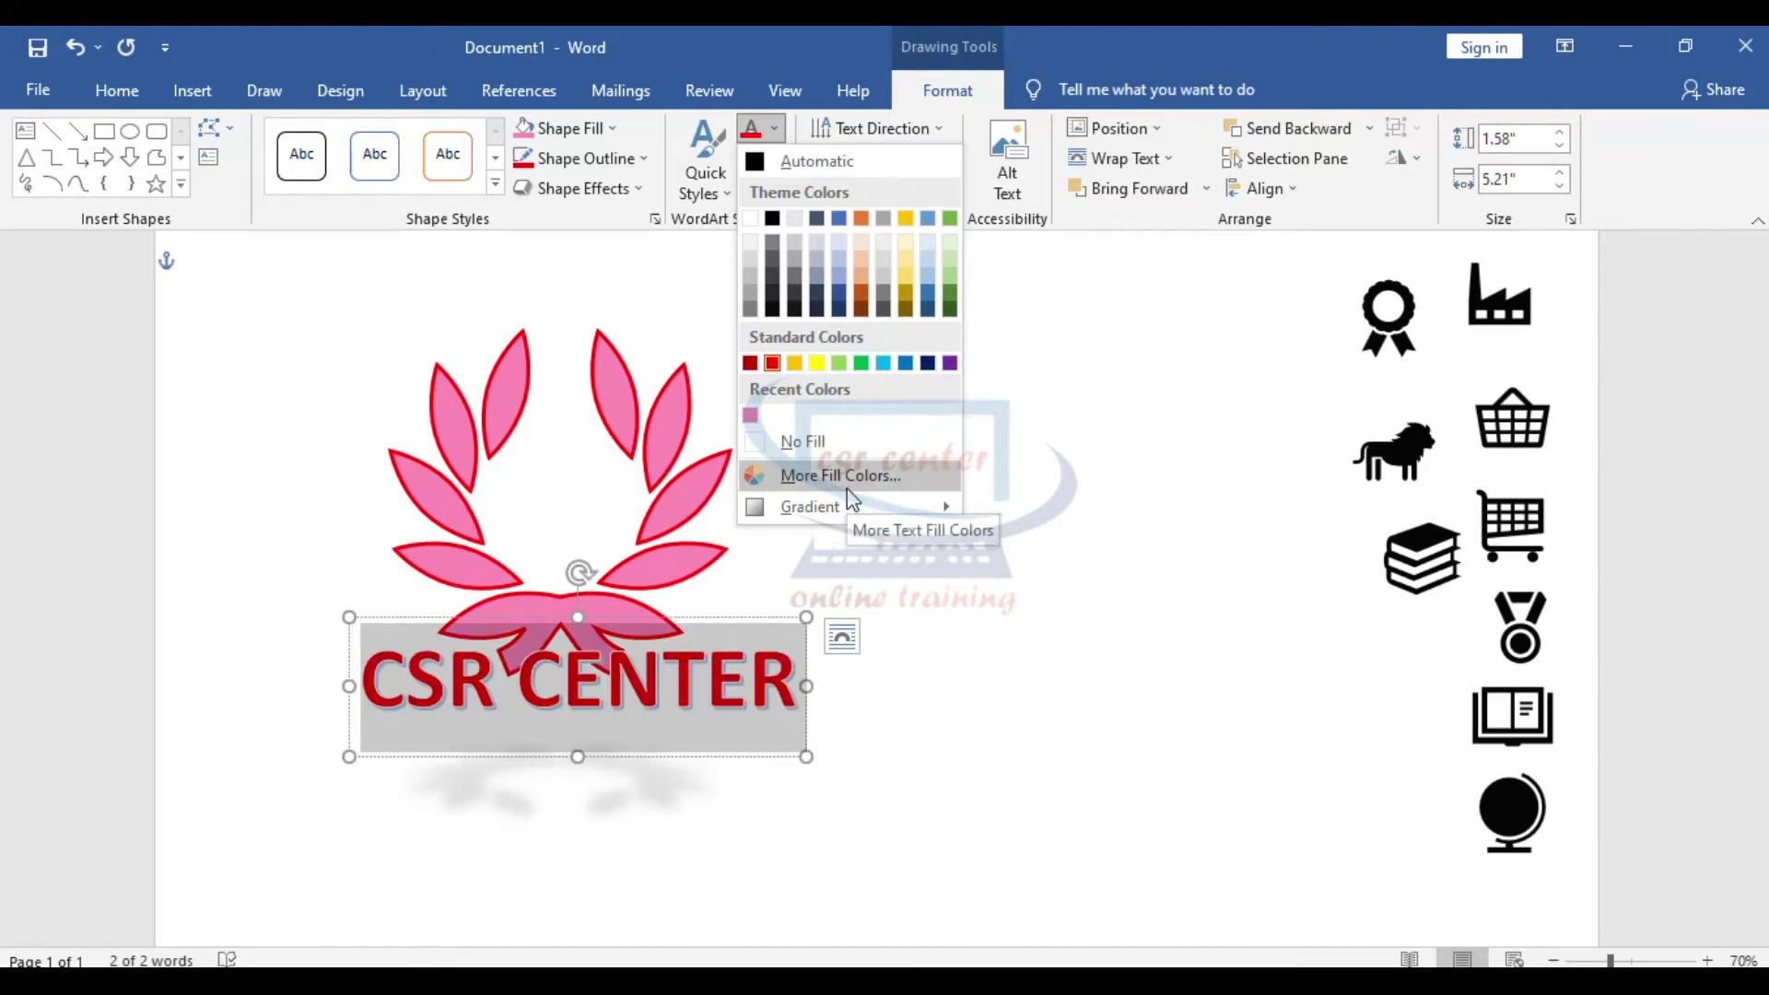
pyautogui.moveTo(874, 519)
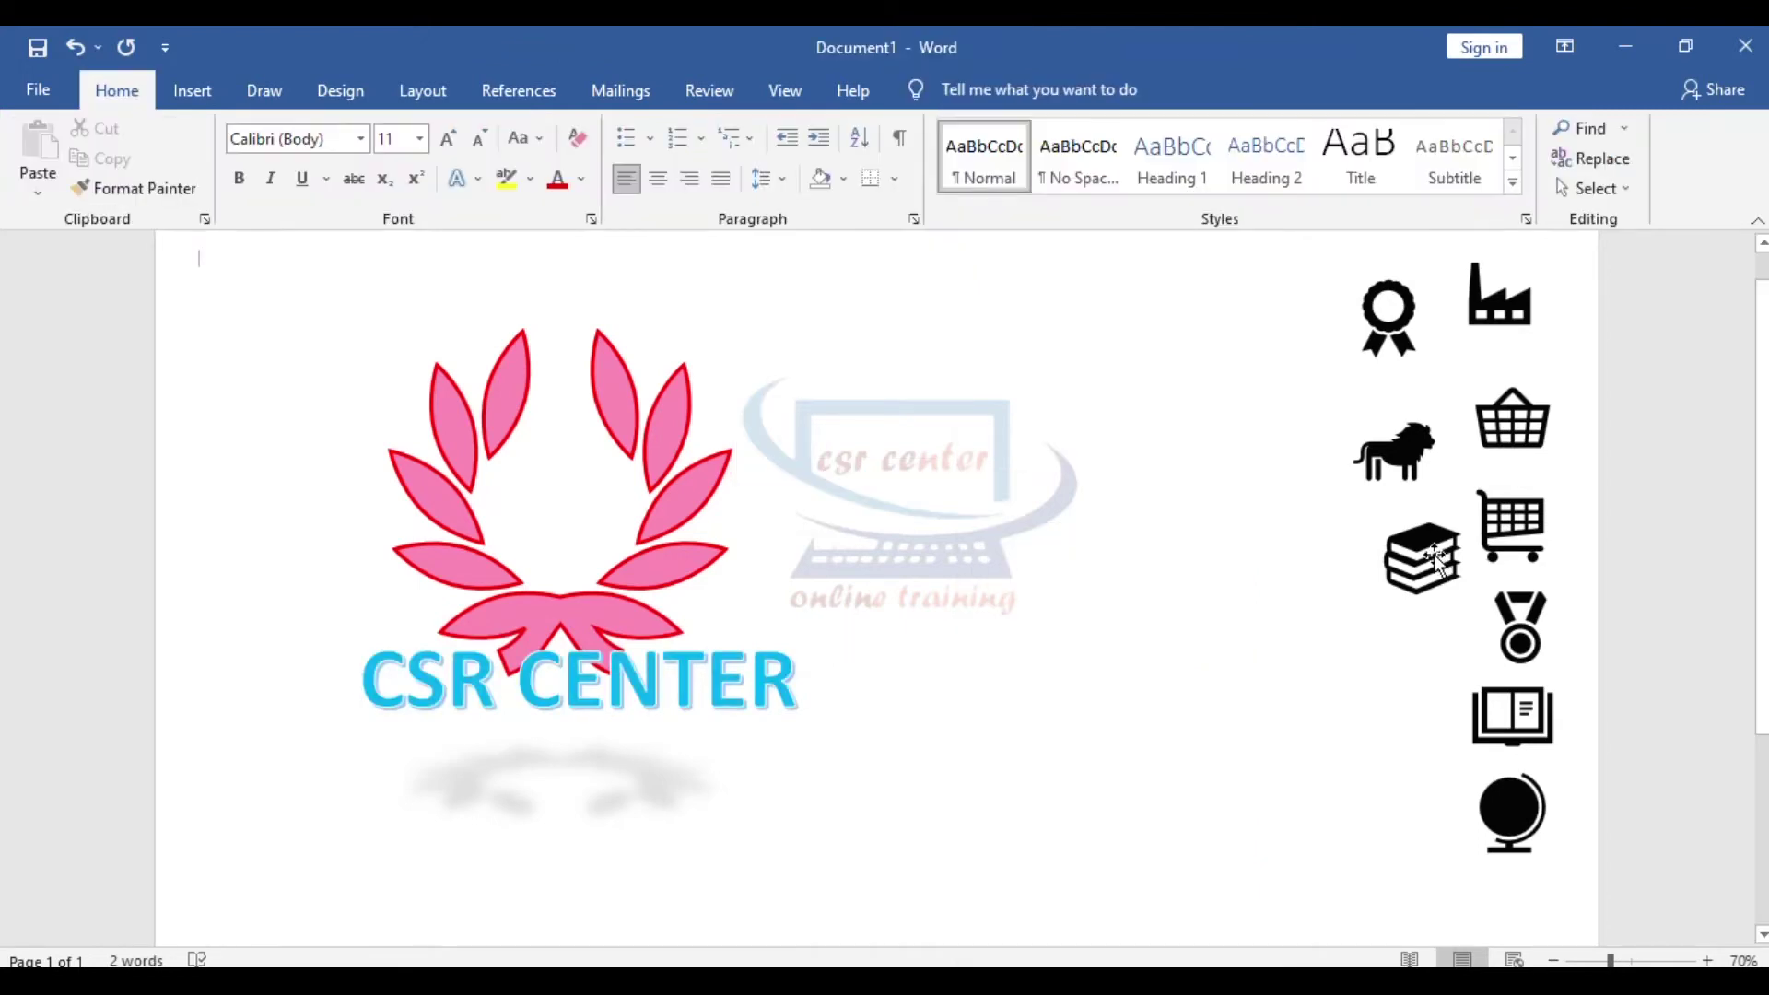
# Fill the stacked books icon with the standard light blue and place it inside the laurel wreath, just above its ribbon.
pyautogui.moveTo(1434, 557); pyautogui.dragTo(1109, 480)
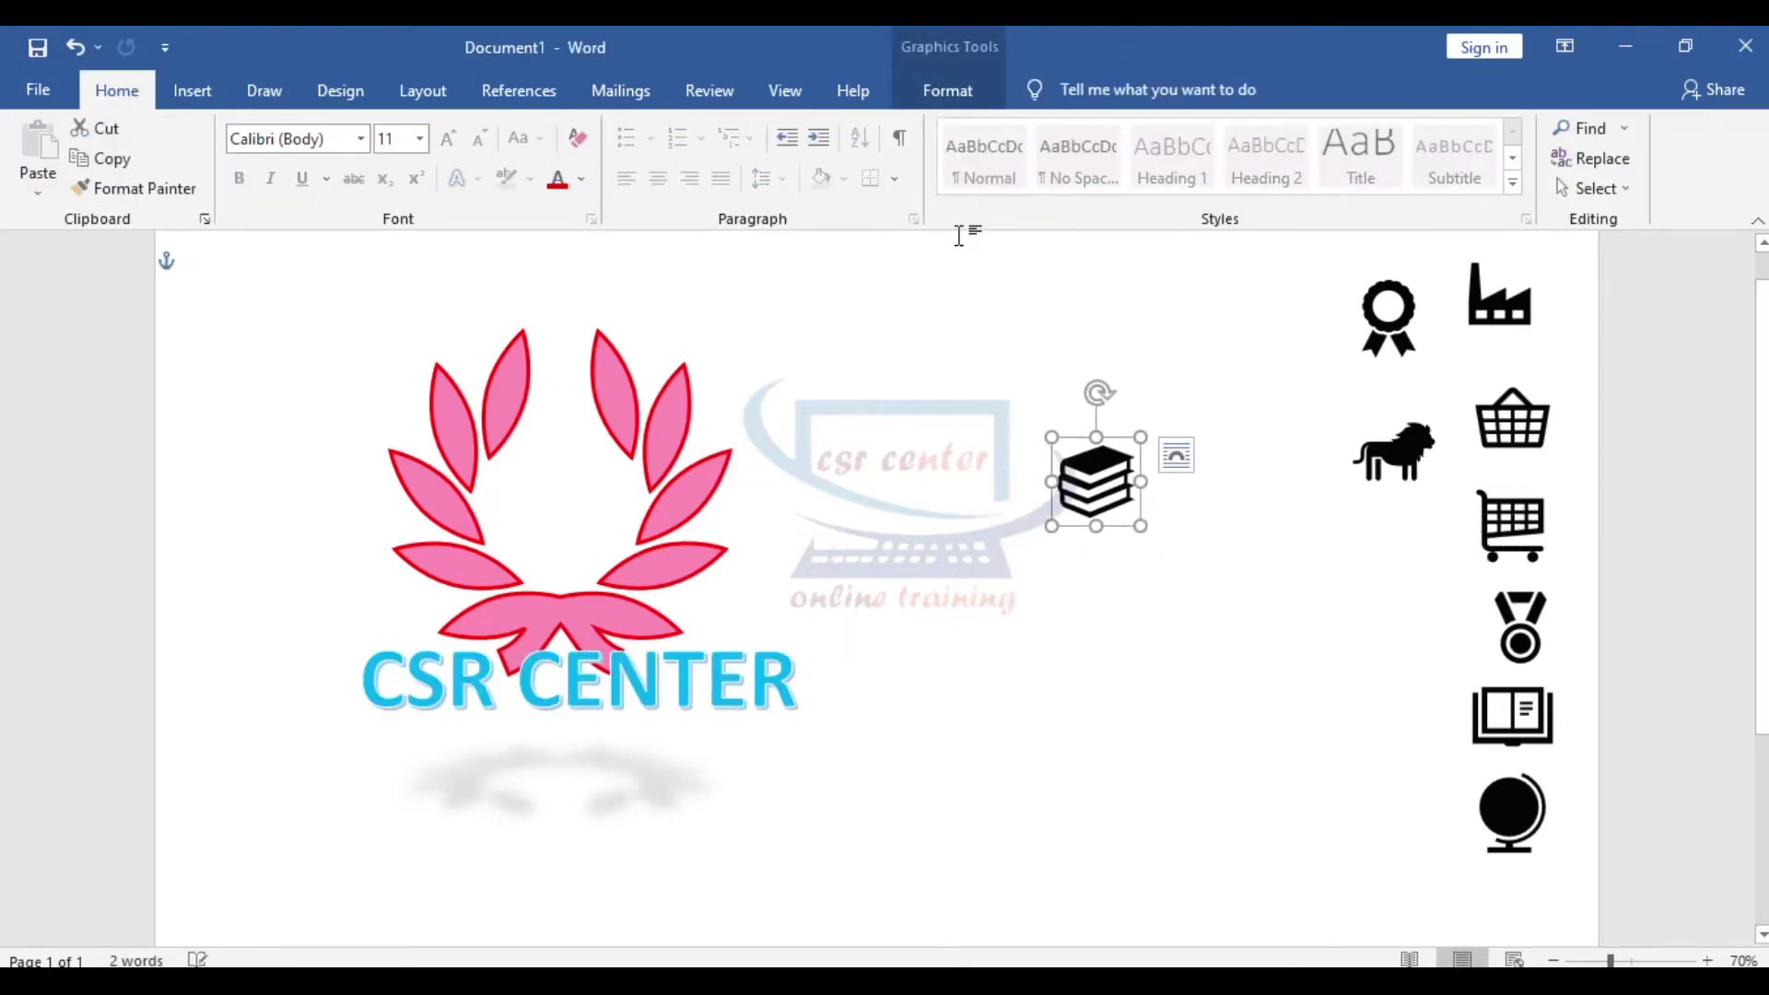
pyautogui.click(942, 88)
pyautogui.click(835, 128)
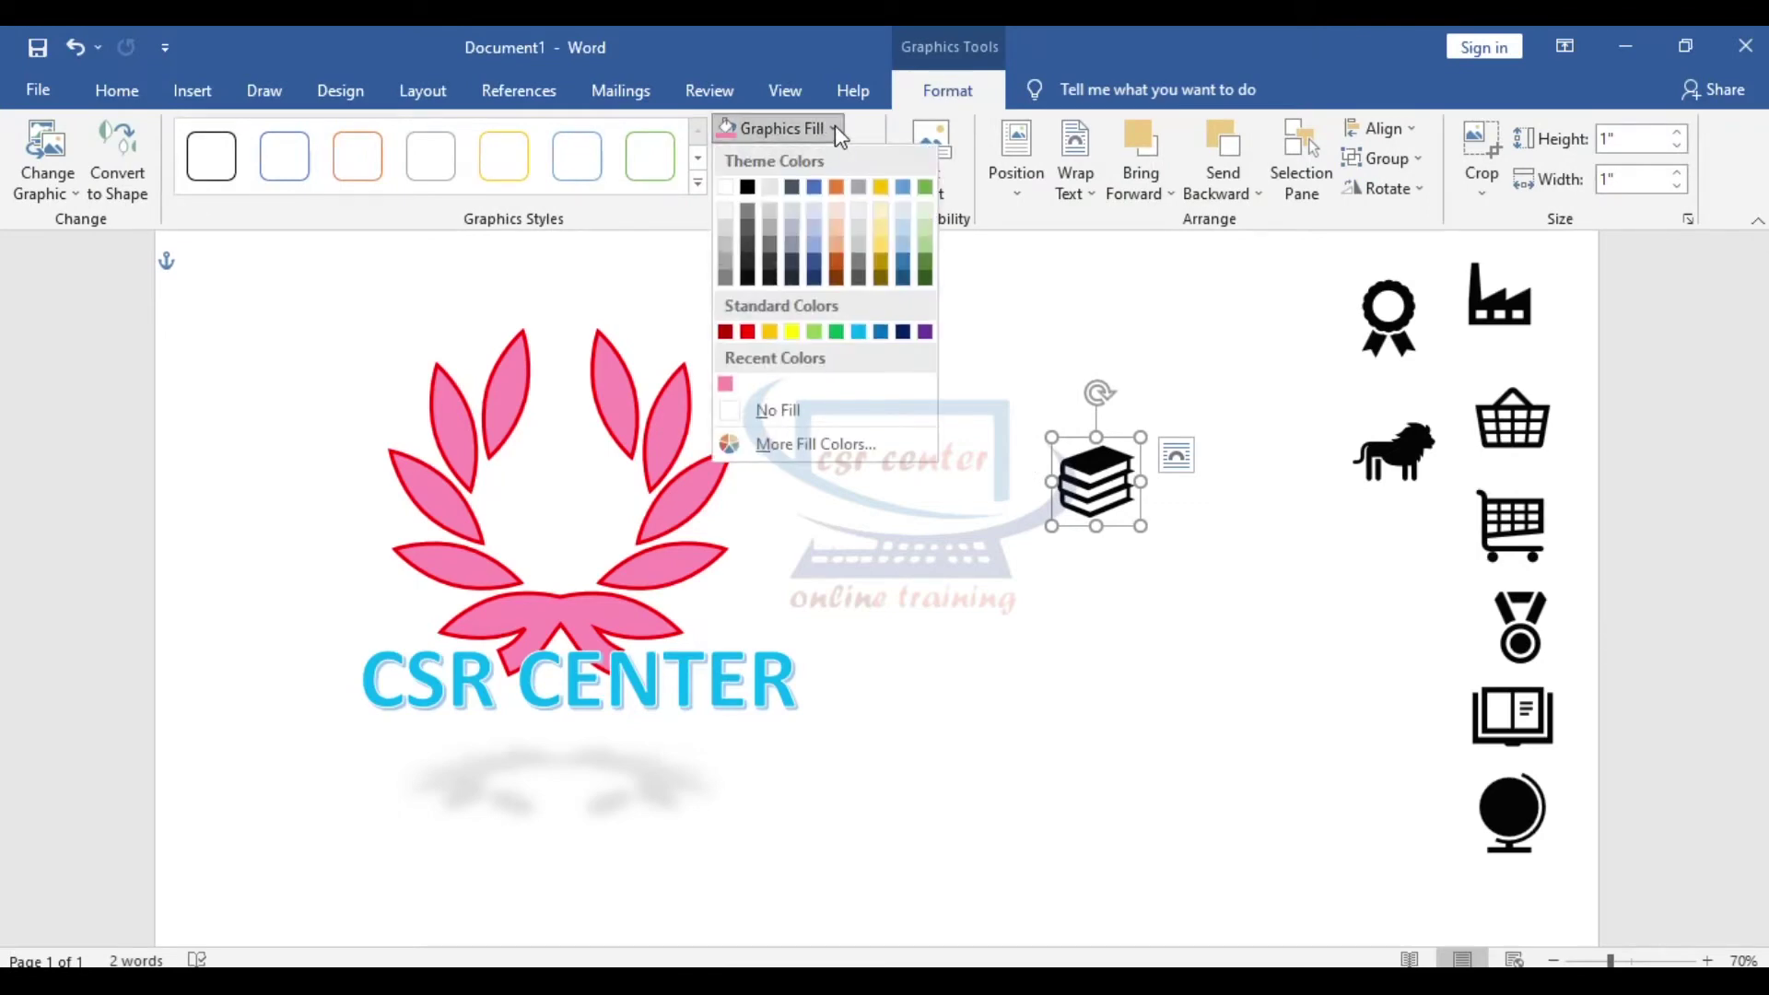
pyautogui.click(868, 332)
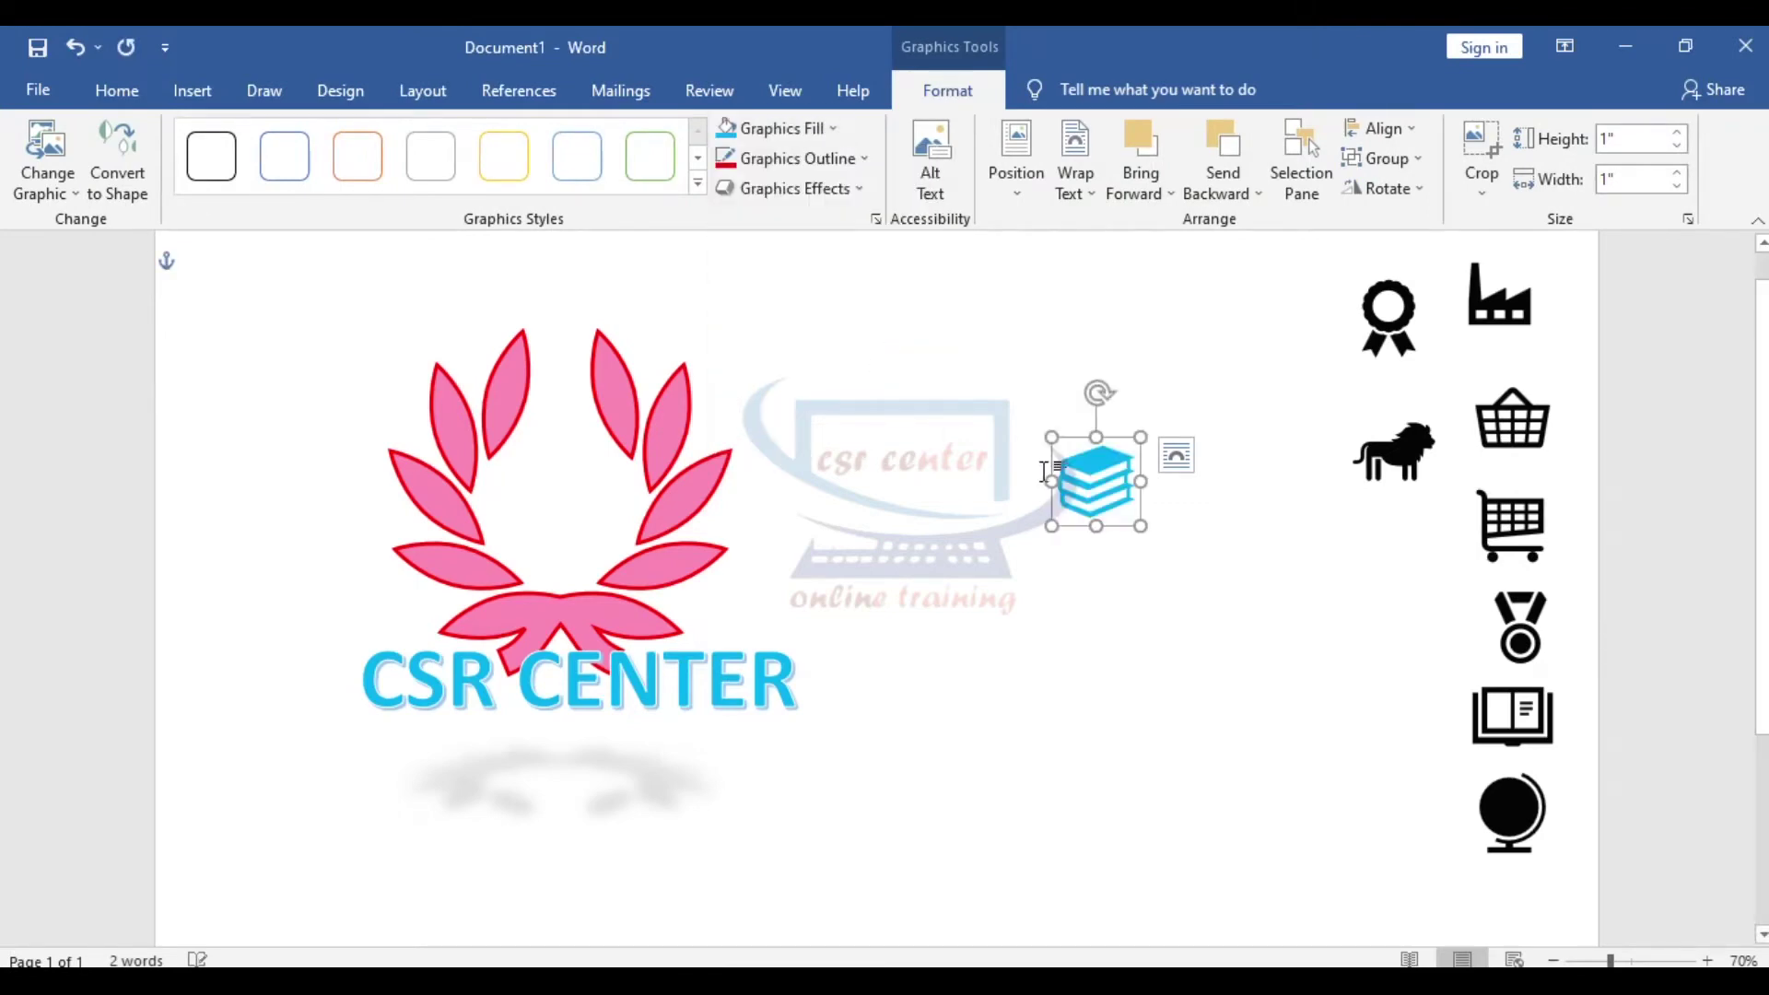
pyautogui.moveTo(1094, 481); pyautogui.dragTo(570, 539)
pyautogui.click(1038, 565)
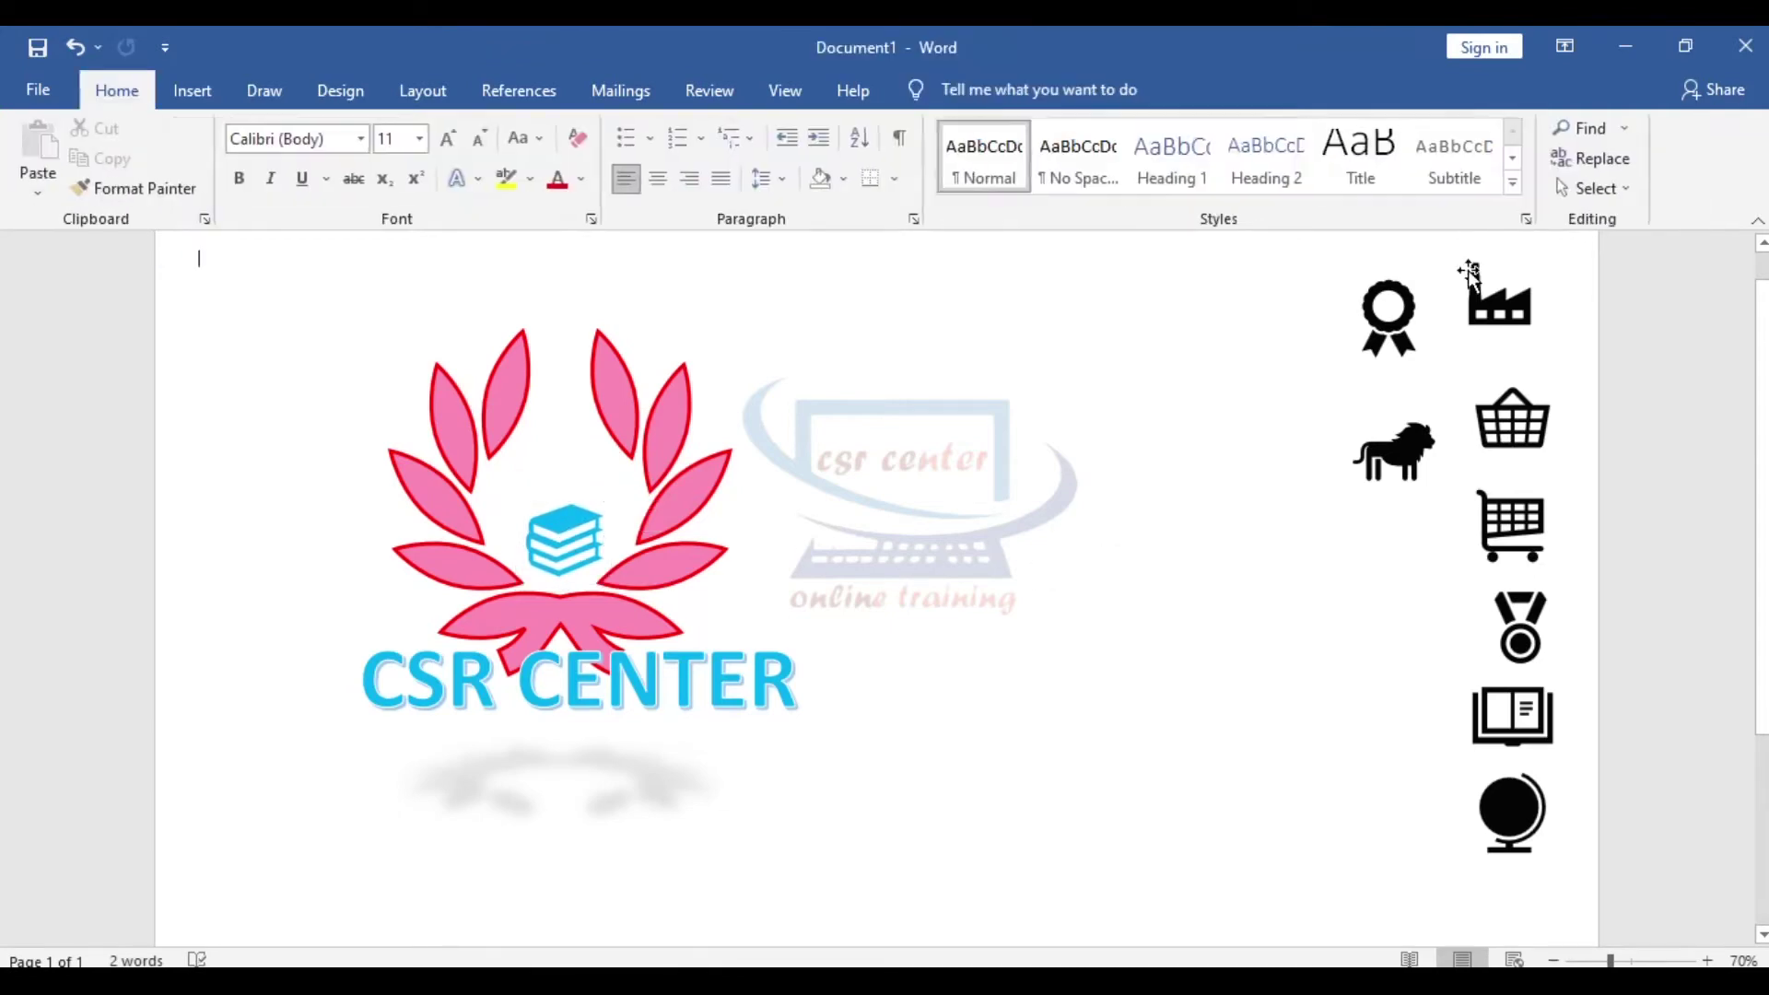
# Fill the award rosette icon with the standard dark red and place it inside the laurel wreath, directly above the books.
pyautogui.click(1396, 295)
pyautogui.moveTo(1398, 294); pyautogui.dragTo(1118, 364)
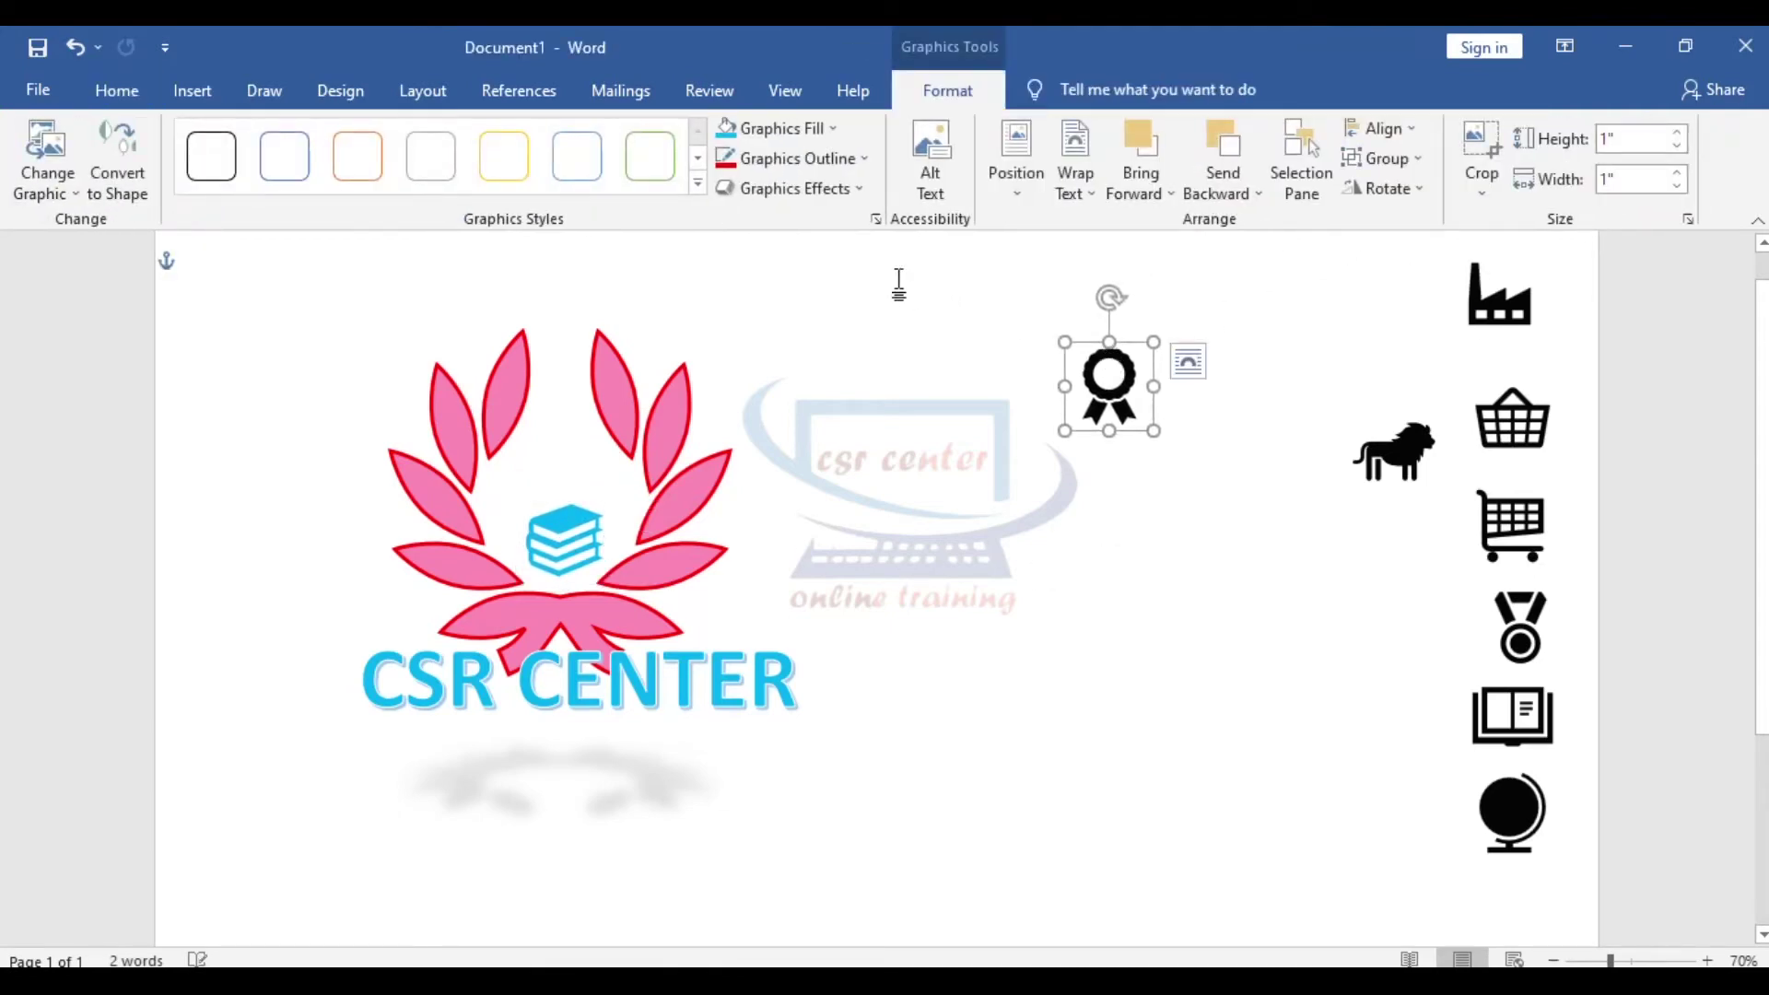
pyautogui.click(831, 129)
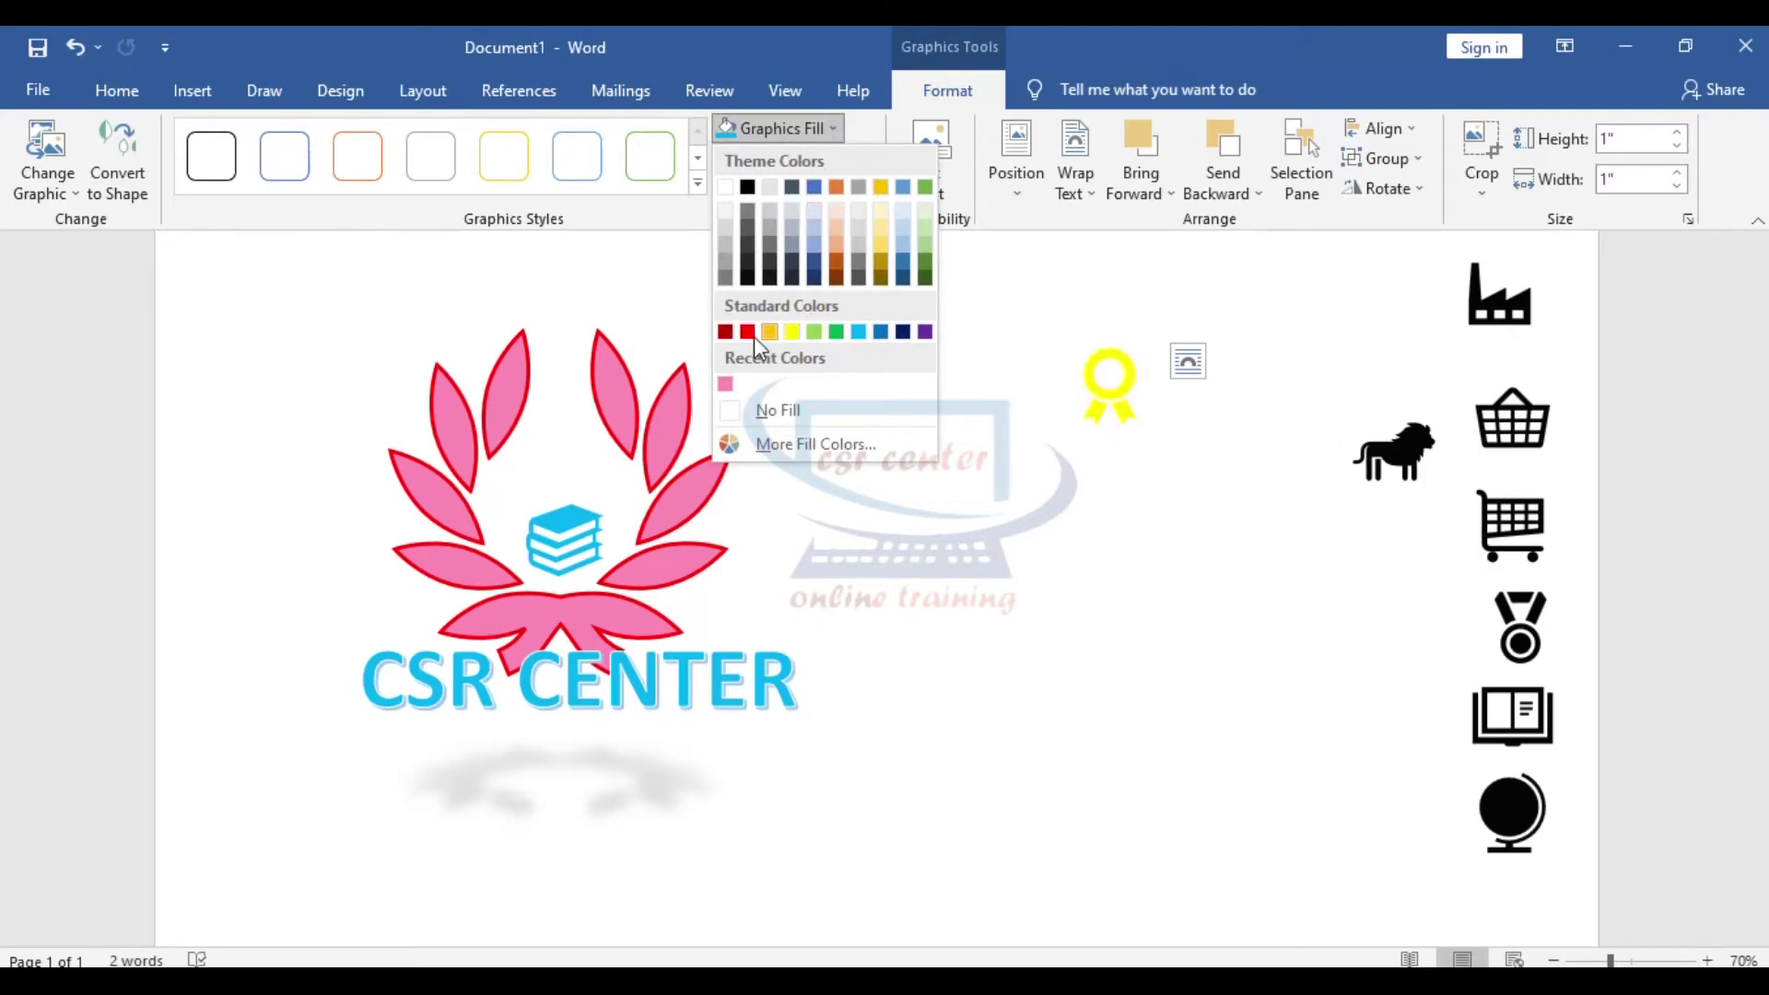
pyautogui.click(725, 332)
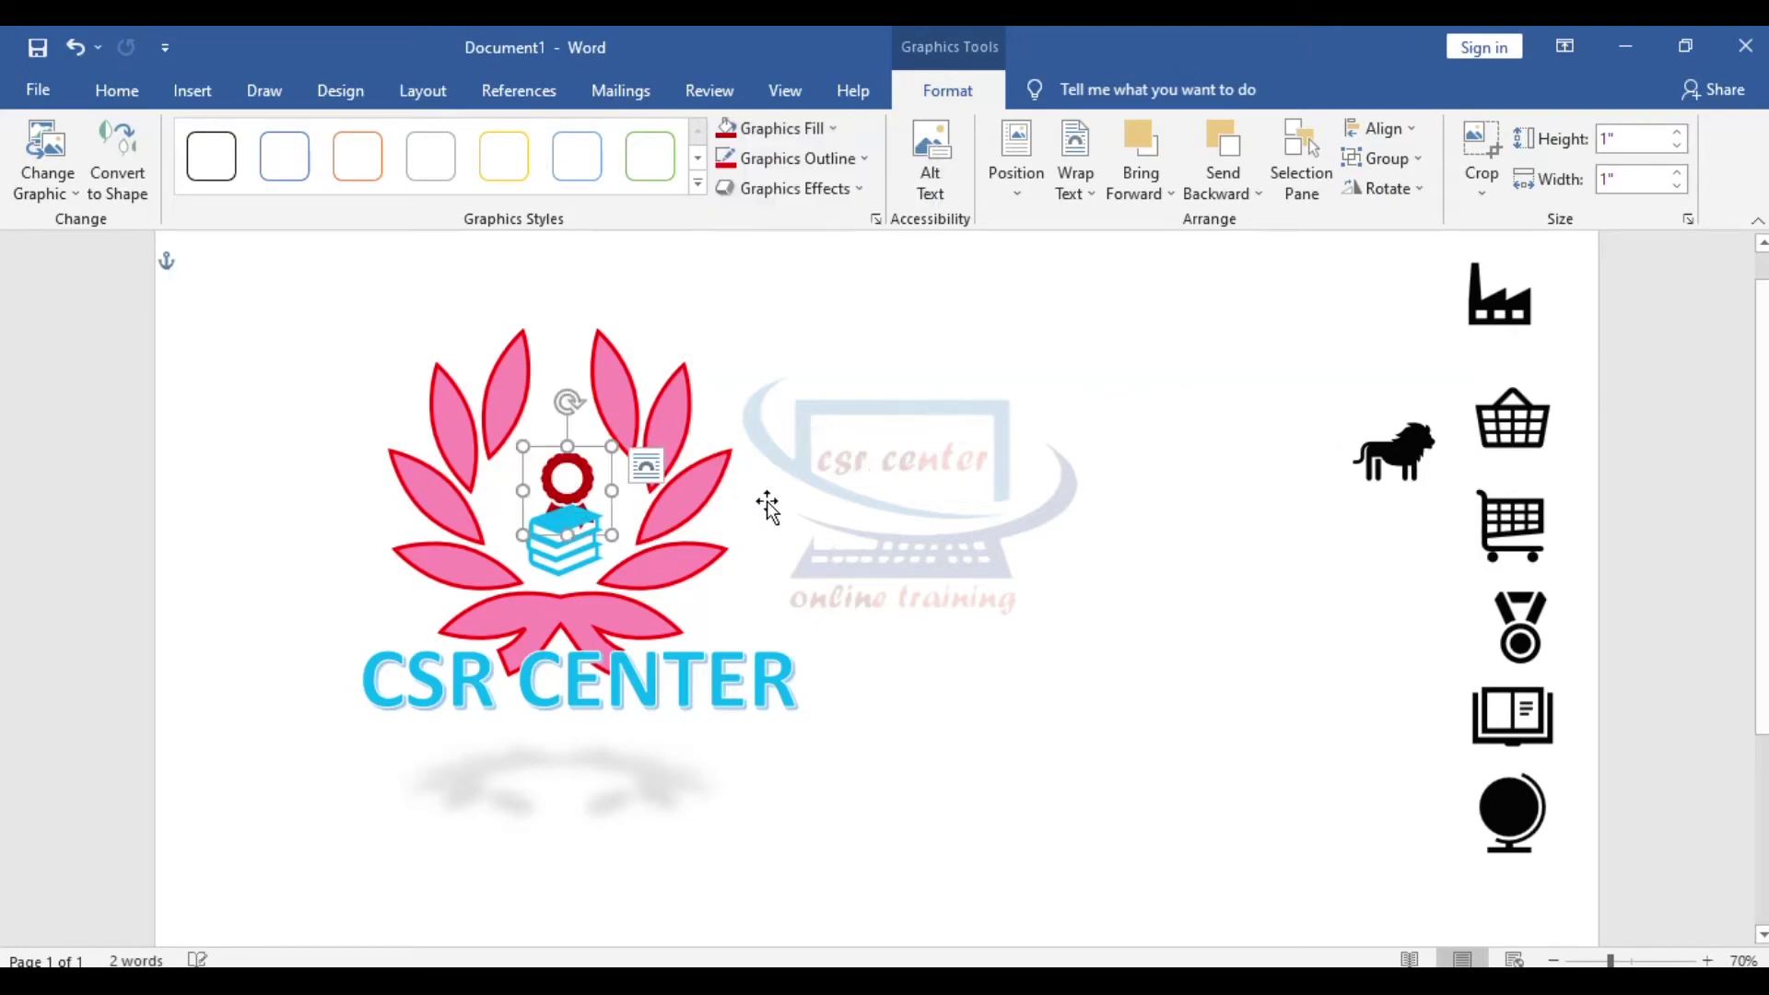
pyautogui.click(1026, 411)
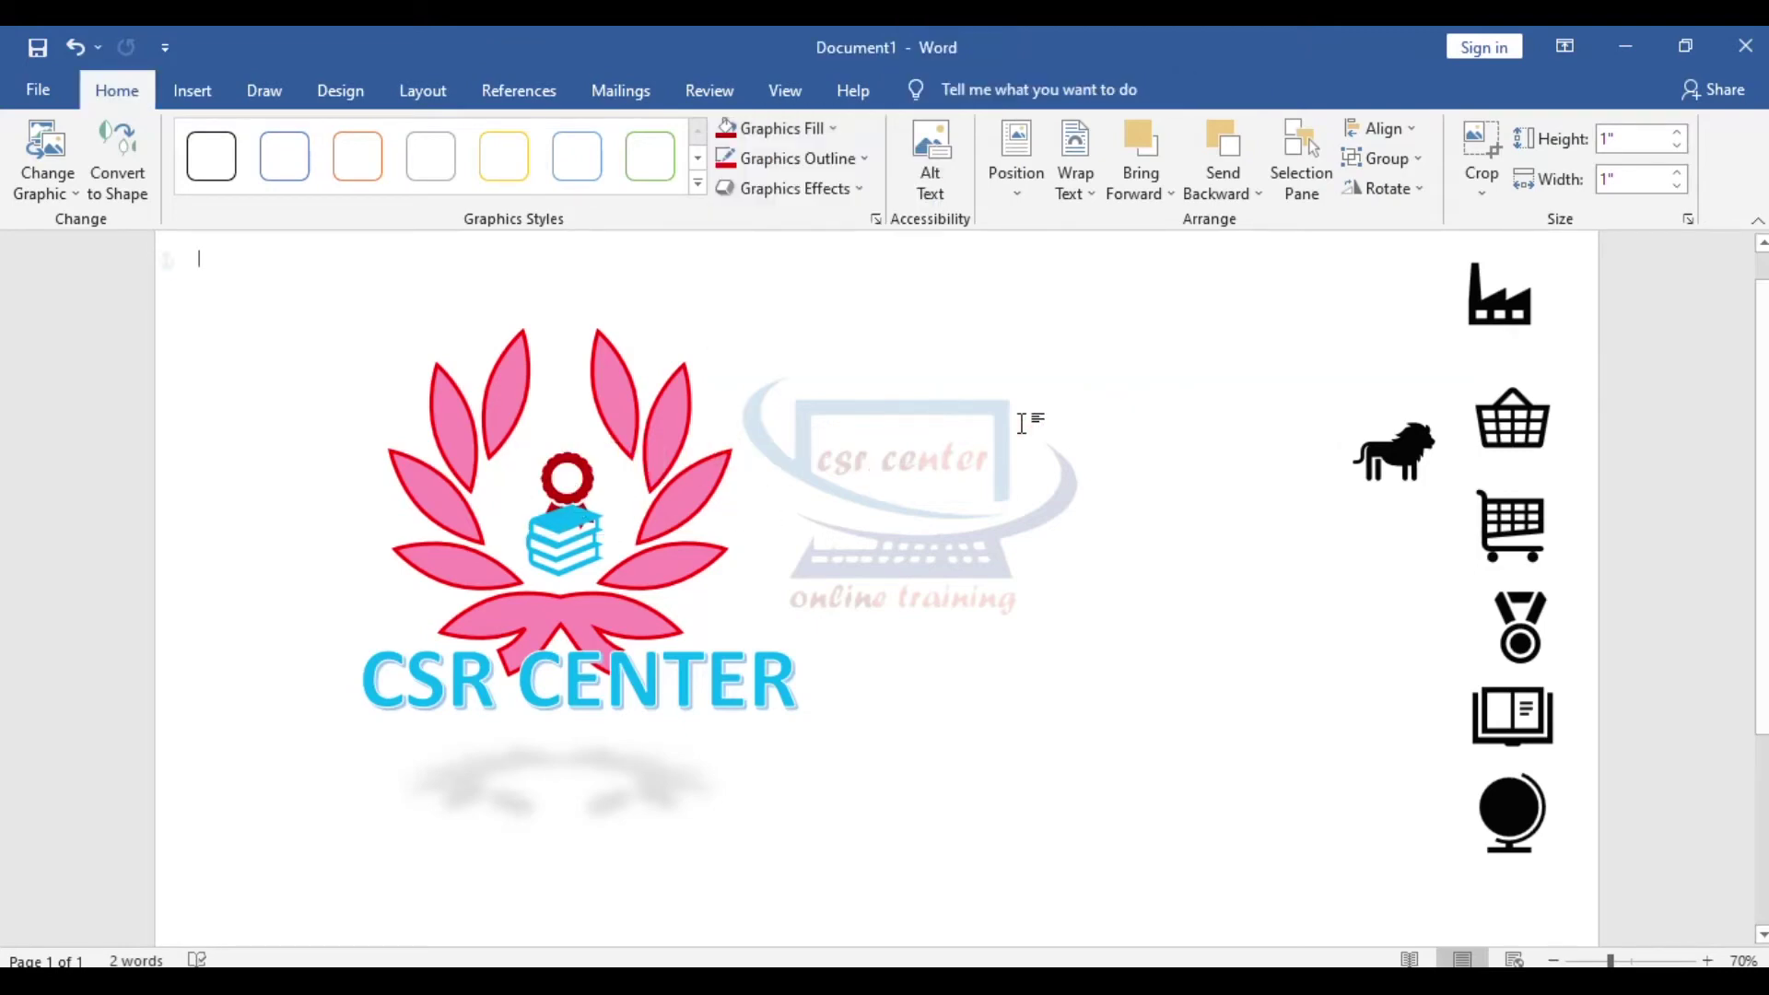
# Bring the dark red award rosette to the front so that it overlaps the stacked books.
pyautogui.click(569, 474)
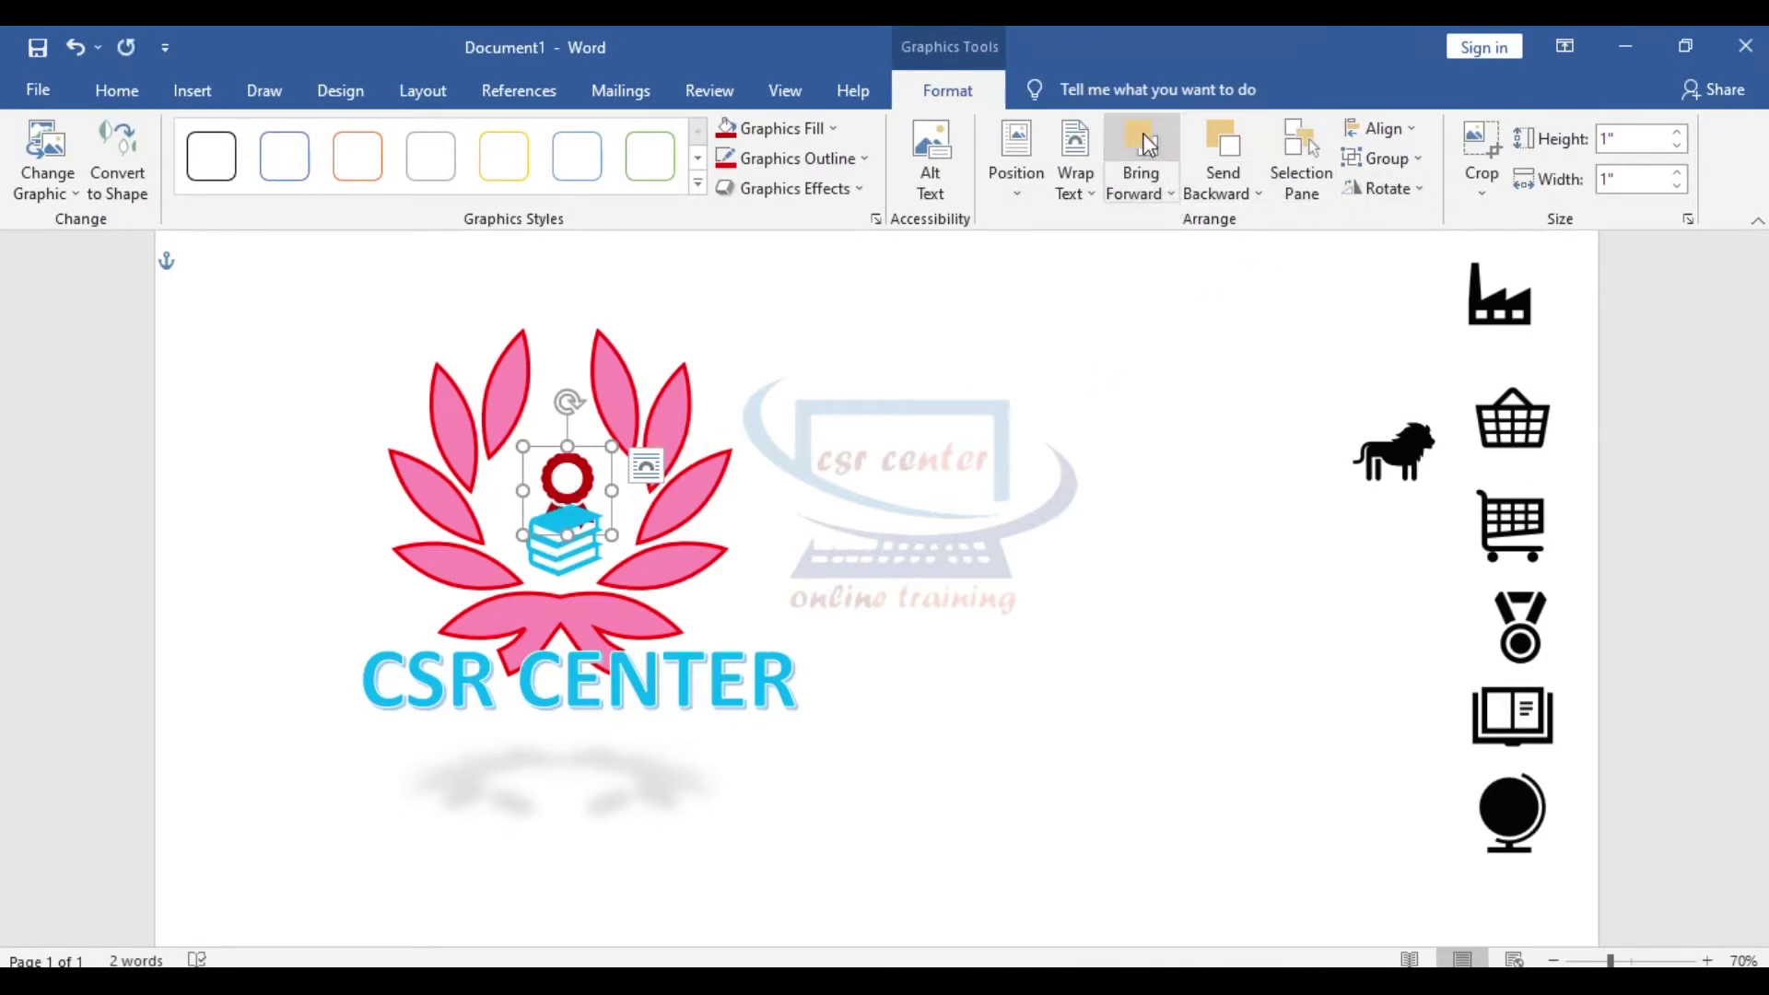
pyautogui.click(1171, 194)
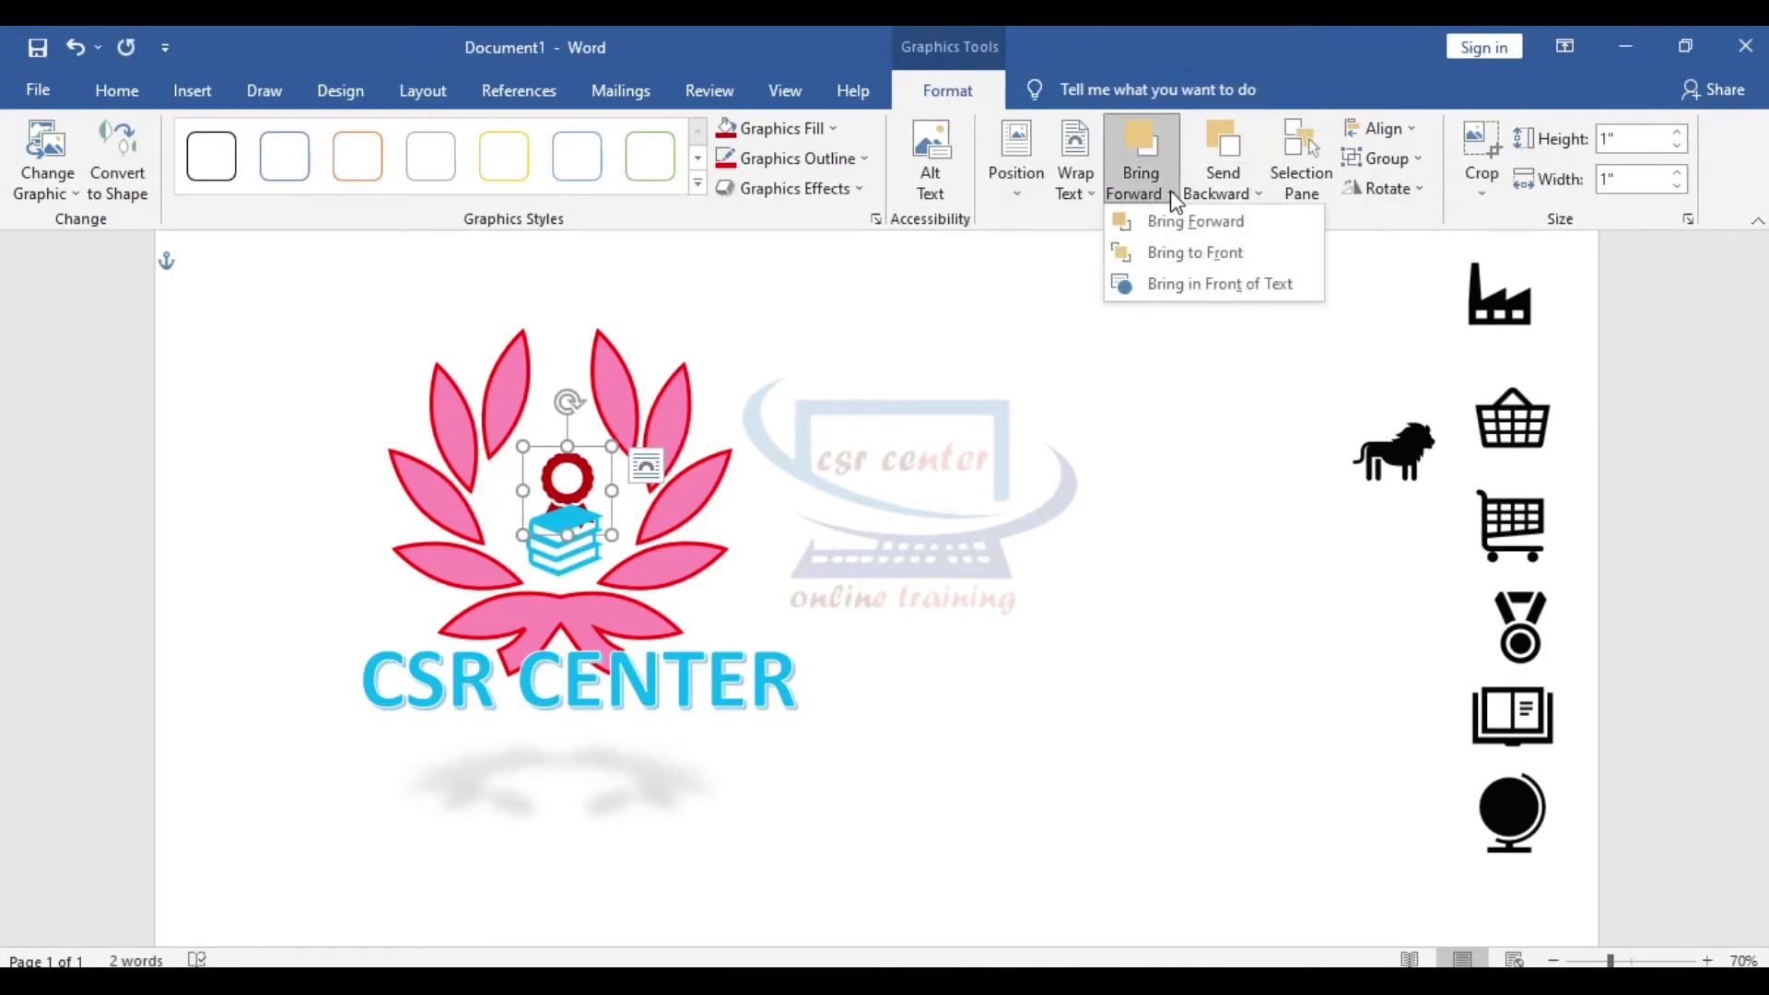
pyautogui.click(1219, 258)
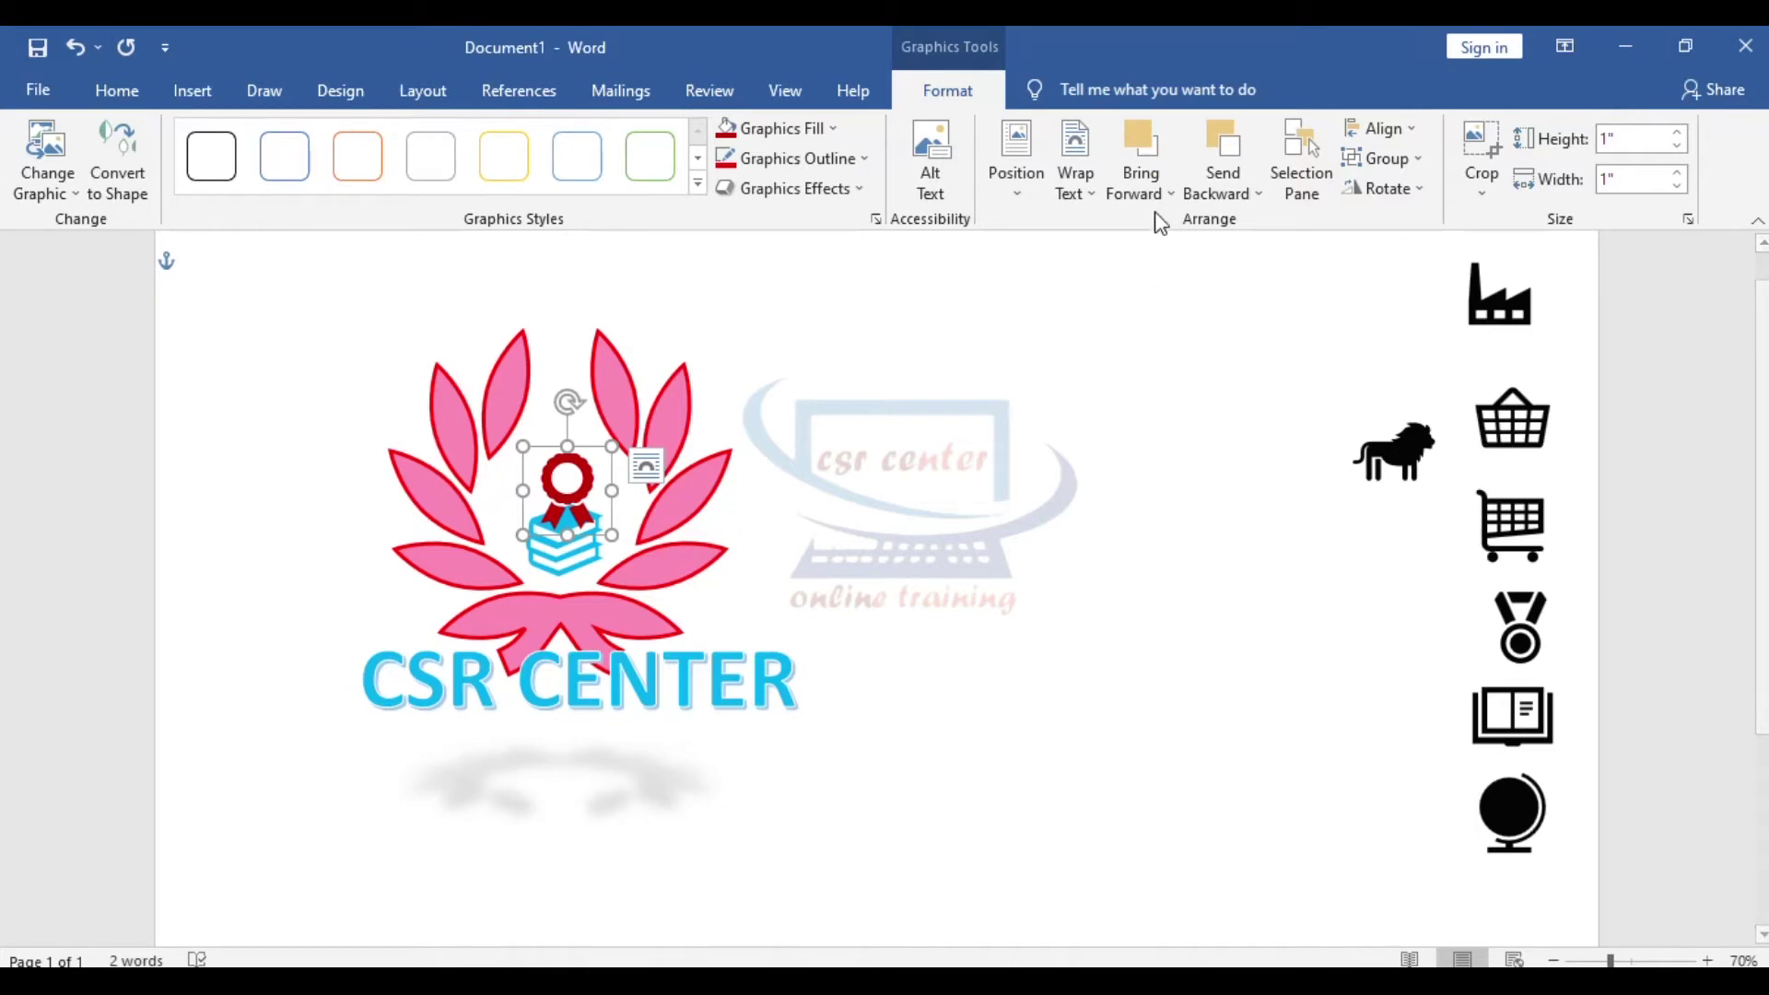
# Try sending the award rosette to the back, and restore it to the front of the books.
pyautogui.click(1262, 193)
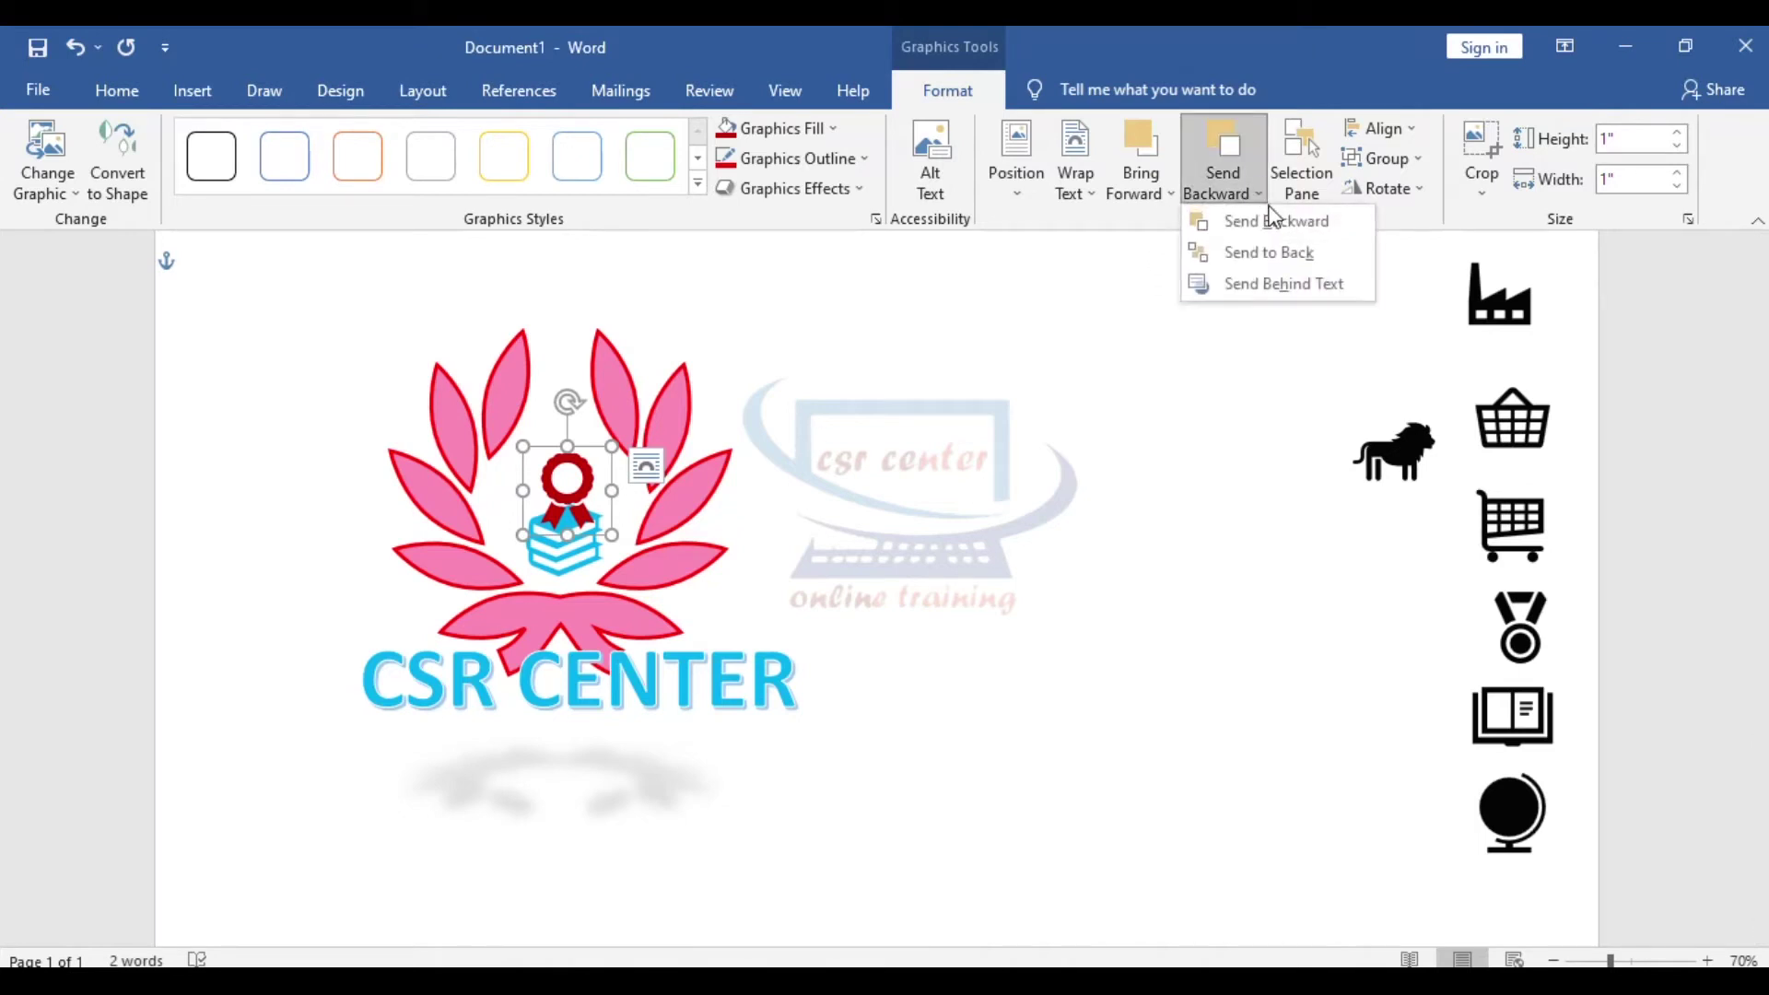
pyautogui.click(1279, 246)
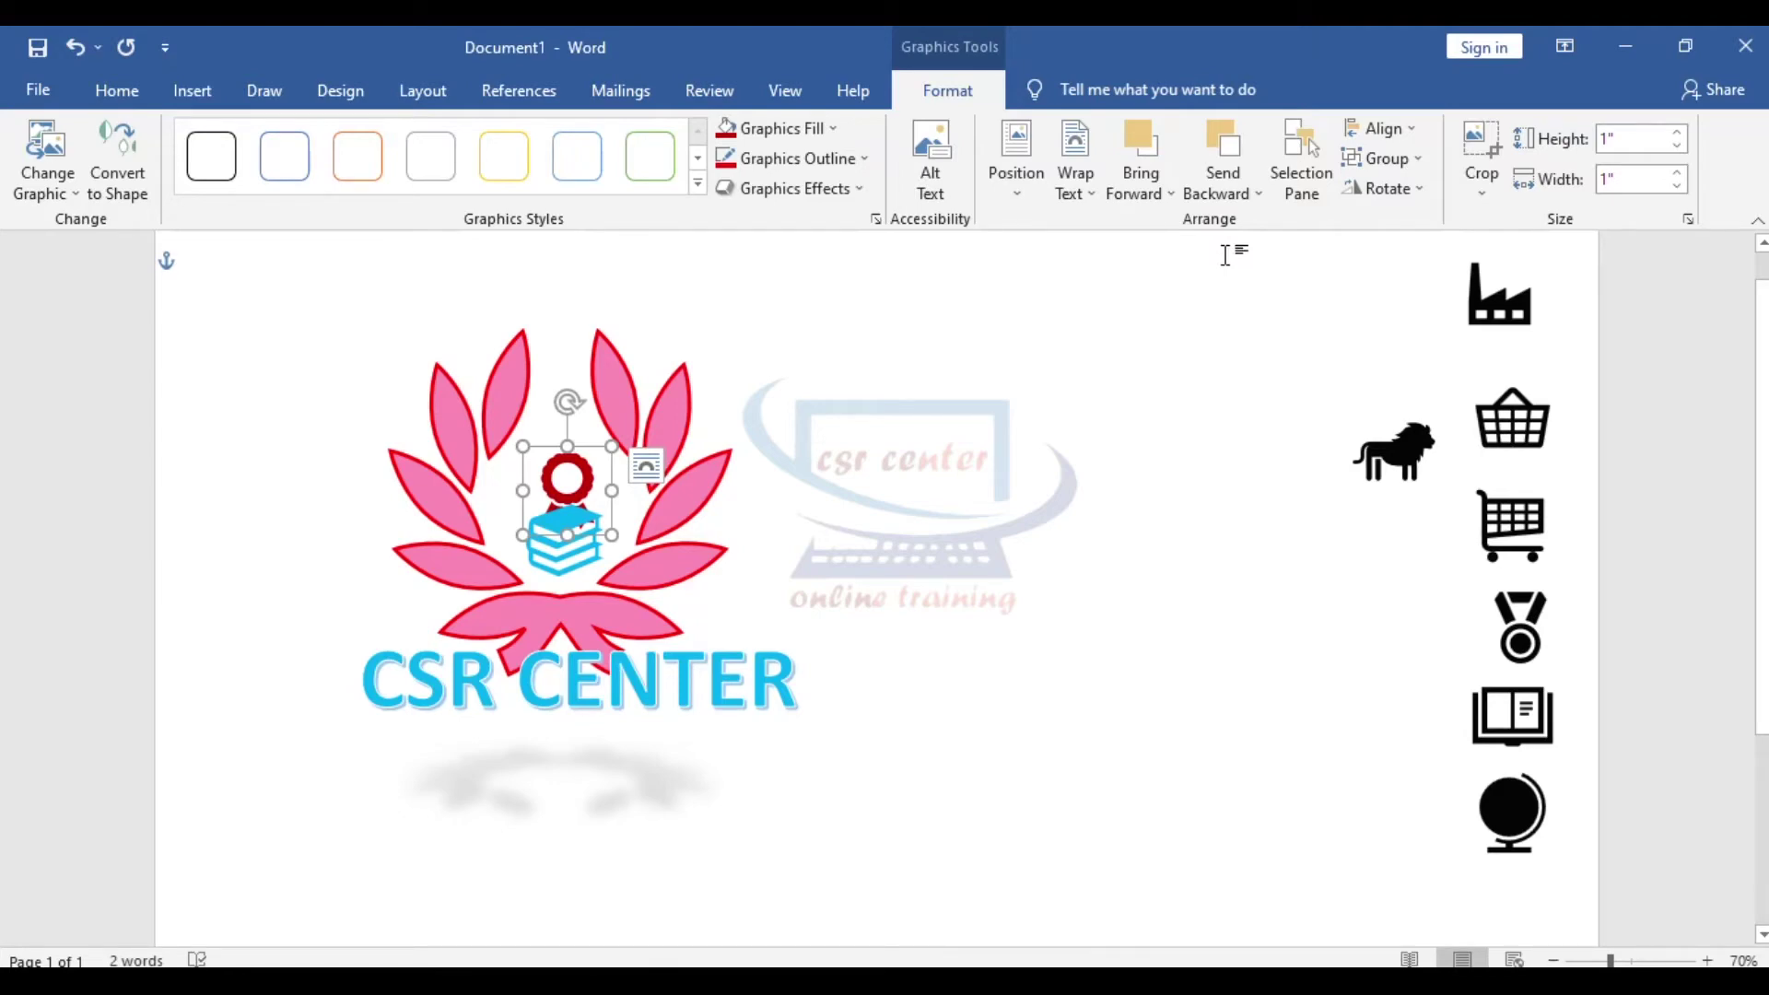
pyautogui.click(1157, 173)
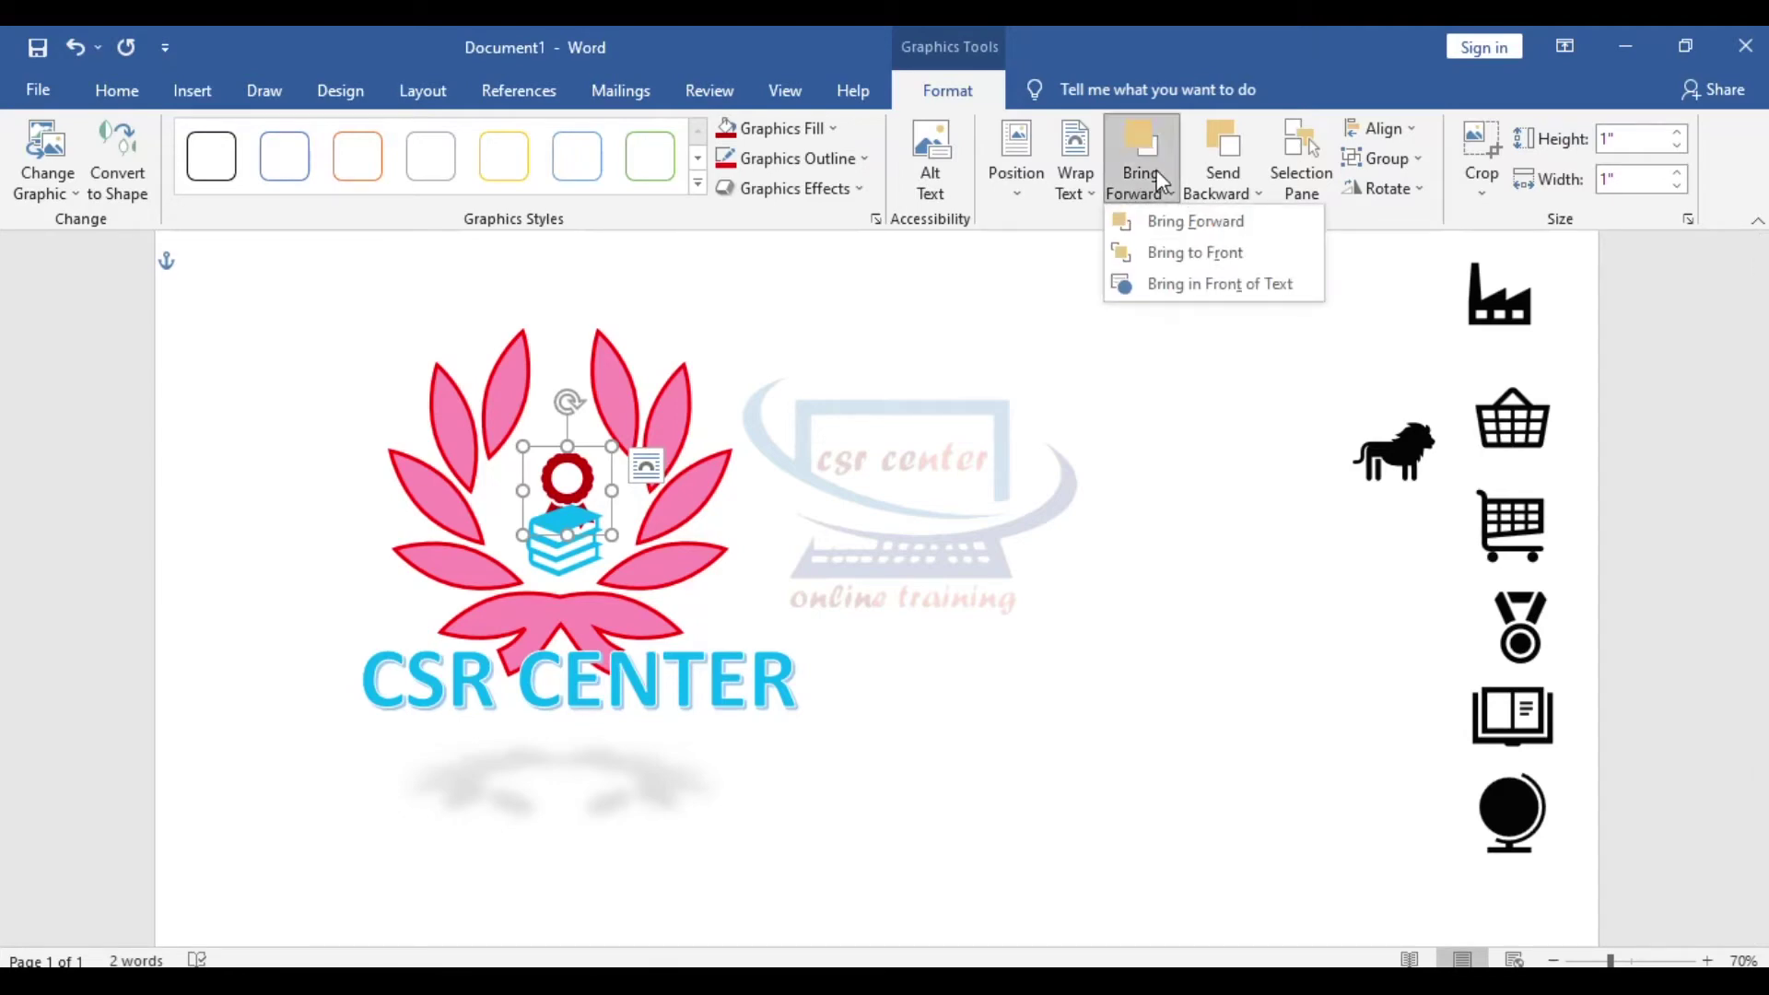
pyautogui.click(1201, 251)
pyautogui.click(853, 512)
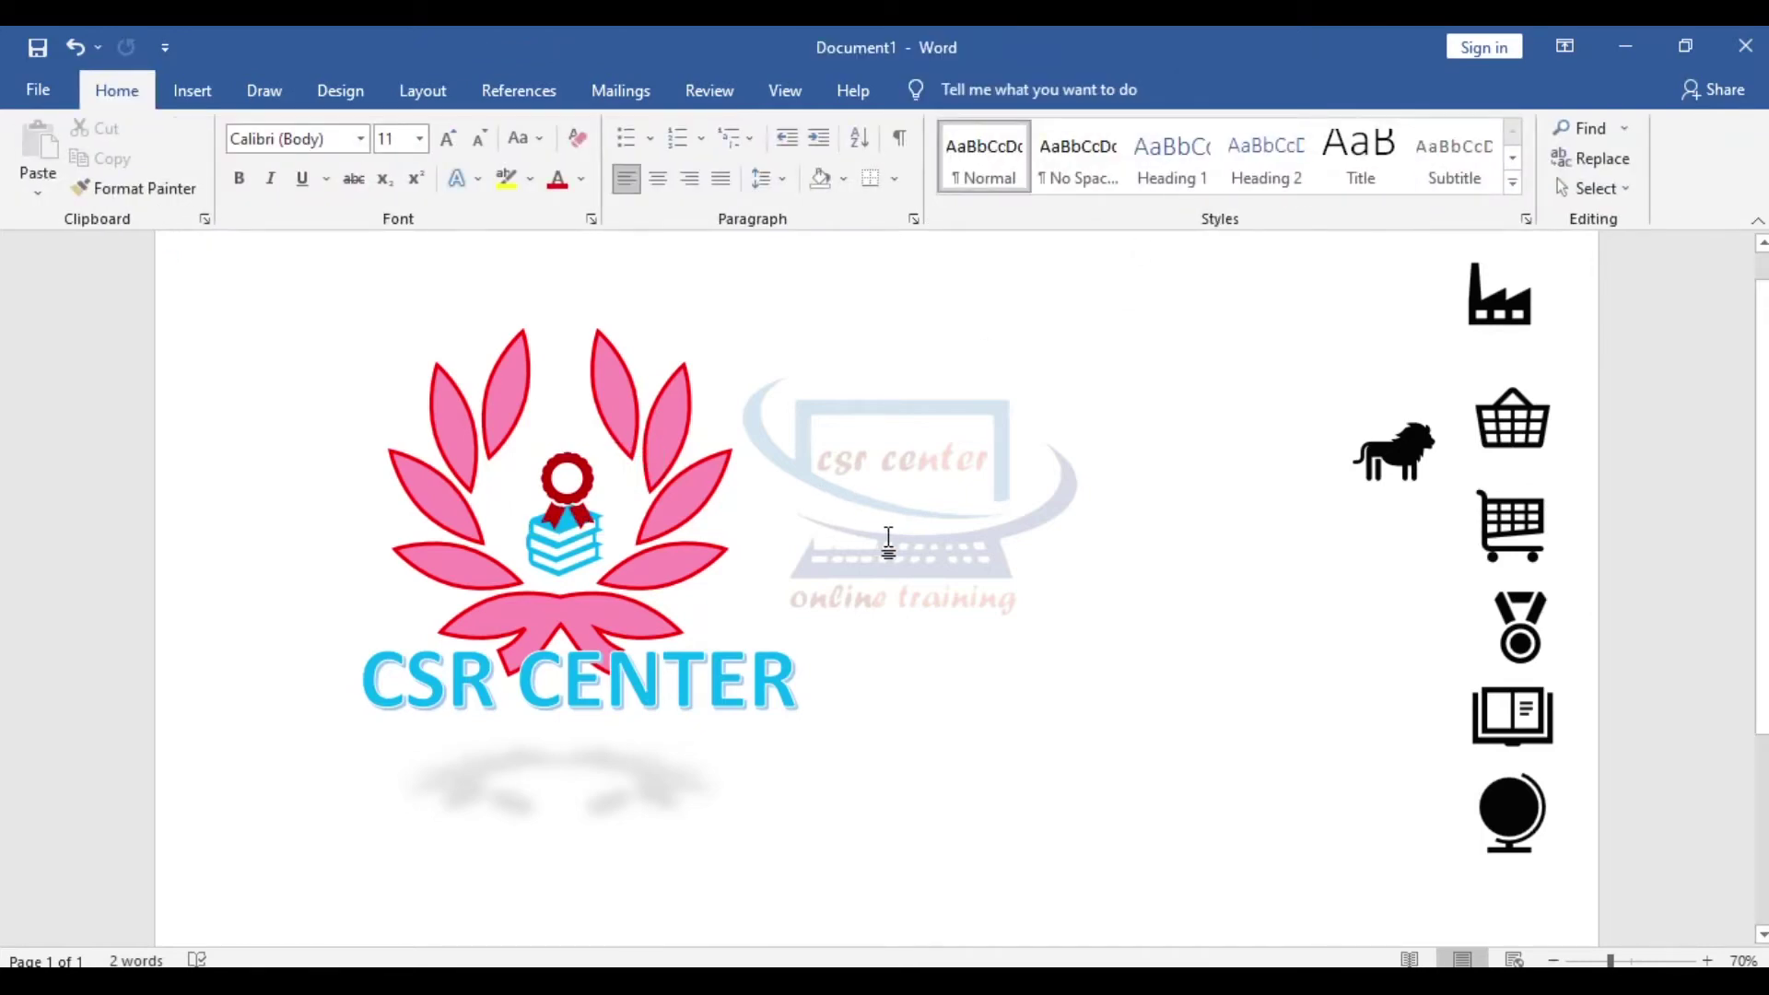
# Convert the laurel wreath icon to editable shapes.
pyautogui.click(608, 625)
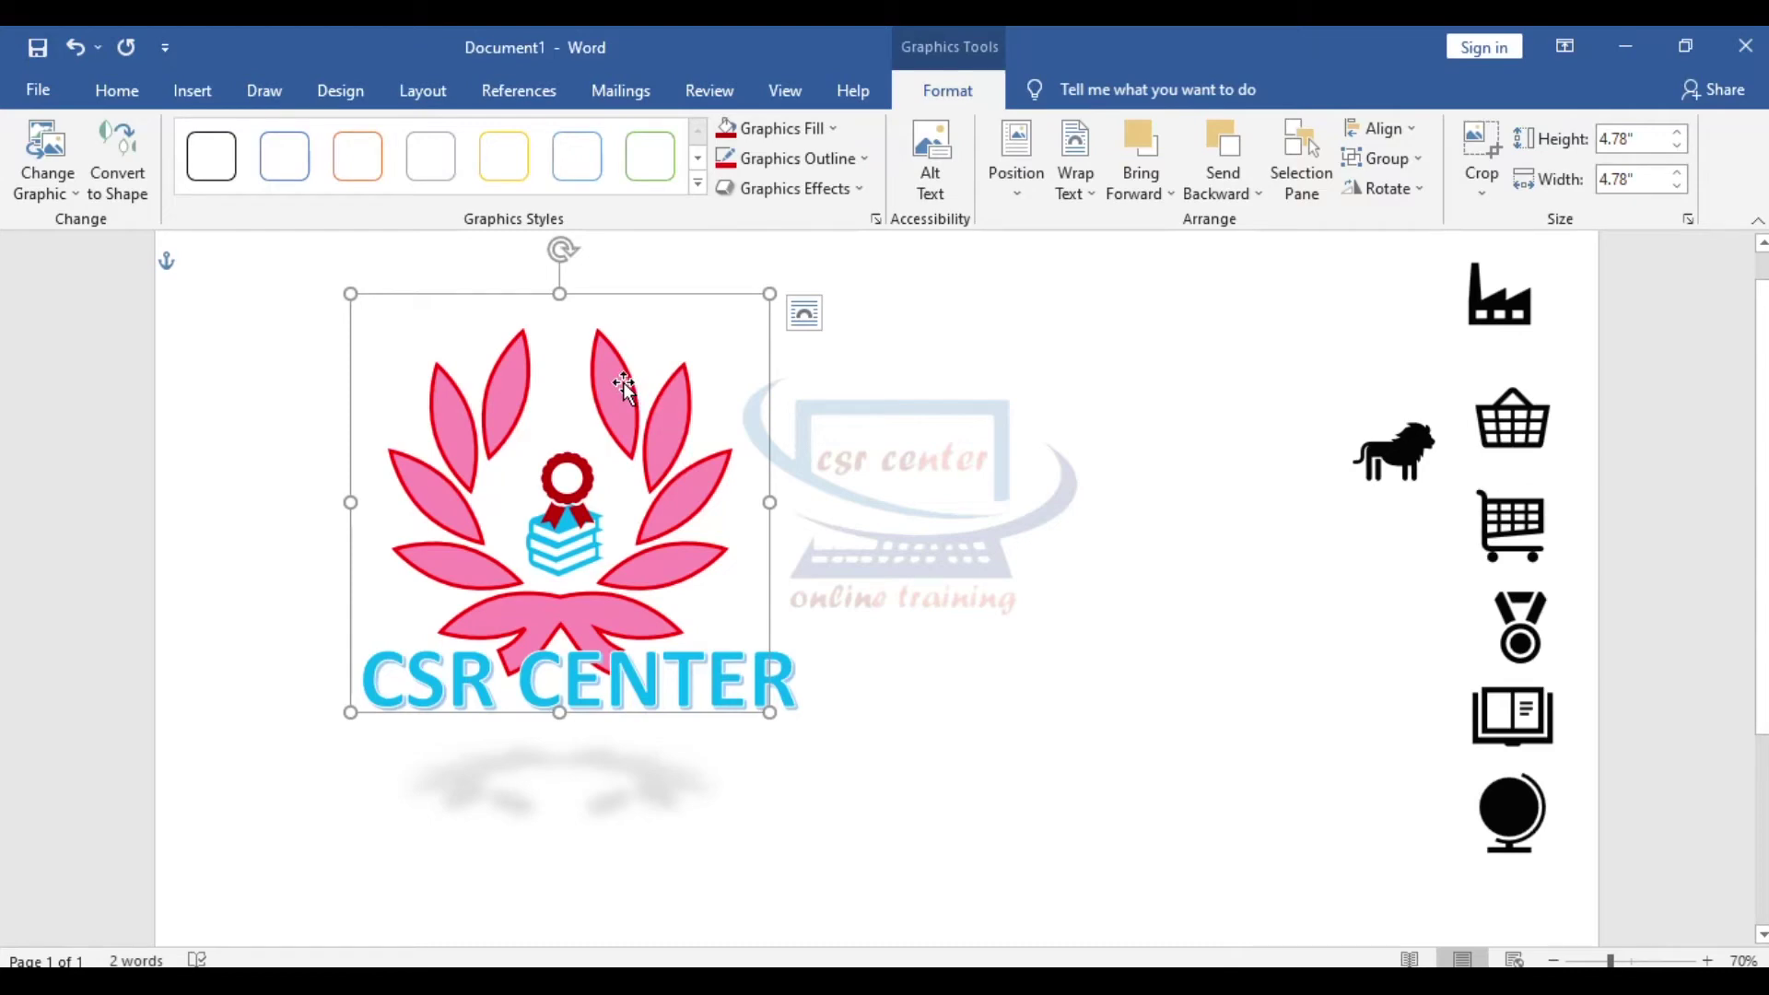
pyautogui.click(118, 161)
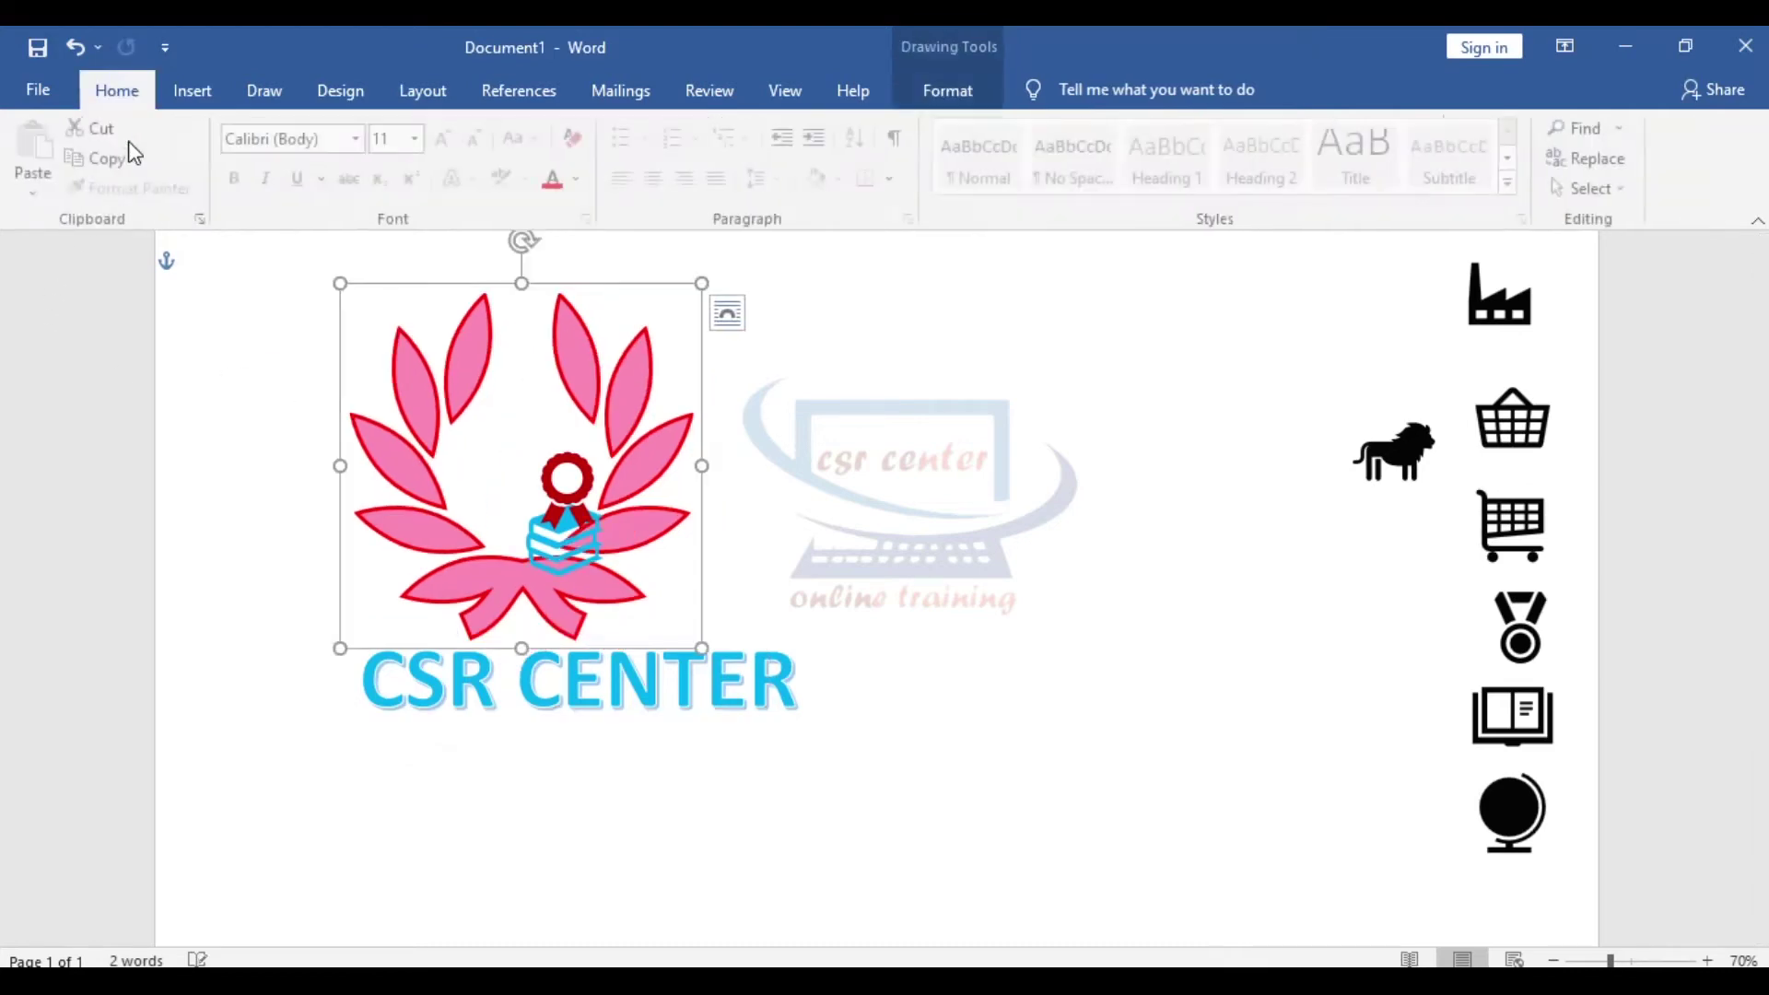
pyautogui.click(820, 532)
# Move the wreath's four right-hand leaves and its bottom ribbon apart into the empty areas around the logo.
pyautogui.click(663, 460)
pyautogui.click(660, 450)
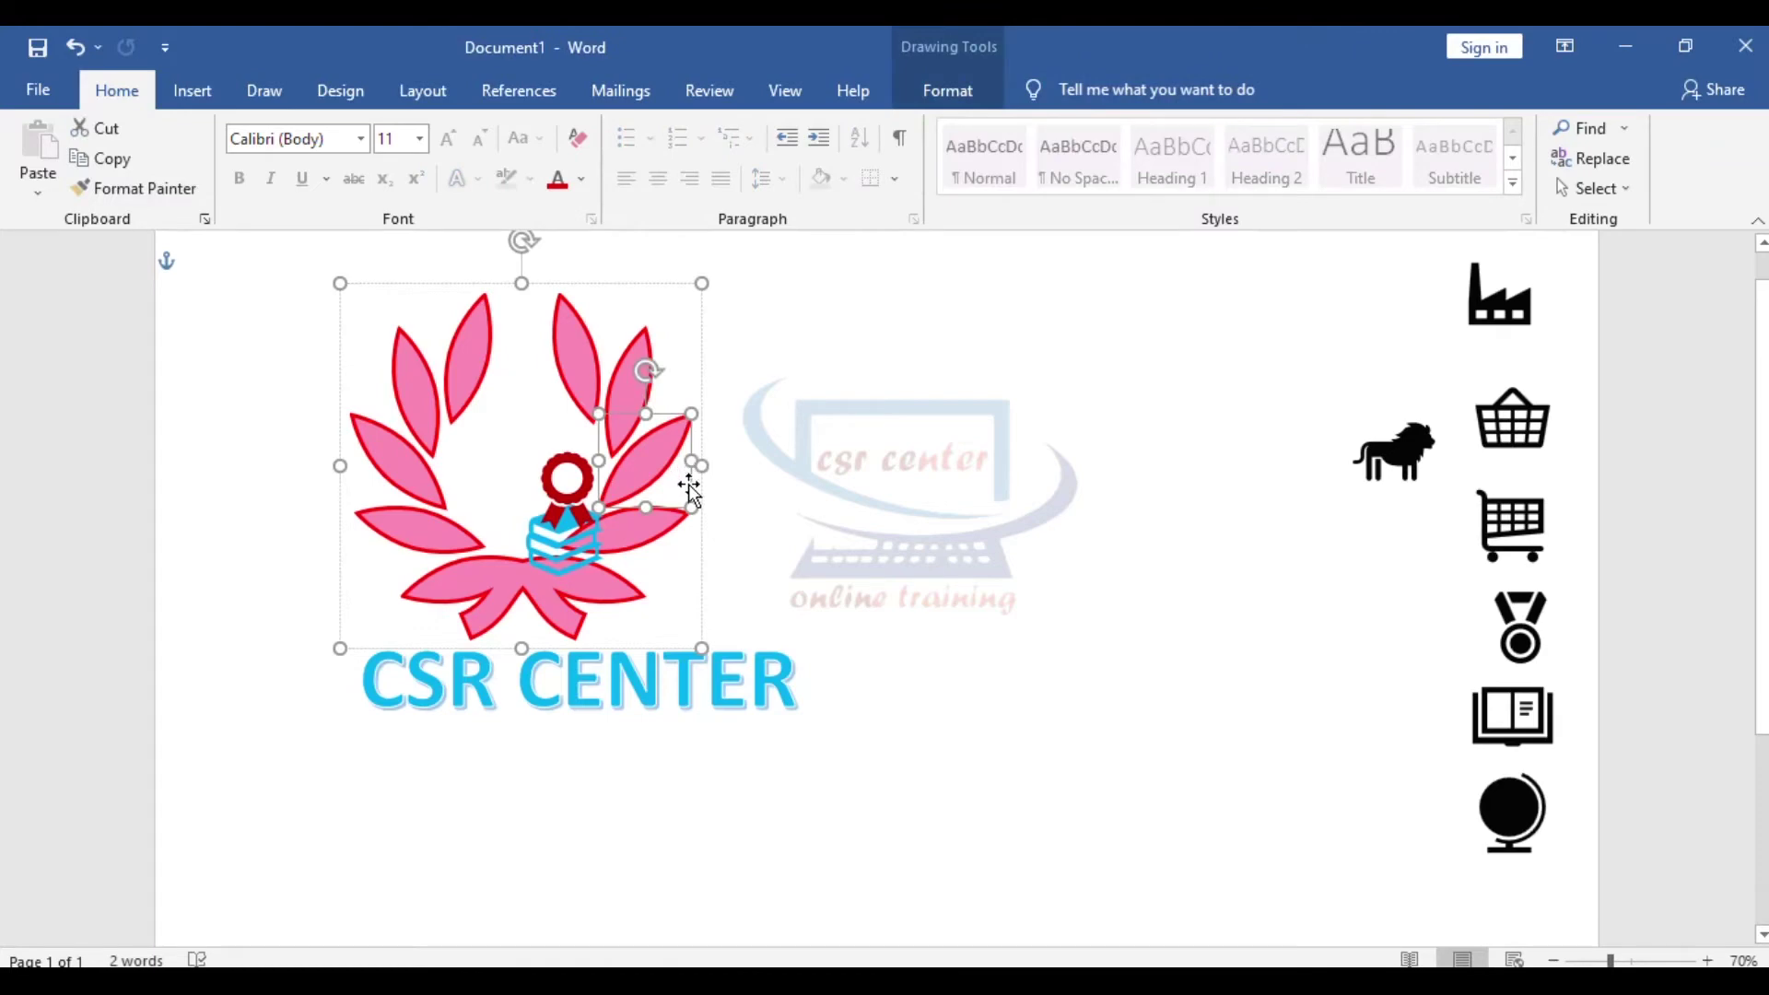
pyautogui.moveTo(660, 455); pyautogui.dragTo(869, 365)
pyautogui.click(639, 395)
pyautogui.moveTo(638, 395); pyautogui.dragTo(1077, 520)
pyautogui.click(588, 394)
pyautogui.moveTo(588, 394); pyautogui.dragTo(1171, 638)
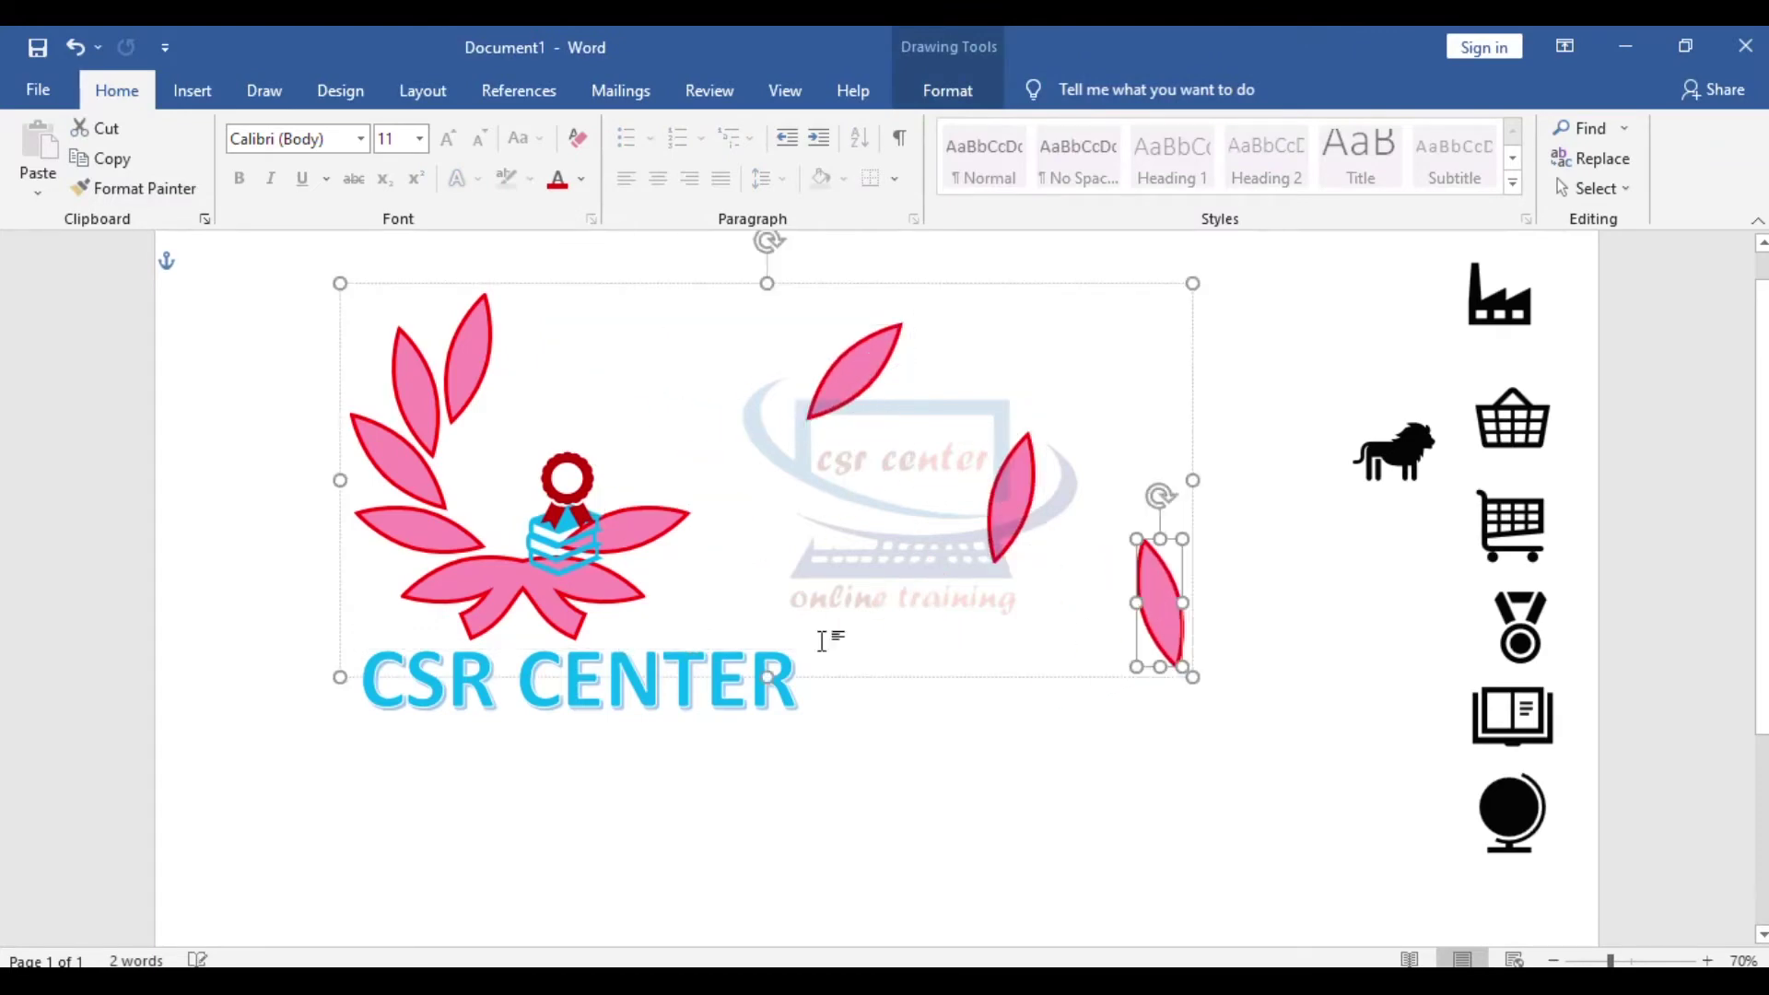
pyautogui.click(632, 527)
pyautogui.moveTo(632, 527); pyautogui.dragTo(1065, 776)
pyautogui.click(500, 587)
pyautogui.moveTo(500, 588); pyautogui.dragTo(501, 810)
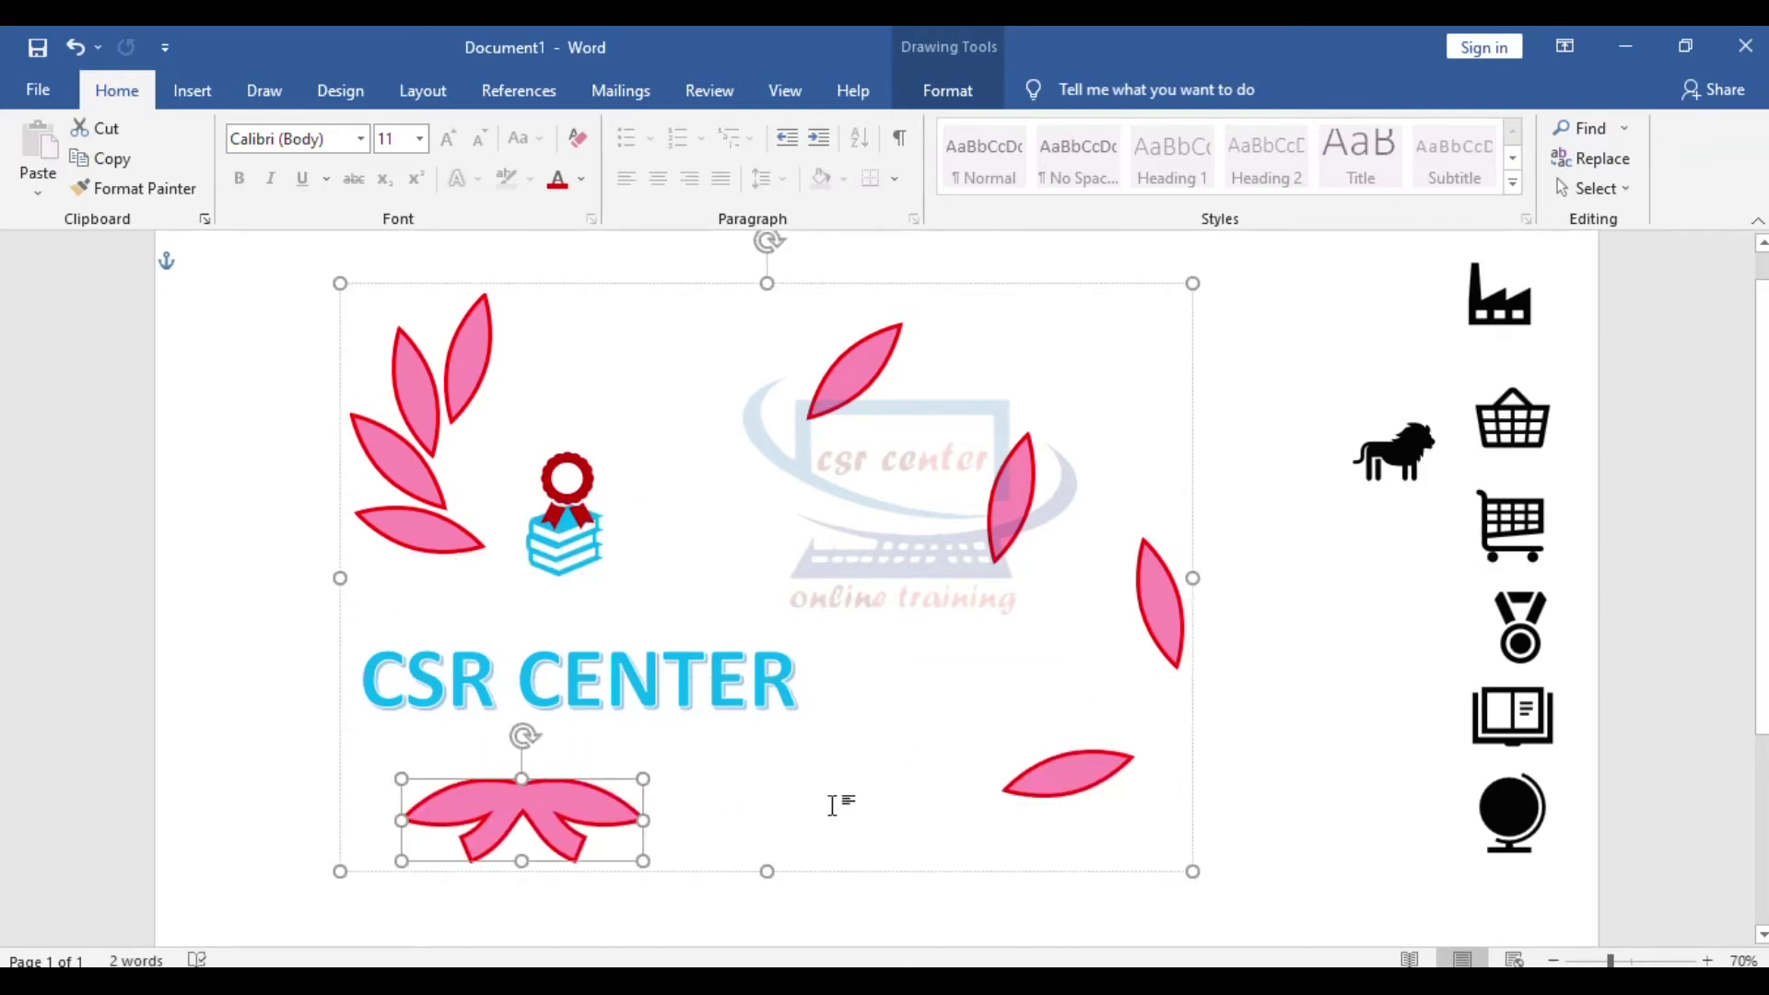
# Undo the moves of the leaves and ribbon as well as the wreath's conversion to shapes.
pyautogui.hotkey('ctrl', 'z')
pyautogui.hotkey('ctrl', 'z')
pyautogui.hotkey('ctrl', 'z')
pyautogui.hotkey('ctrl', 'z')
pyautogui.hotkey('ctrl', 'z')
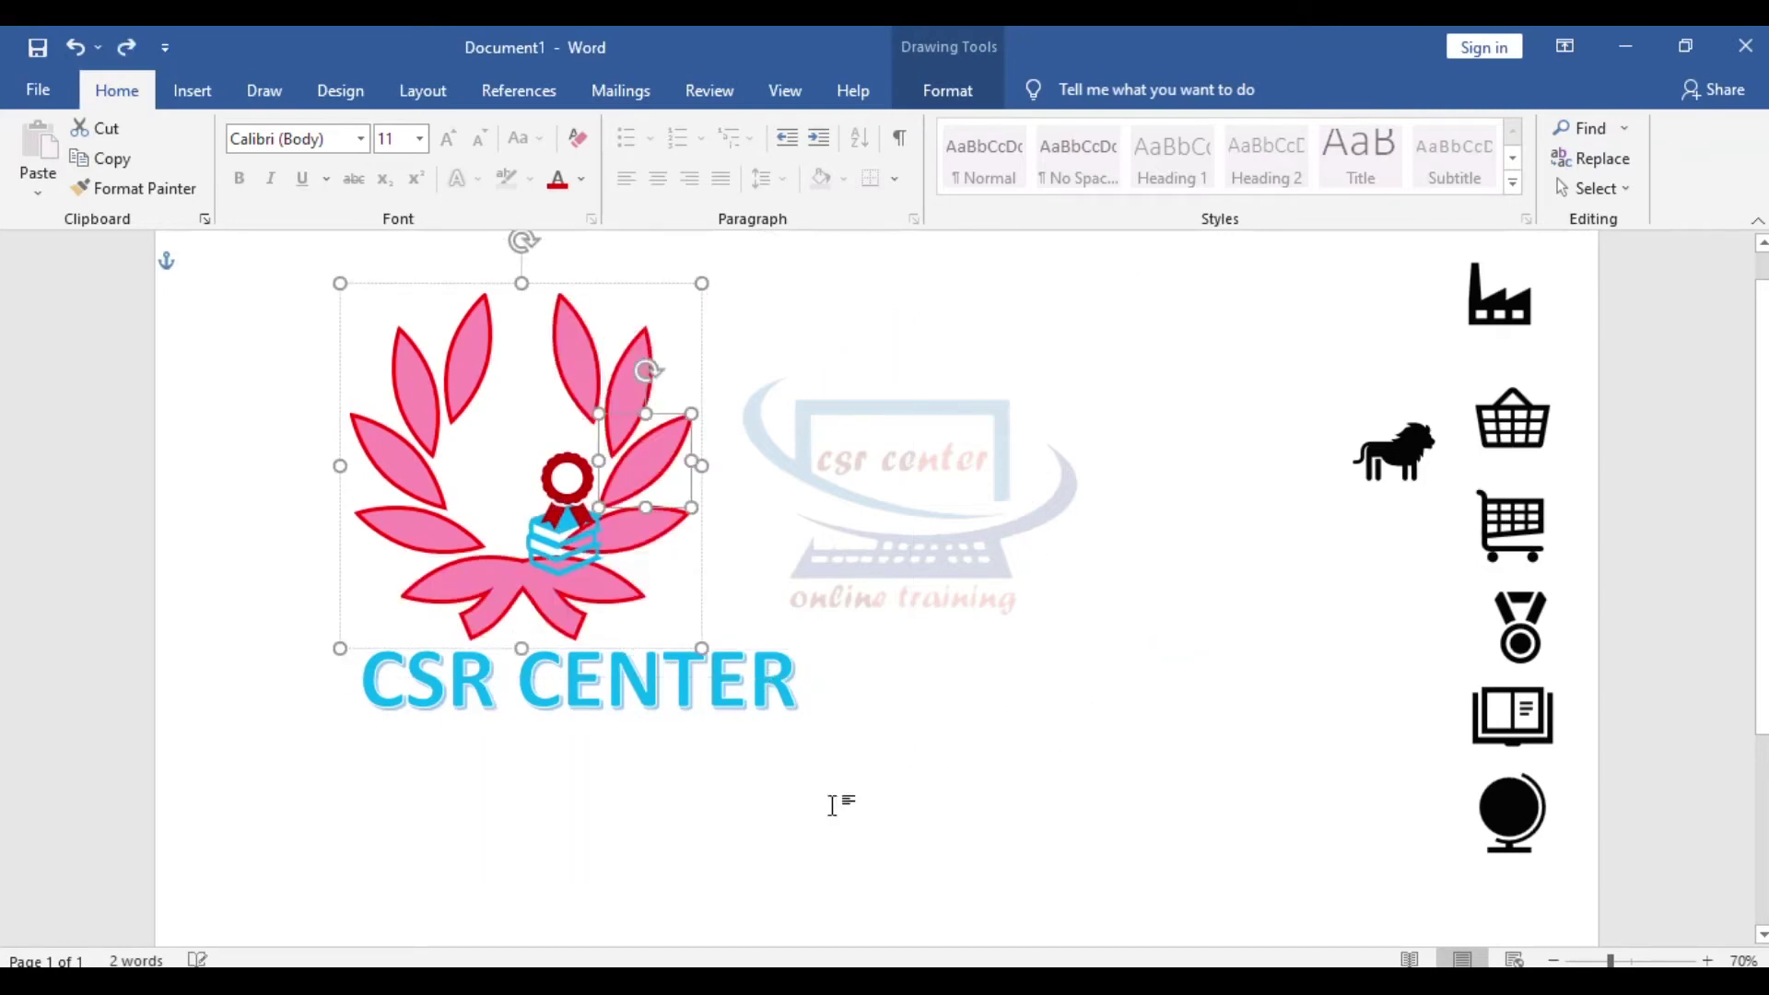
pyautogui.hotkey('ctrl', 'z')
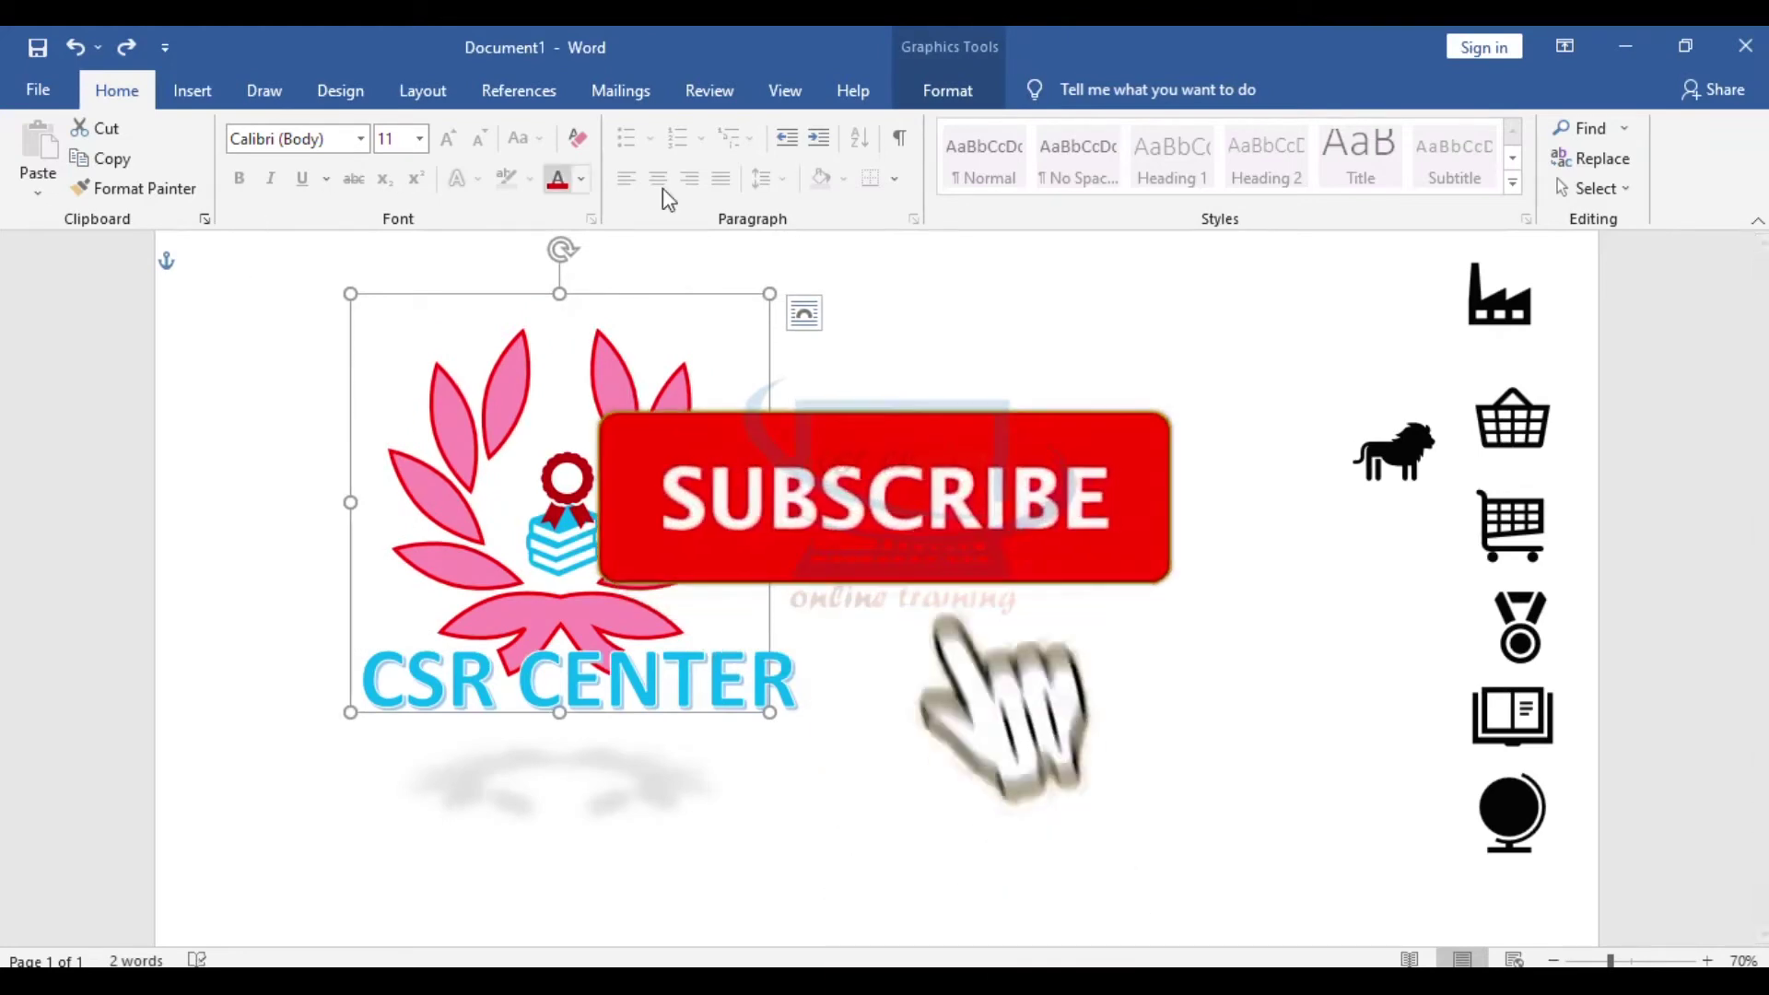
# Convert the laurel wreath icon to shapes again and delete its bottom ribbon.
pyautogui.click(946, 90)
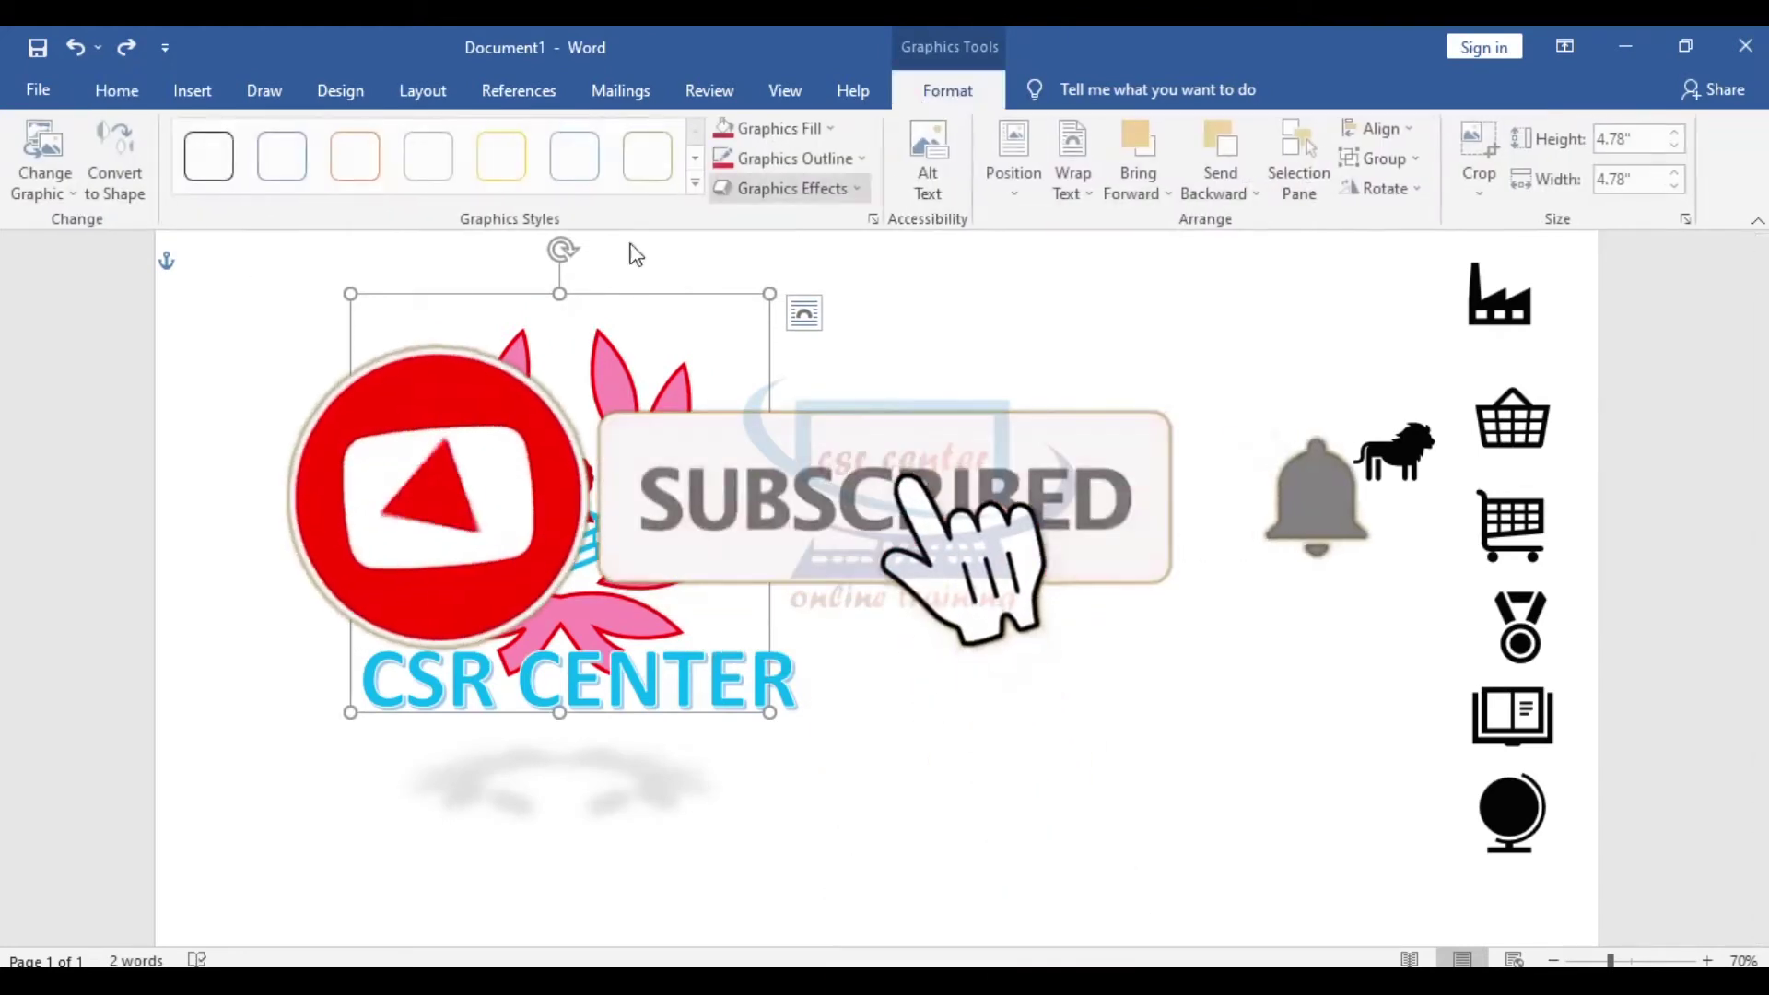
pyautogui.click(127, 152)
pyautogui.click(539, 619)
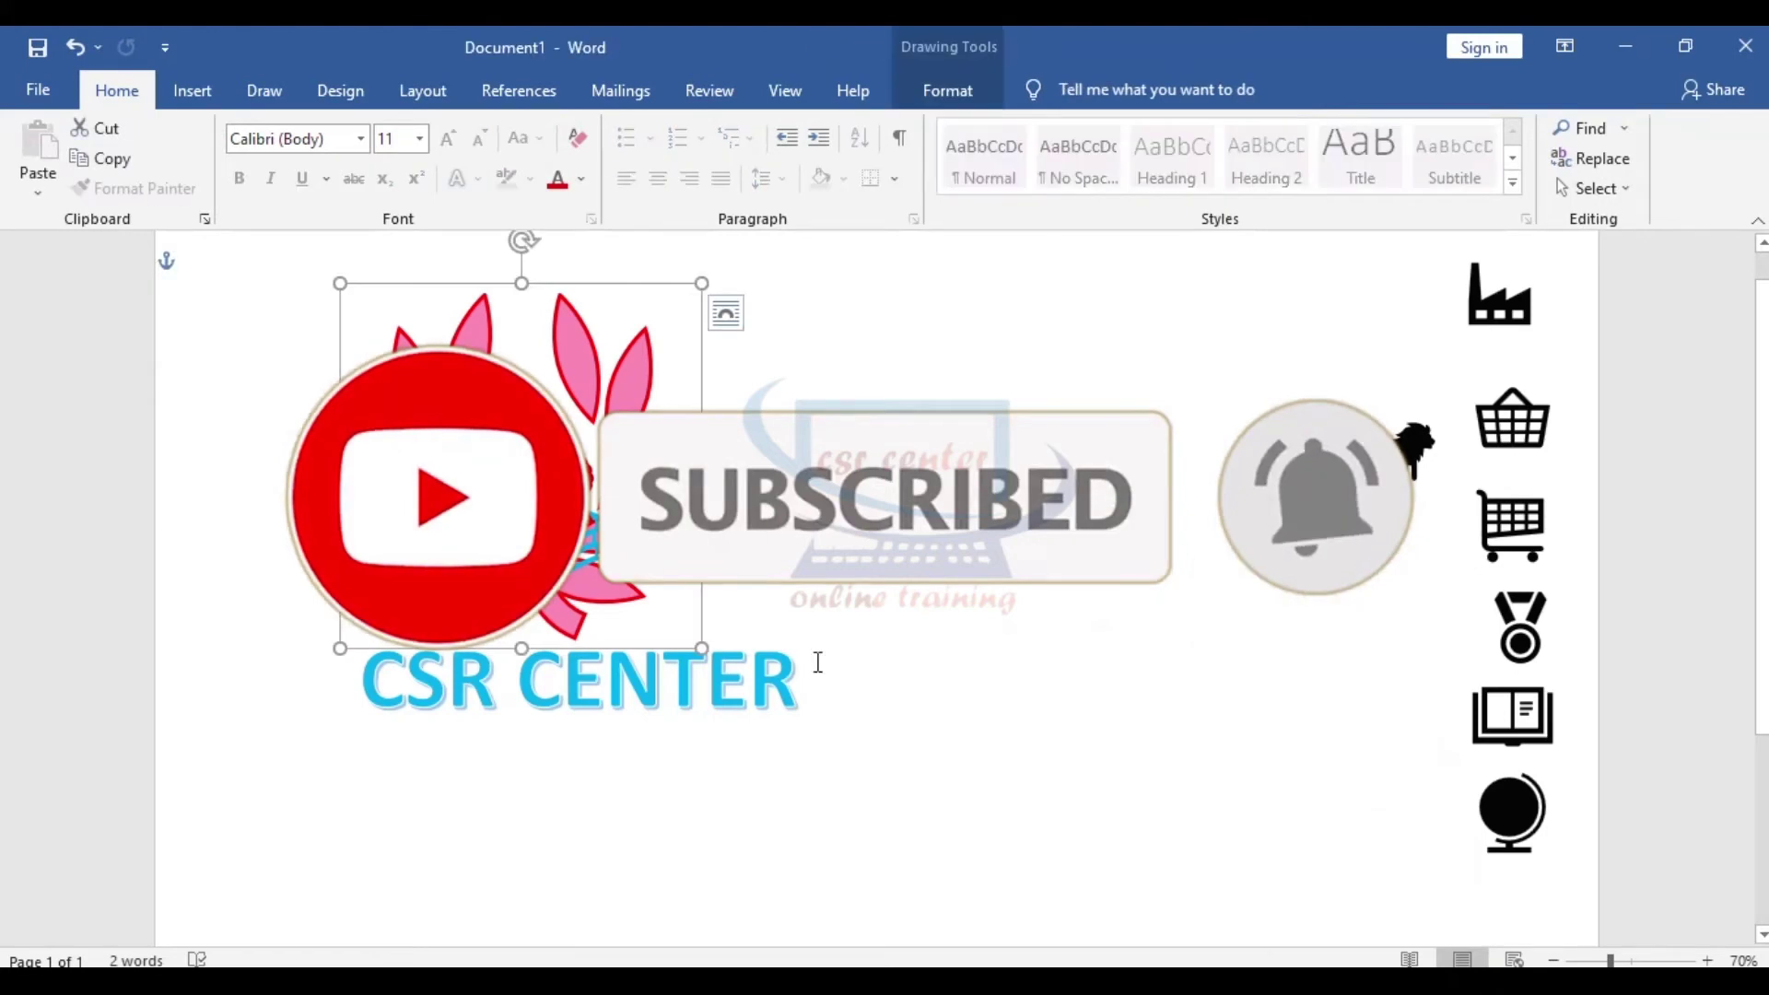
pyautogui.click(539, 619)
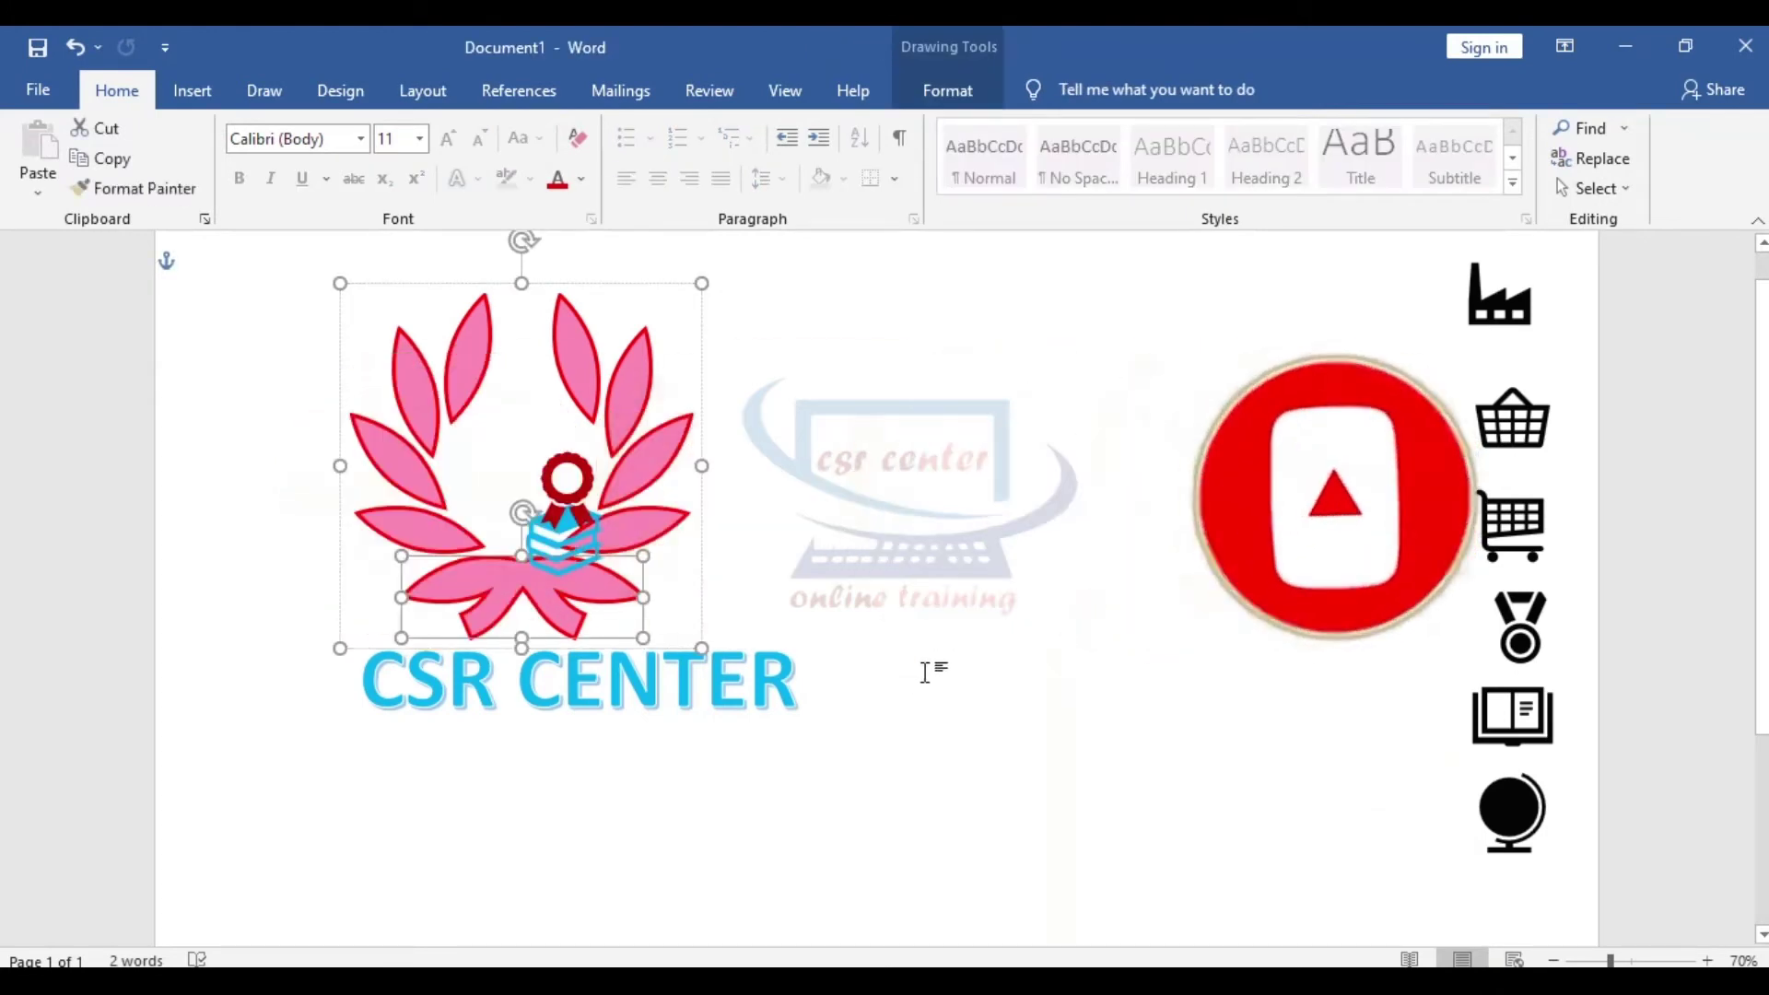
pyautogui.press('Delete')
# Center the stacked books between the wreath's leaves and place the award rosette directly over them.
pyautogui.moveTo(557, 543); pyautogui.dragTo(556, 508)
pyautogui.click(568, 472)
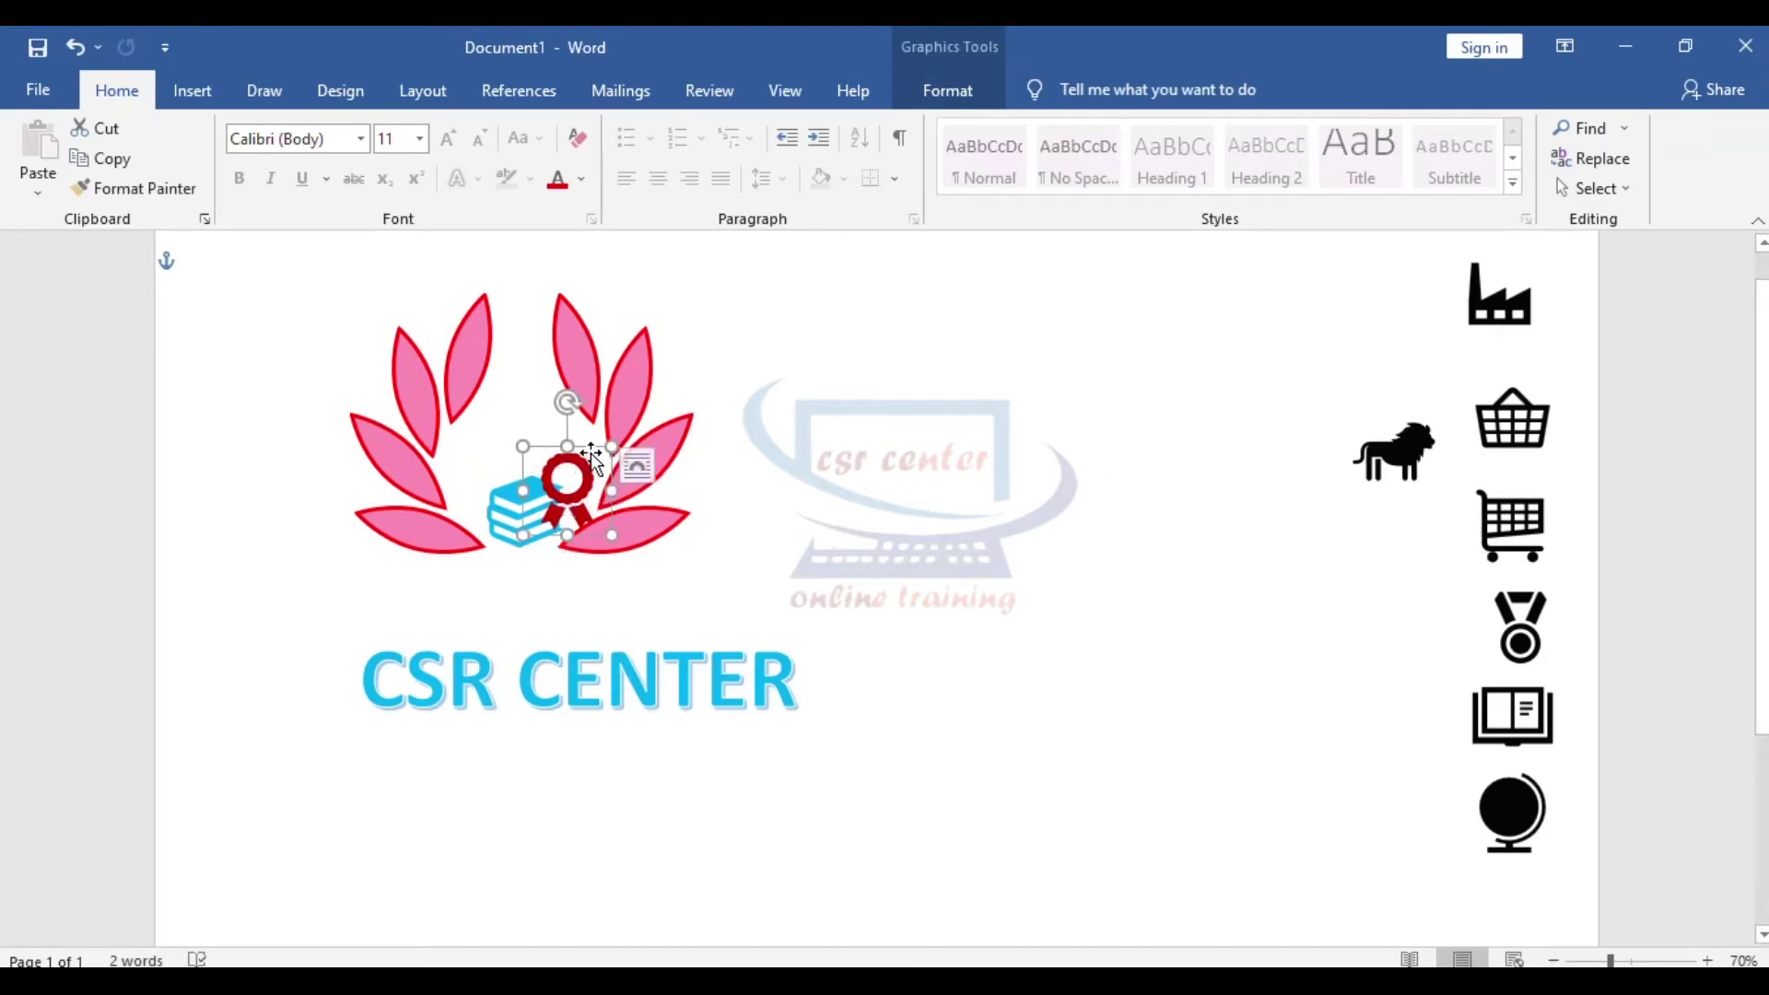
pyautogui.moveTo(569, 470); pyautogui.dragTo(532, 446)
# Move the CSR CENTER WordArt up directly beneath the wreath's leaves and reduce its font size to 48.
pyautogui.click(663, 687)
pyautogui.moveTo(726, 617); pyautogui.dragTo(782, 534)
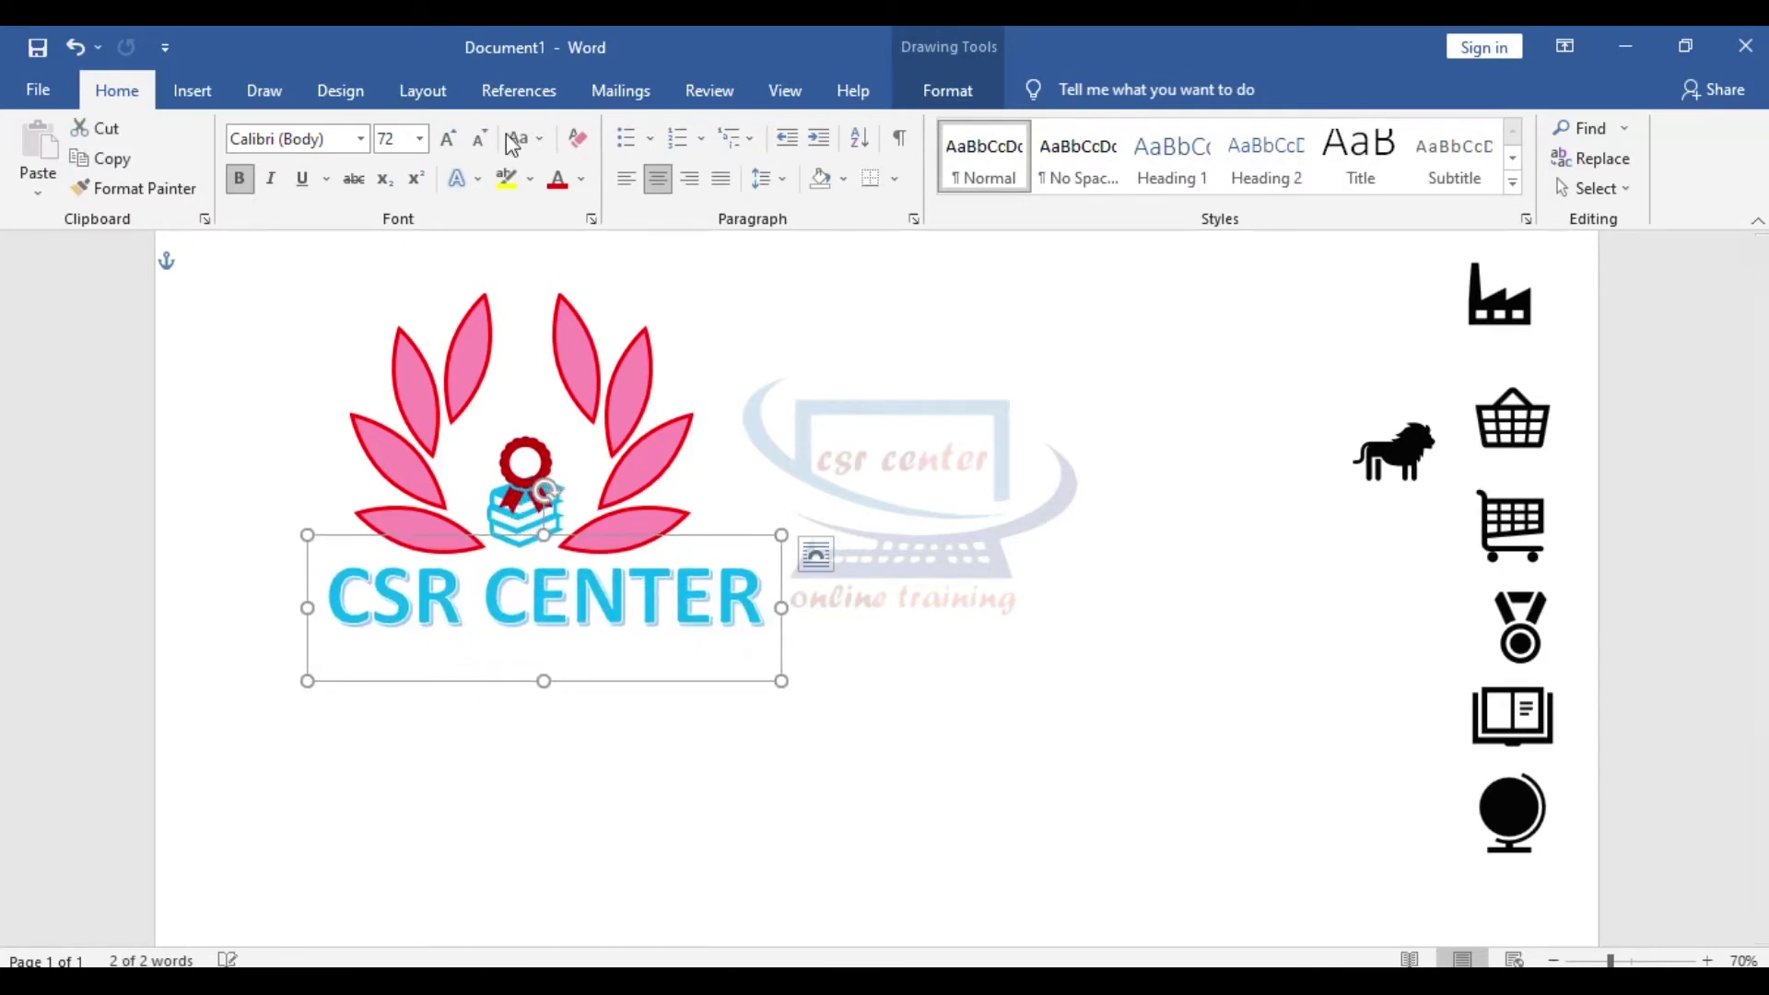
pyautogui.click(478, 140)
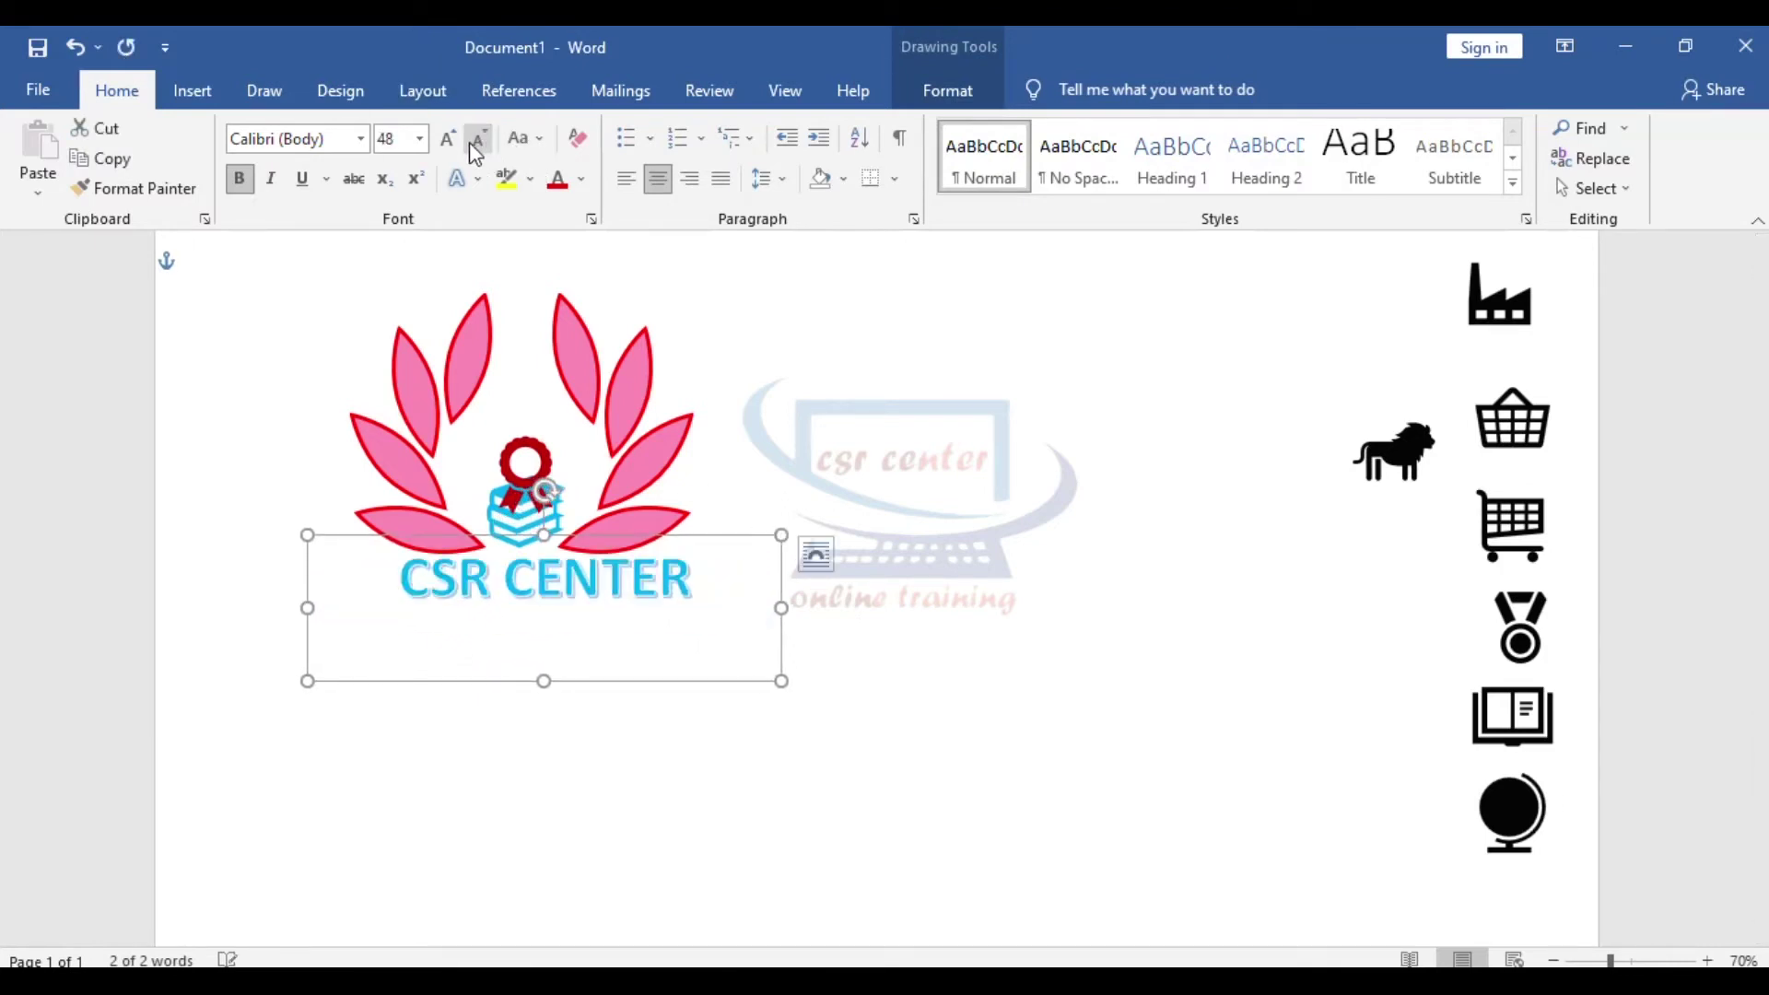
pyautogui.click(813, 712)
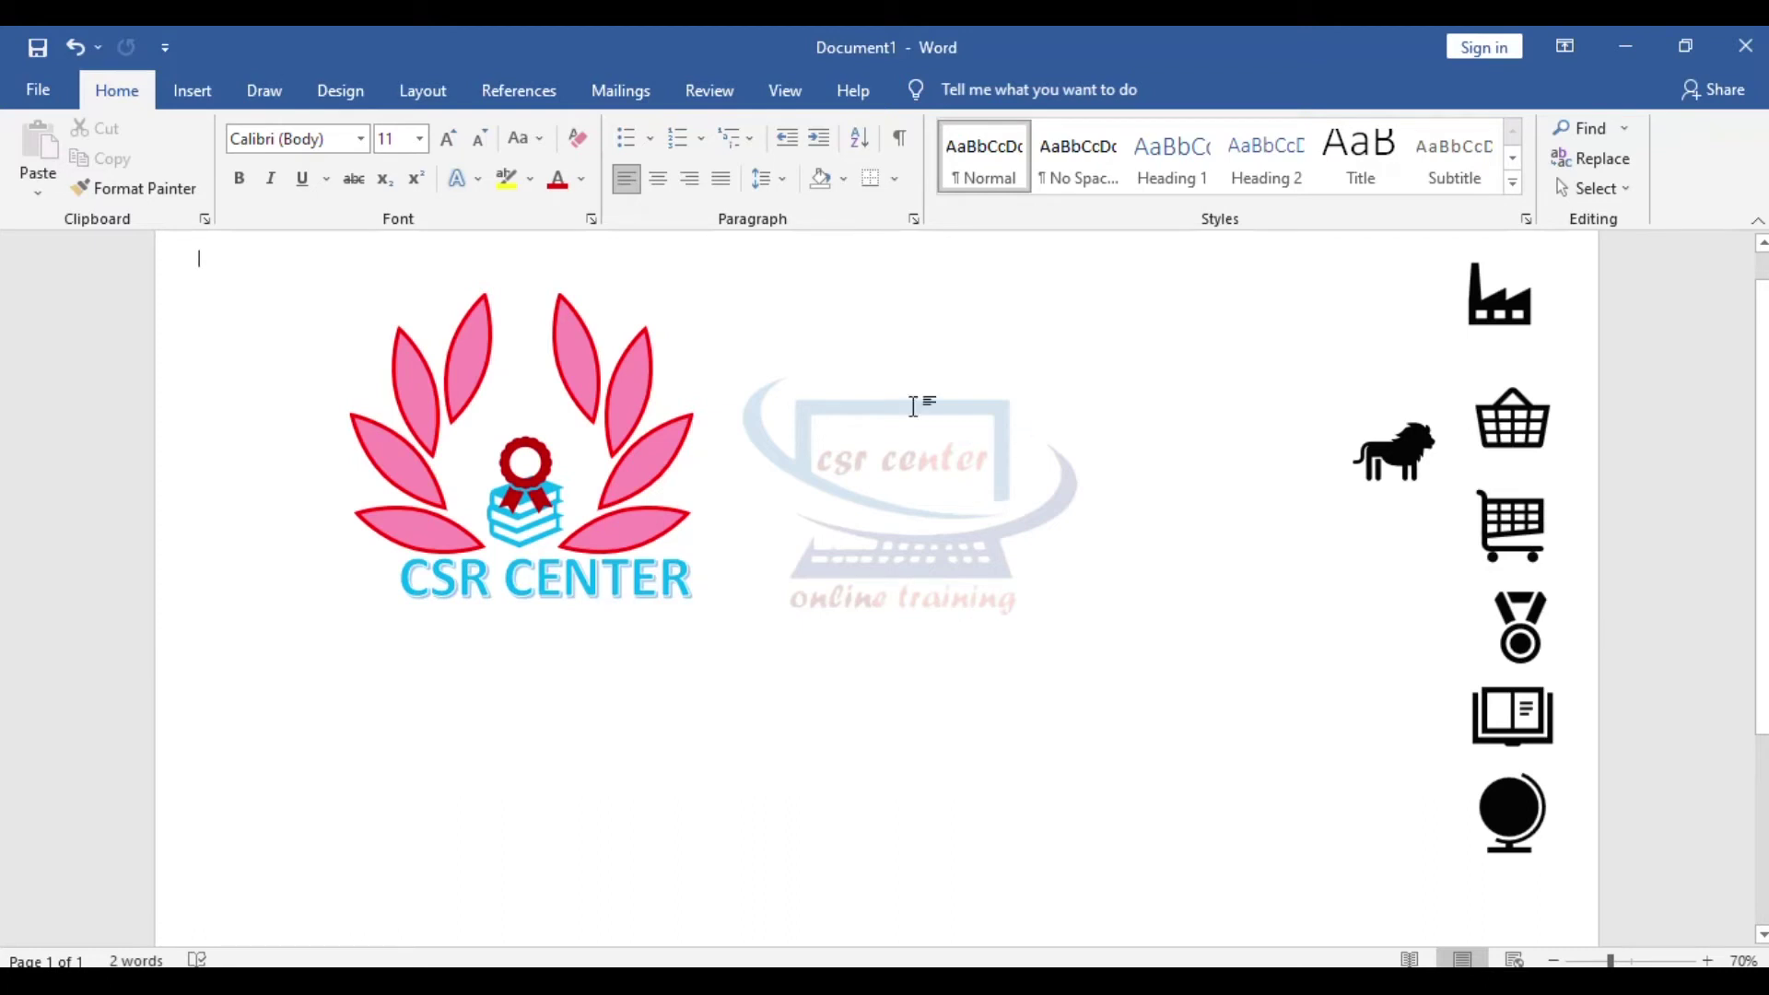
# Insert a new WordArt in a shadowed light blue style and move it into the empty area beside the logo.
pyautogui.click(189, 91)
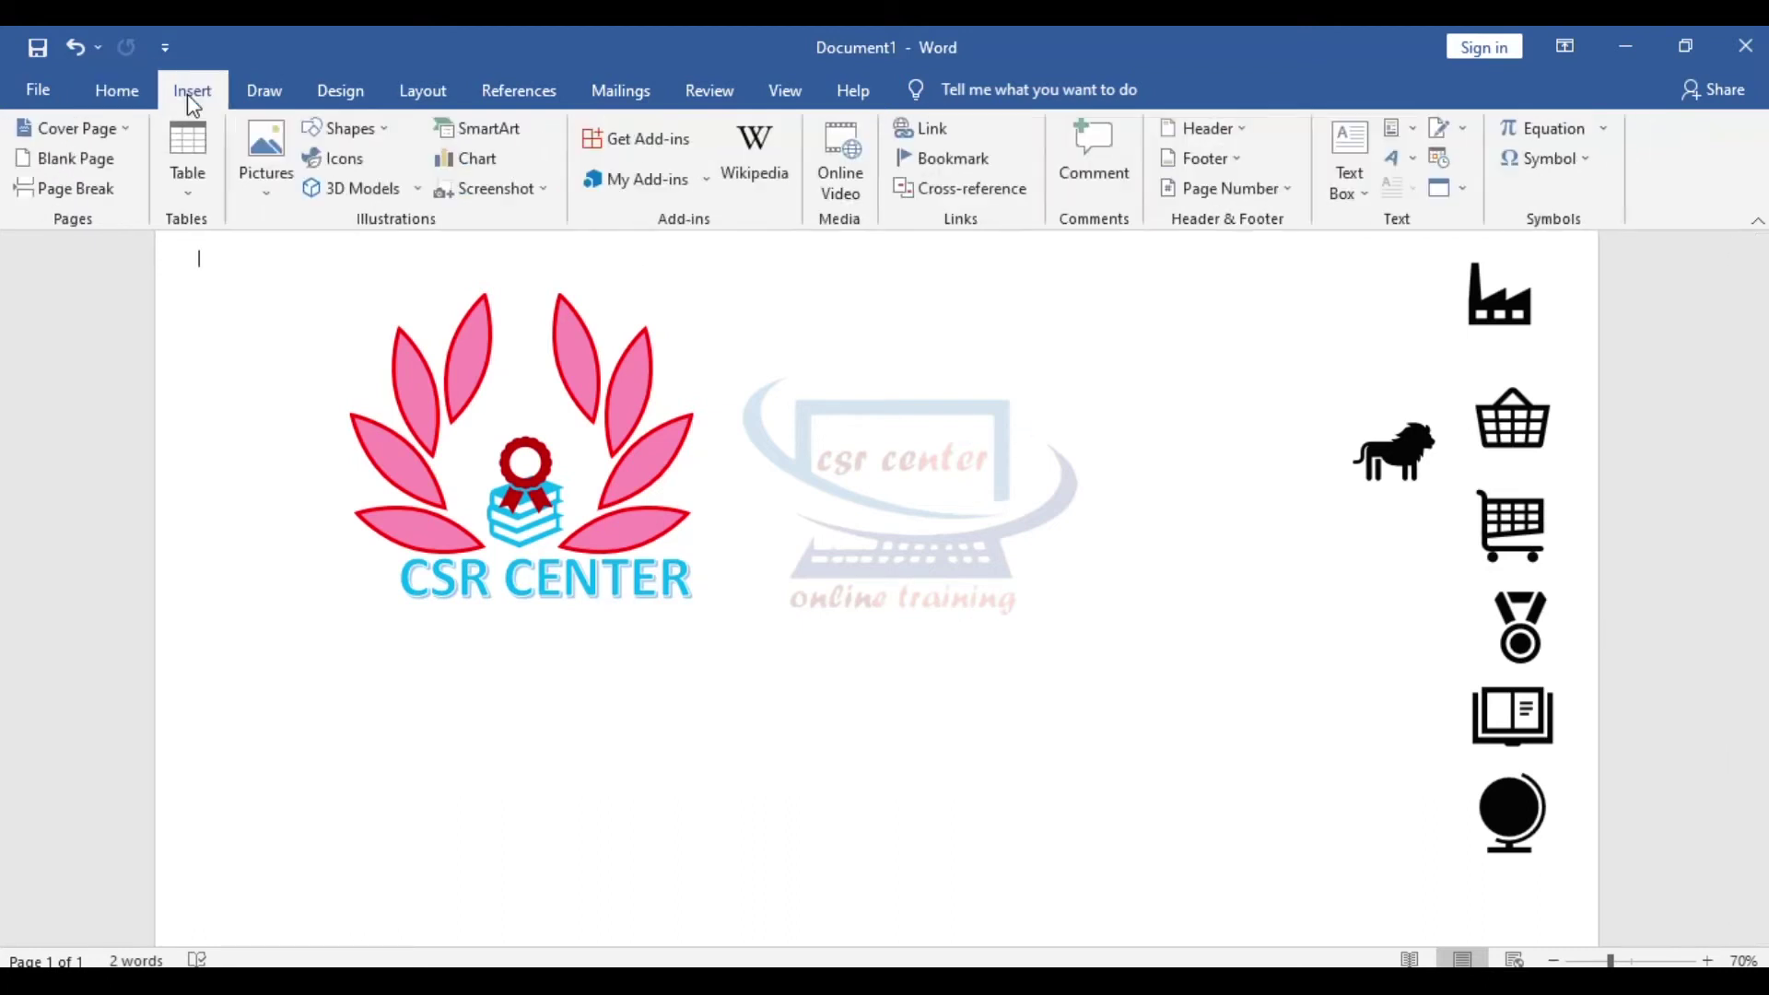
pyautogui.click(1397, 169)
pyautogui.click(1561, 352)
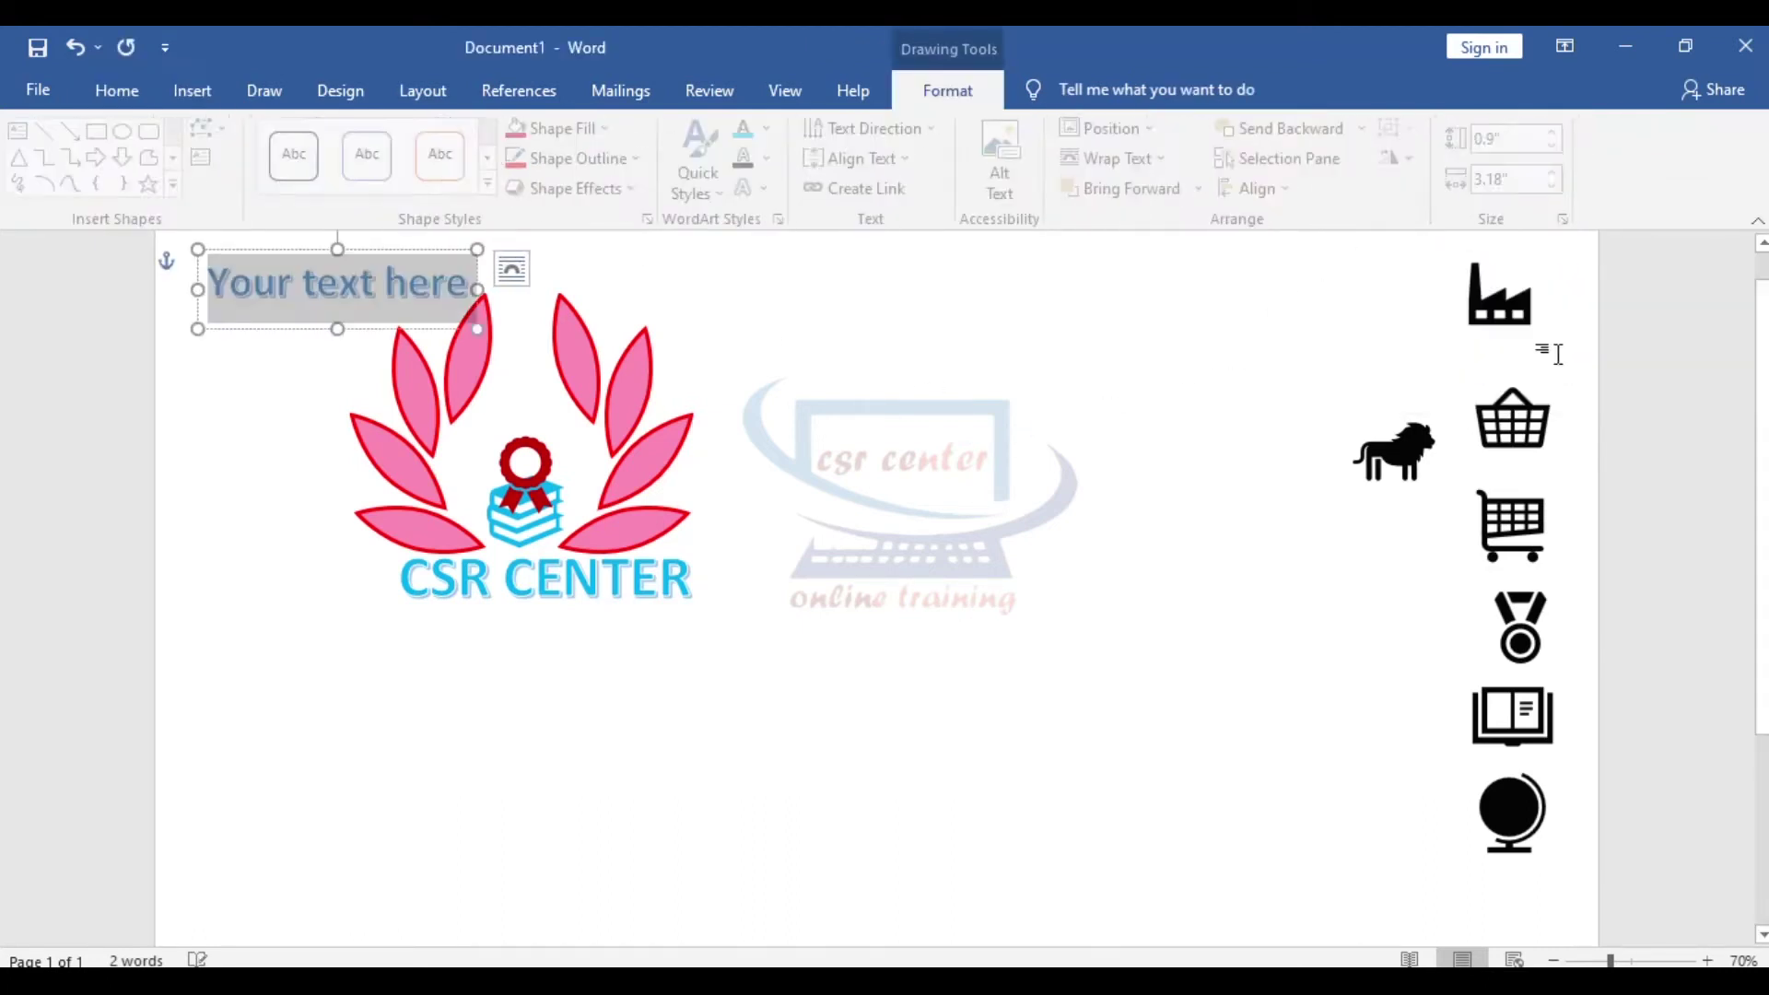
pyautogui.moveTo(475, 313); pyautogui.dragTo(1258, 736)
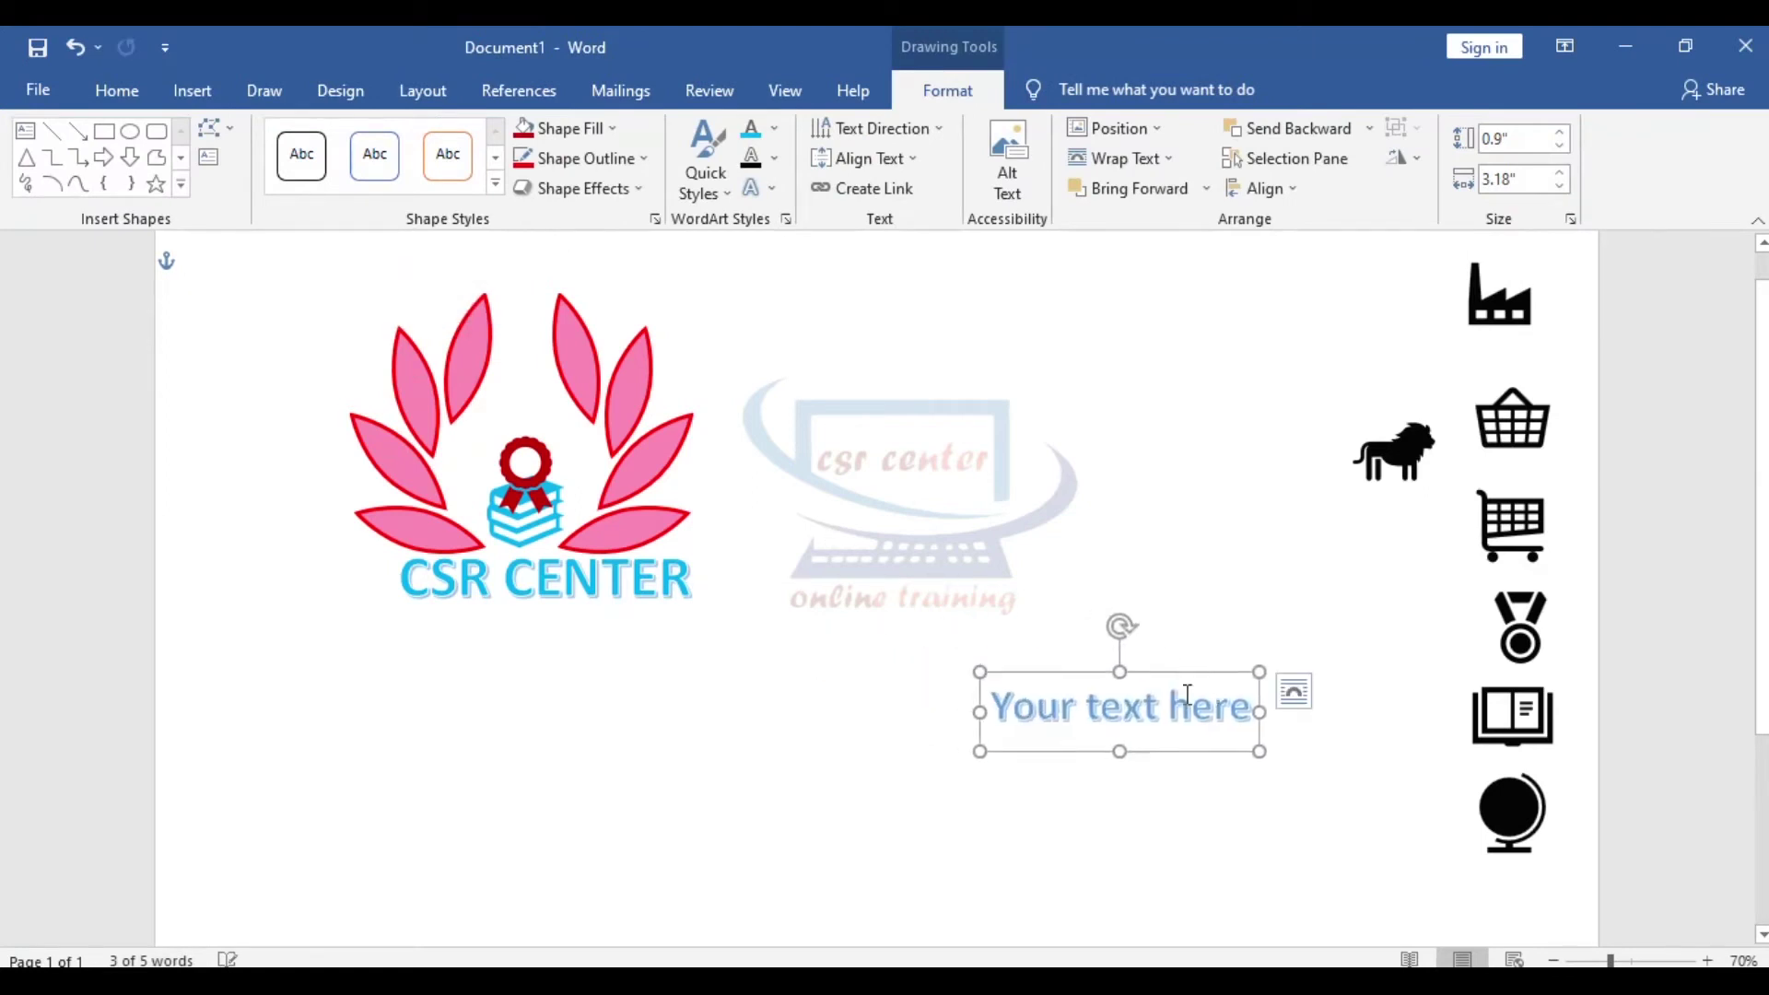
# Replace the new WordArt's placeholder text with "CSR CENTER", a blank line and "Online Training".
pyautogui.press('BackSpace')
pyautogui.write('CS')
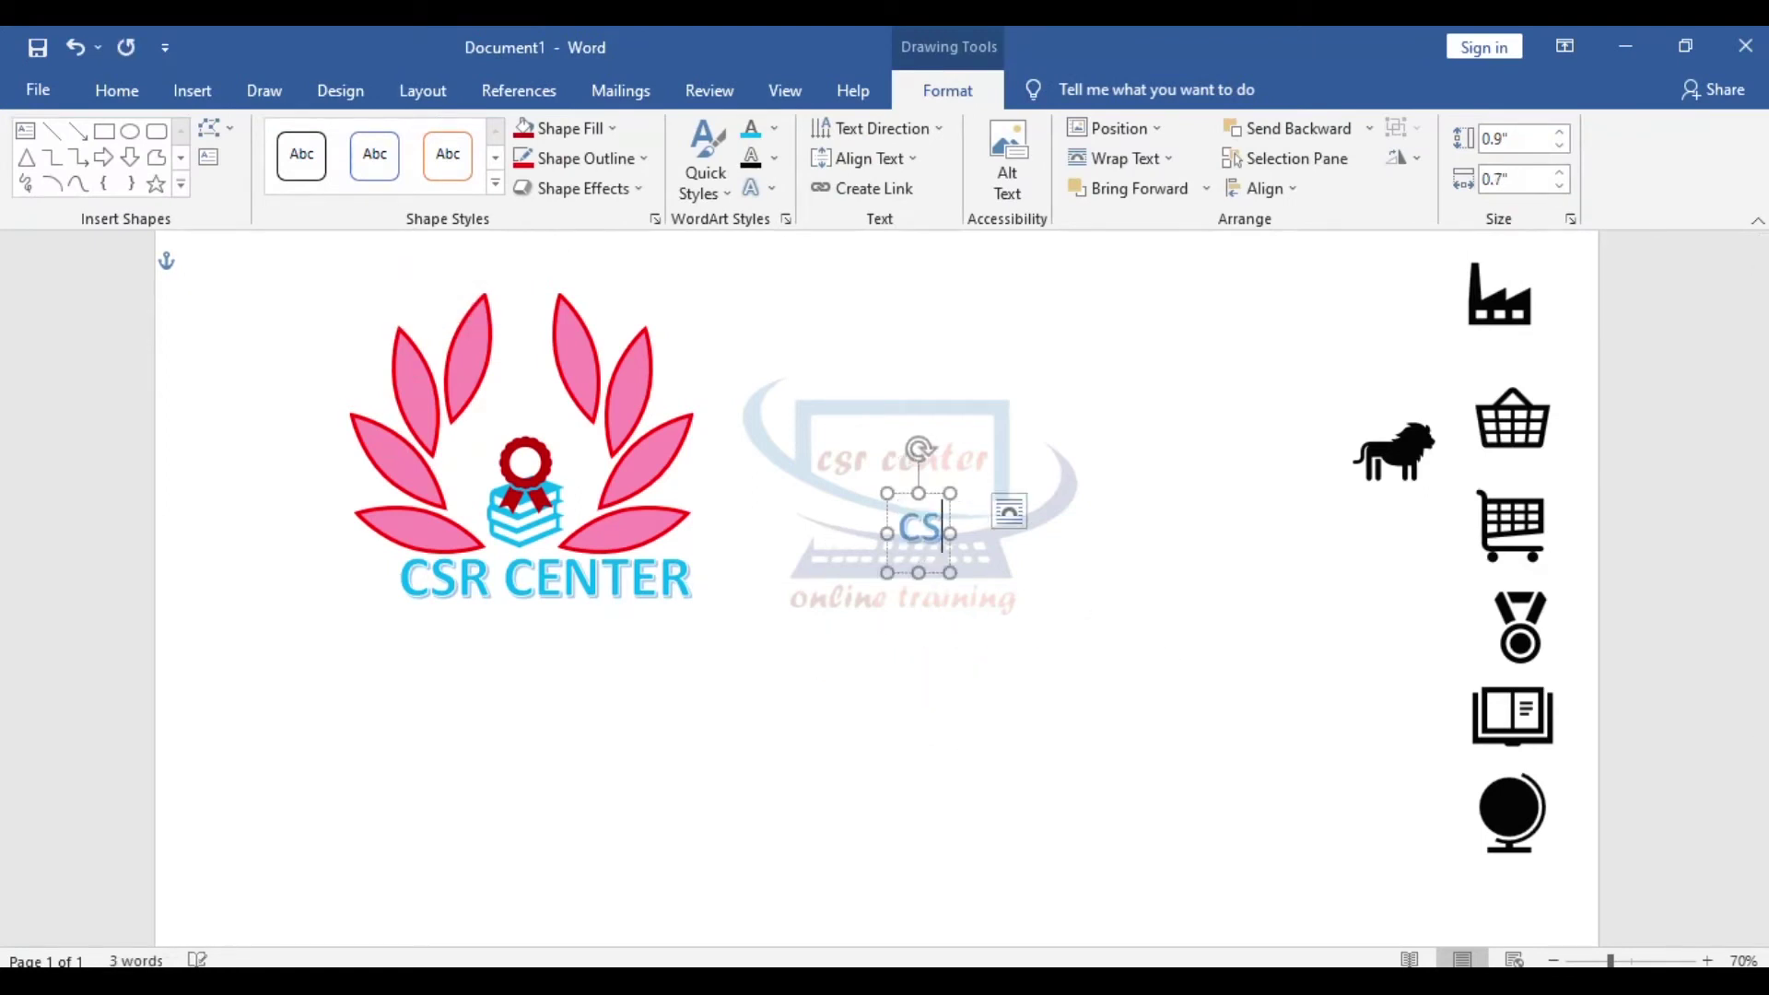
pyautogui.write('R CENTER')
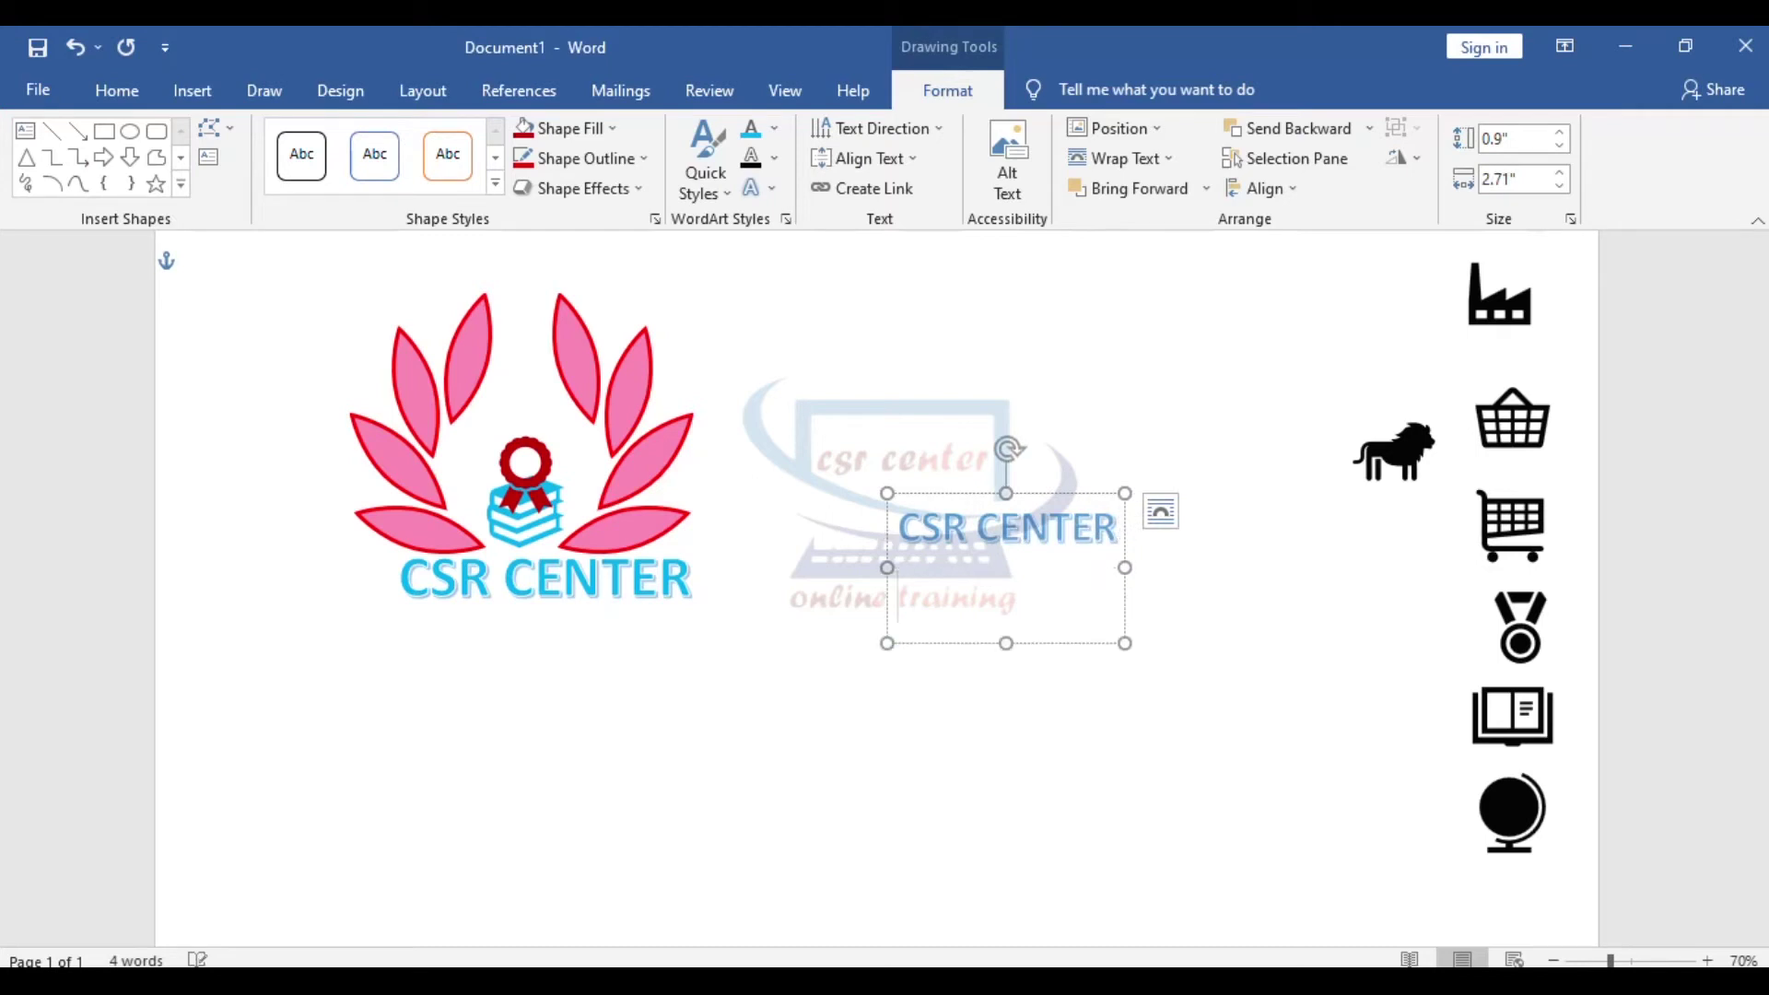
pyautogui.press('Return')
pyautogui.press('Return')
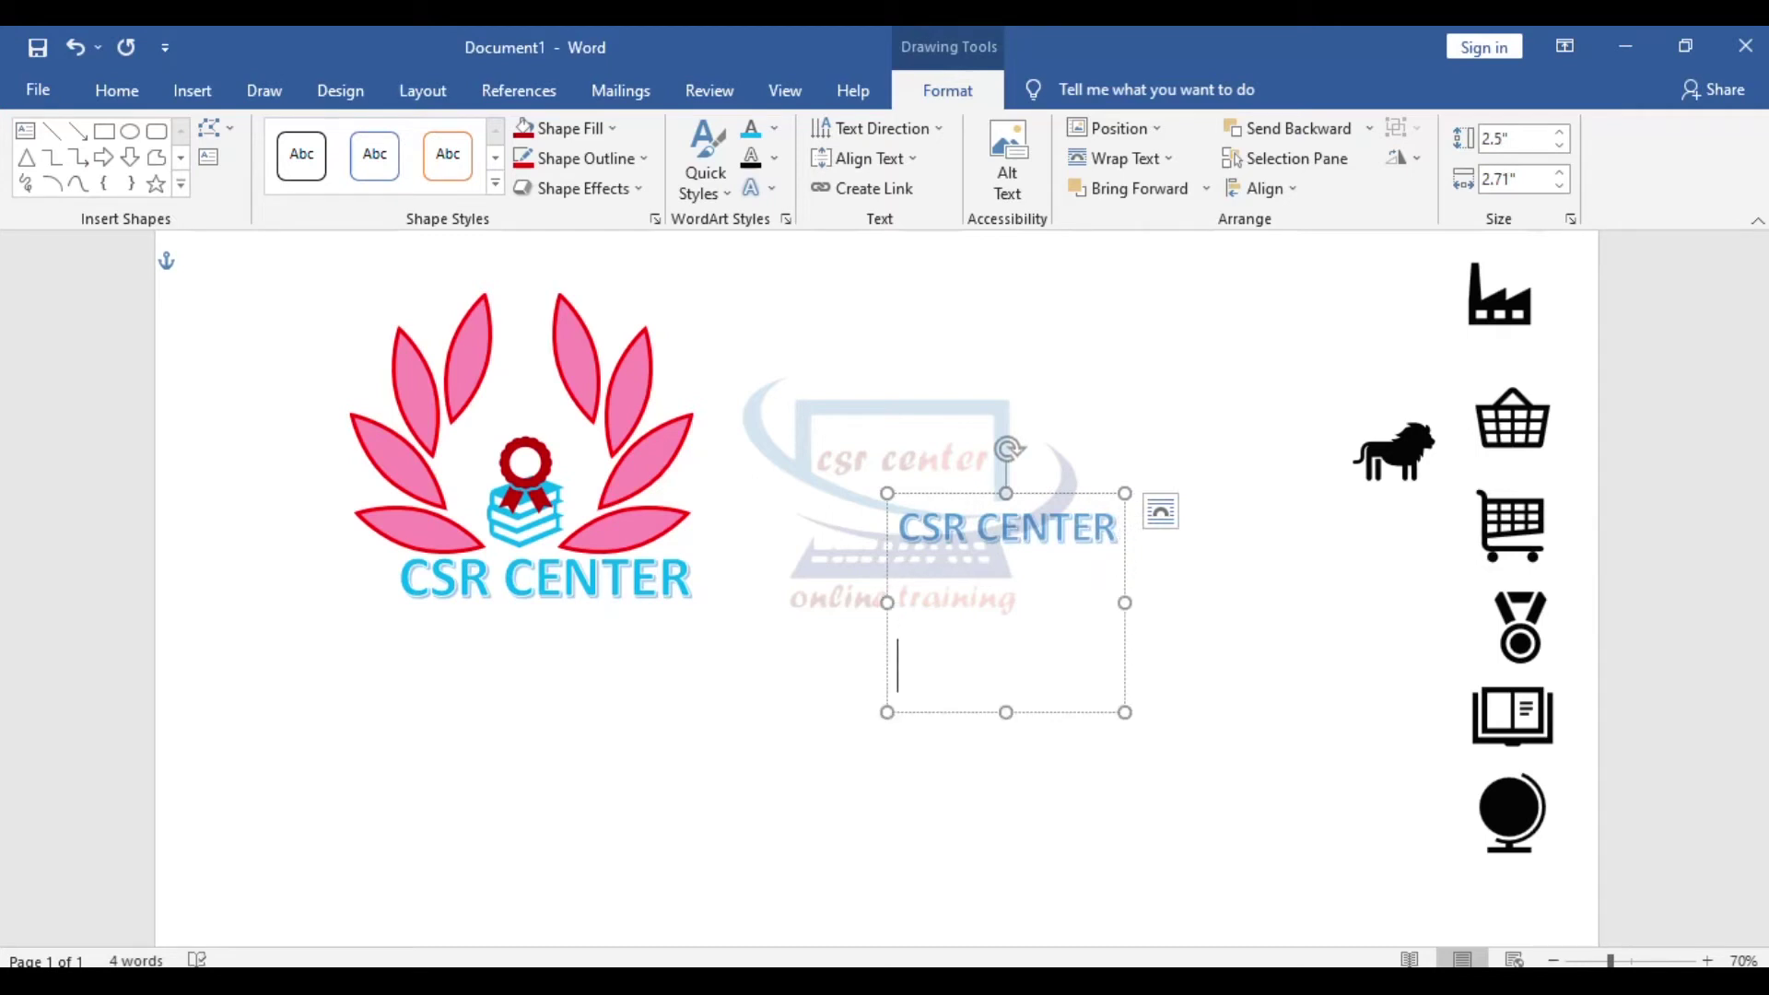
pyautogui.write('Online ')
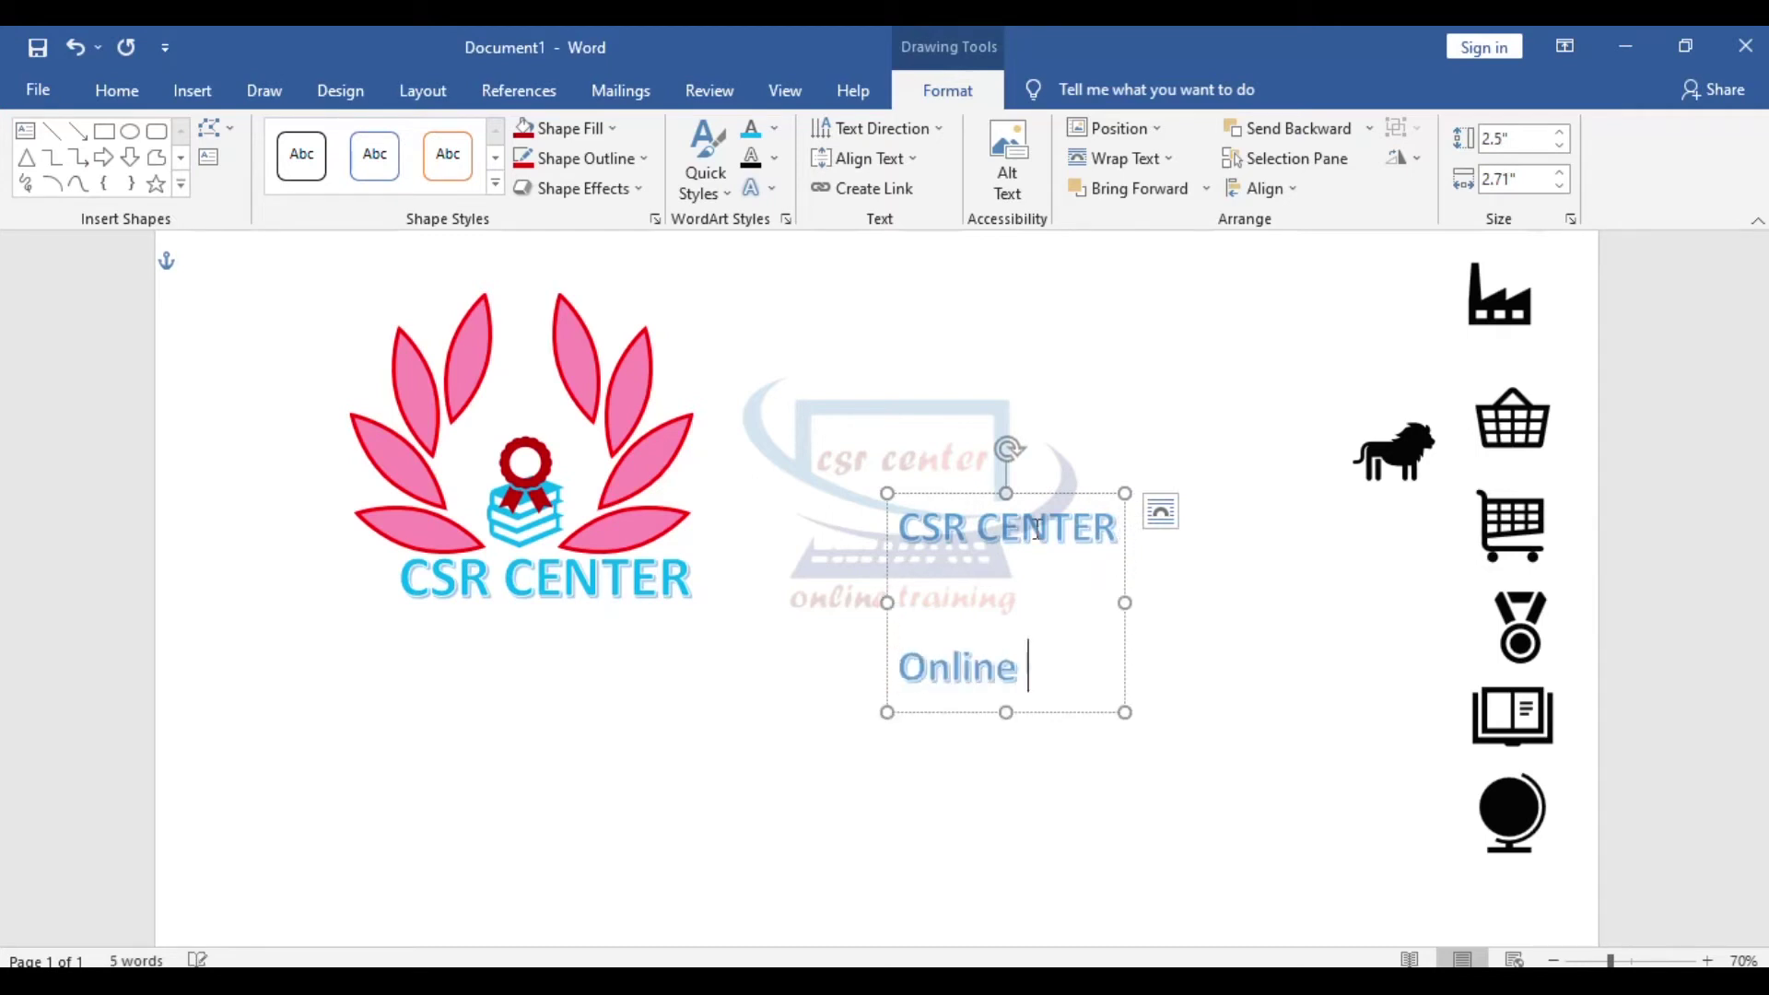
pyautogui.write('Training')
# Try the full-circle Follow Path text transform on the two-line WordArt.
pyautogui.click(1086, 495)
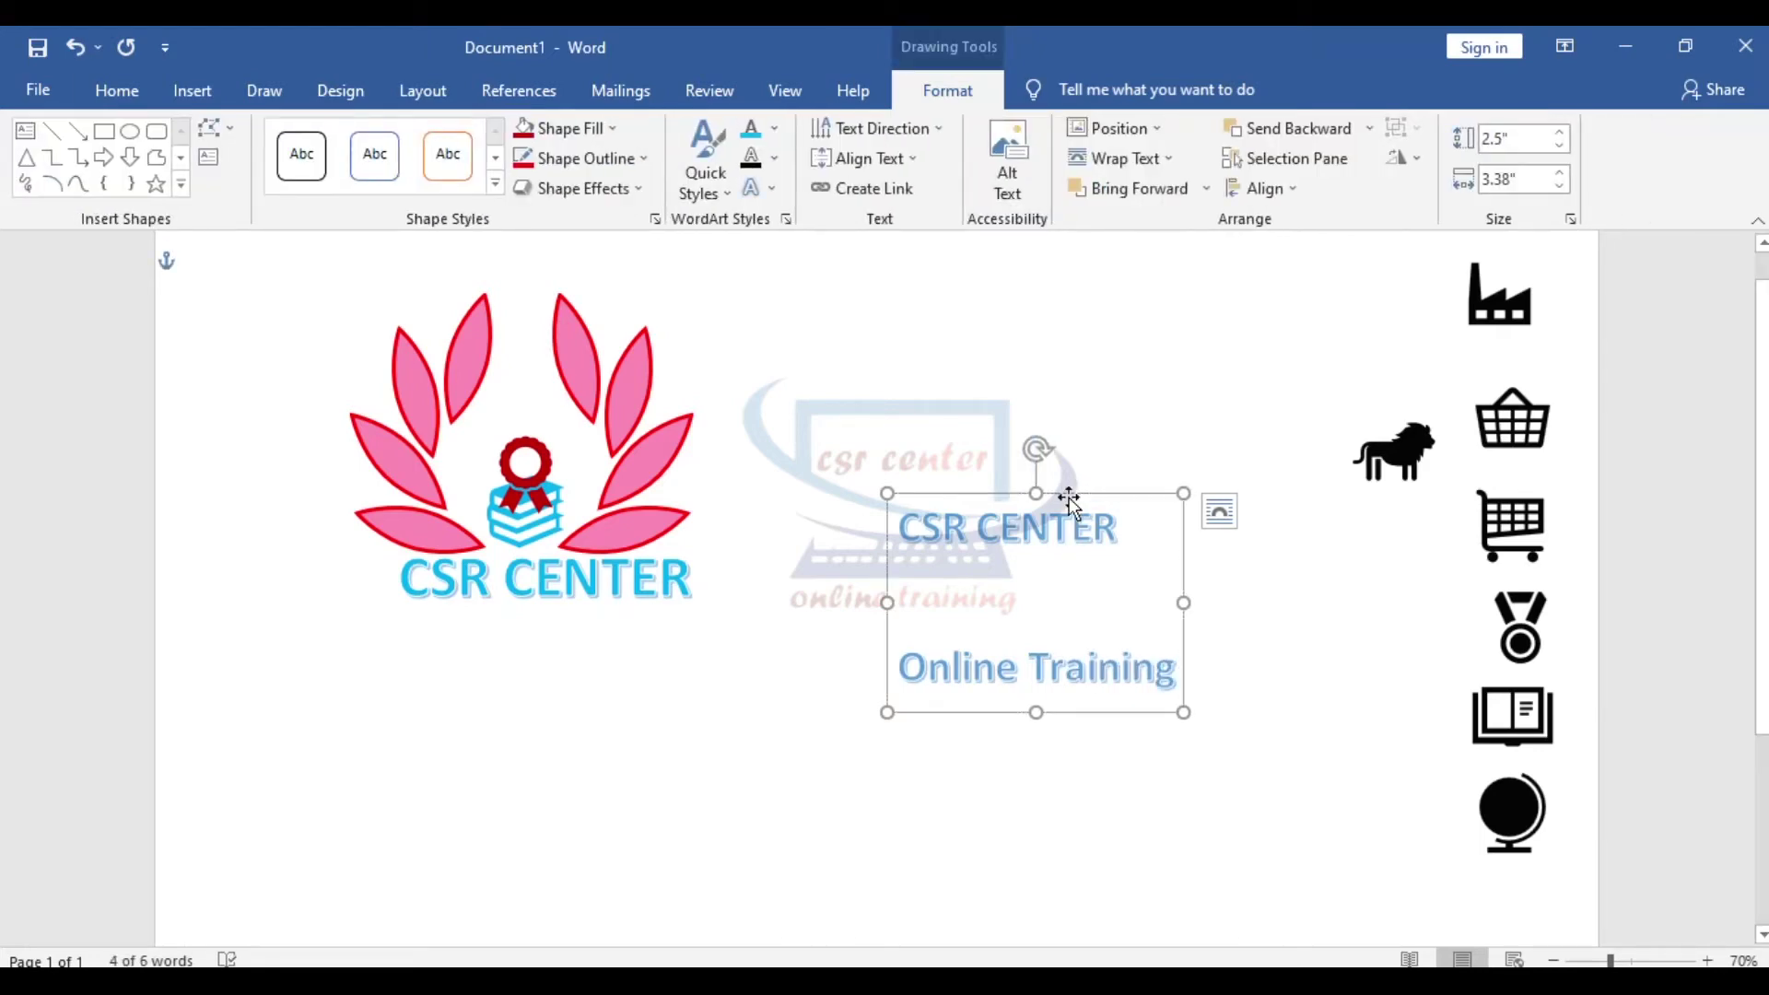
pyautogui.click(771, 191)
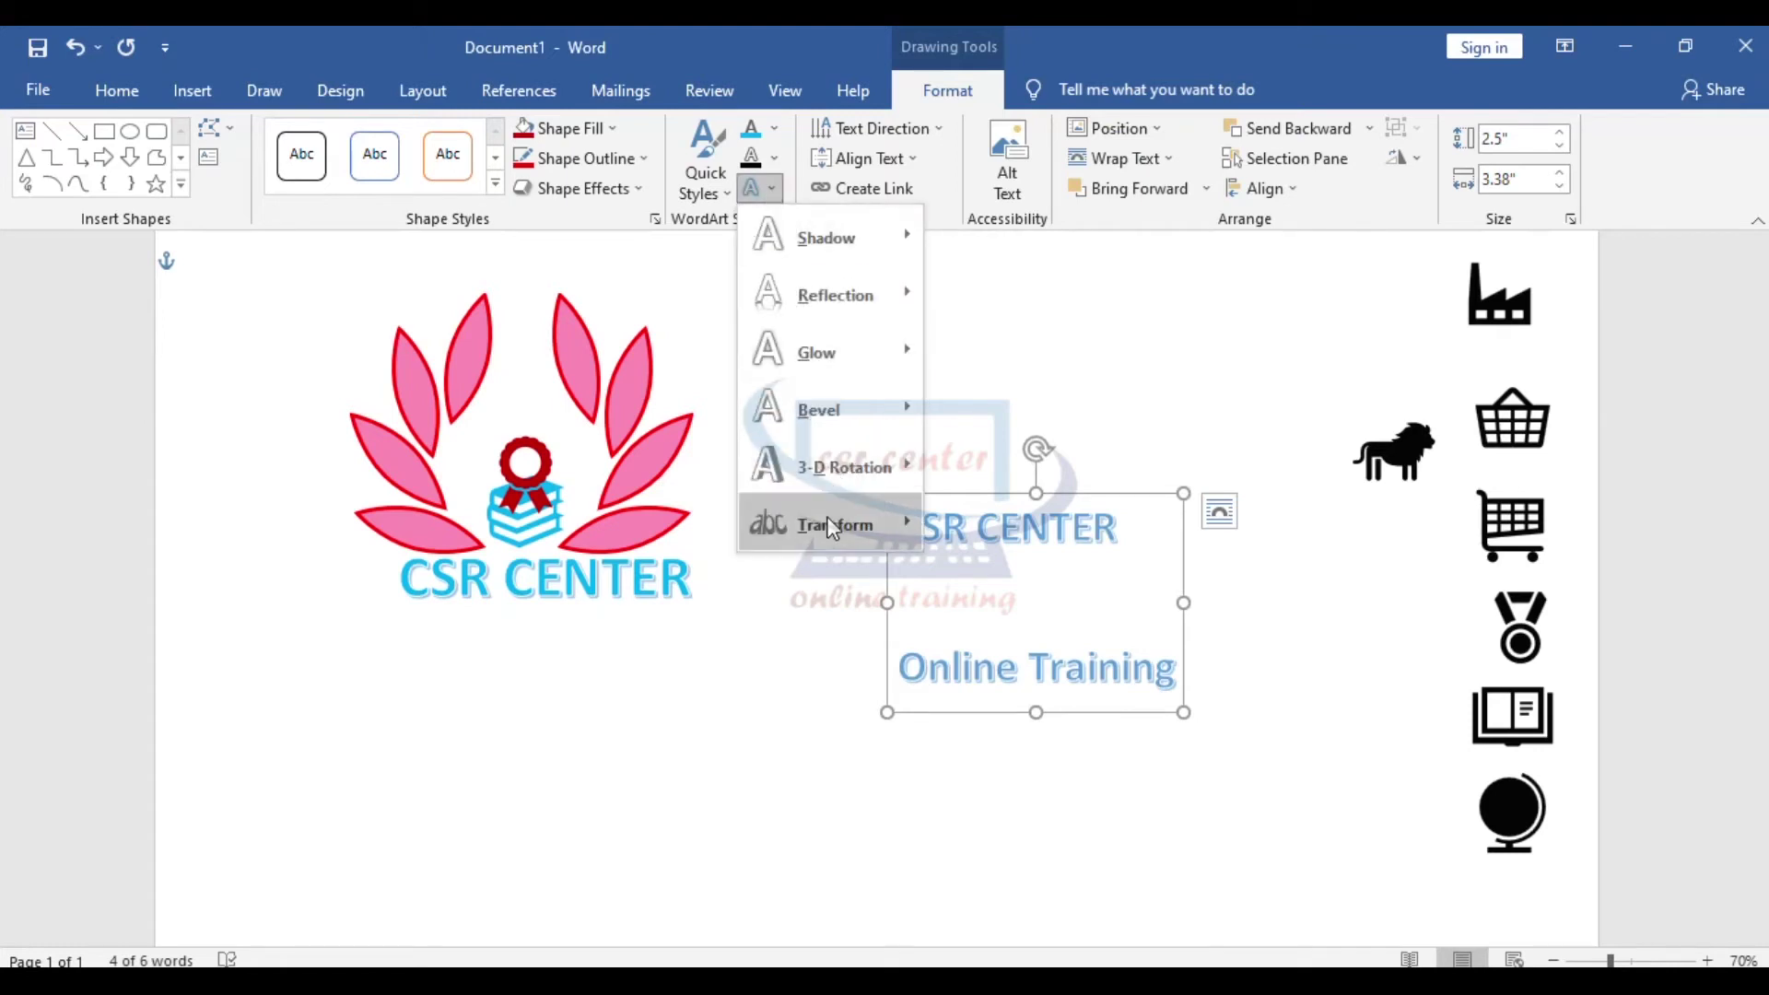
pyautogui.moveTo(828, 520)
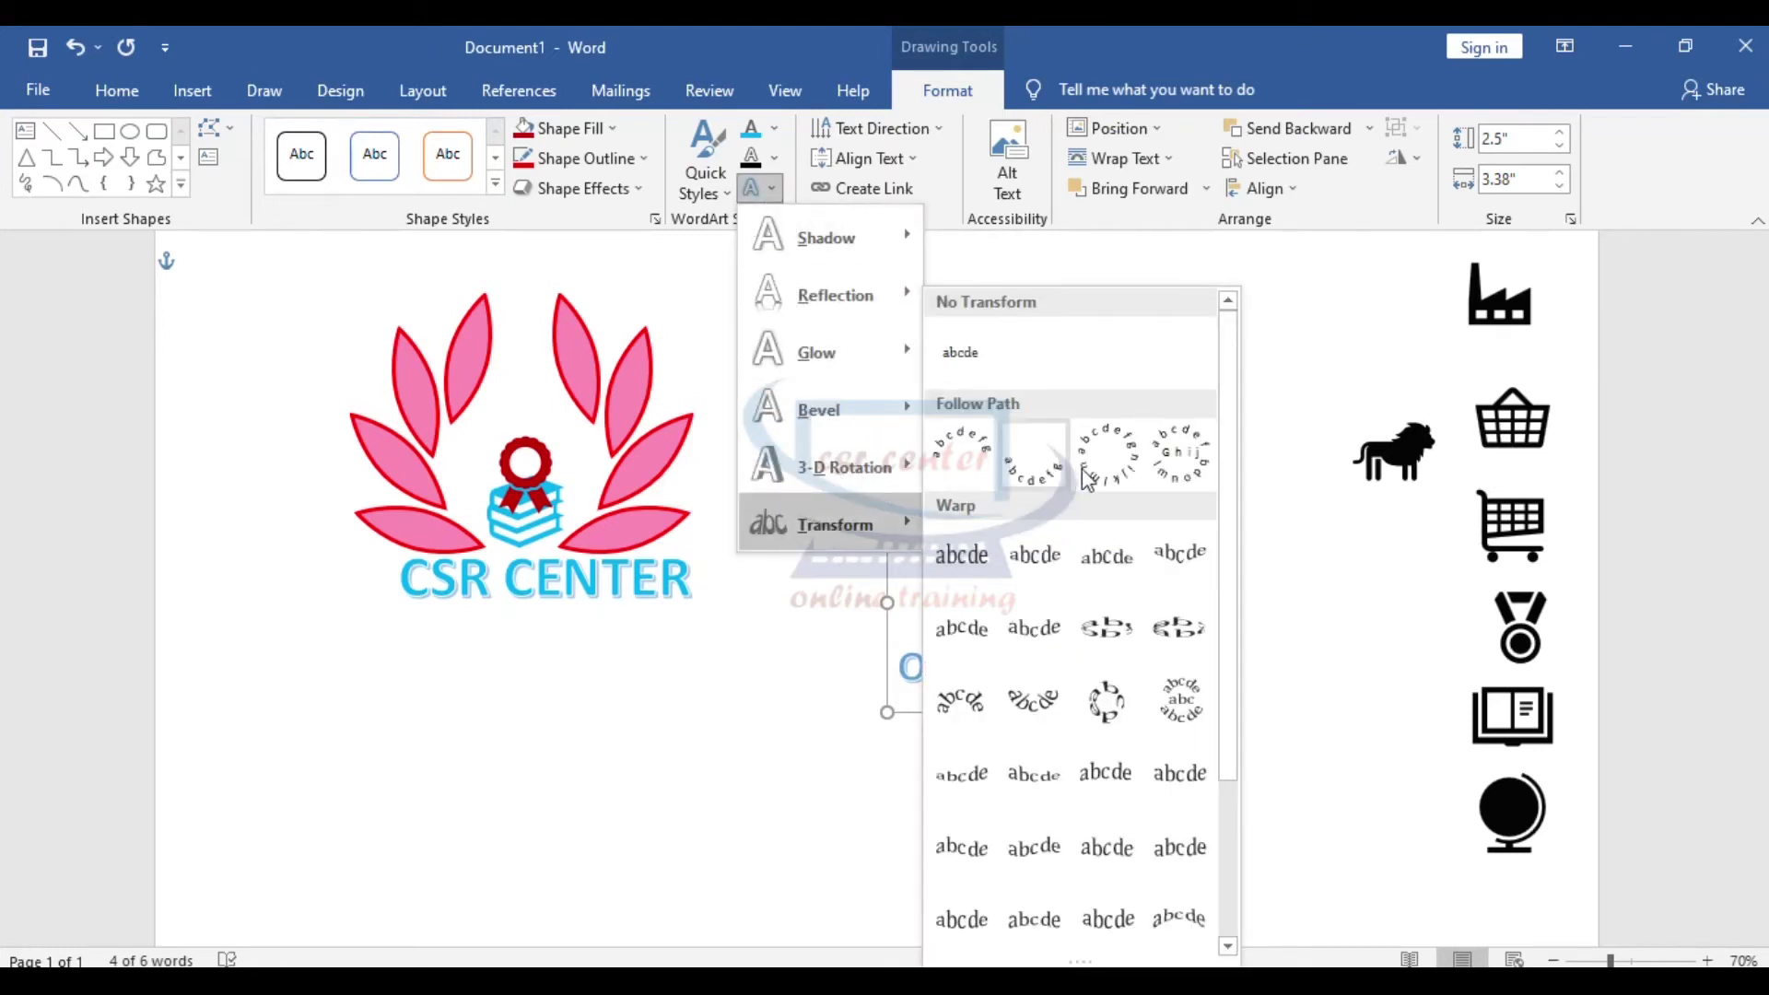
pyautogui.click(1109, 458)
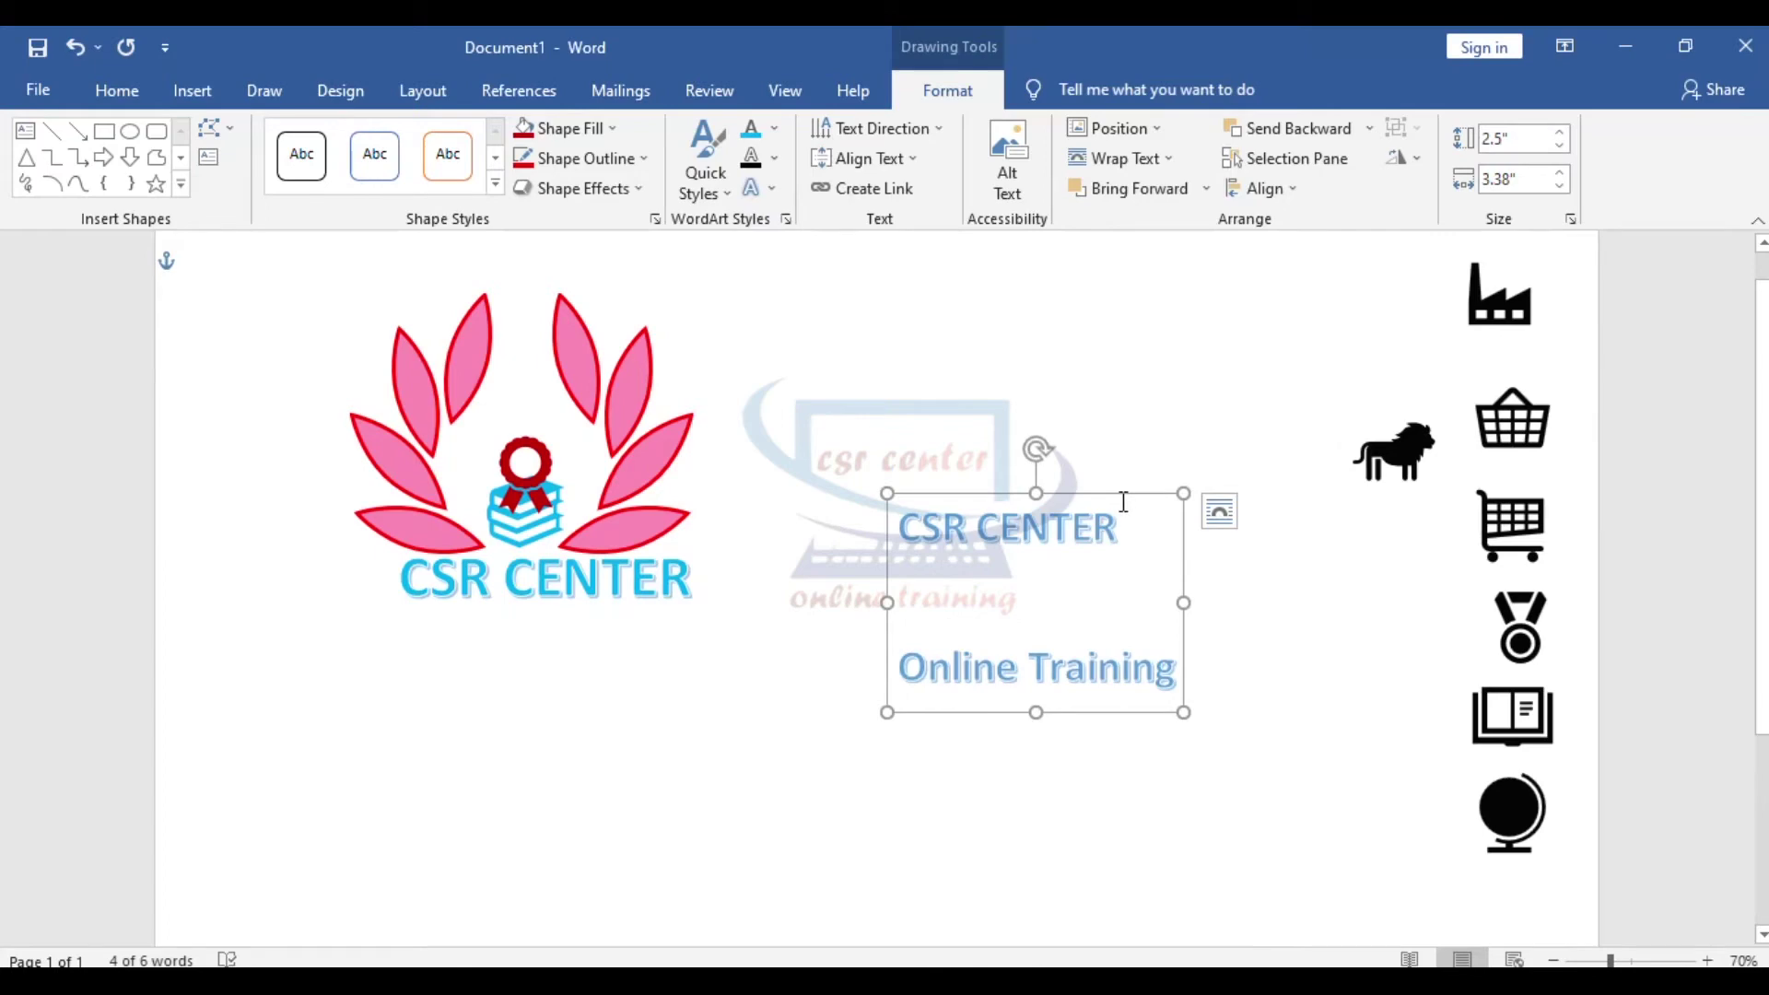
# Move the two-line WordArt to the empty area below the logo and apply the circular three-line Warp transform to its text.
pyautogui.moveTo(1111, 497); pyautogui.dragTo(442, 653)
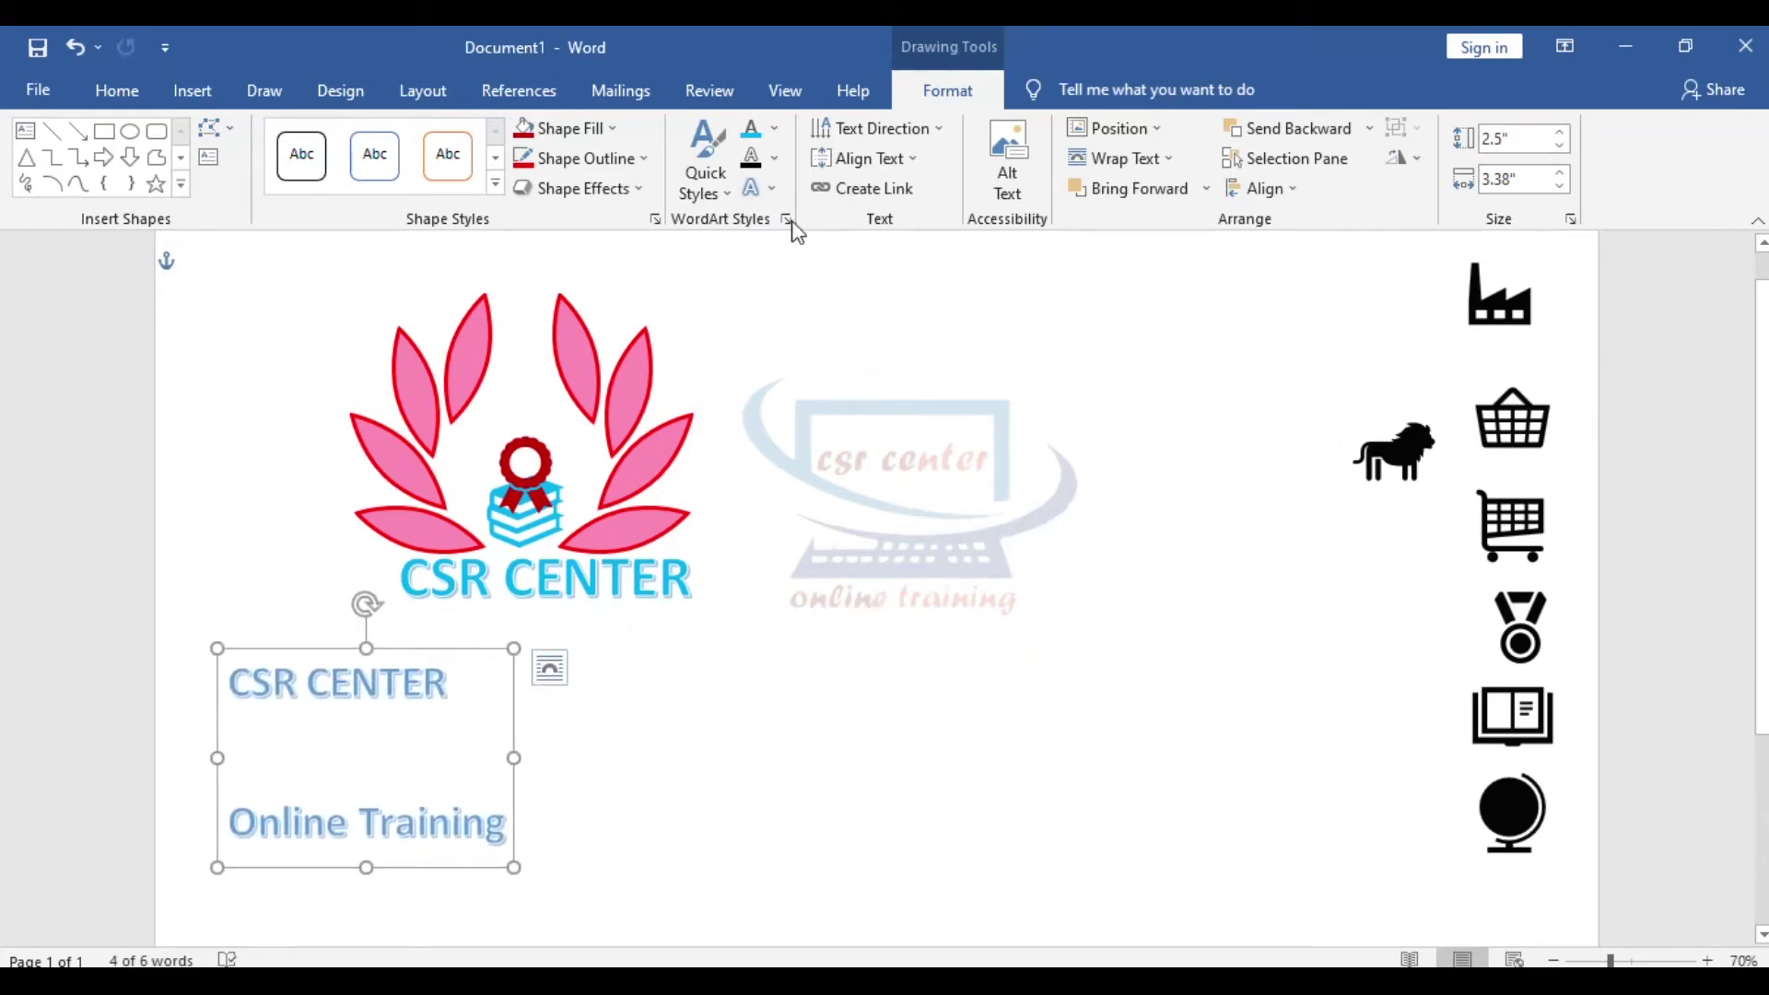
pyautogui.click(758, 188)
pyautogui.moveTo(865, 527)
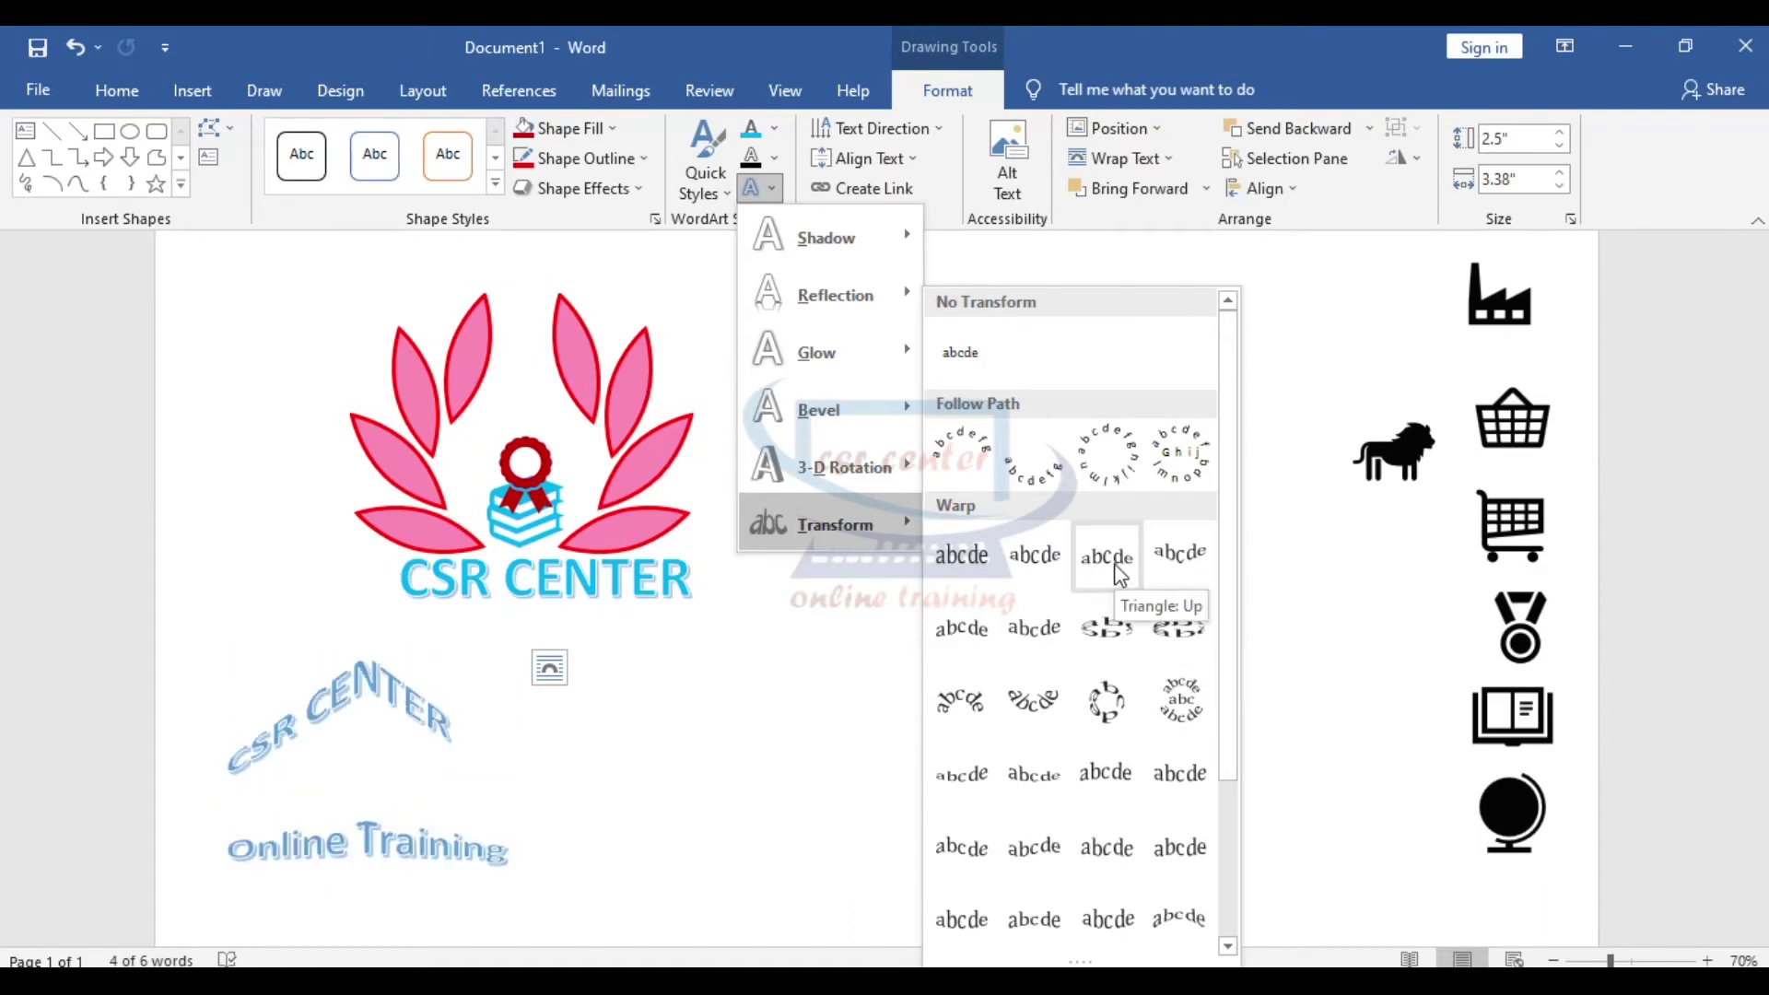
pyautogui.click(1191, 703)
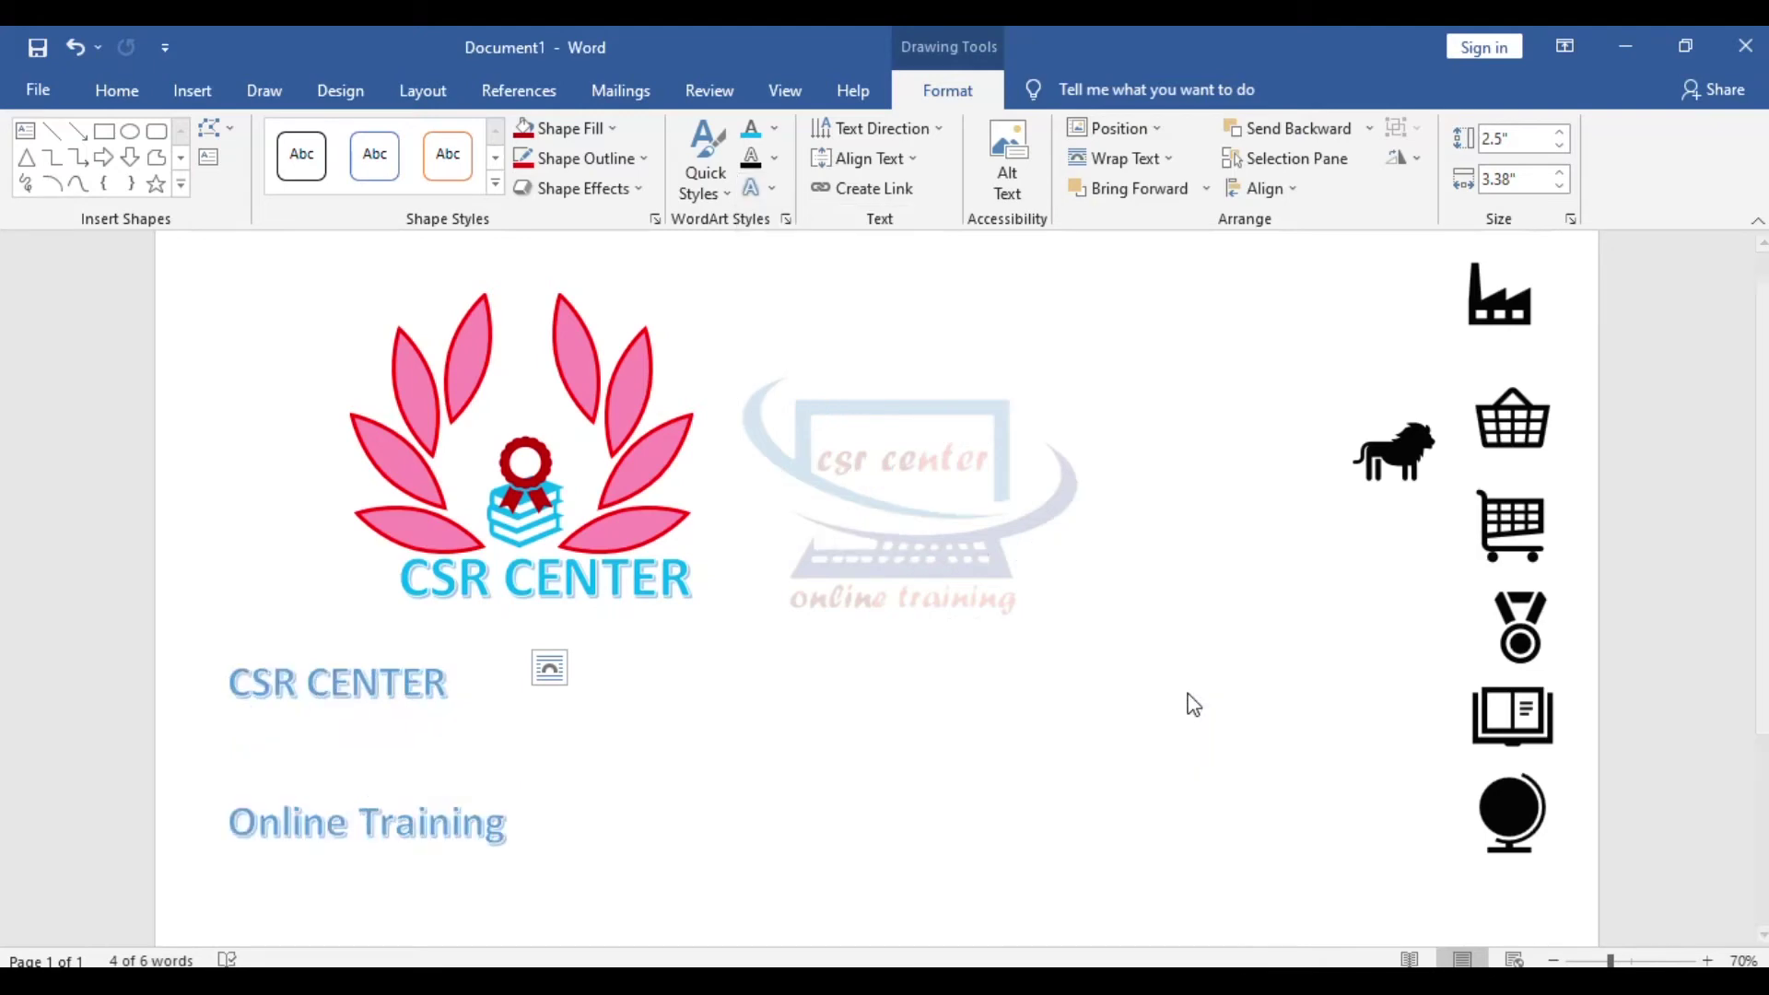
# Center-align both lines of the circular "CSR CENTER" / "Online Training" WordArt.
pyautogui.moveTo(237, 680); pyautogui.dragTo(474, 841)
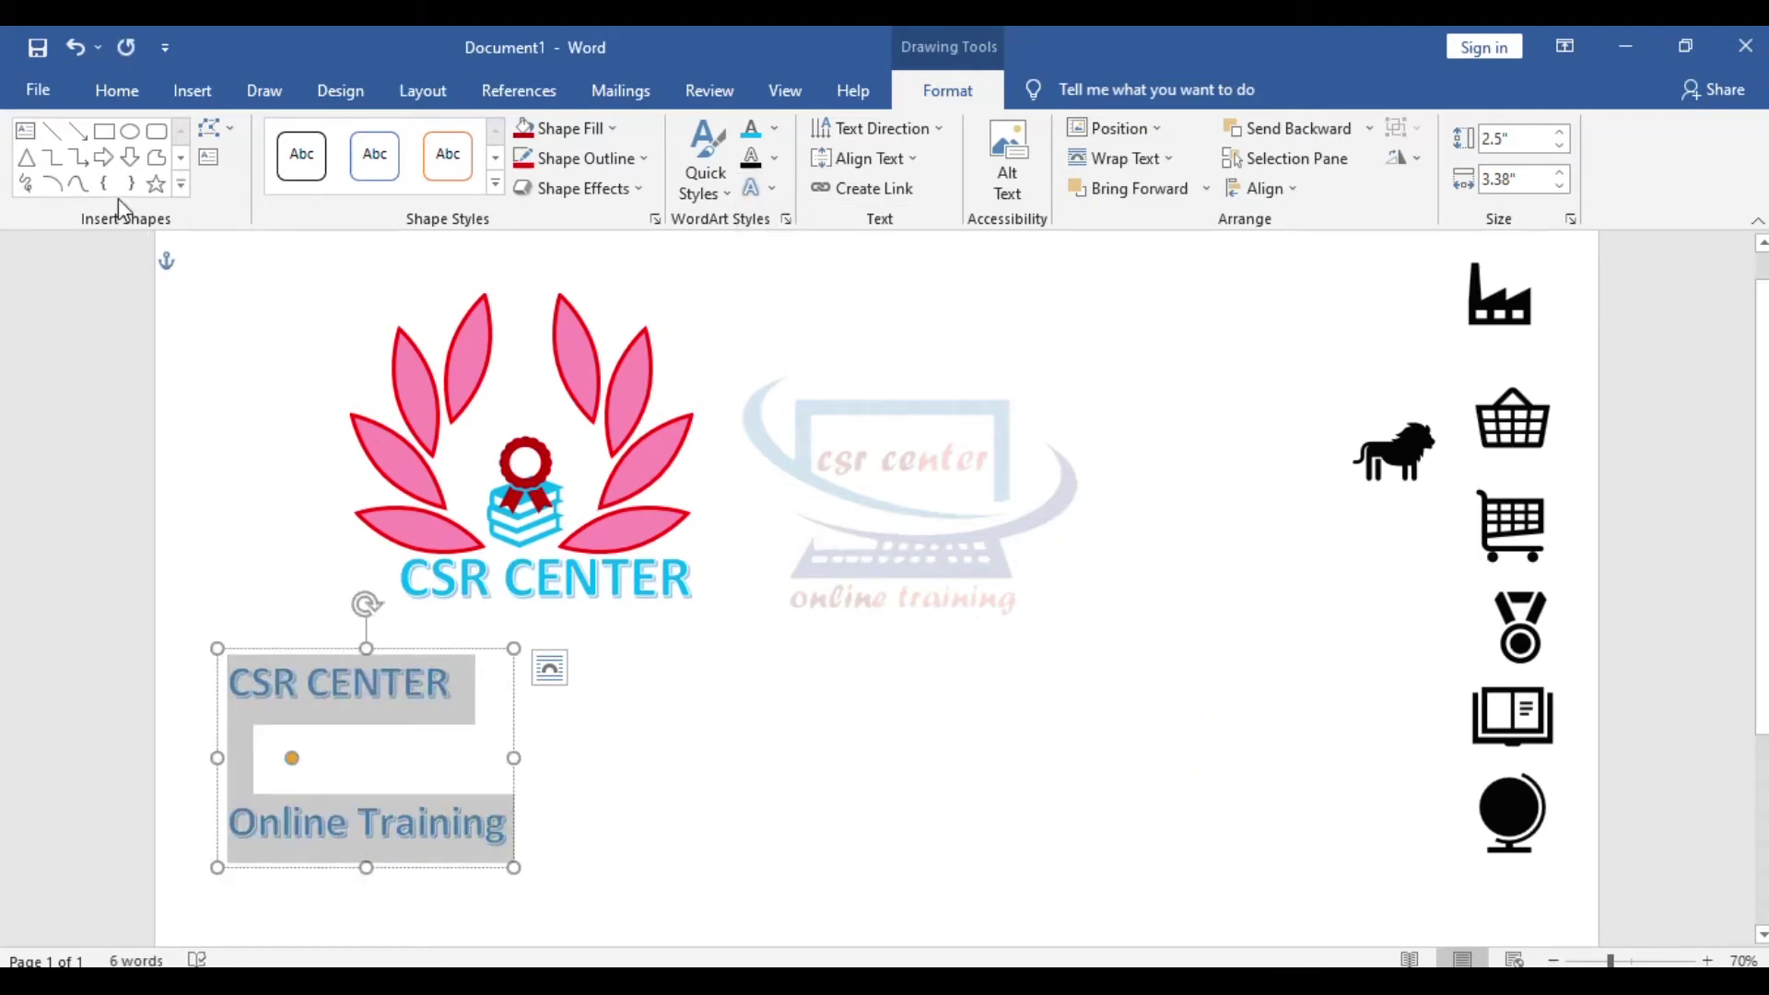
pyautogui.click(113, 99)
pyautogui.click(658, 178)
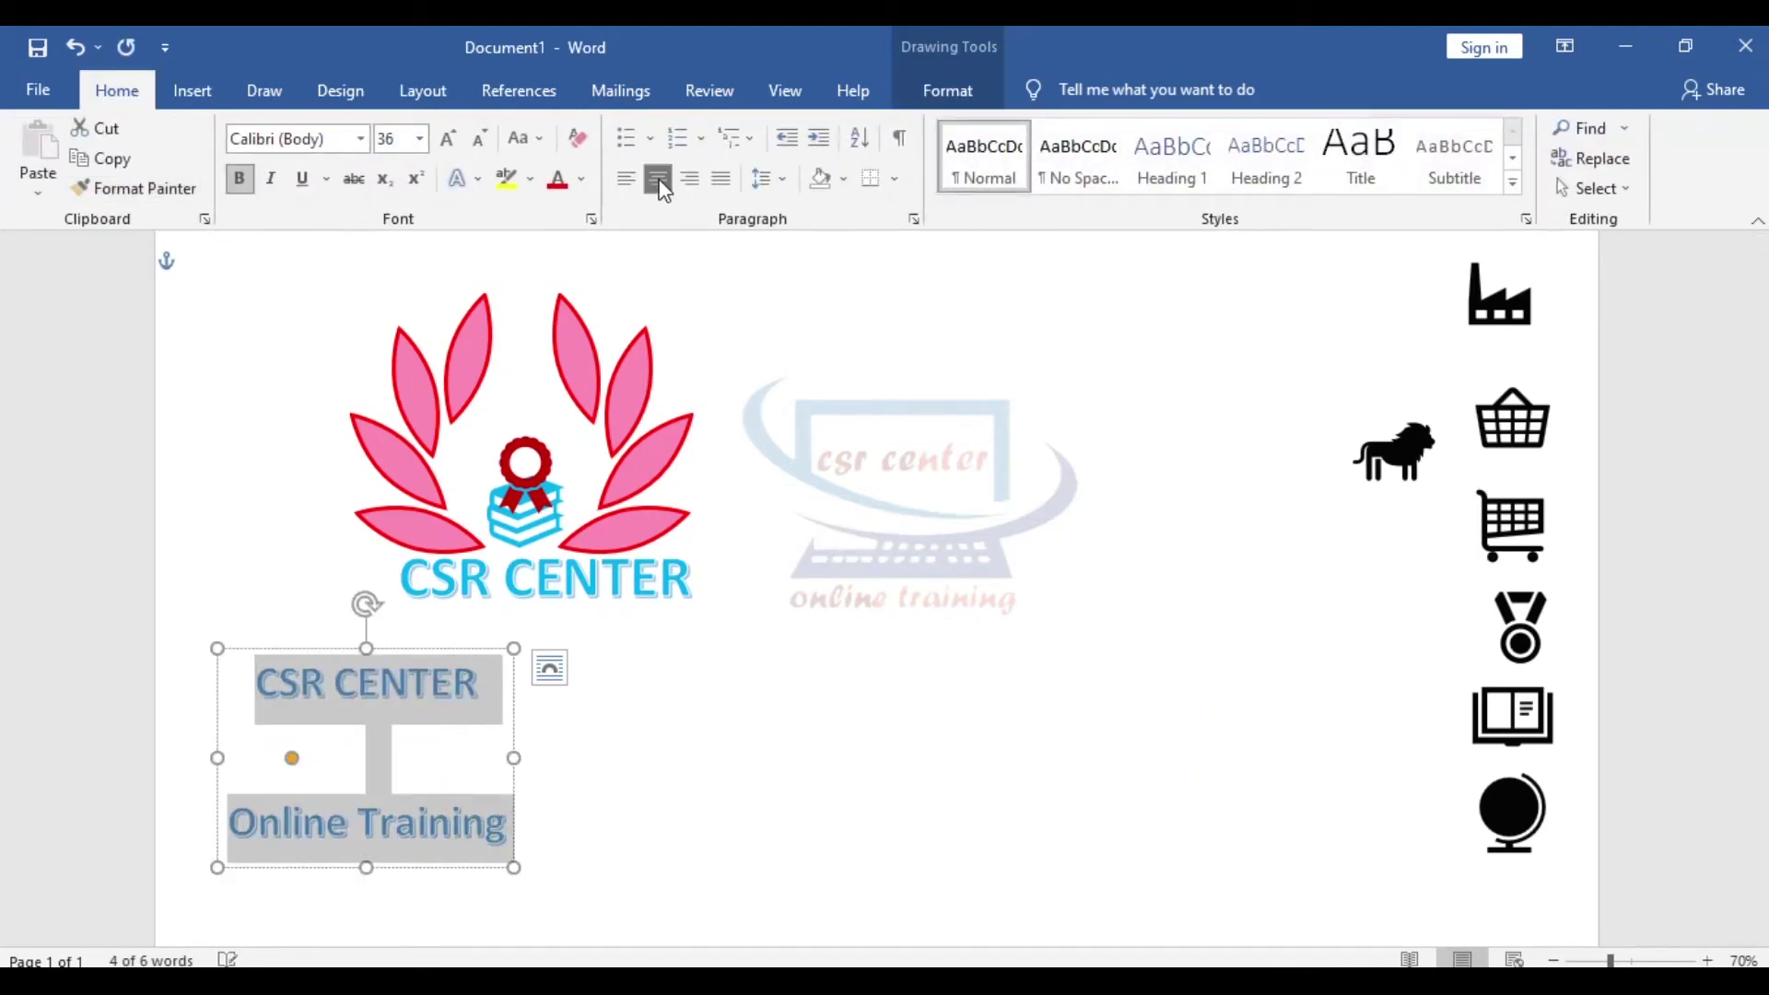
pyautogui.click(613, 815)
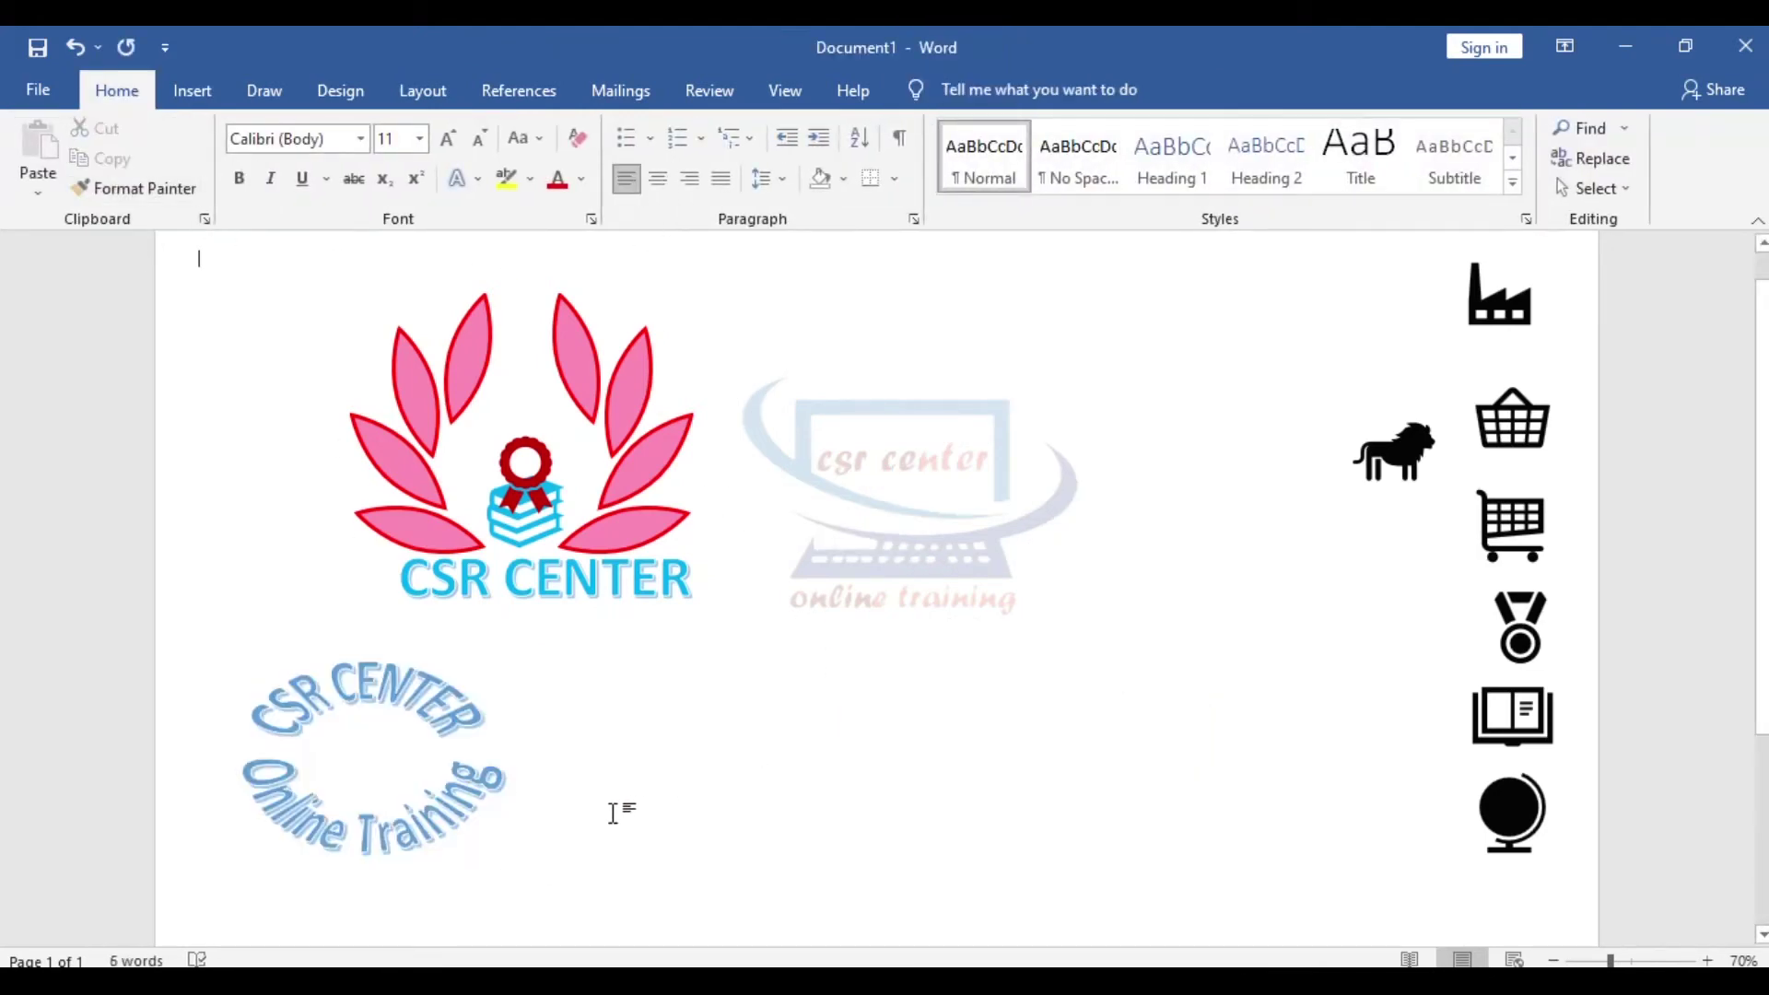
# Move the circular WordArt to the empty area beside the logo and enlarge it to about 6.1" wide and 5.43" high.
pyautogui.click(425, 687)
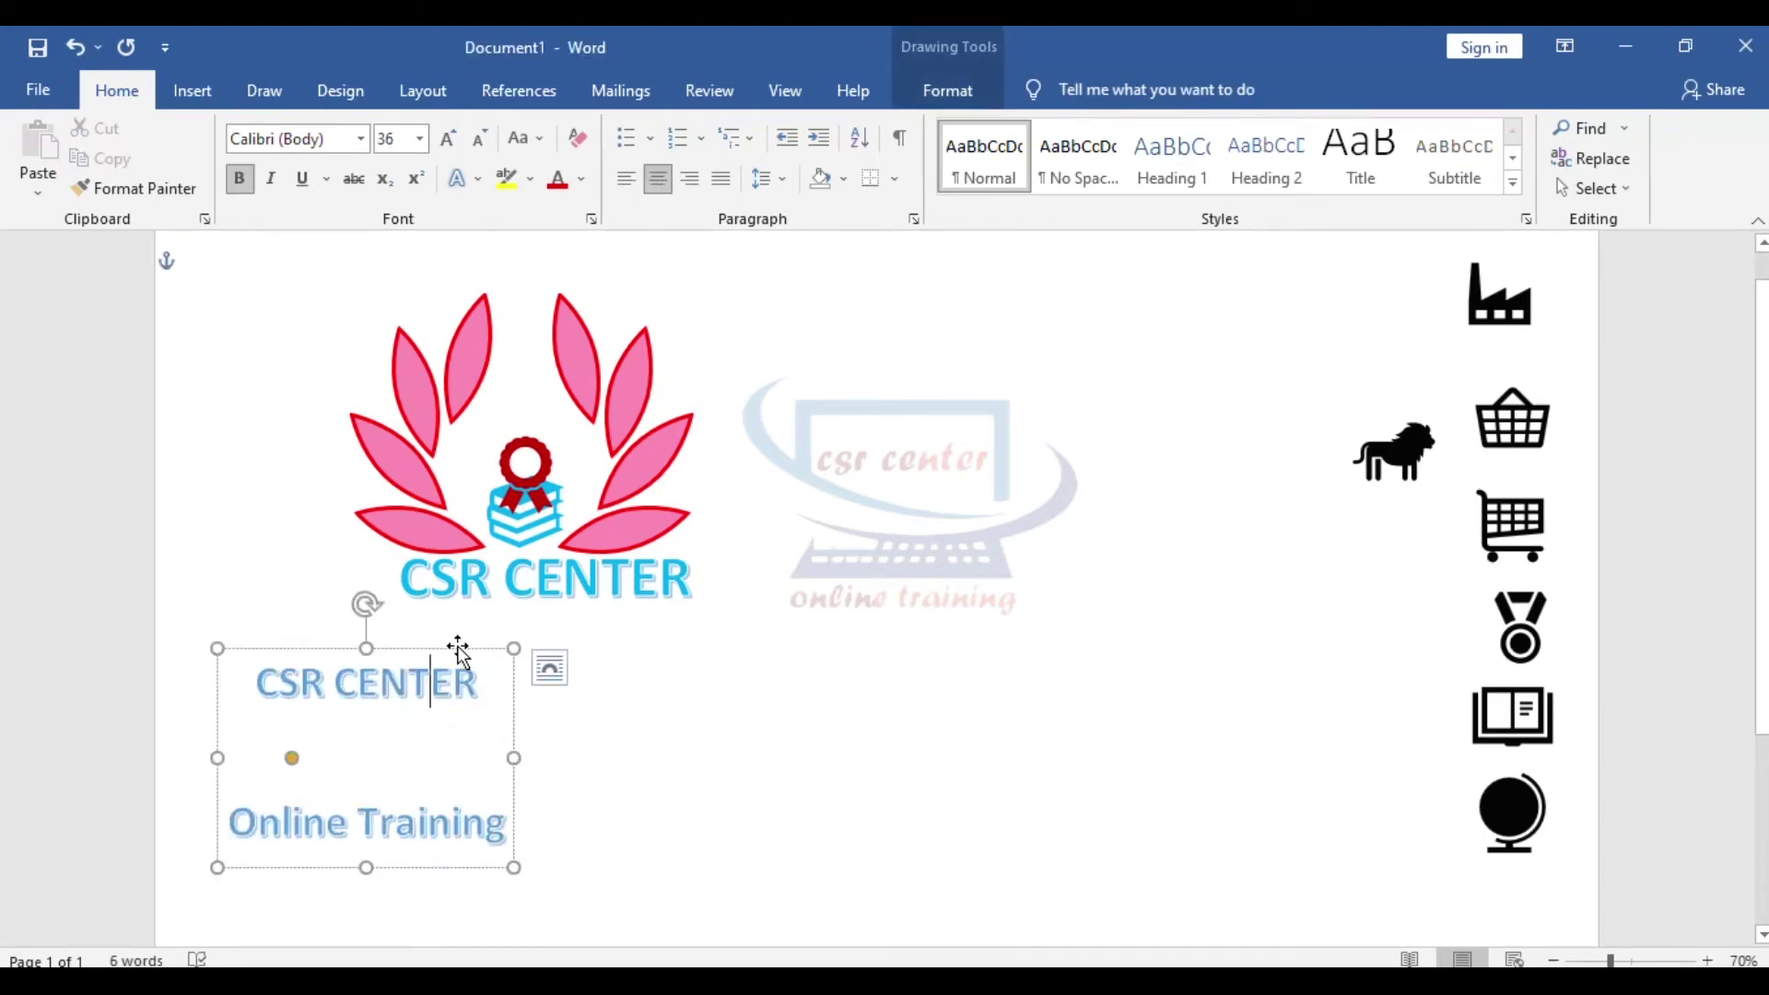
pyautogui.moveTo(458, 649); pyautogui.dragTo(928, 363)
pyautogui.click(1133, 593)
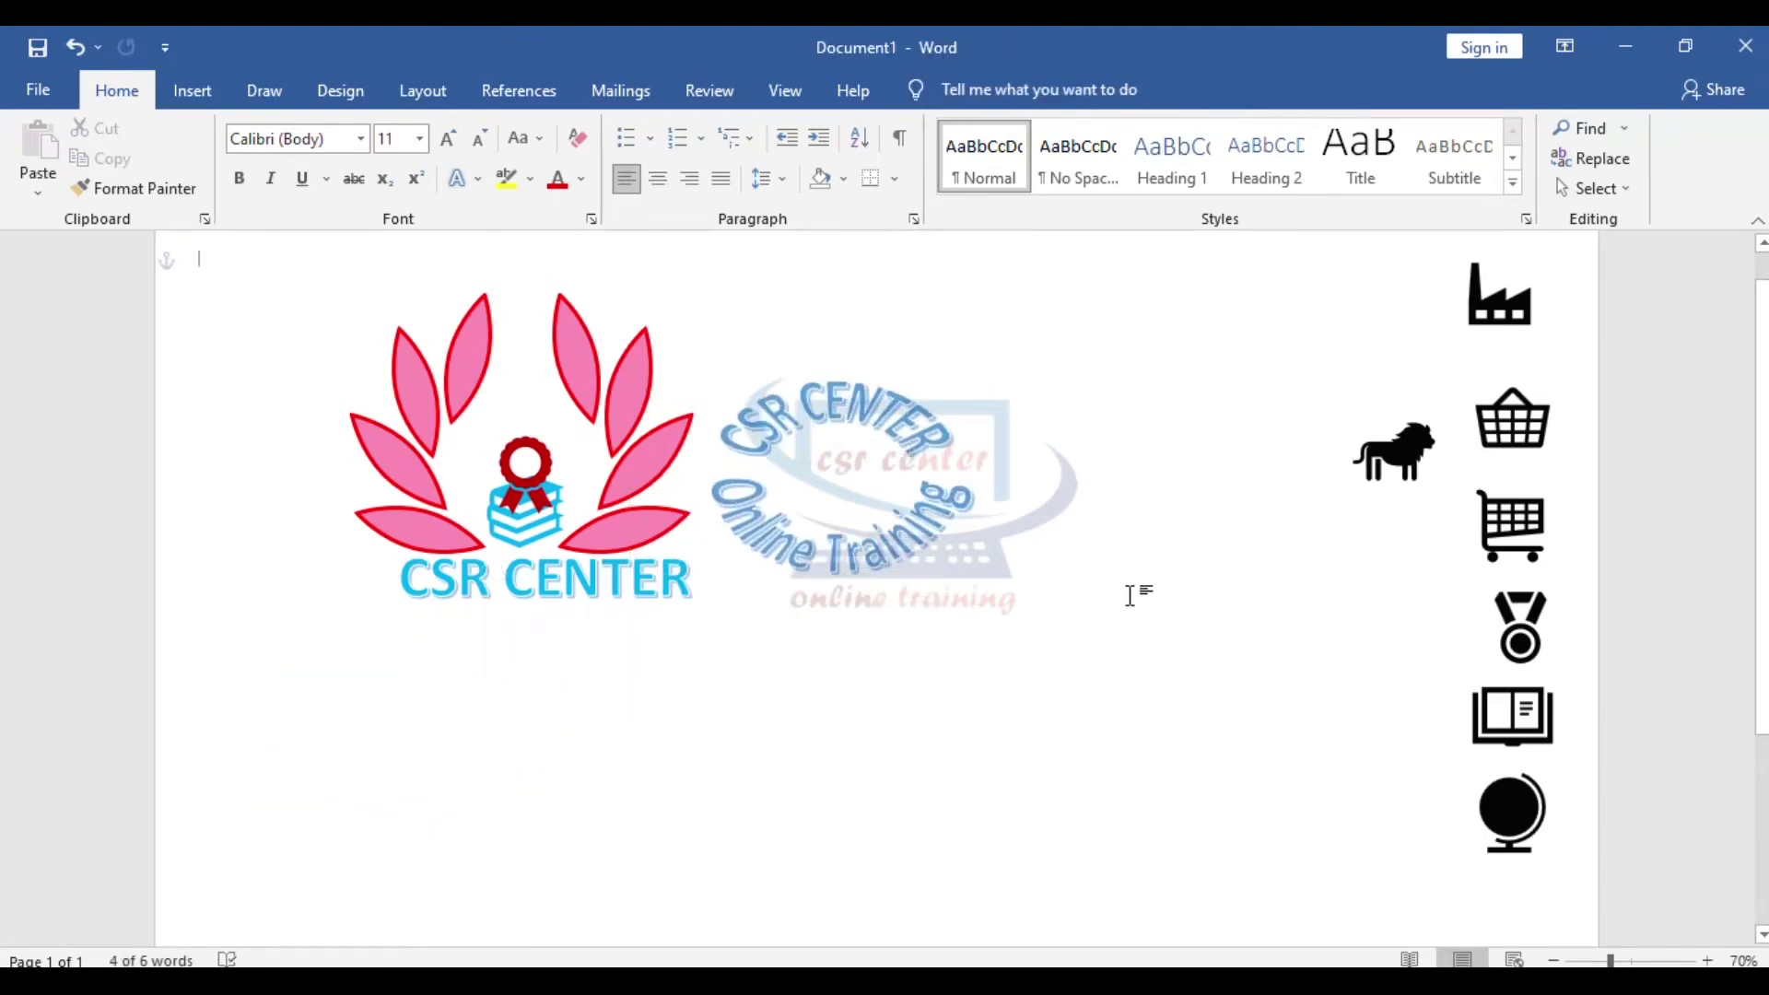
# Draw a donut shape about 6.18" wide and 5.28" high below the logo and fill it with standard yellow.
pyautogui.click(189, 93)
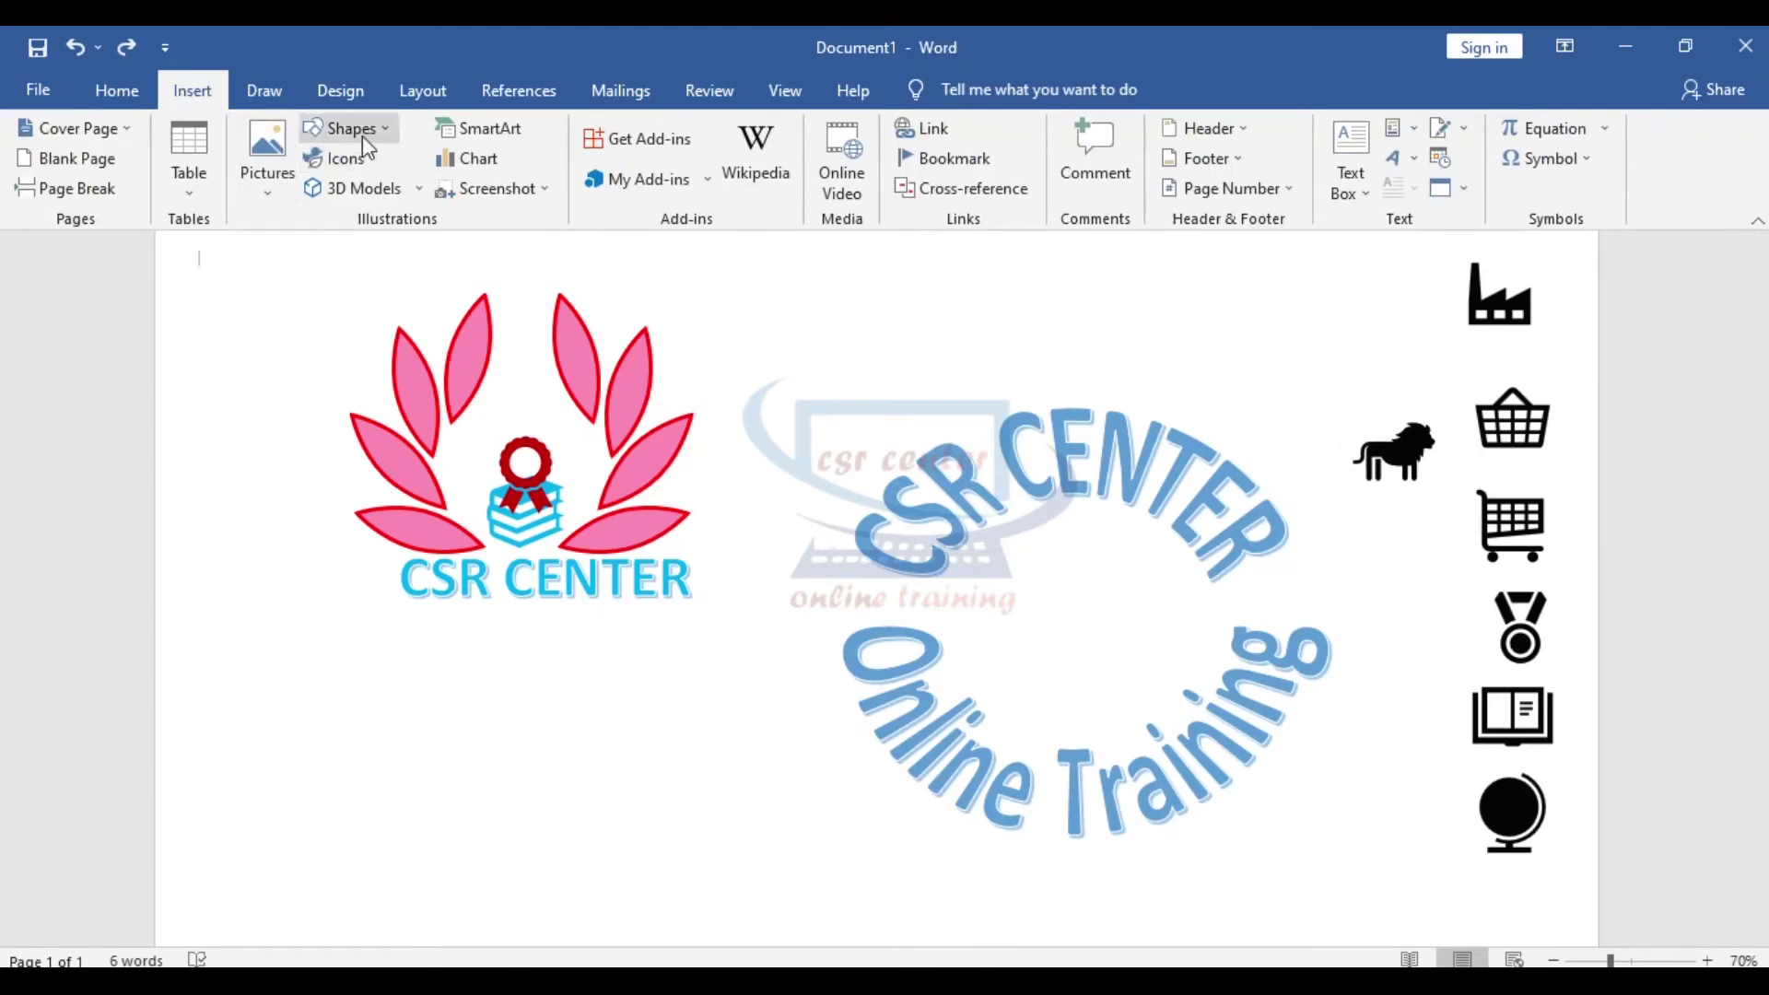
pyautogui.click(387, 130)
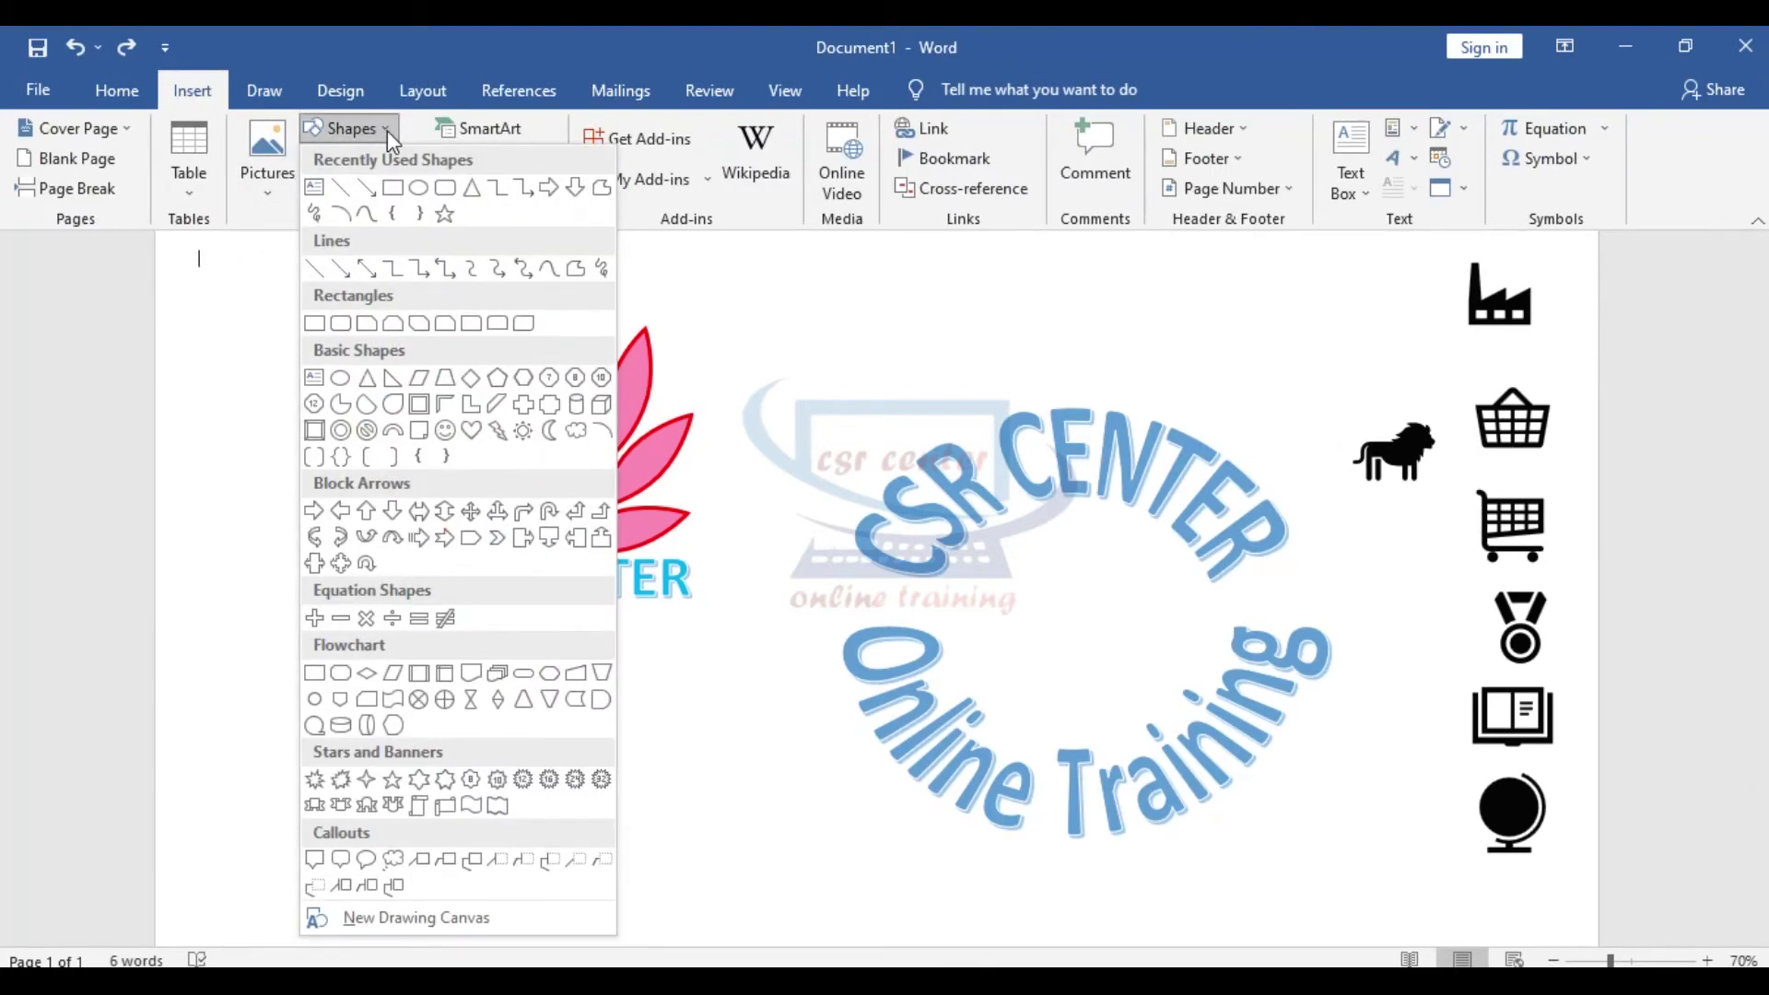
pyautogui.click(340, 429)
pyautogui.scroll(-3, 786, 664)
pyautogui.moveTo(351, 477)
pyautogui.mouseDown()
pyautogui.moveTo(473, 754)
pyautogui.moveTo(797, 832)
pyautogui.moveTo(835, 888)
pyautogui.moveTo(761, 760)
pyautogui.moveTo(818, 838)
pyautogui.mouseUp()
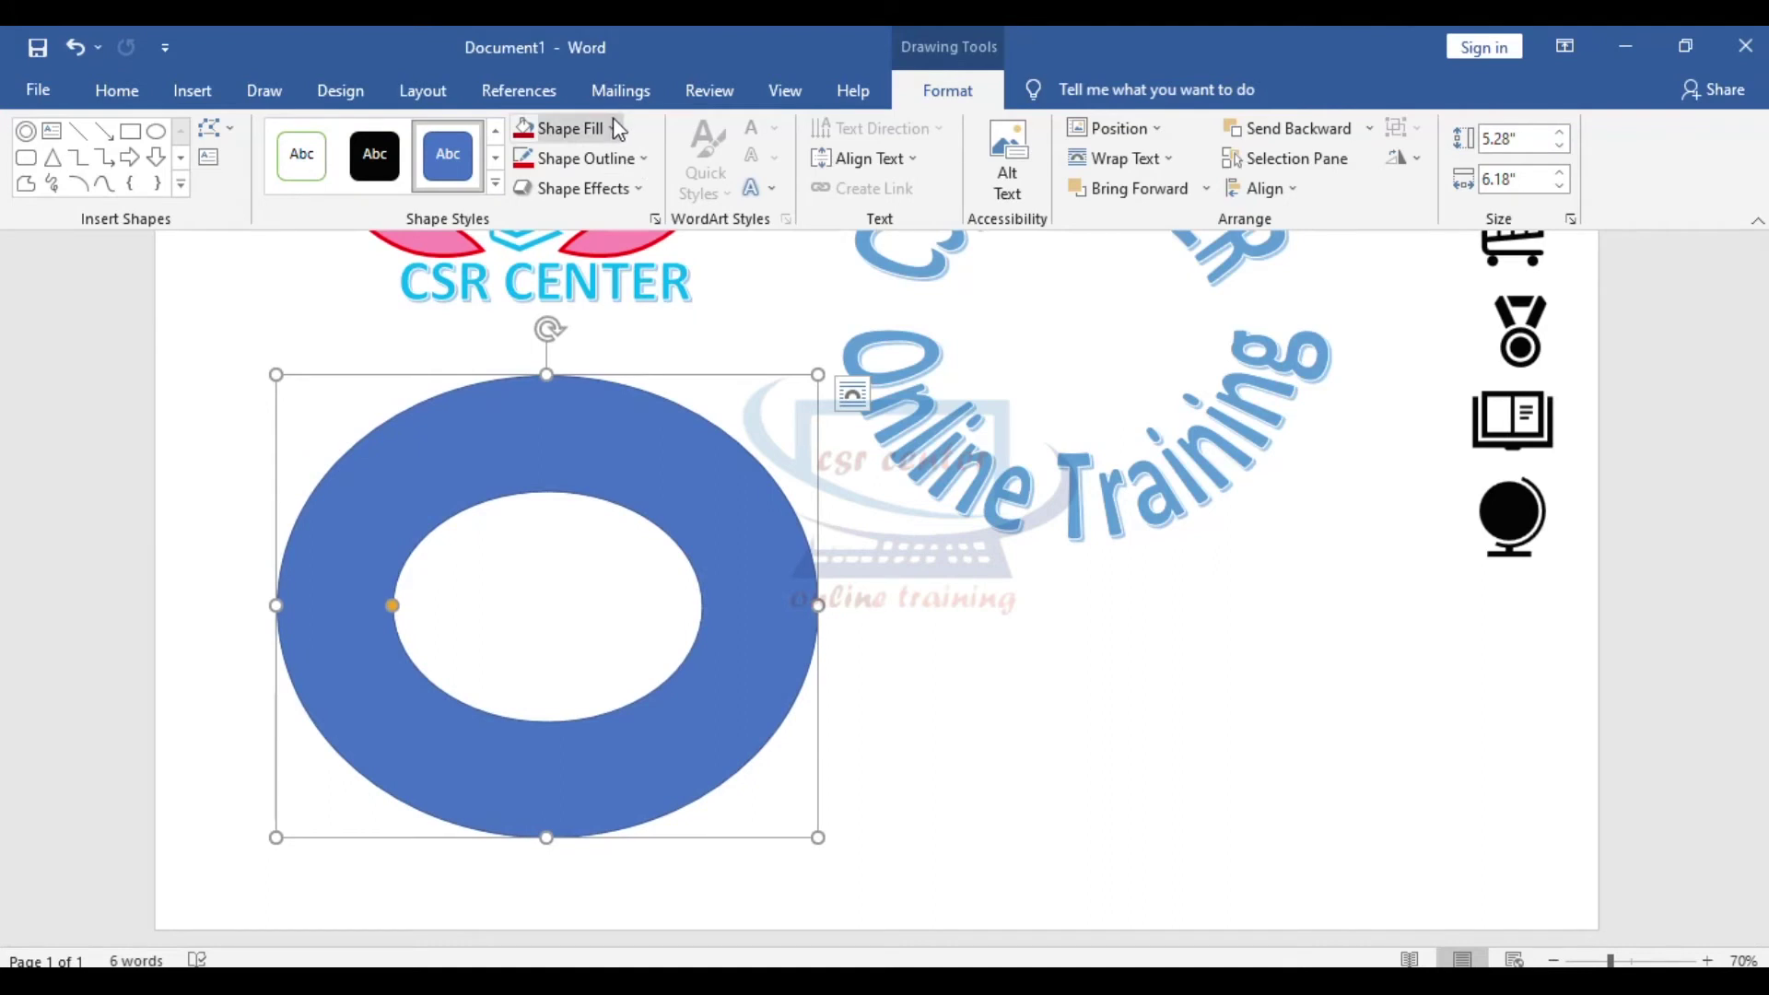
pyautogui.click(616, 127)
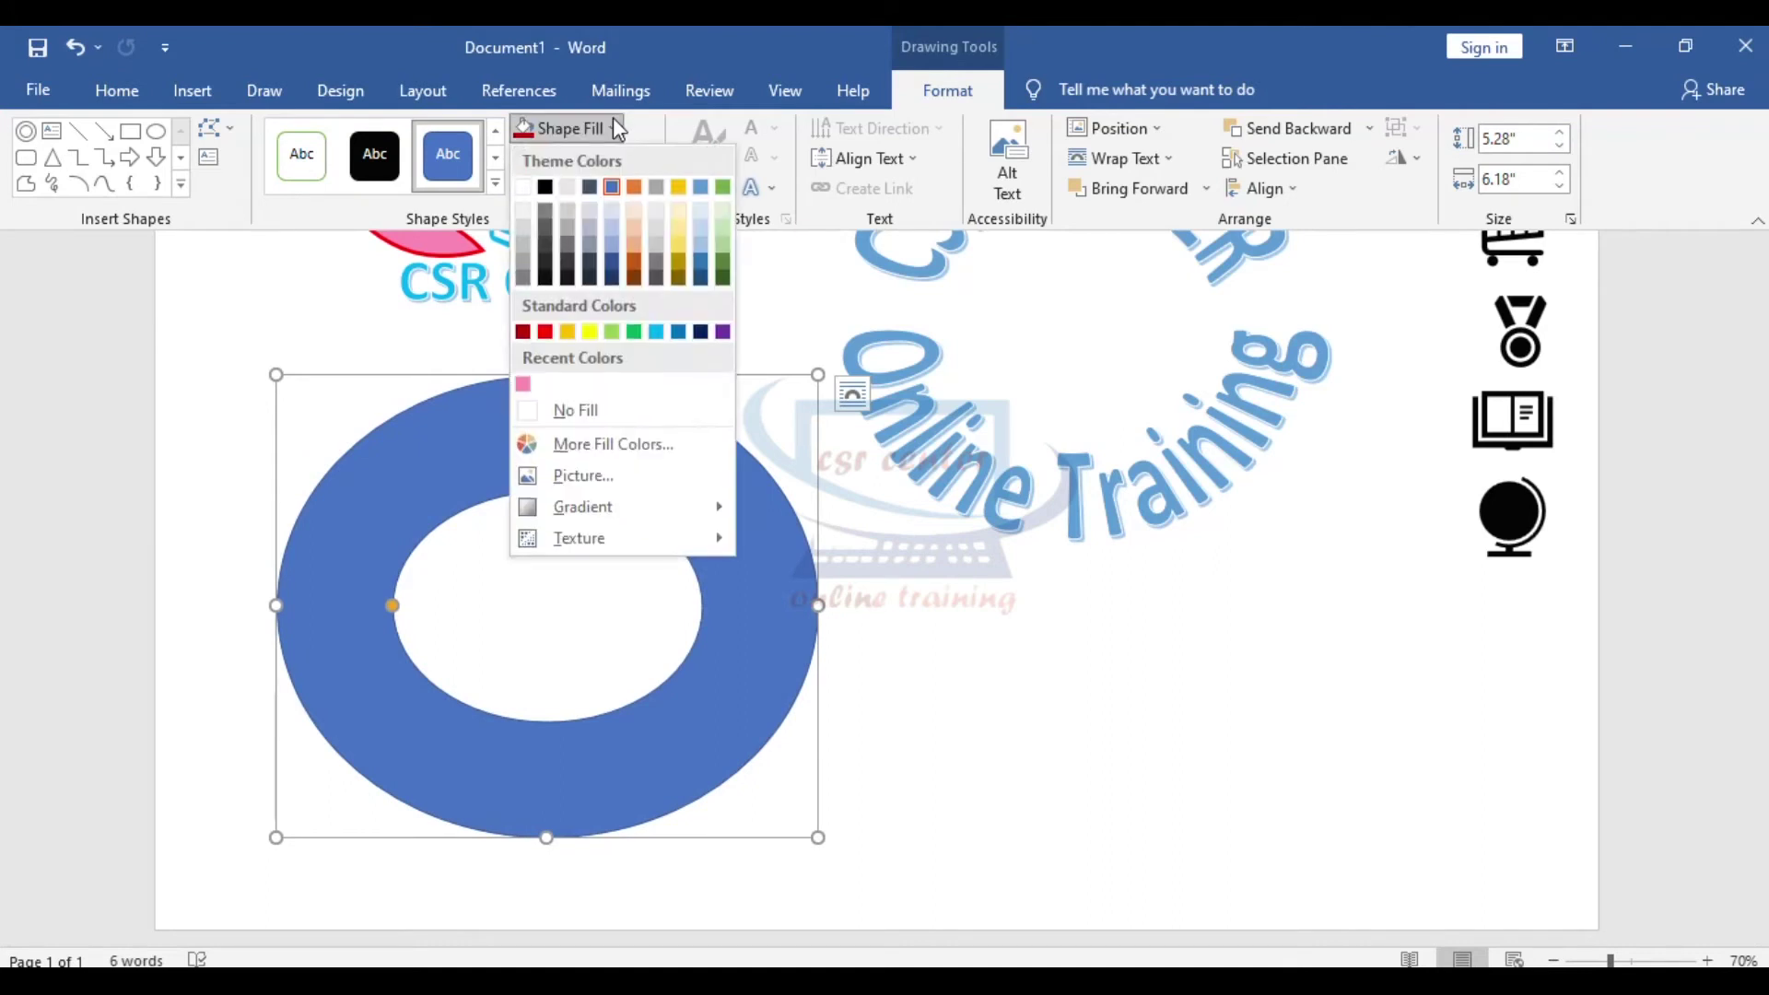
pyautogui.click(589, 332)
# Move the circular WordArt over the yellow ring and bring it to the front.
pyautogui.click(1225, 441)
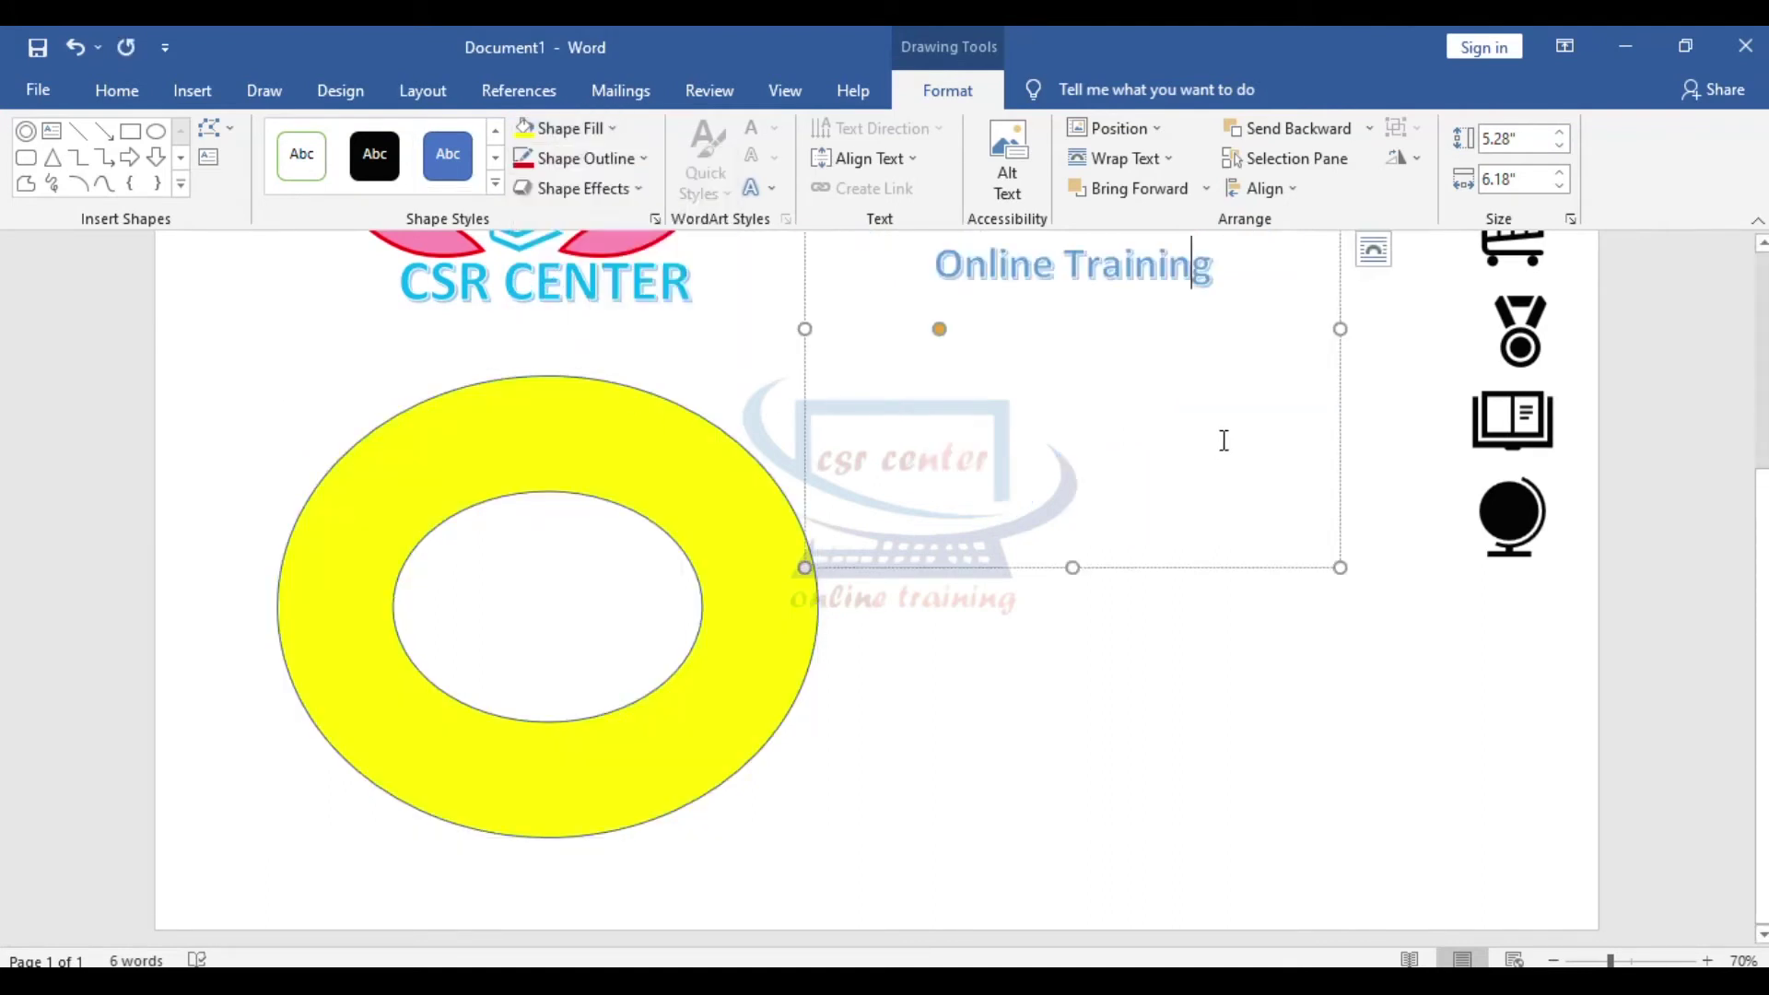
pyautogui.moveTo(1308, 568); pyautogui.dragTo(818, 832)
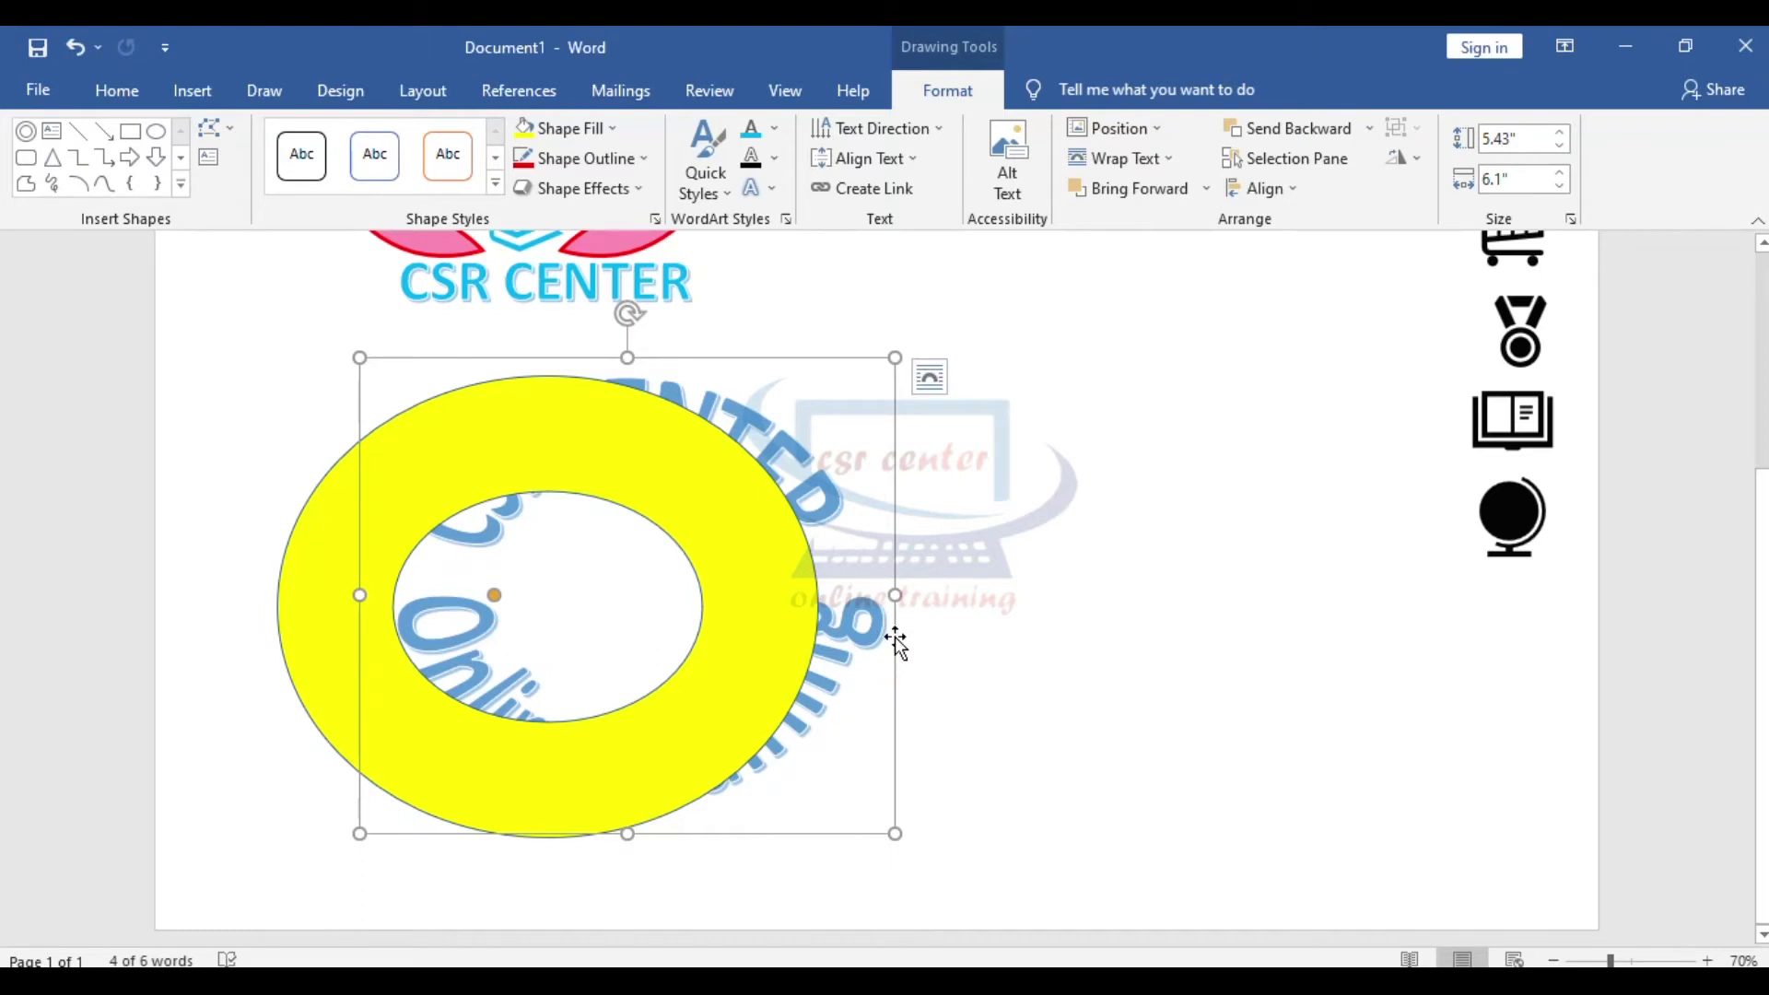
pyautogui.click(1205, 188)
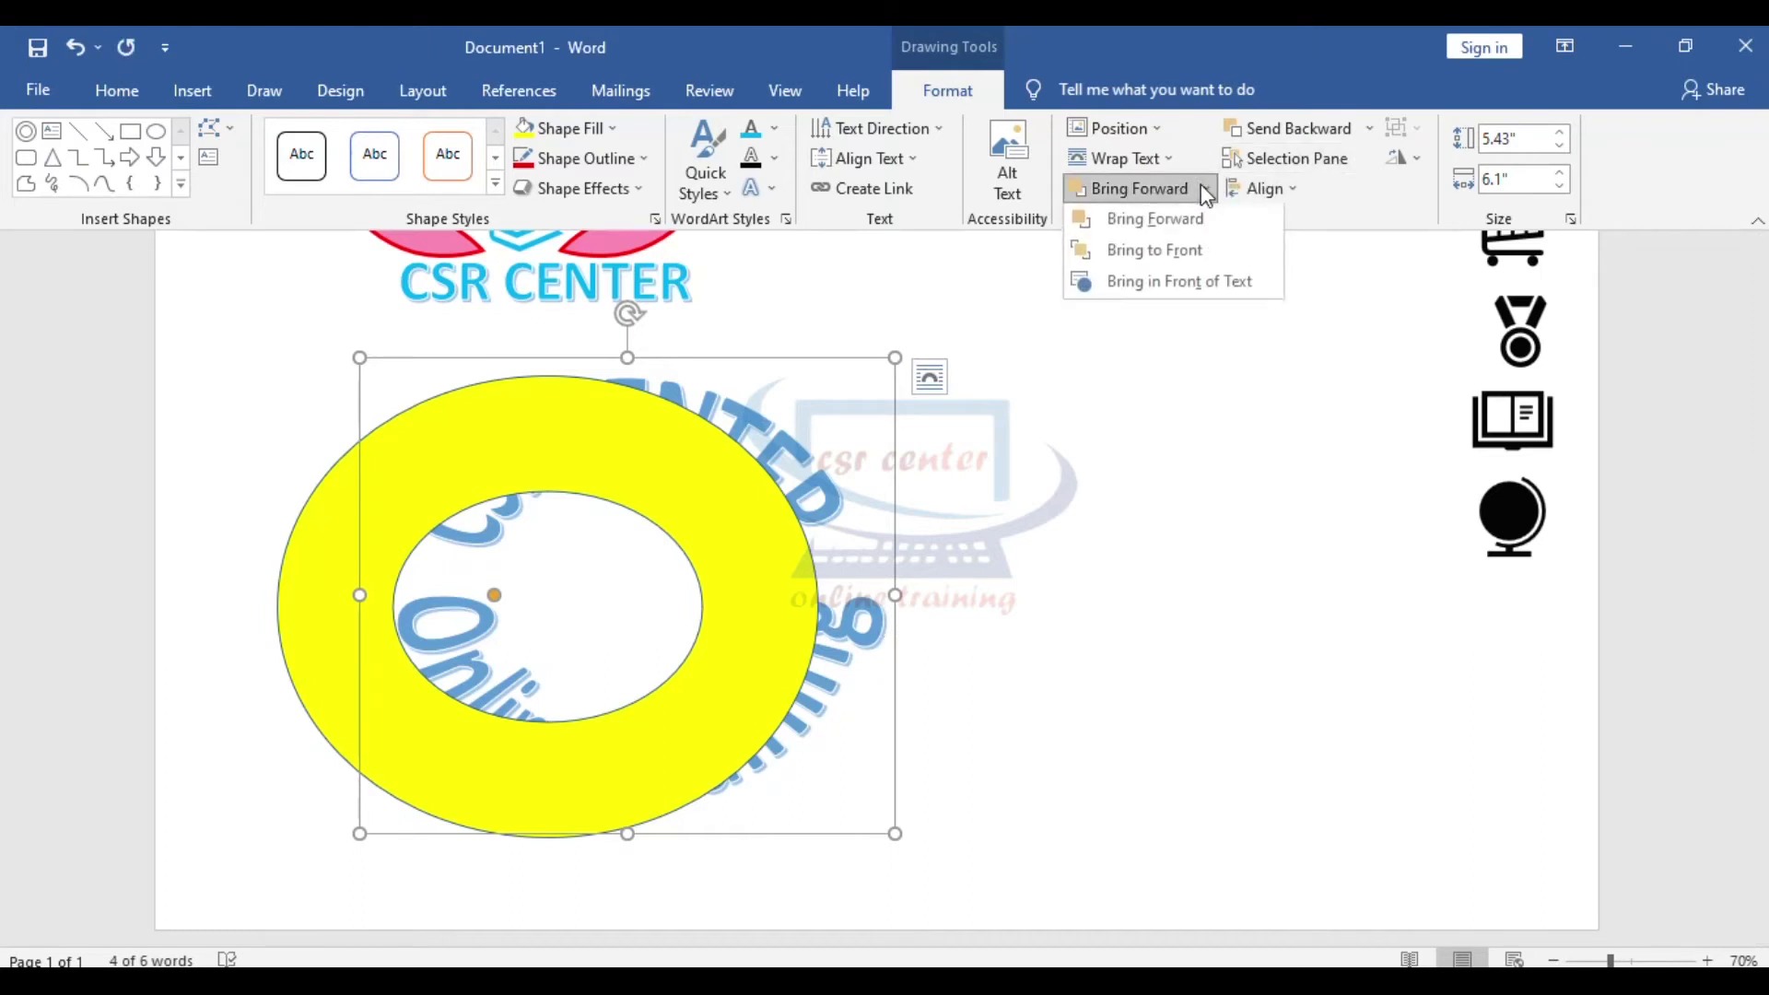
pyautogui.click(1190, 255)
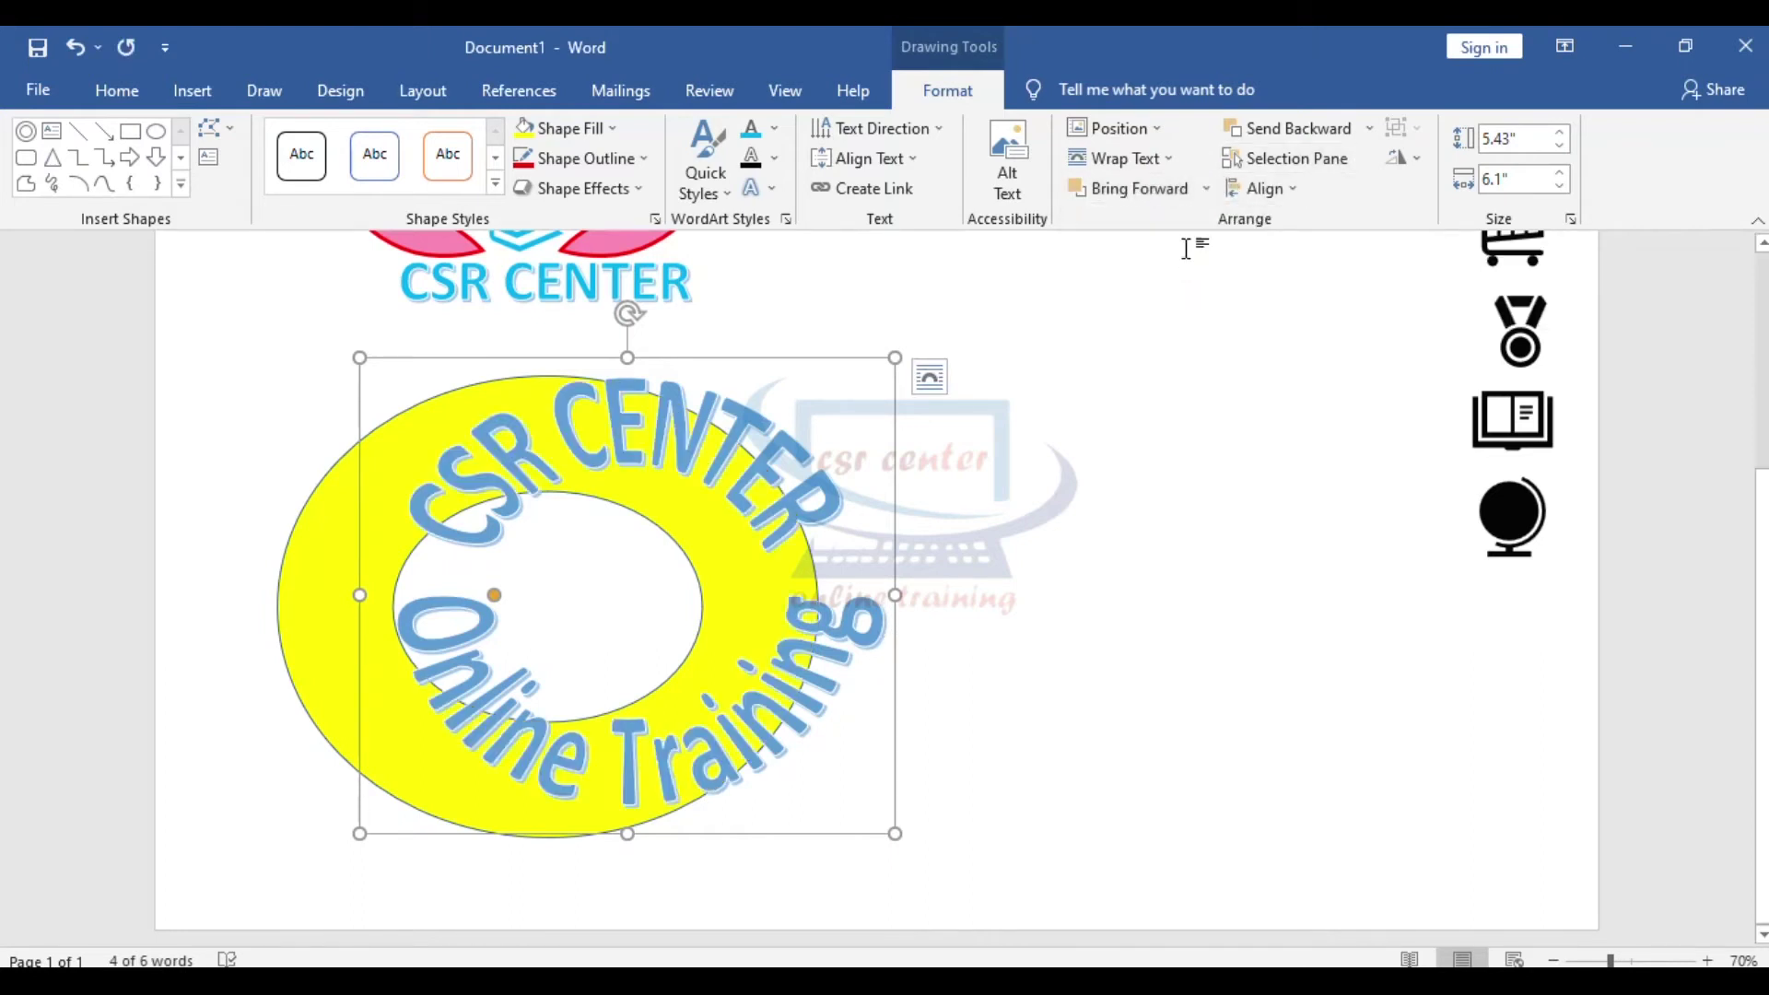
# Resize the circular WordArt to about 6.12" wide and 5.27" high so its text follows the yellow ring.
pyautogui.moveTo(898, 357); pyautogui.dragTo(677, 393)
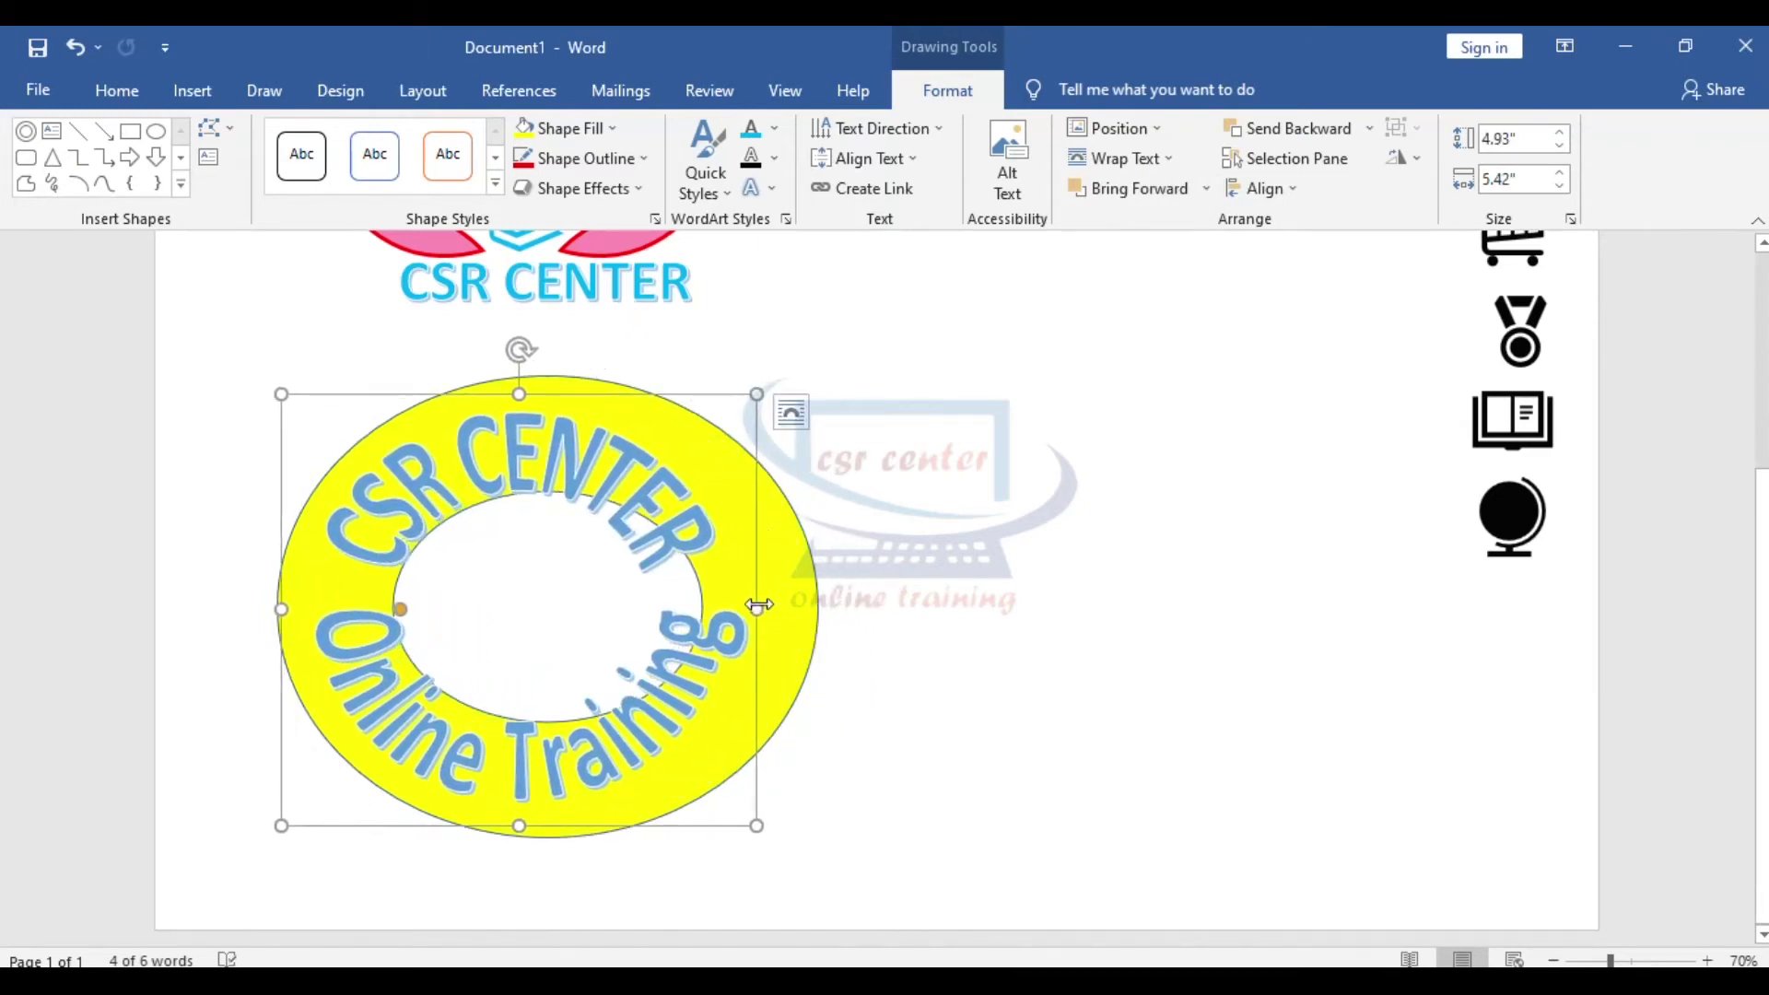
pyautogui.moveTo(757, 605); pyautogui.dragTo(818, 597)
pyautogui.moveTo(817, 394); pyautogui.dragTo(817, 364)
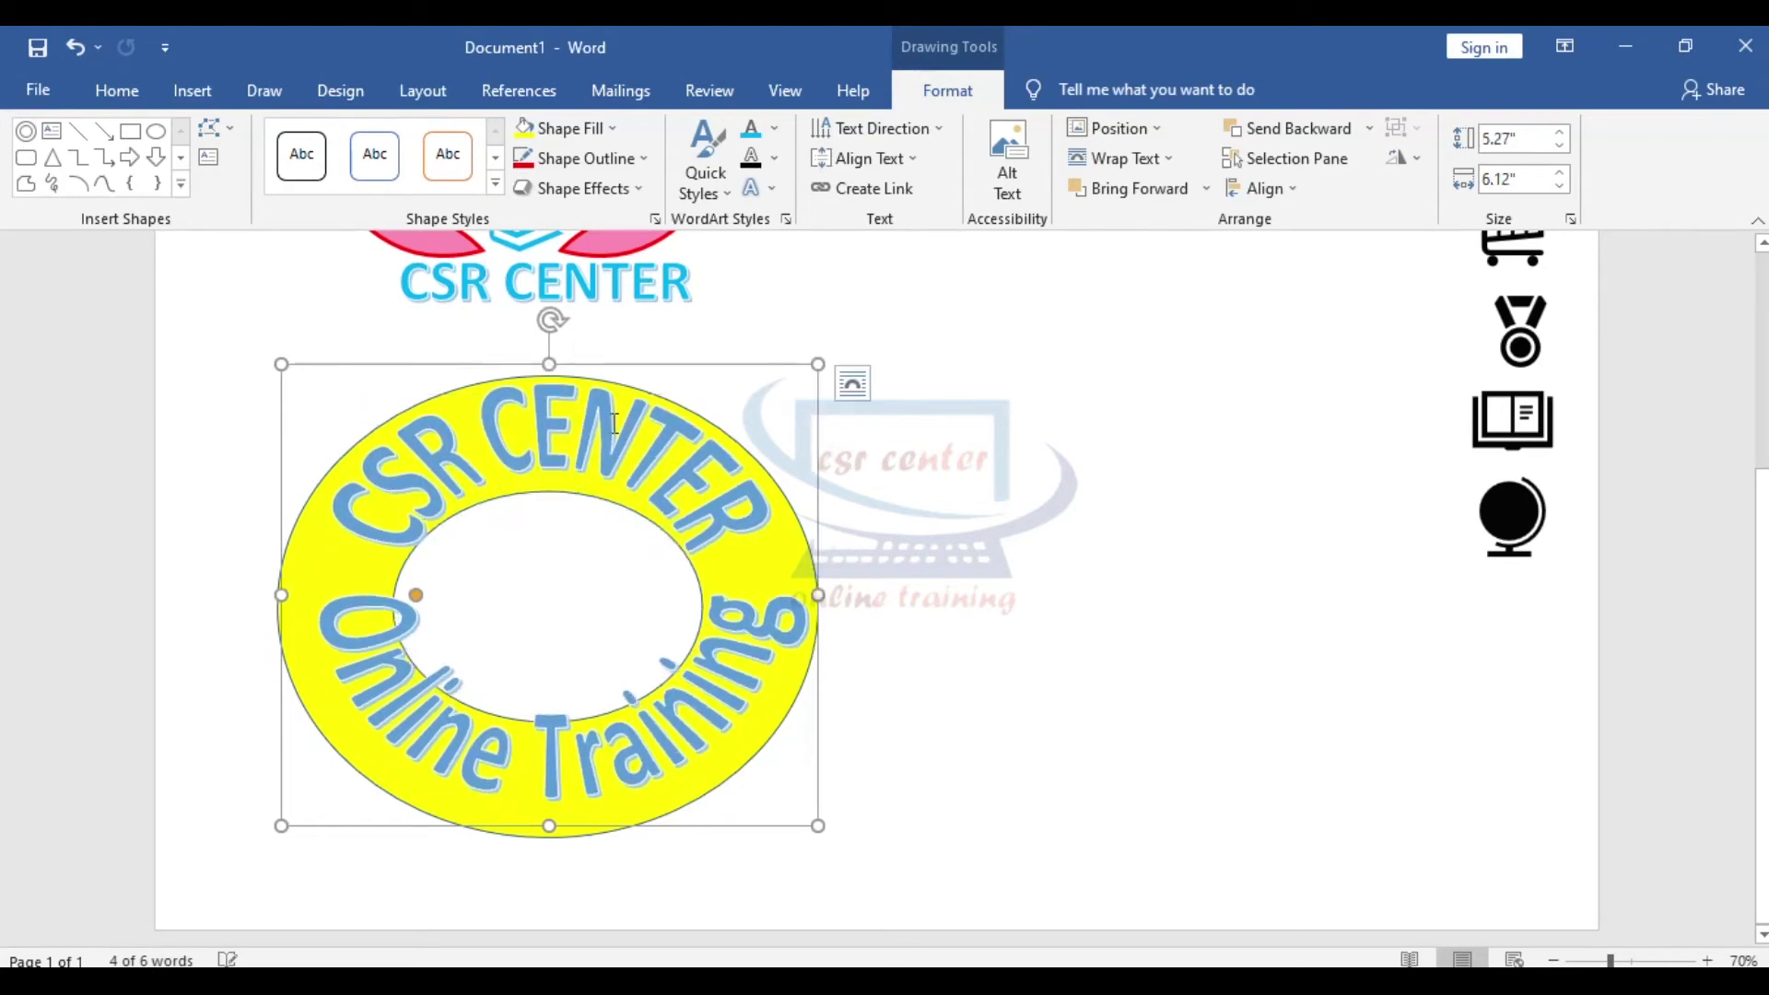
pyautogui.click(578, 424)
pyautogui.click(727, 368)
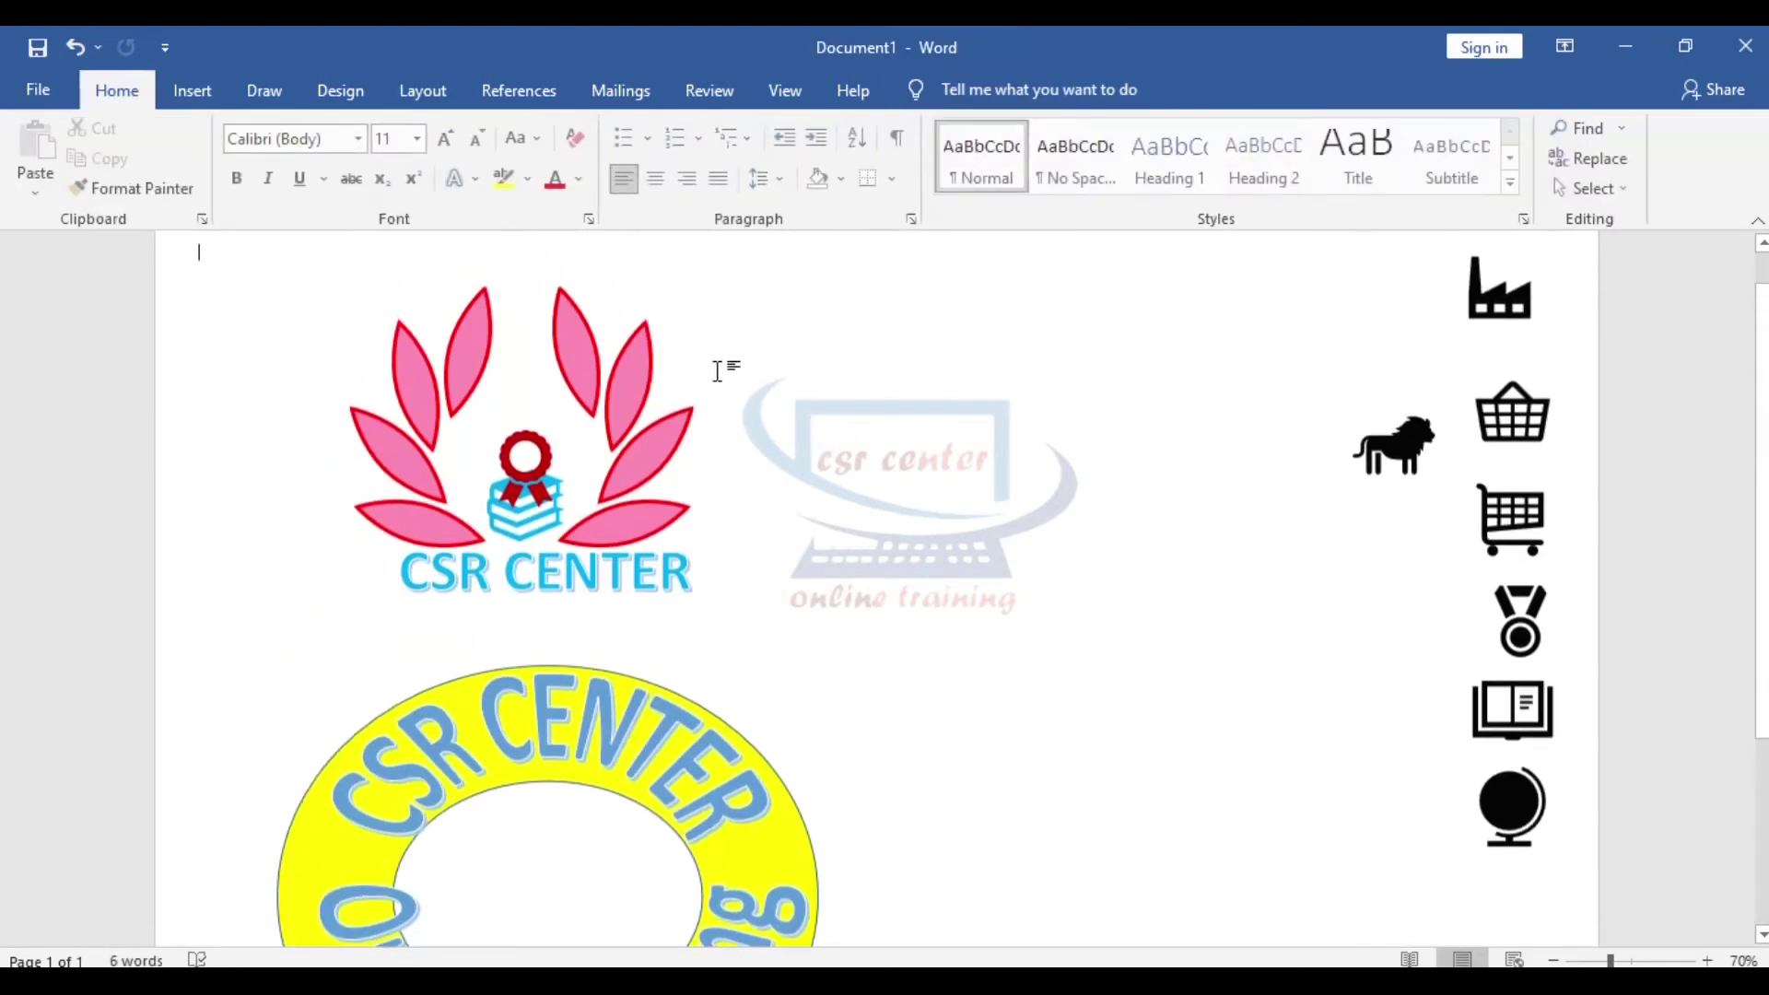
# Try the gray beveled WordArt quick style on the circular text and adjust its frame to fit the ring.
pyautogui.scroll(-3, 743, 611)
pyautogui.click(683, 471)
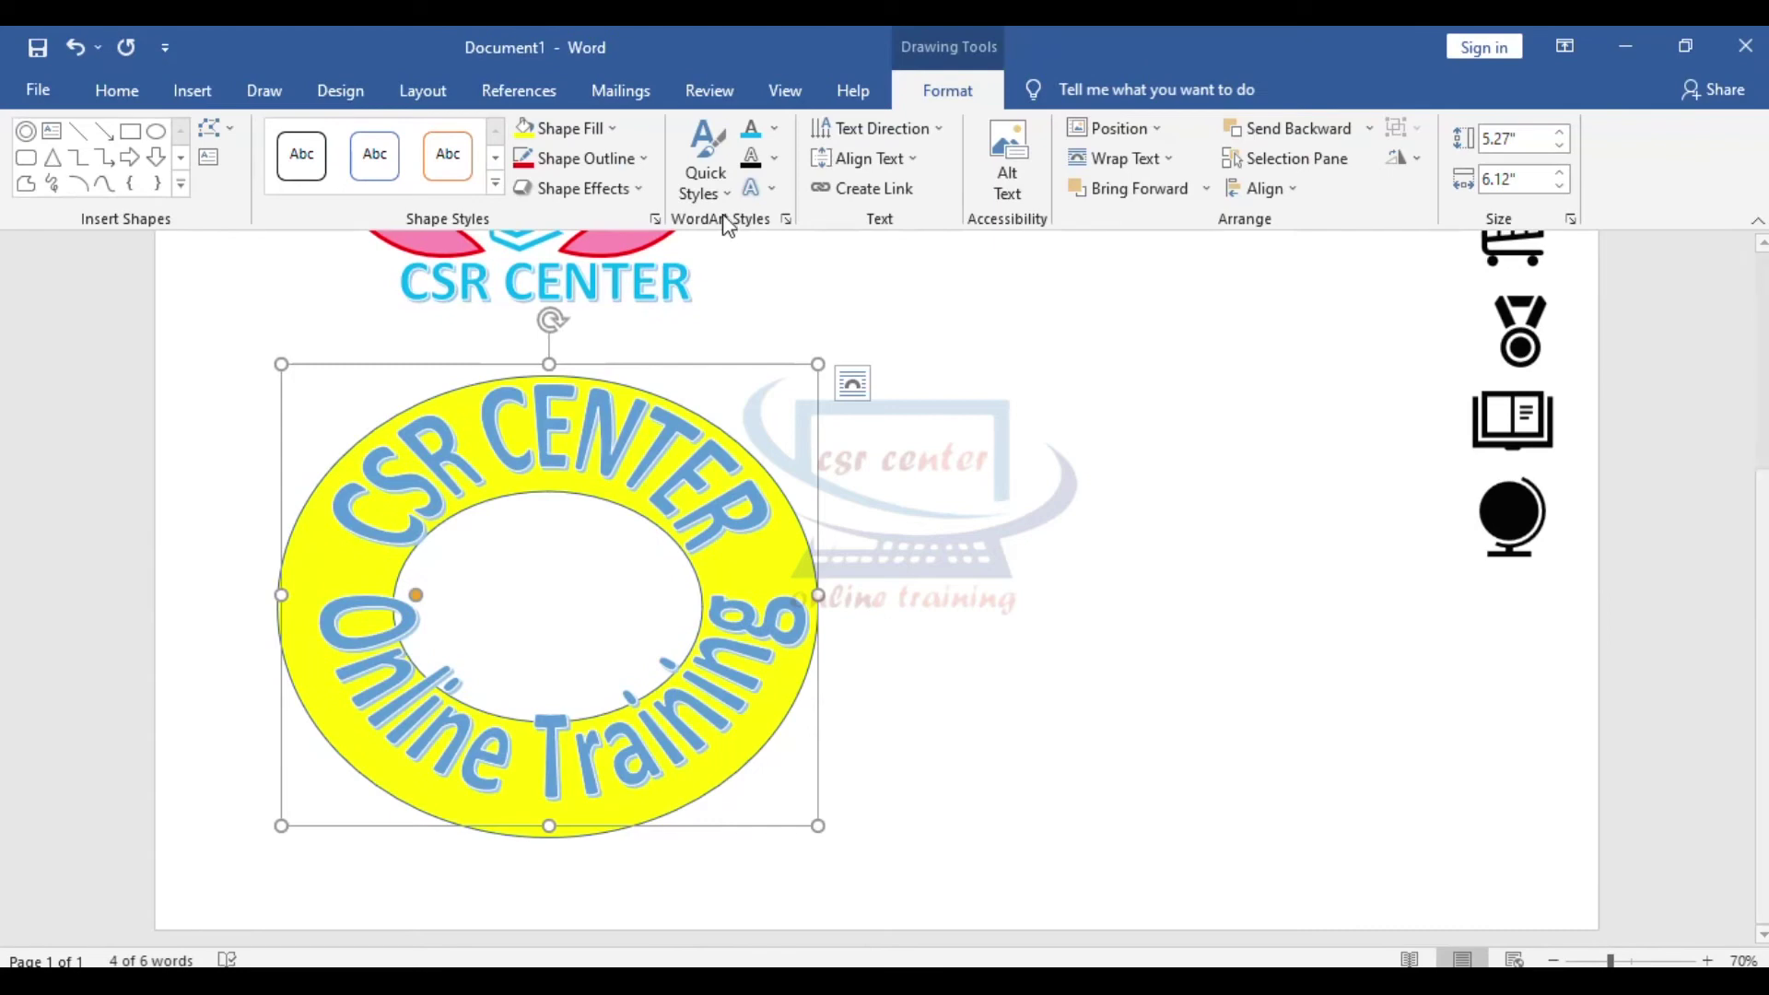
pyautogui.click(705, 175)
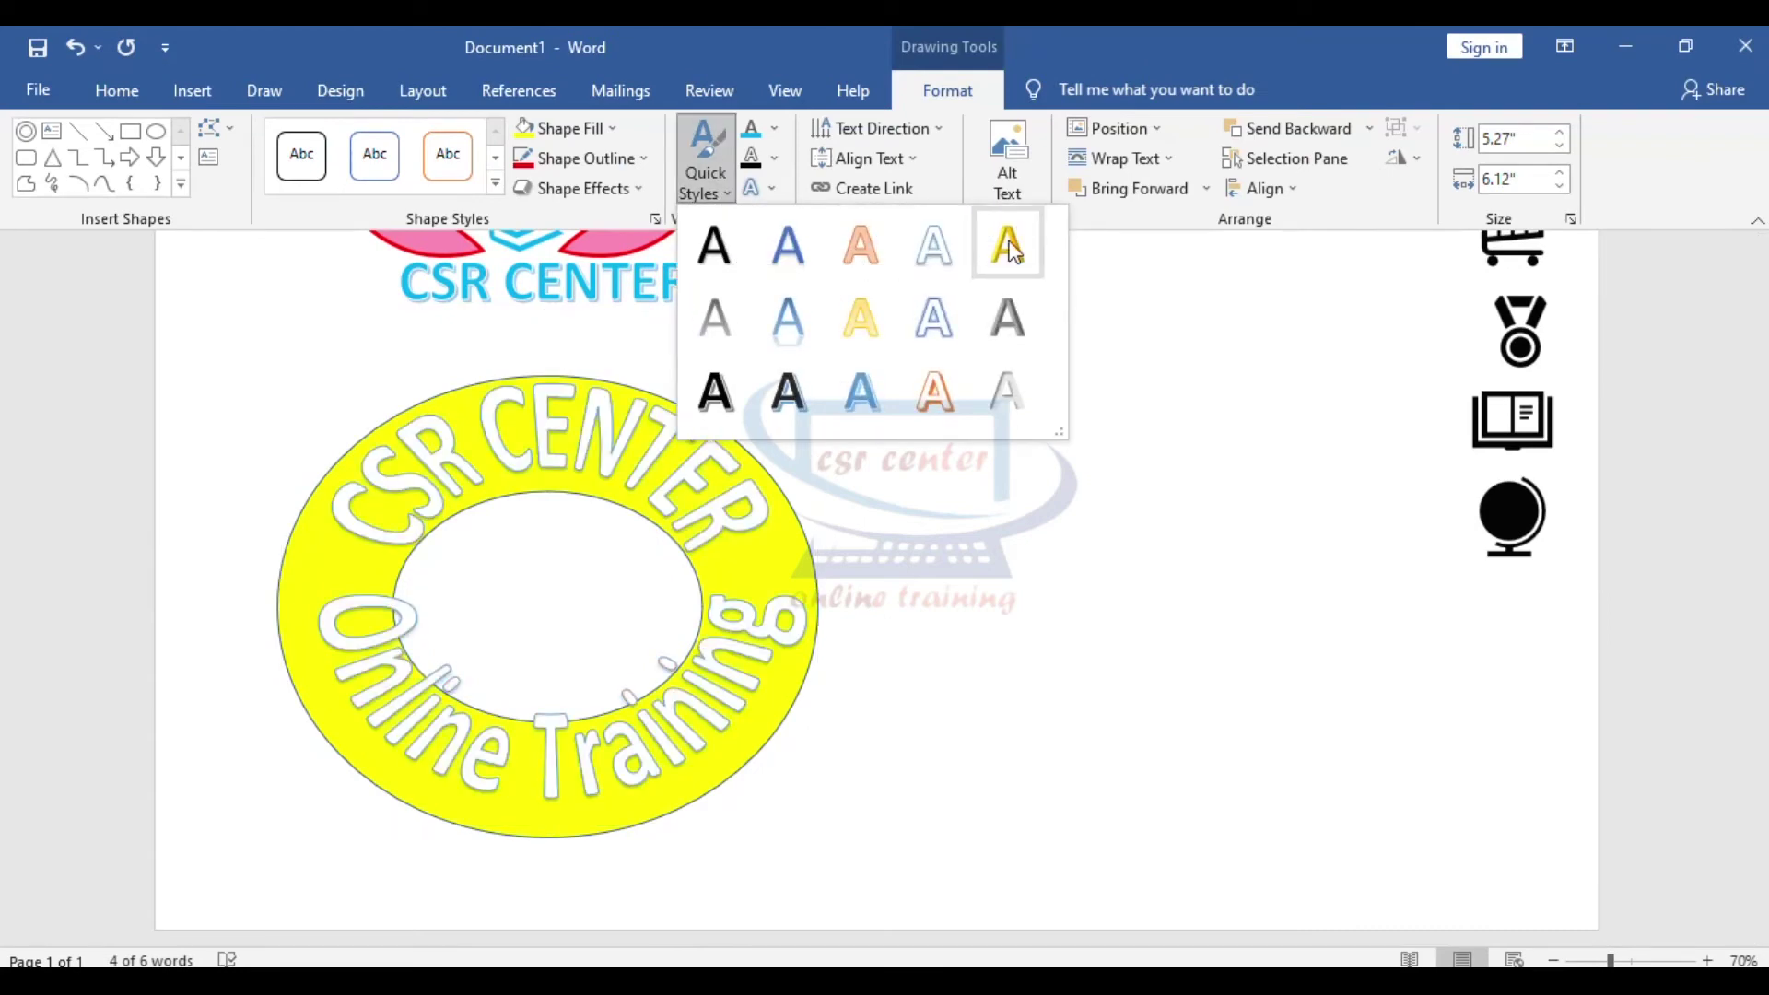
pyautogui.click(961, 324)
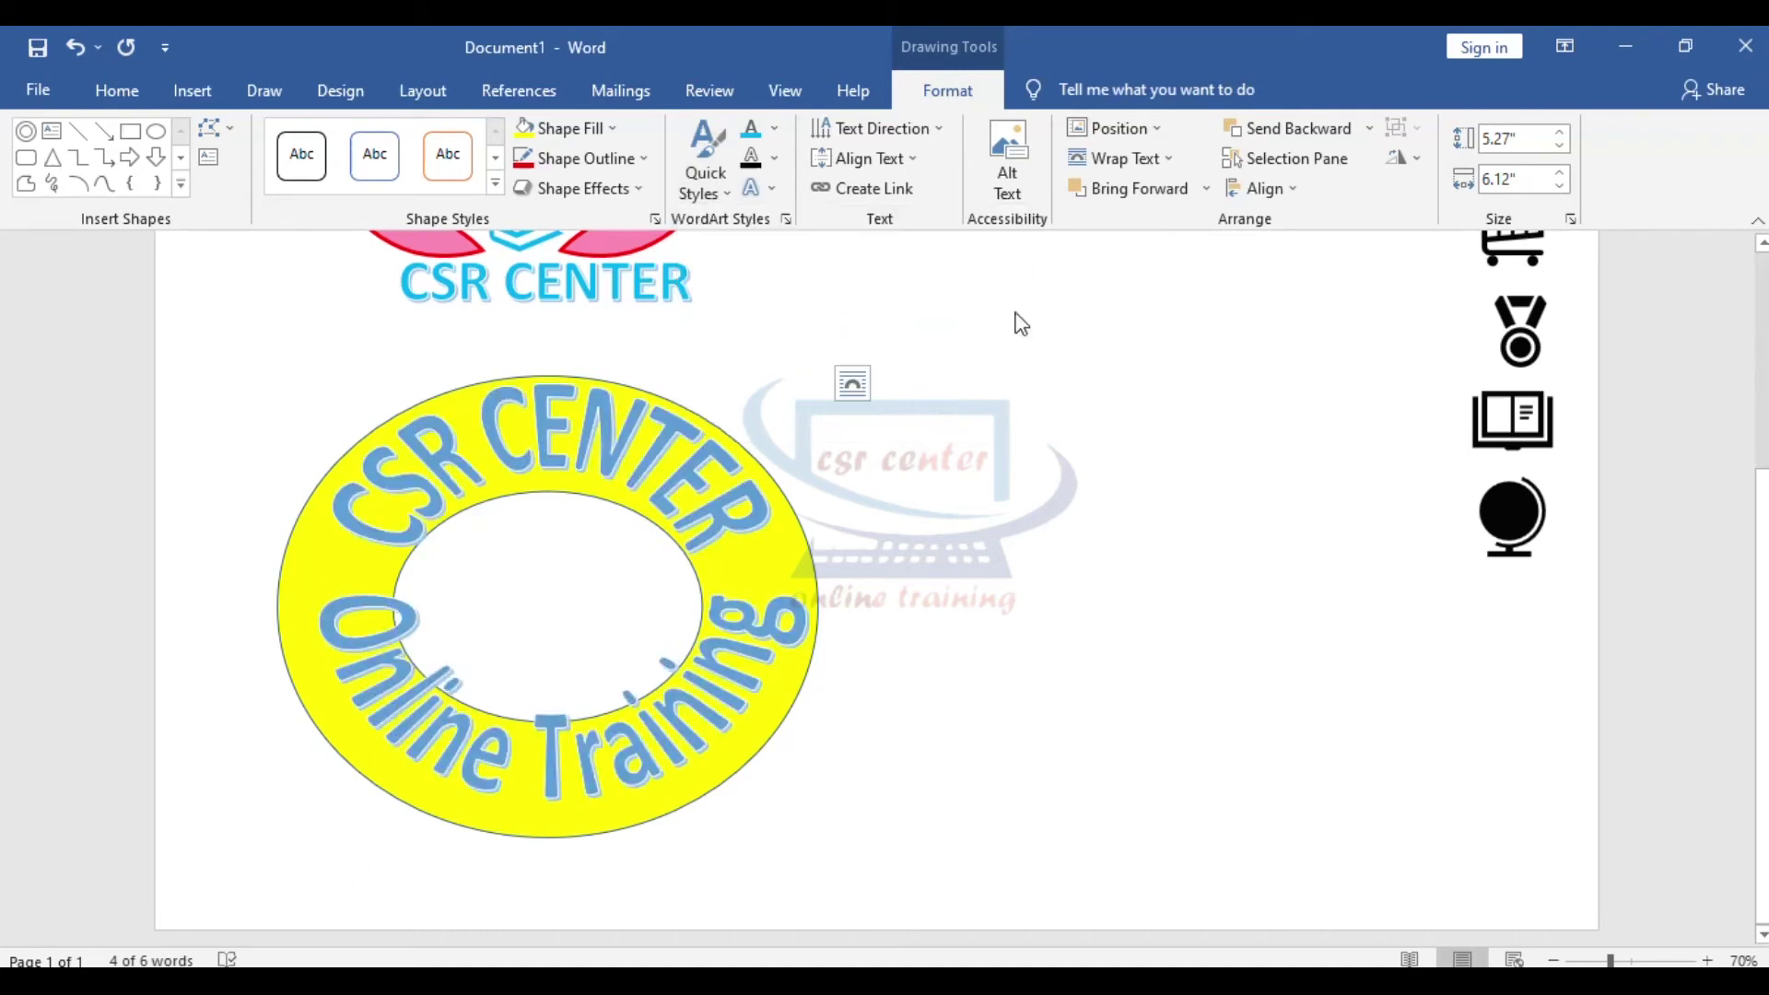
pyautogui.moveTo(835, 362); pyautogui.dragTo(818, 372)
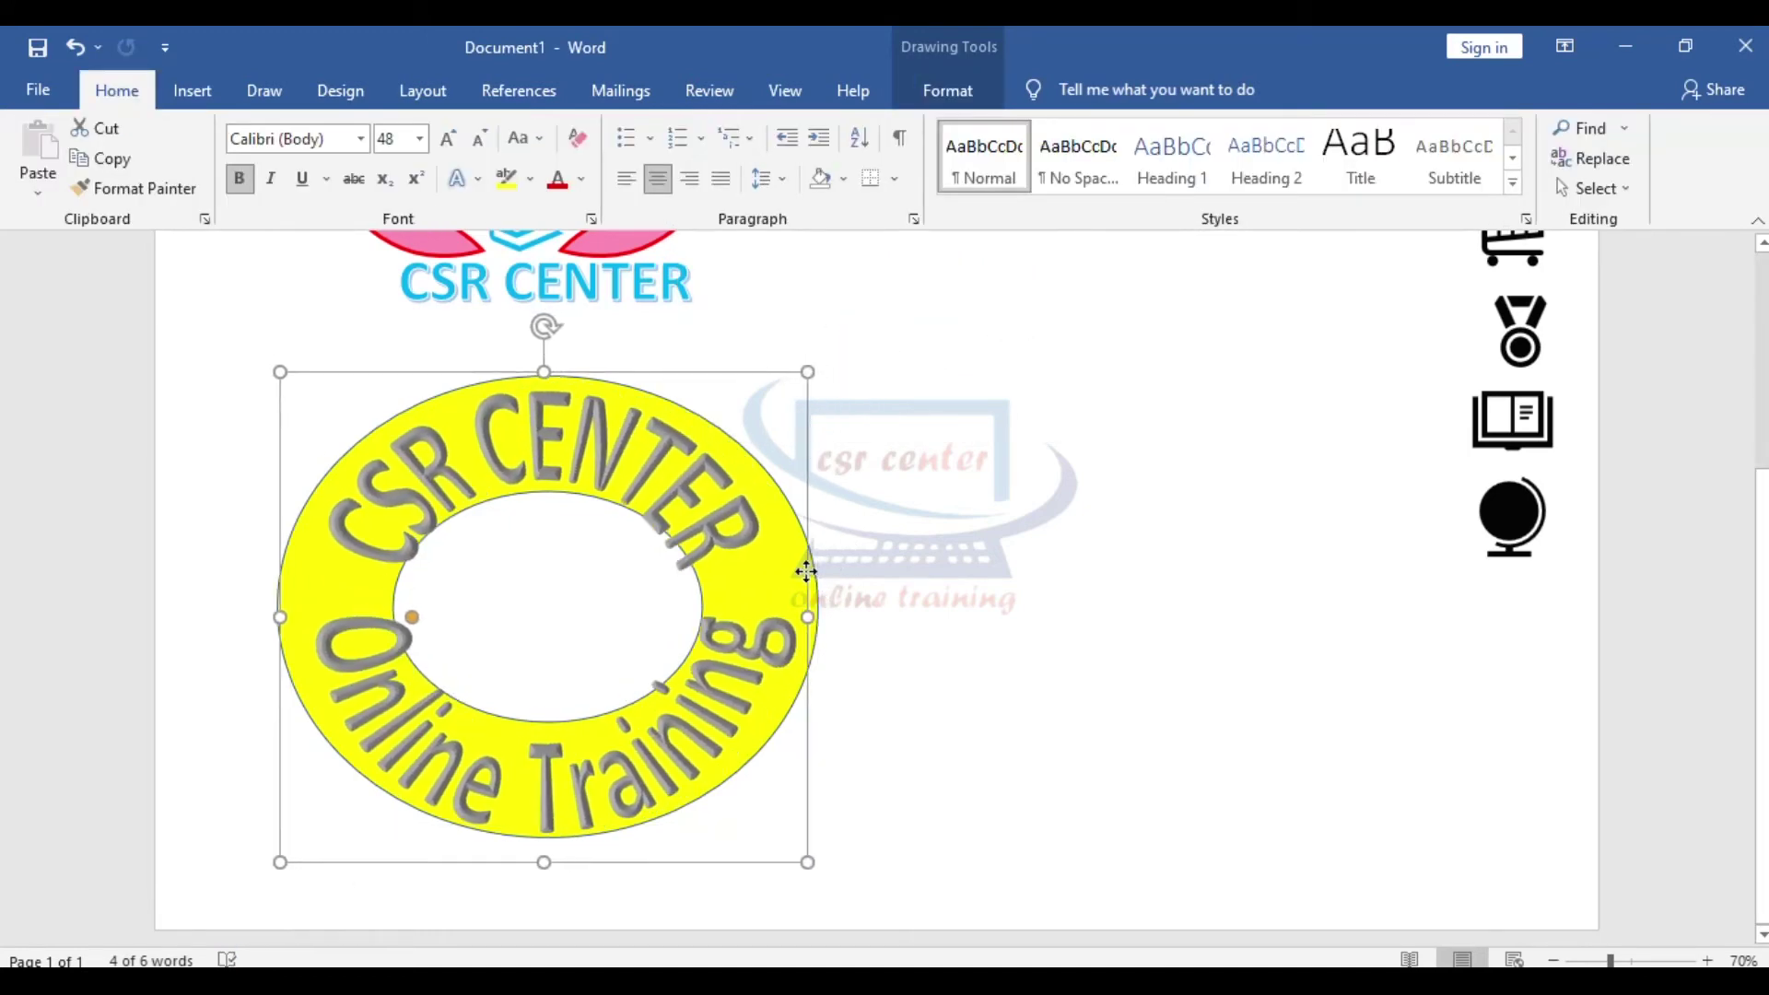
pyautogui.click(734, 599)
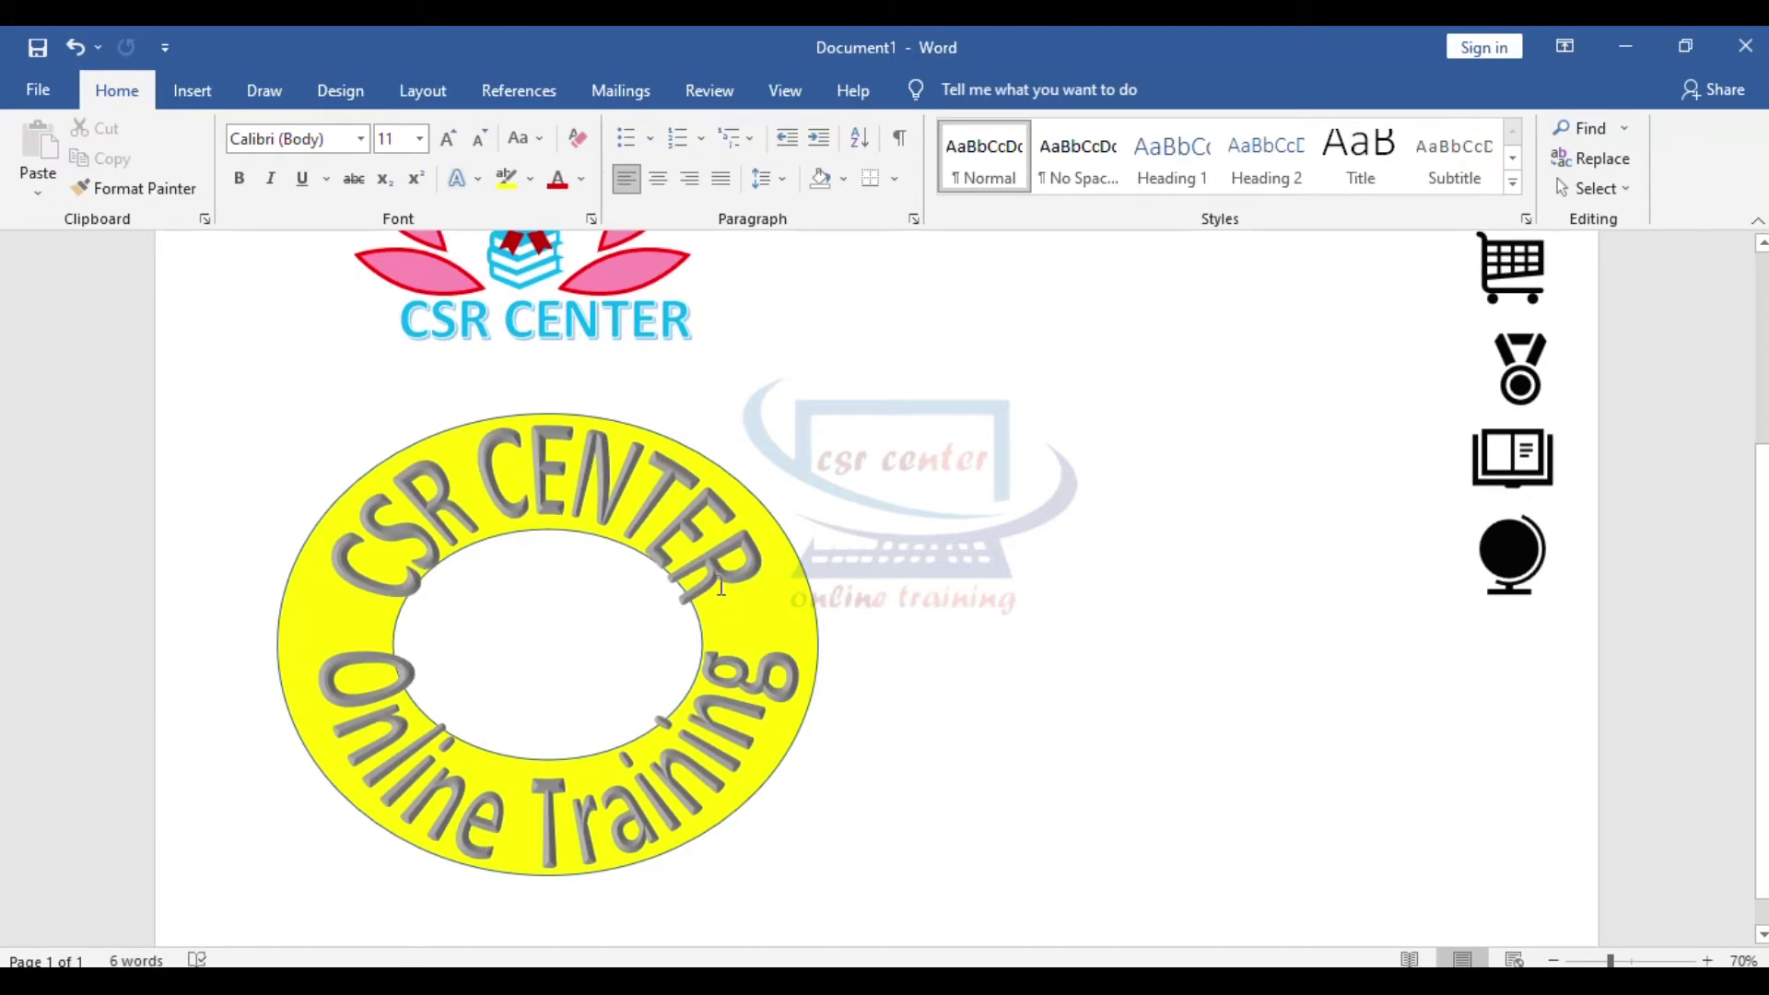
# Delete the circular two-line WordArt from the yellow ring.
pyautogui.click(591, 470)
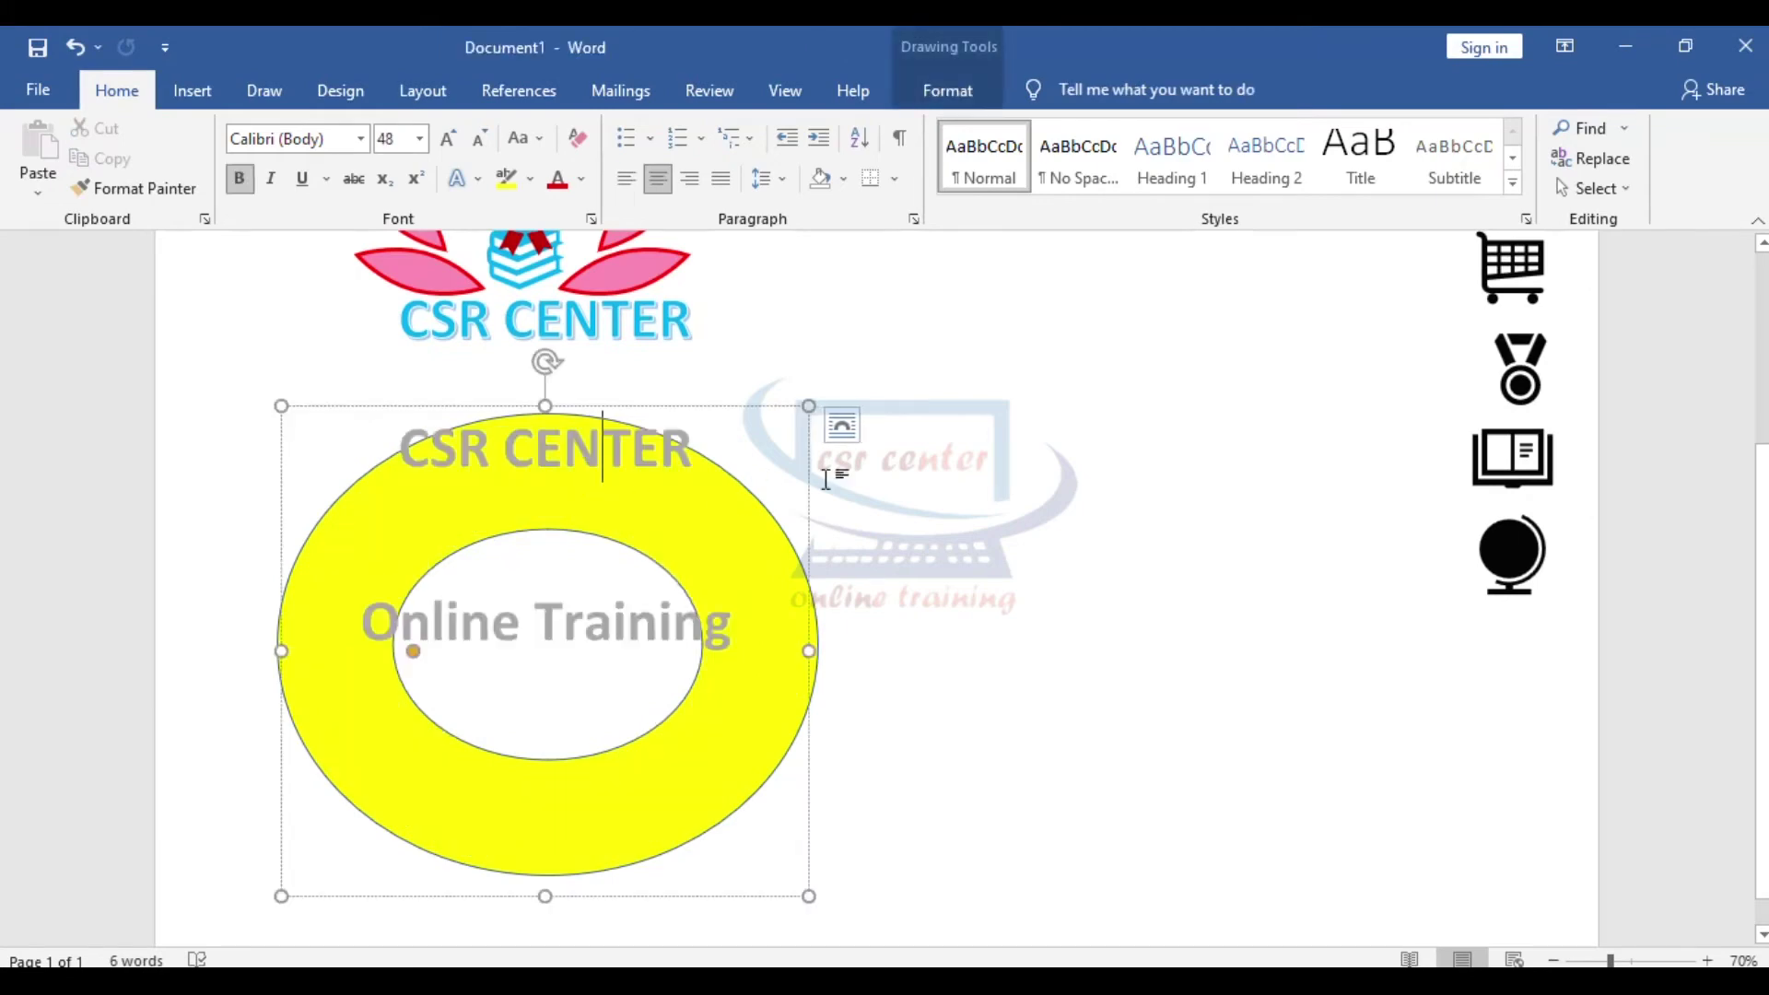
pyautogui.click(758, 403)
pyautogui.press('Delete')
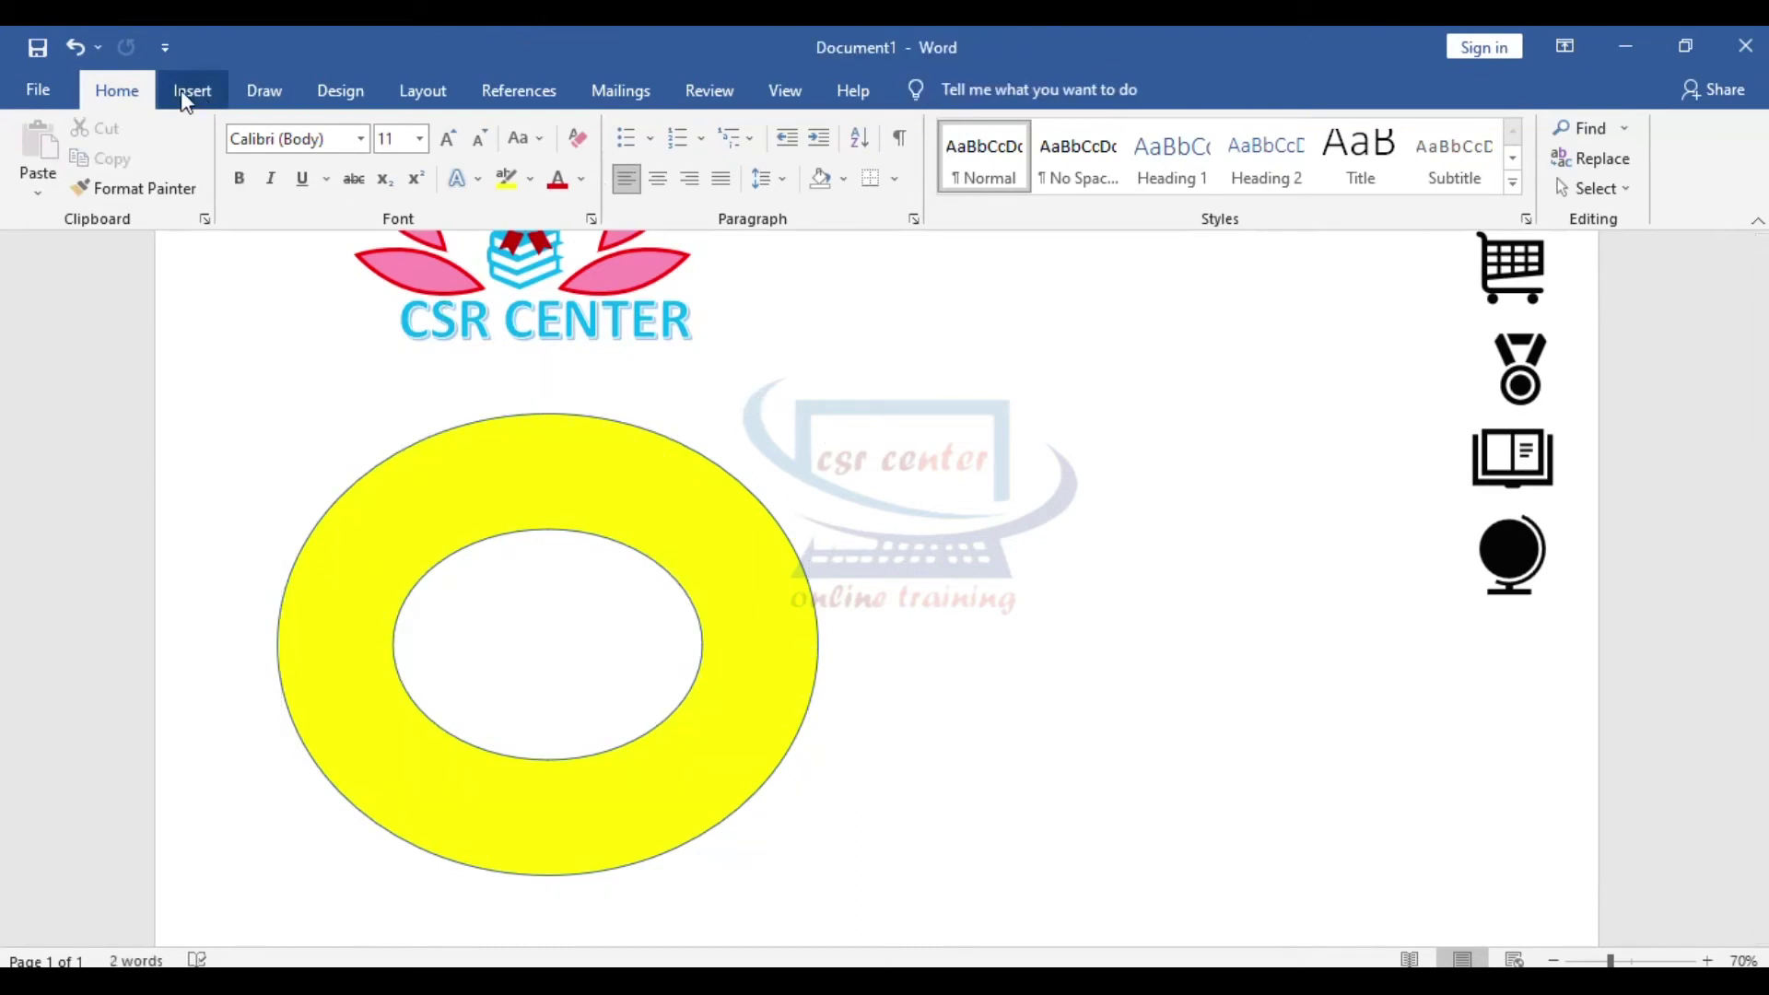
# Insert a new WordArt in the blue shadowed fill style with the text "CSR CENTER".
pyautogui.click(193, 91)
pyautogui.click(1401, 159)
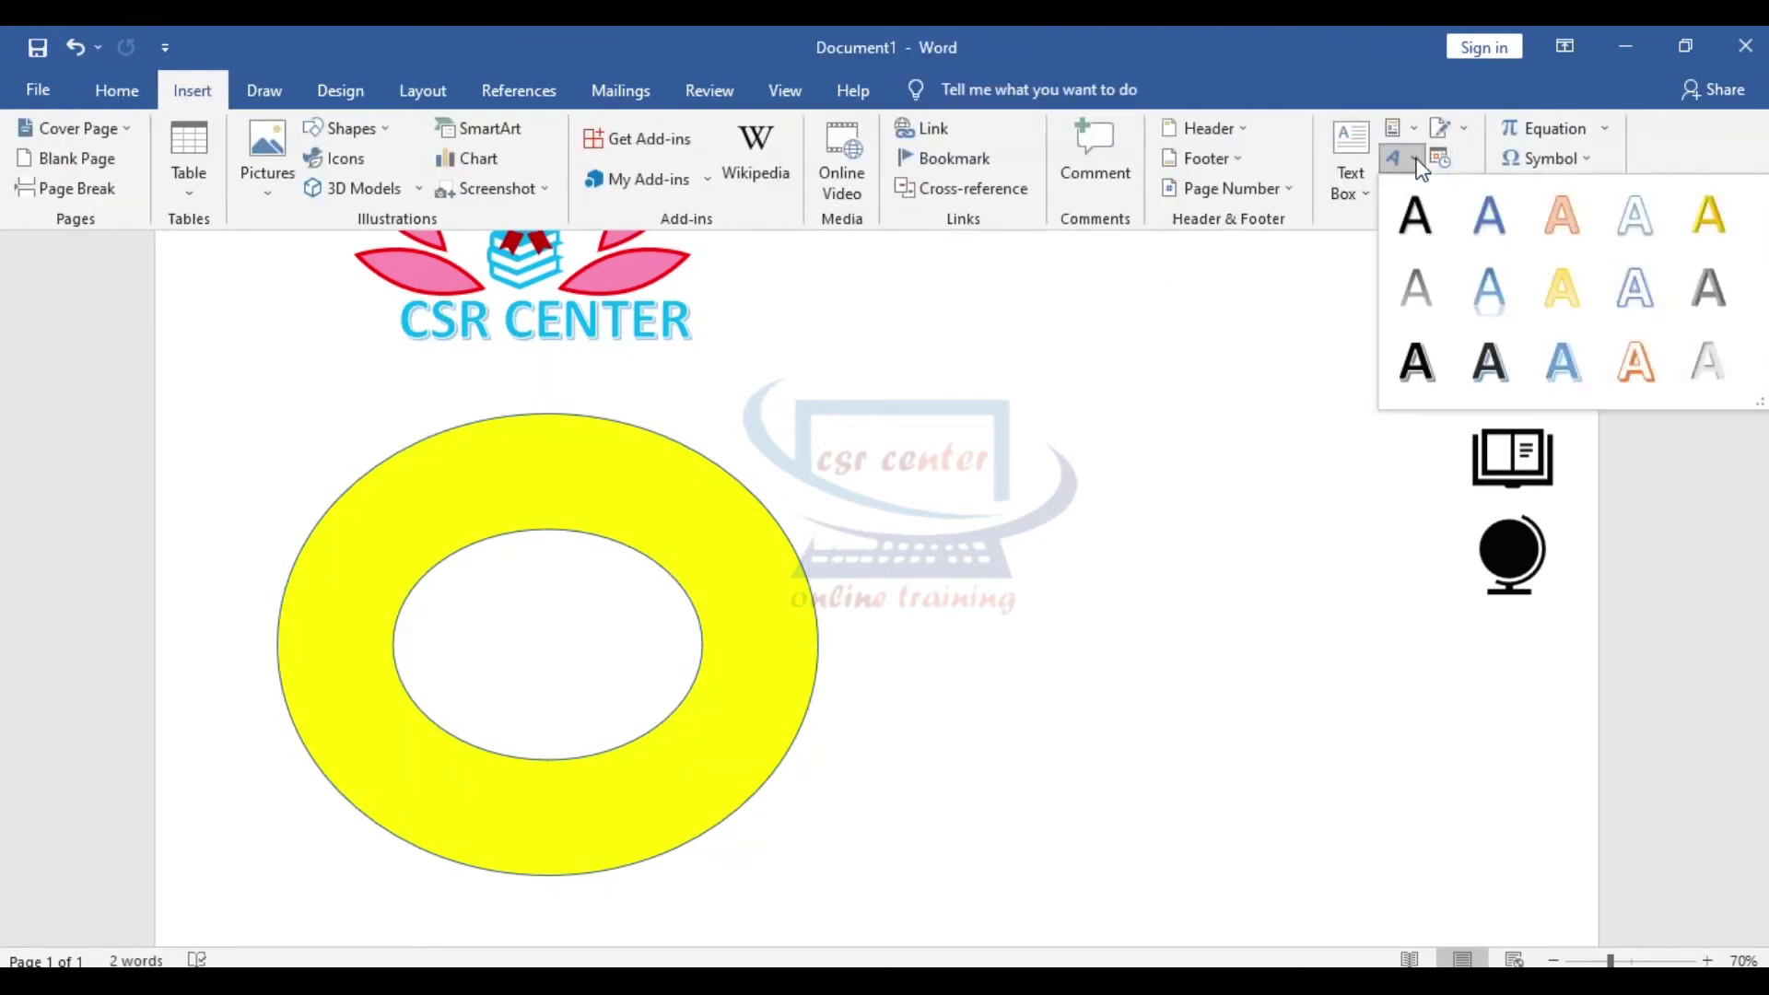
pyautogui.click(1489, 217)
pyautogui.tripleClick(982, 631)
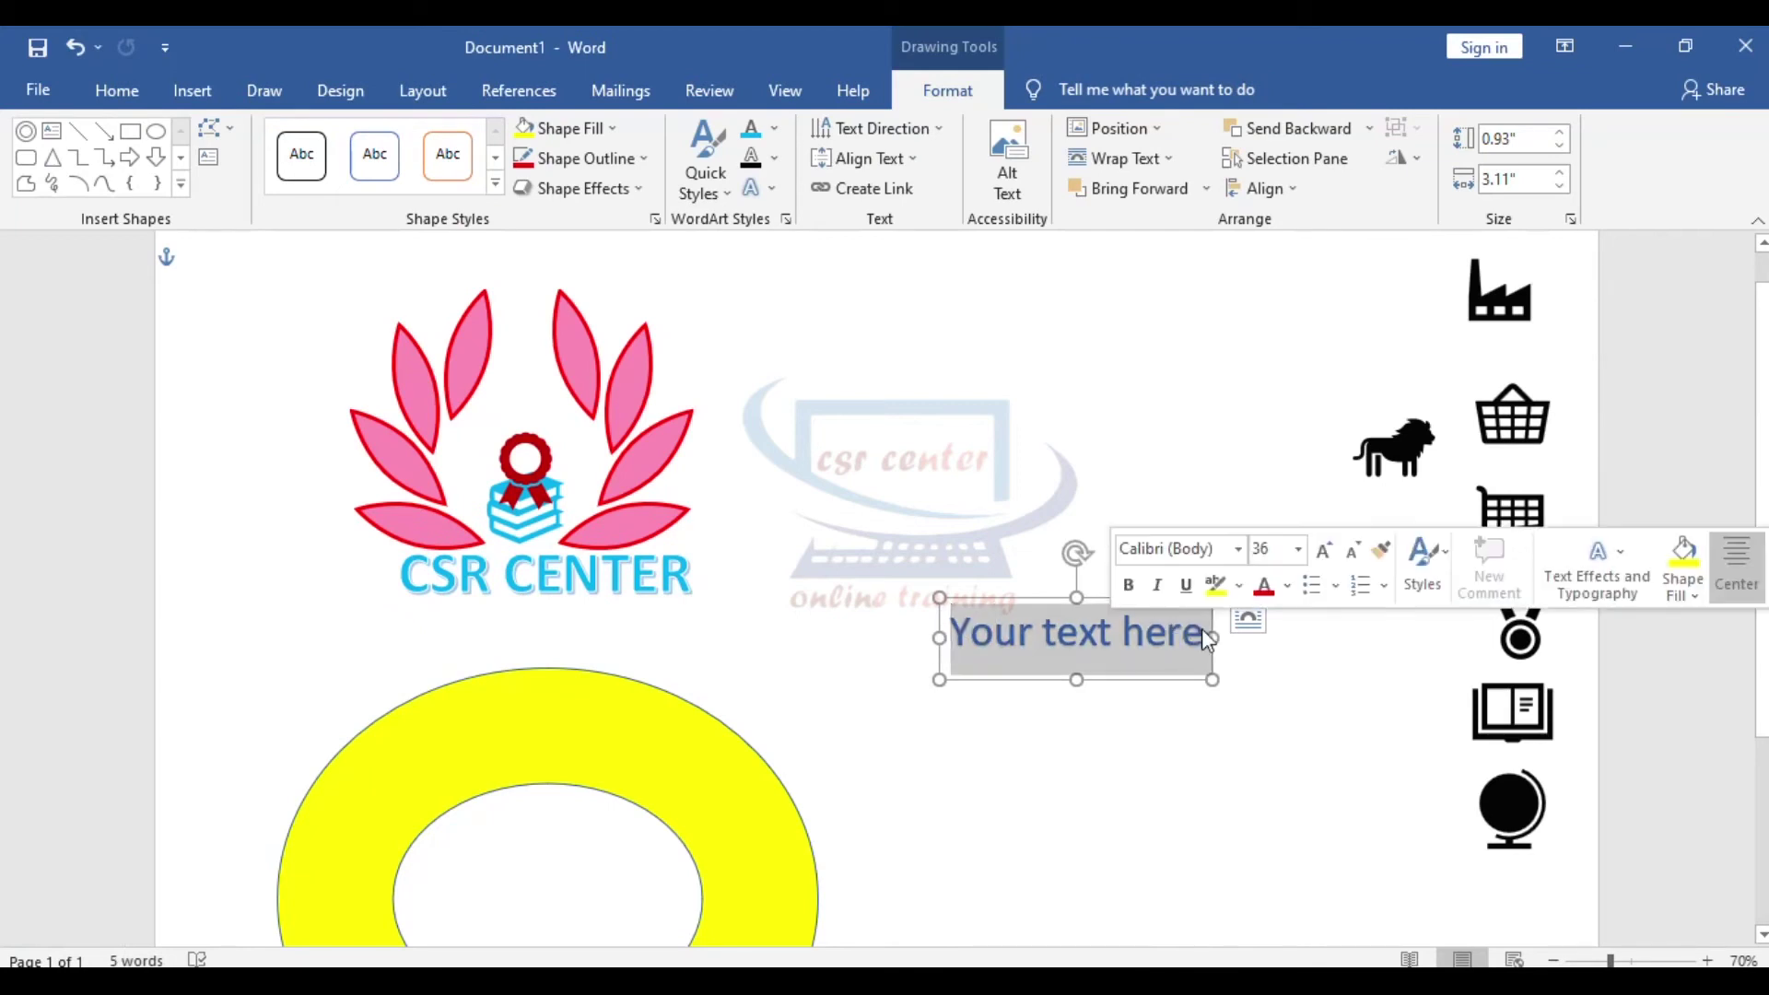
pyautogui.write('CSR CENTER')
# Apply the upward-arch Follow Path transform to the new "CSR CENTER" WordArt and place it on the ring's upper band.
pyautogui.click(757, 189)
pyautogui.moveTo(838, 531)
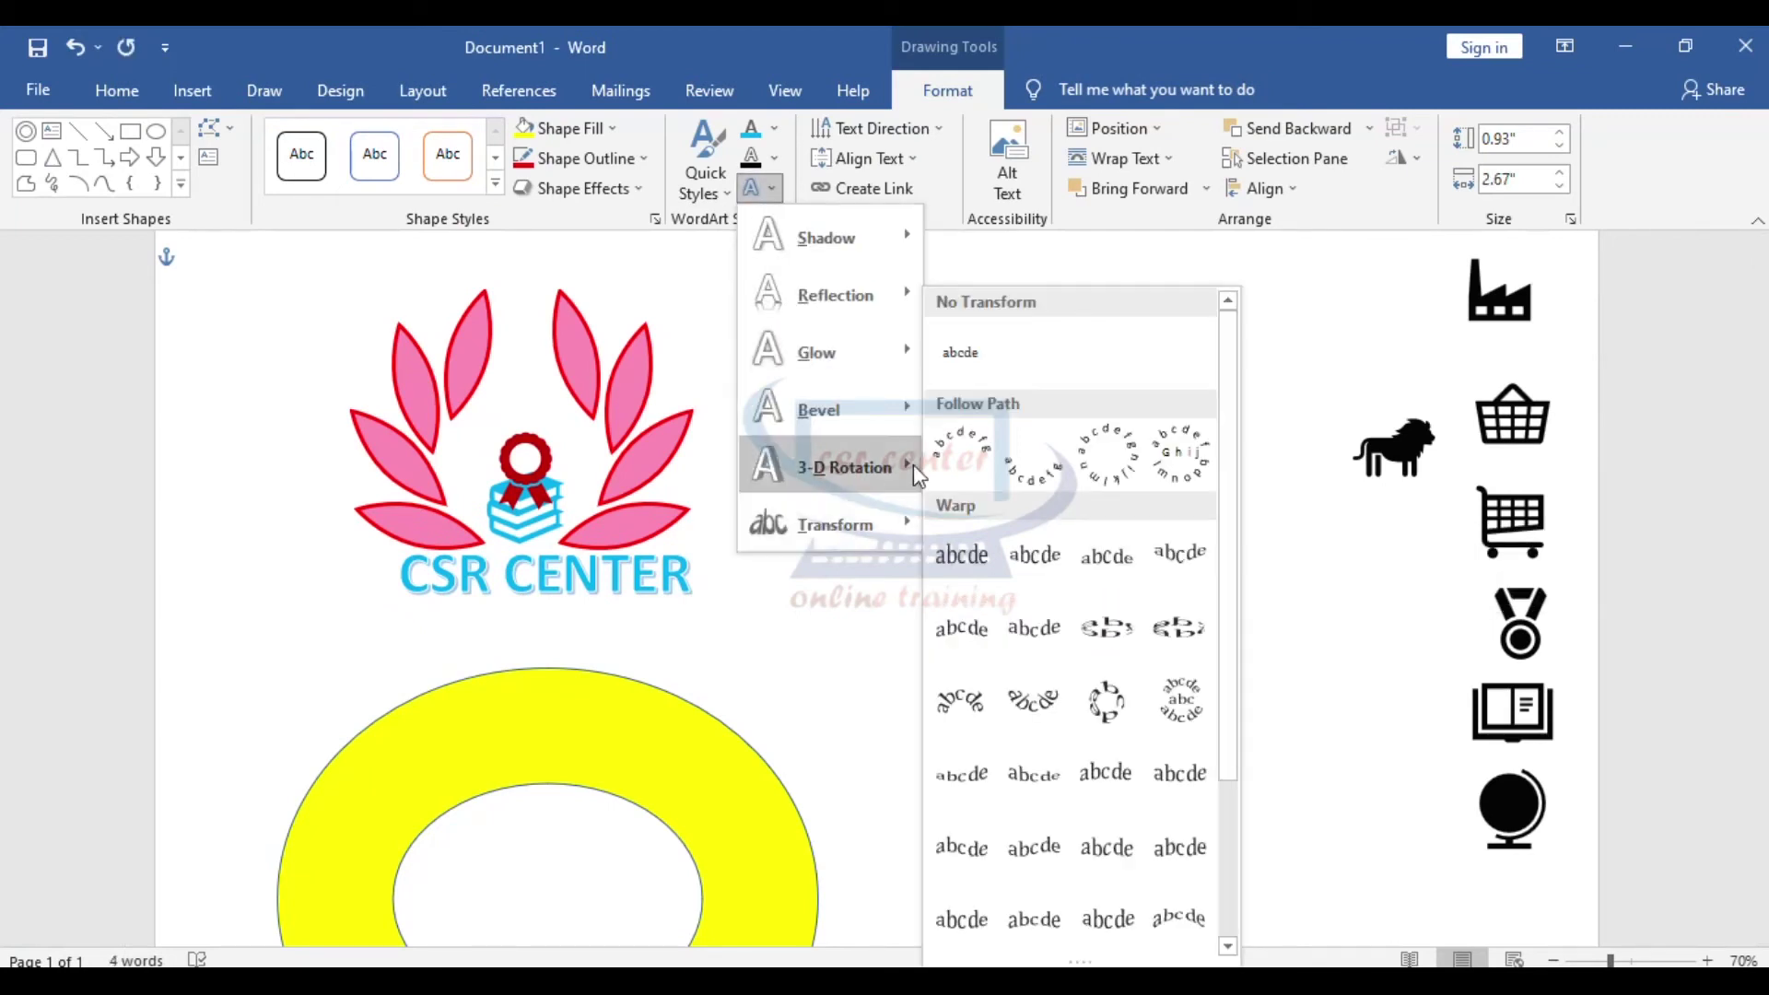
pyautogui.click(961, 451)
pyautogui.scroll(-3, 1198, 516)
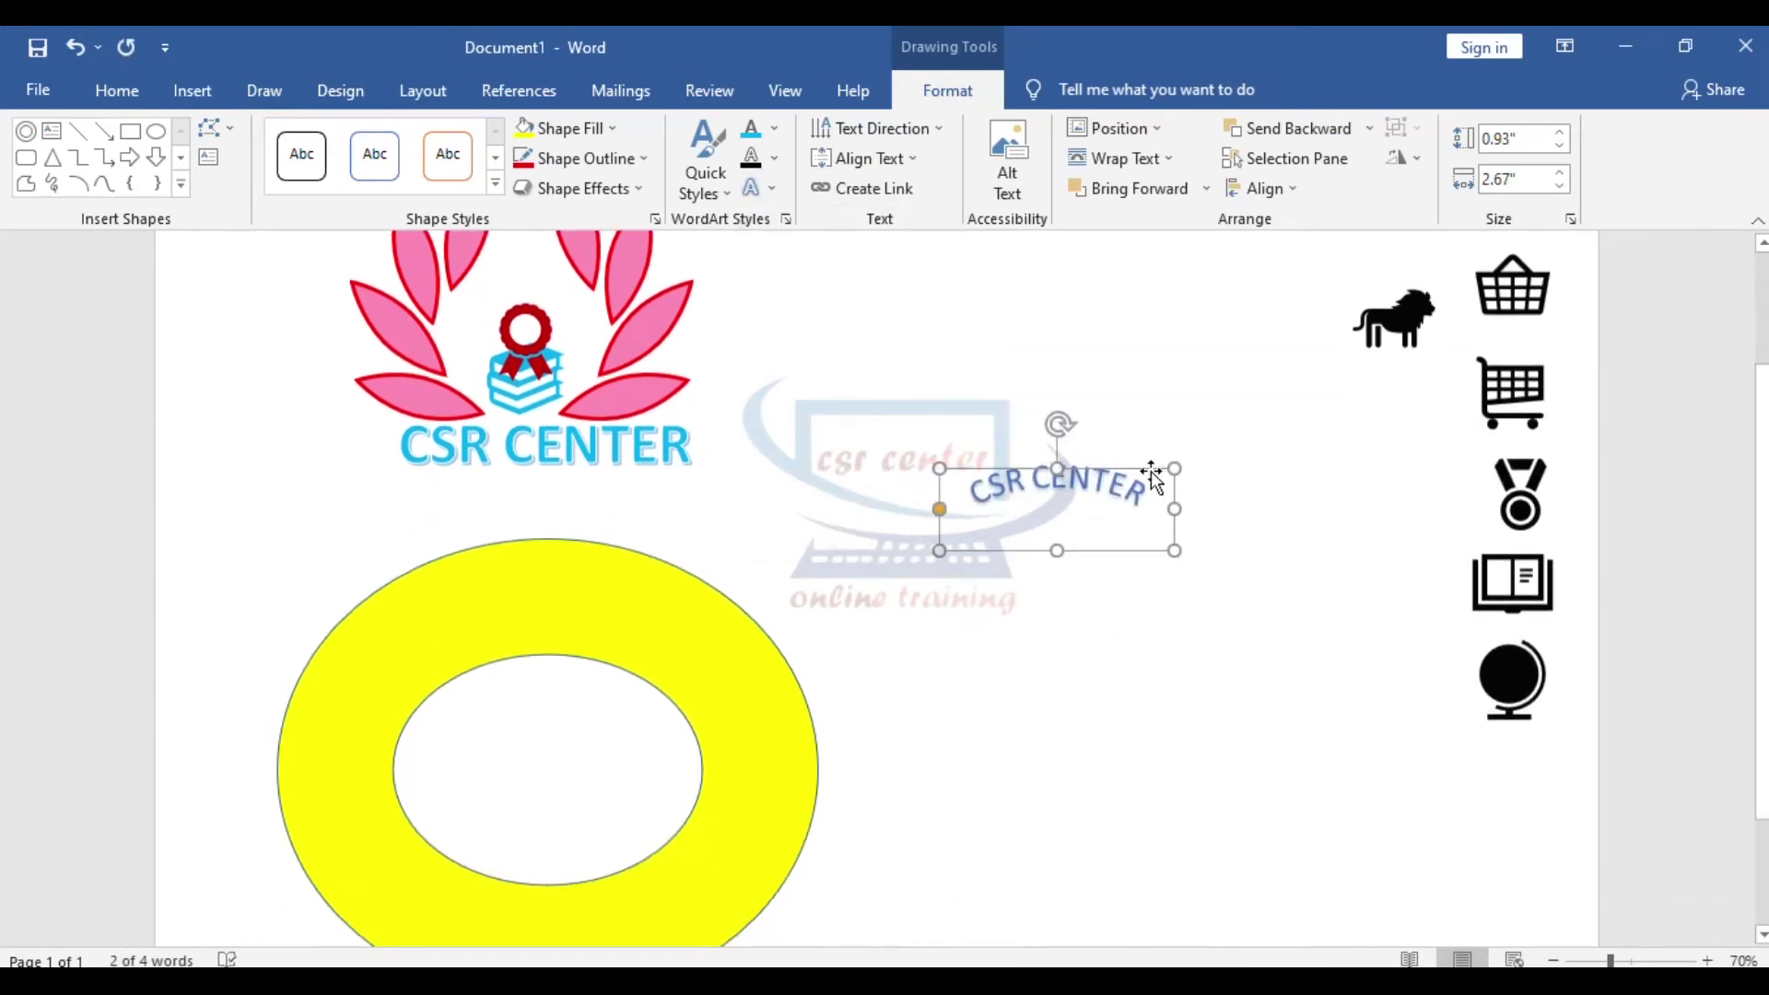
pyautogui.moveTo(1133, 479); pyautogui.dragTo(605, 581)
pyautogui.scroll(-3, 475, 357)
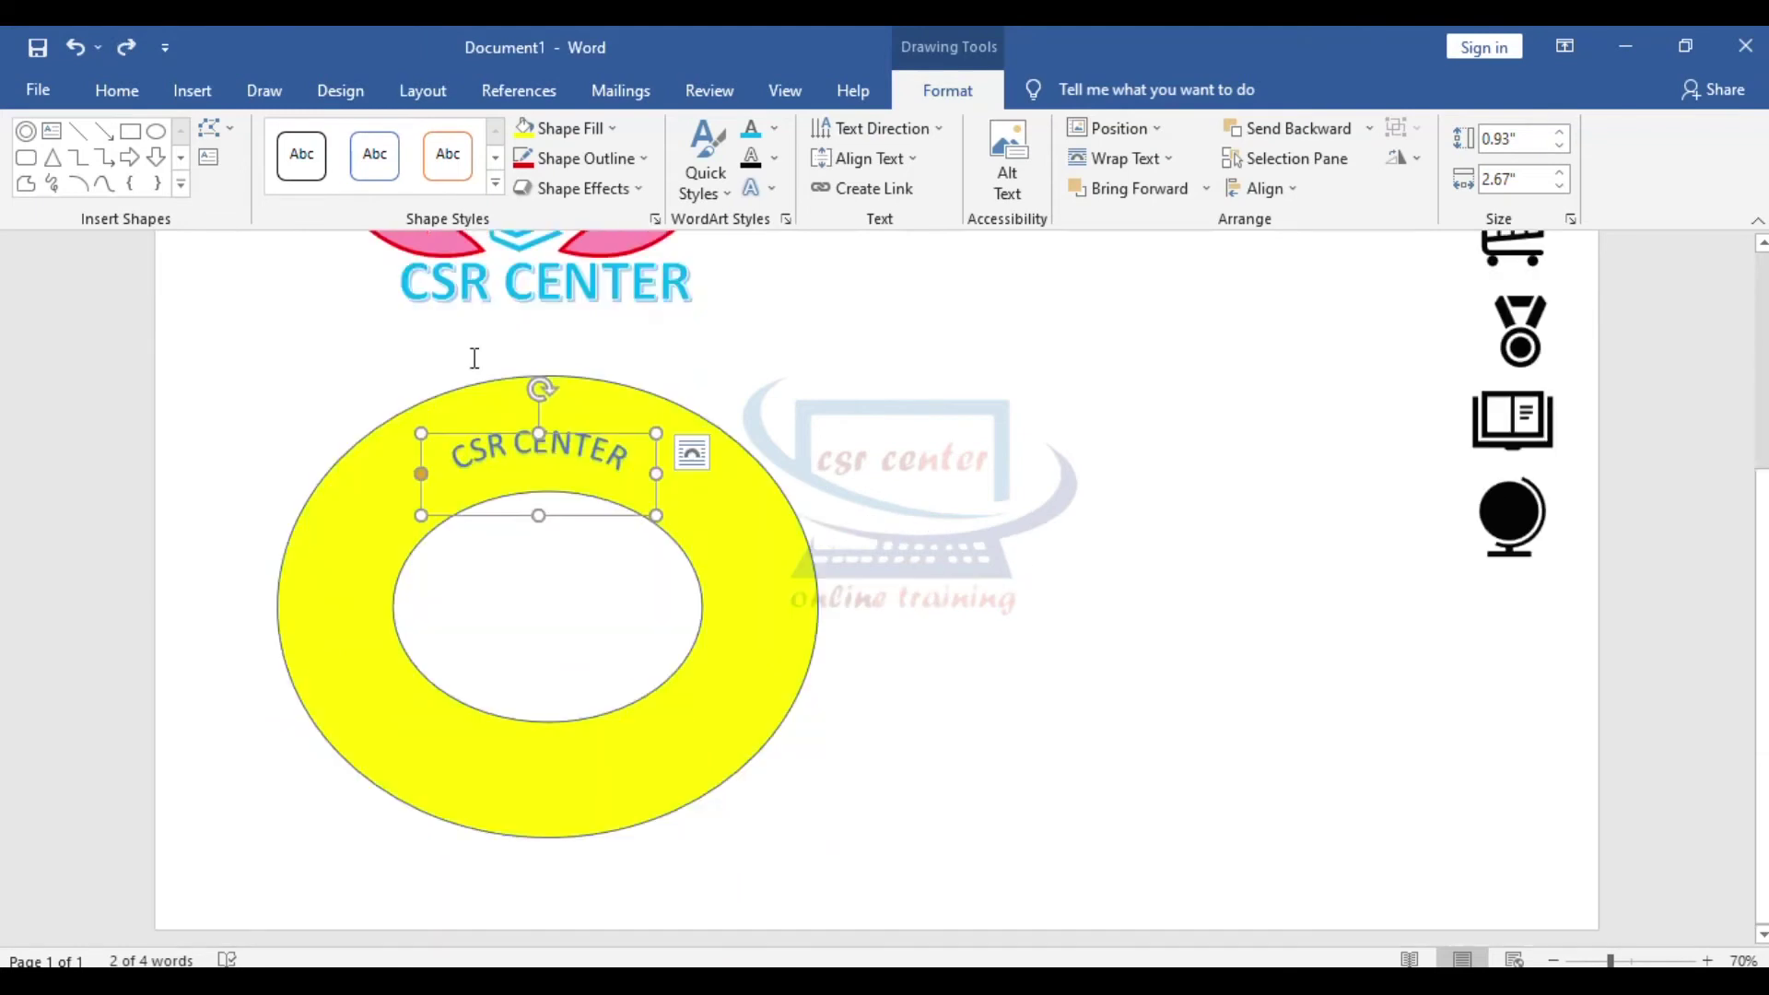
# Increase the arched "CSR CENTER" text's font size and center the WordArt on the ring's upper band.
pyautogui.click(117, 90)
pyautogui.click(449, 141)
pyautogui.click(448, 141)
pyautogui.click(448, 141)
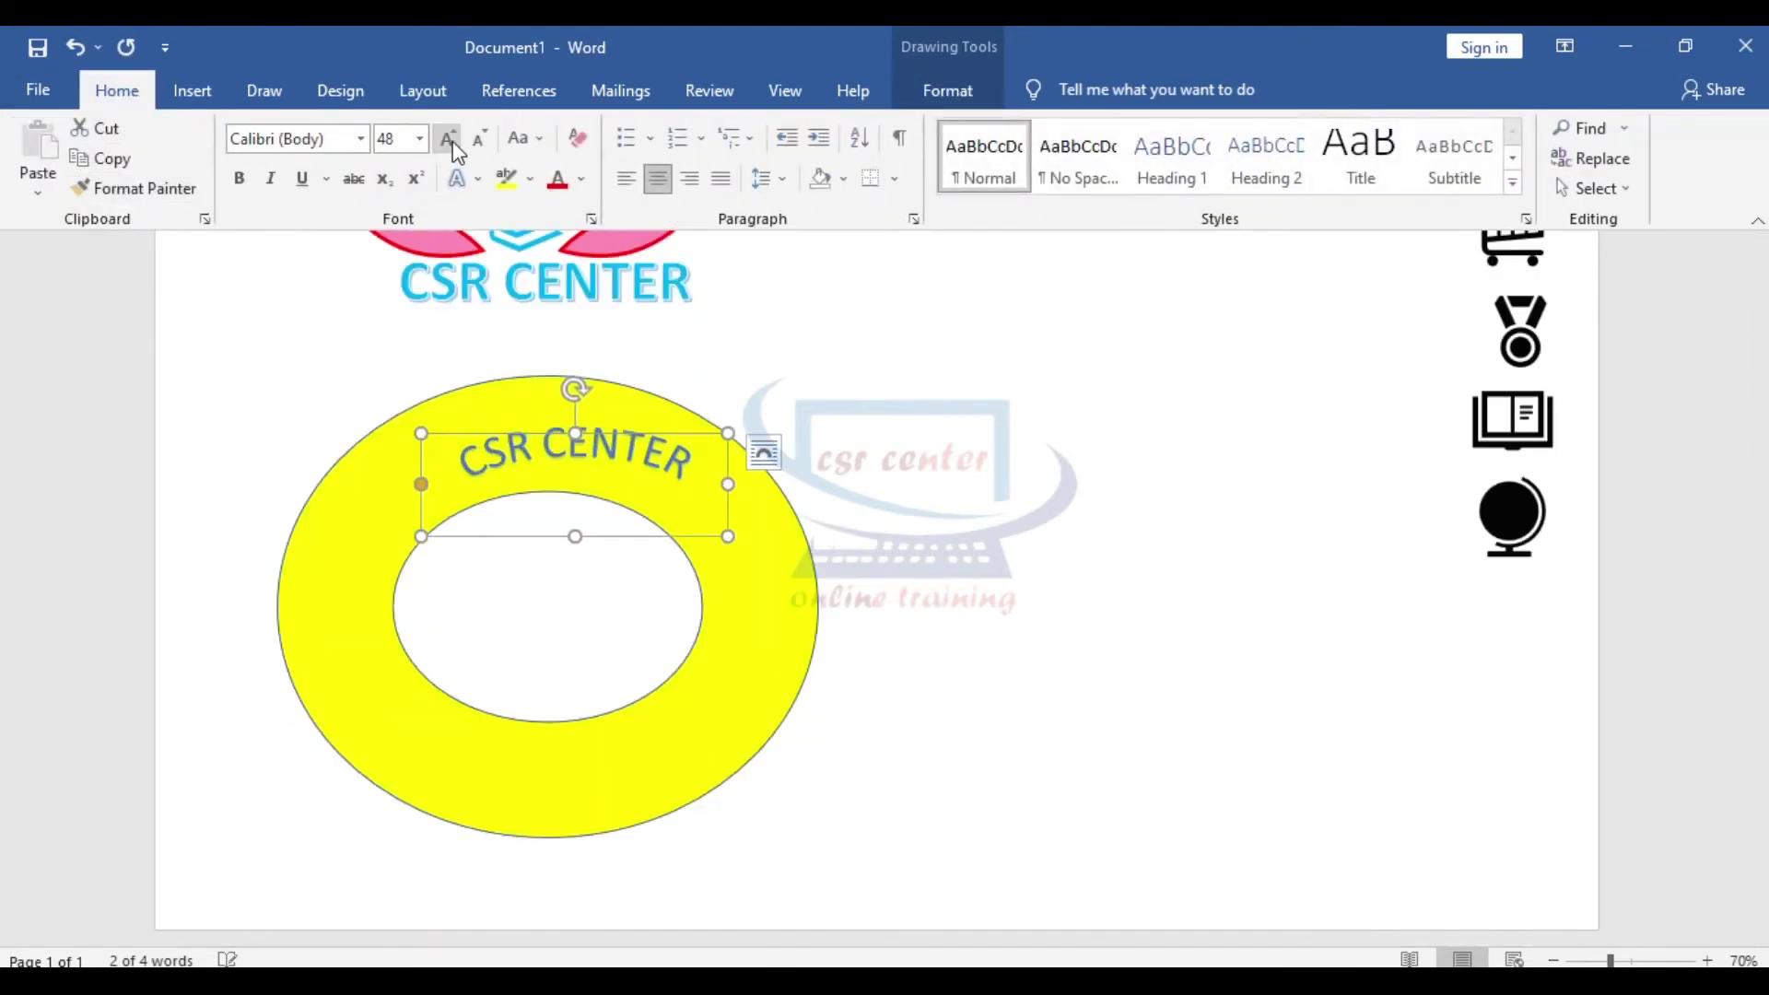
pyautogui.click(448, 141)
pyautogui.click(449, 141)
pyautogui.click(449, 141)
pyautogui.click(448, 141)
pyautogui.moveTo(792, 437); pyautogui.dragTo(685, 430)
pyautogui.click(981, 528)
# Insert another WordArt in the same blue fill style with the text "Online Training".
pyautogui.scroll(3, 703, 304)
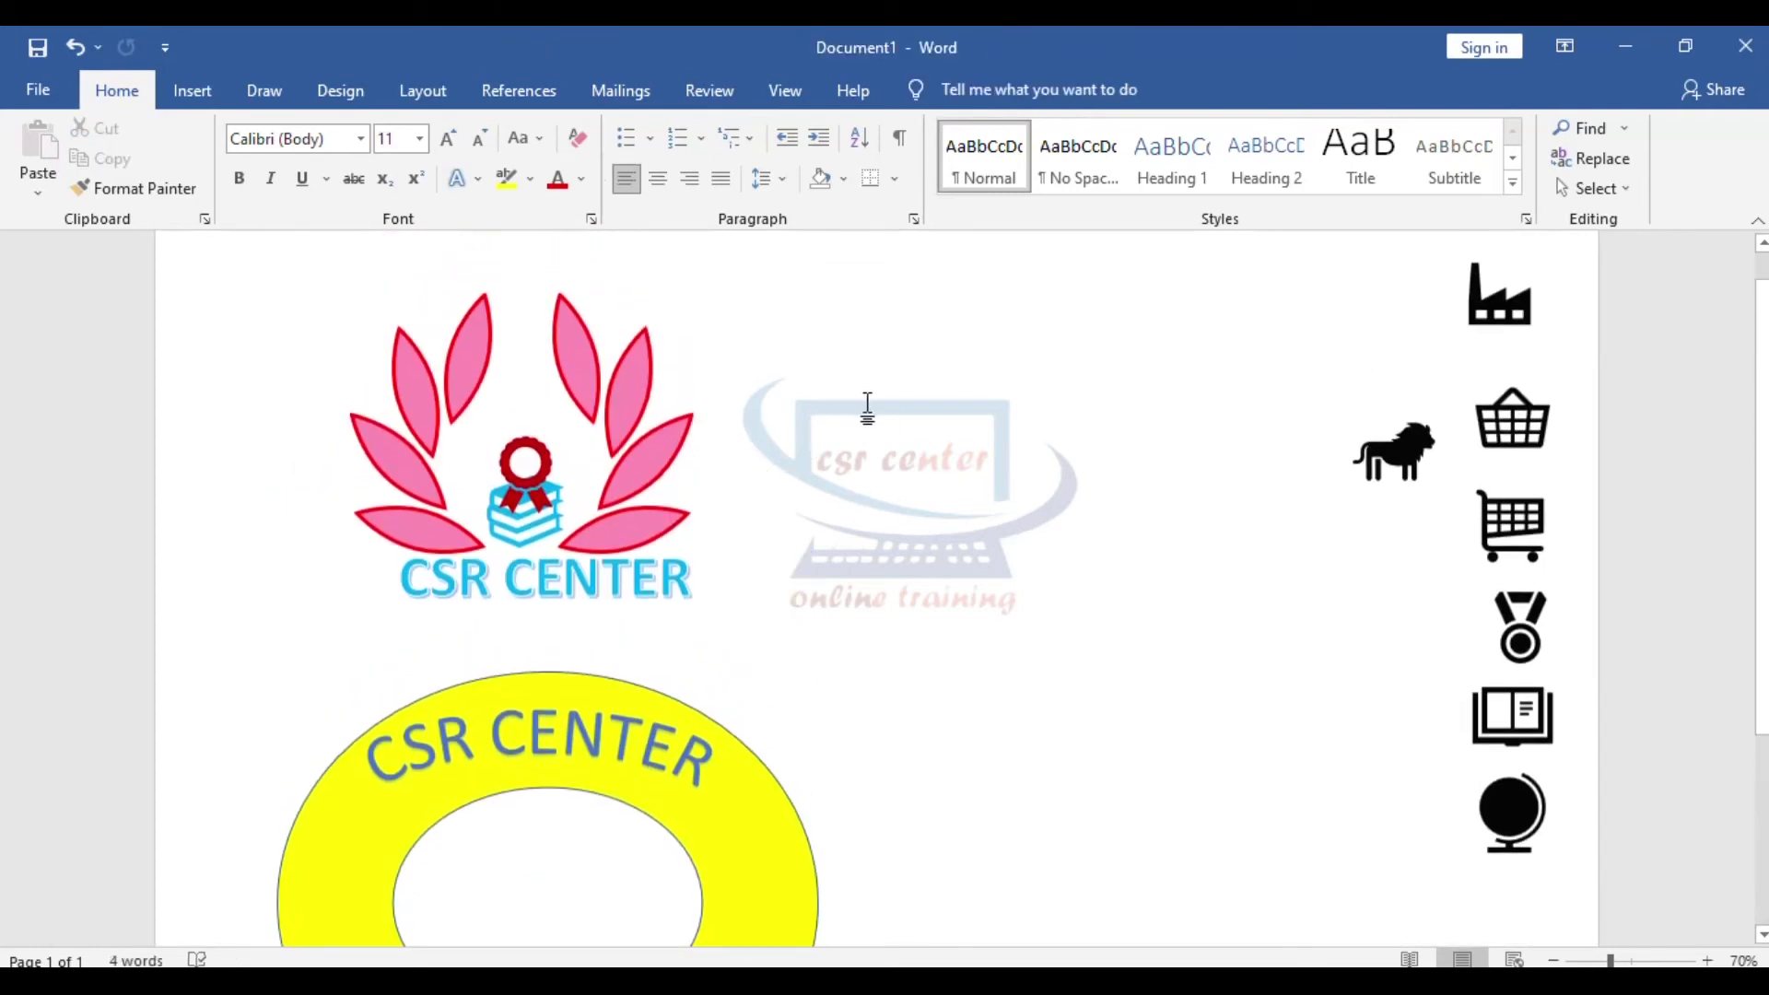
pyautogui.scroll(-1, 868, 406)
pyautogui.click(205, 103)
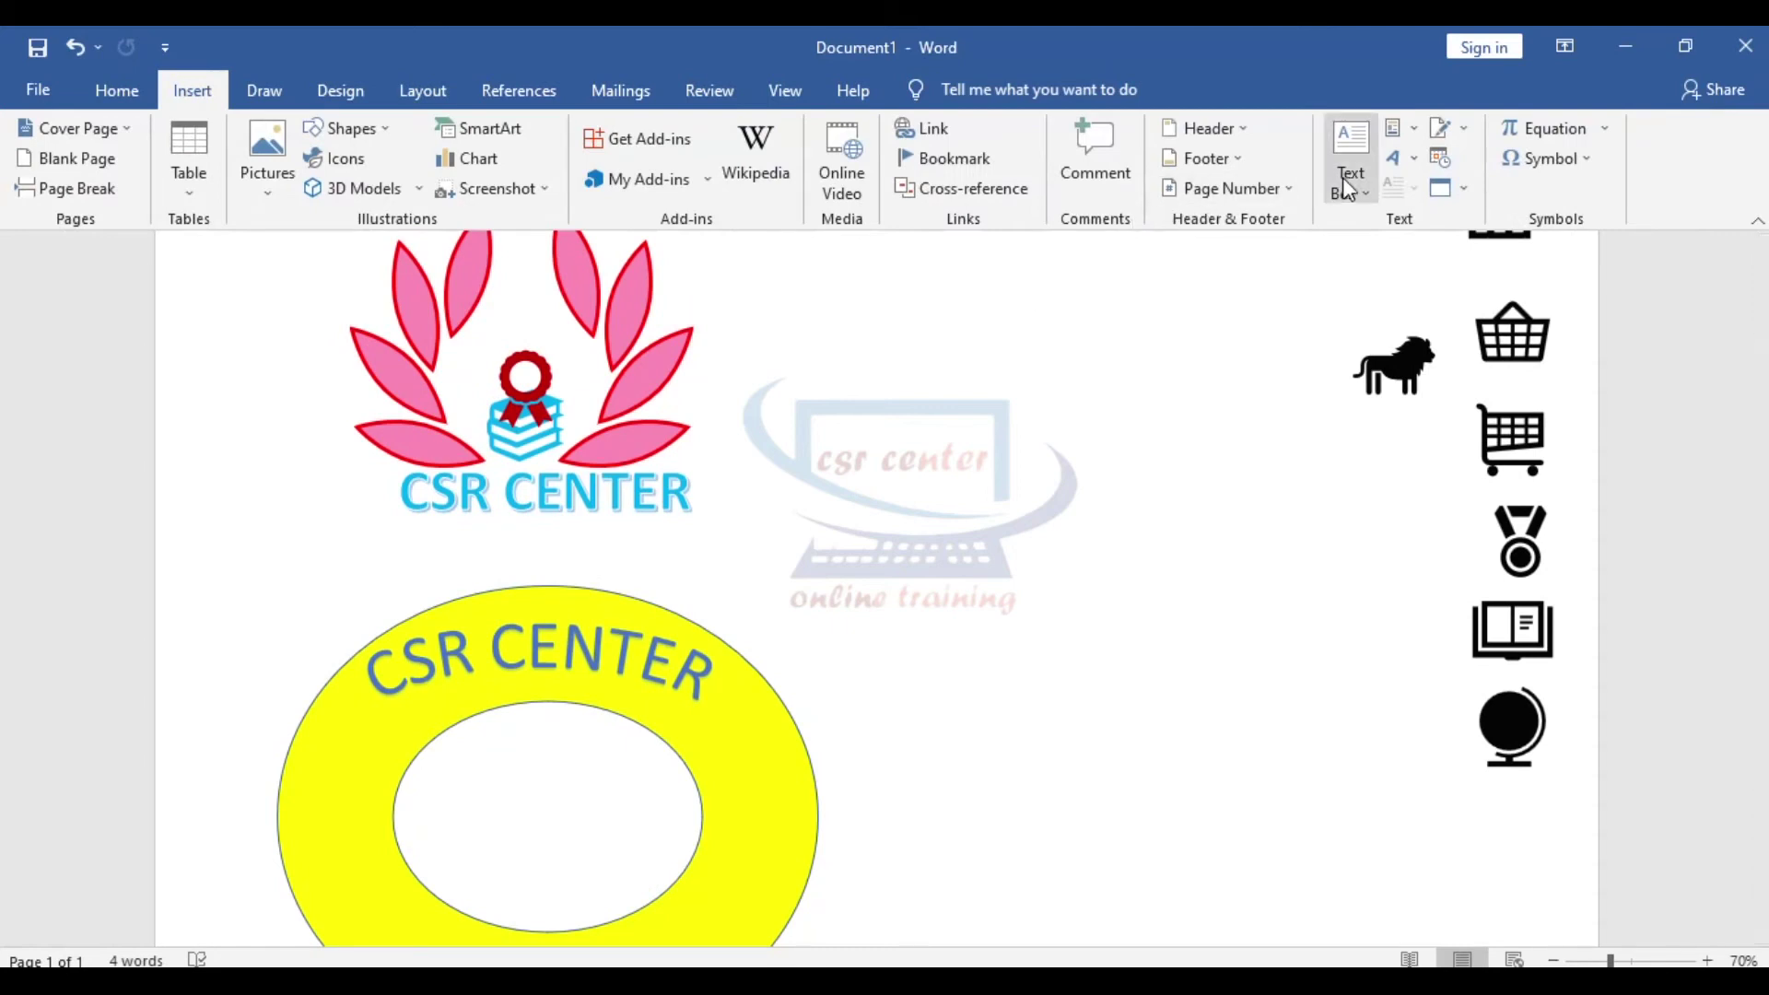
pyautogui.click(1397, 165)
pyautogui.click(1489, 210)
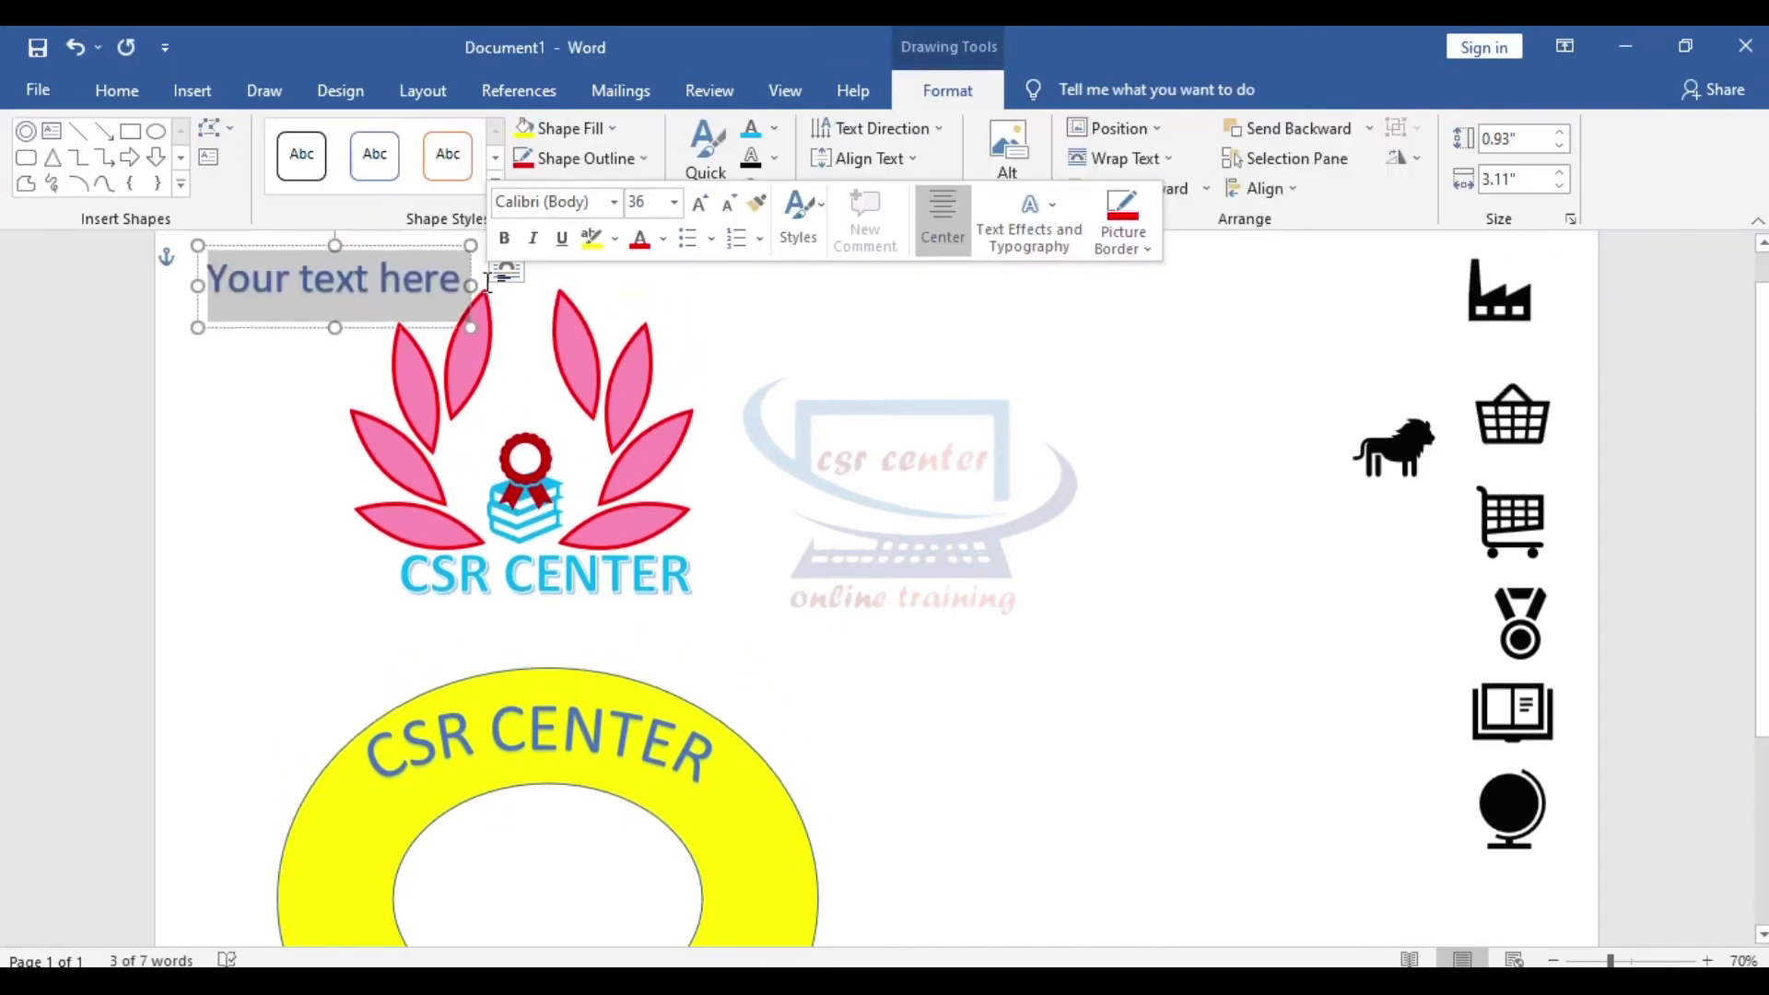
pyautogui.write('Online Training')
# Apply the downward-arch Follow Path transform to the "Online Training" WordArt and move it off the logo to the area beside the ring.
pyautogui.click(760, 188)
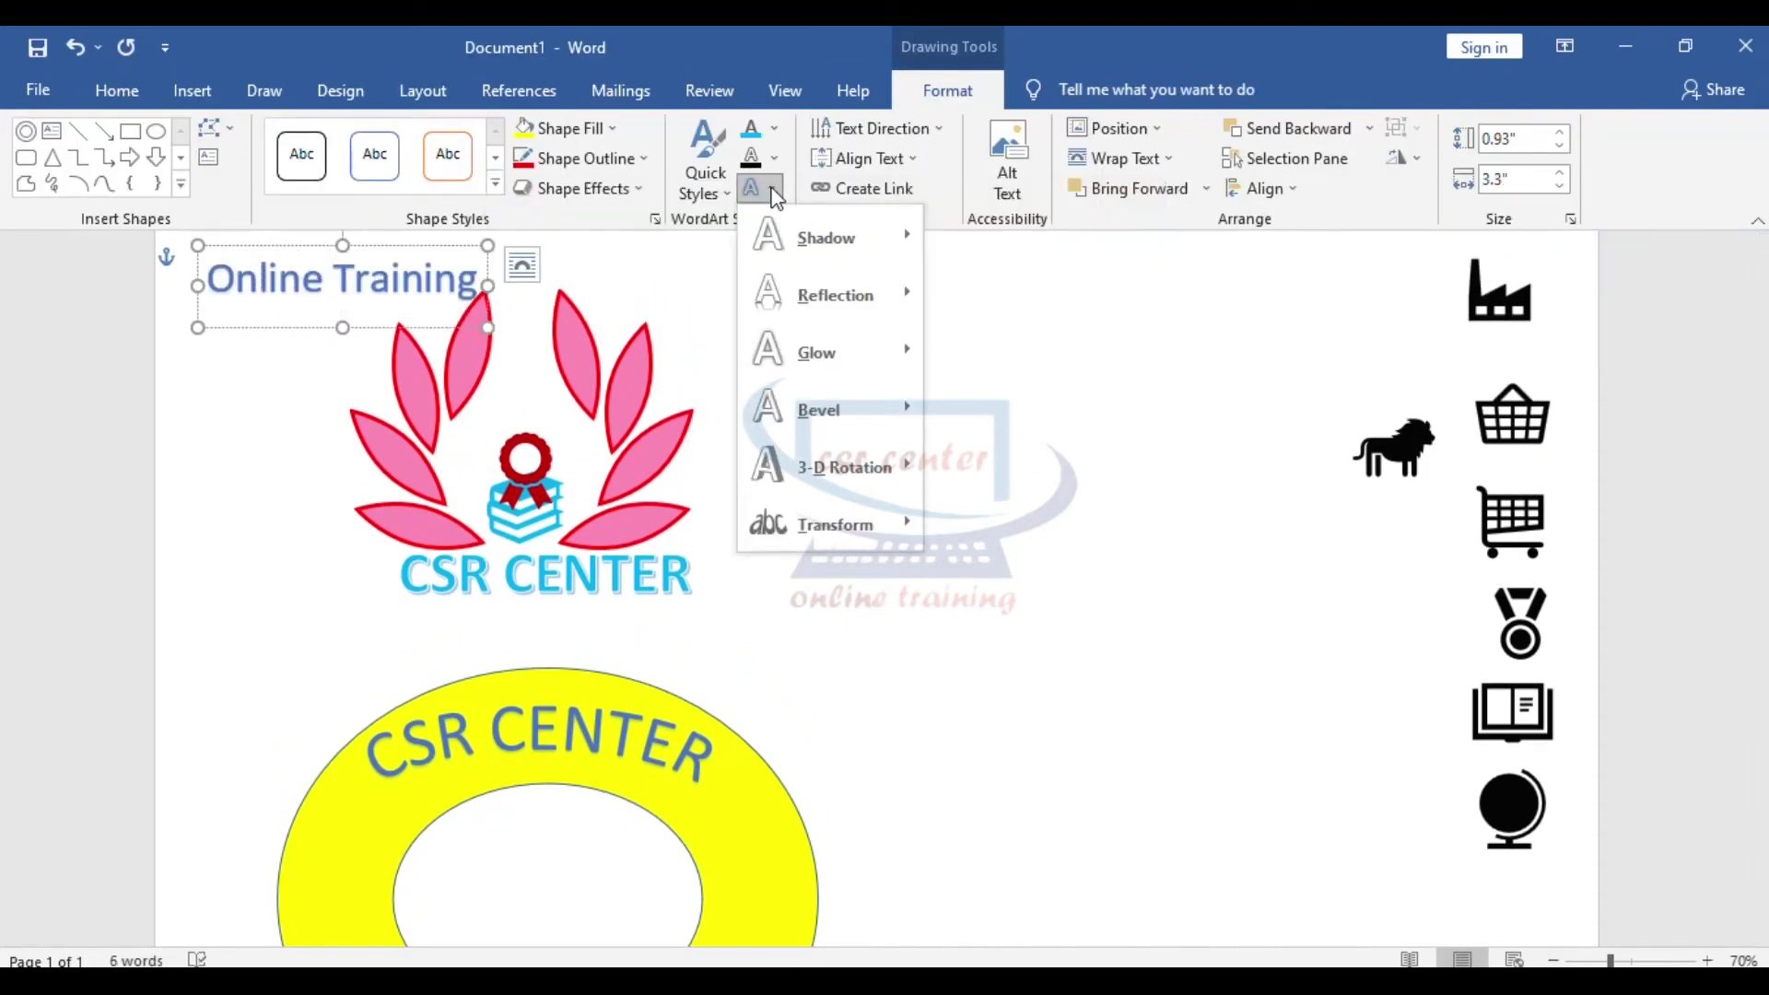
pyautogui.moveTo(829, 533)
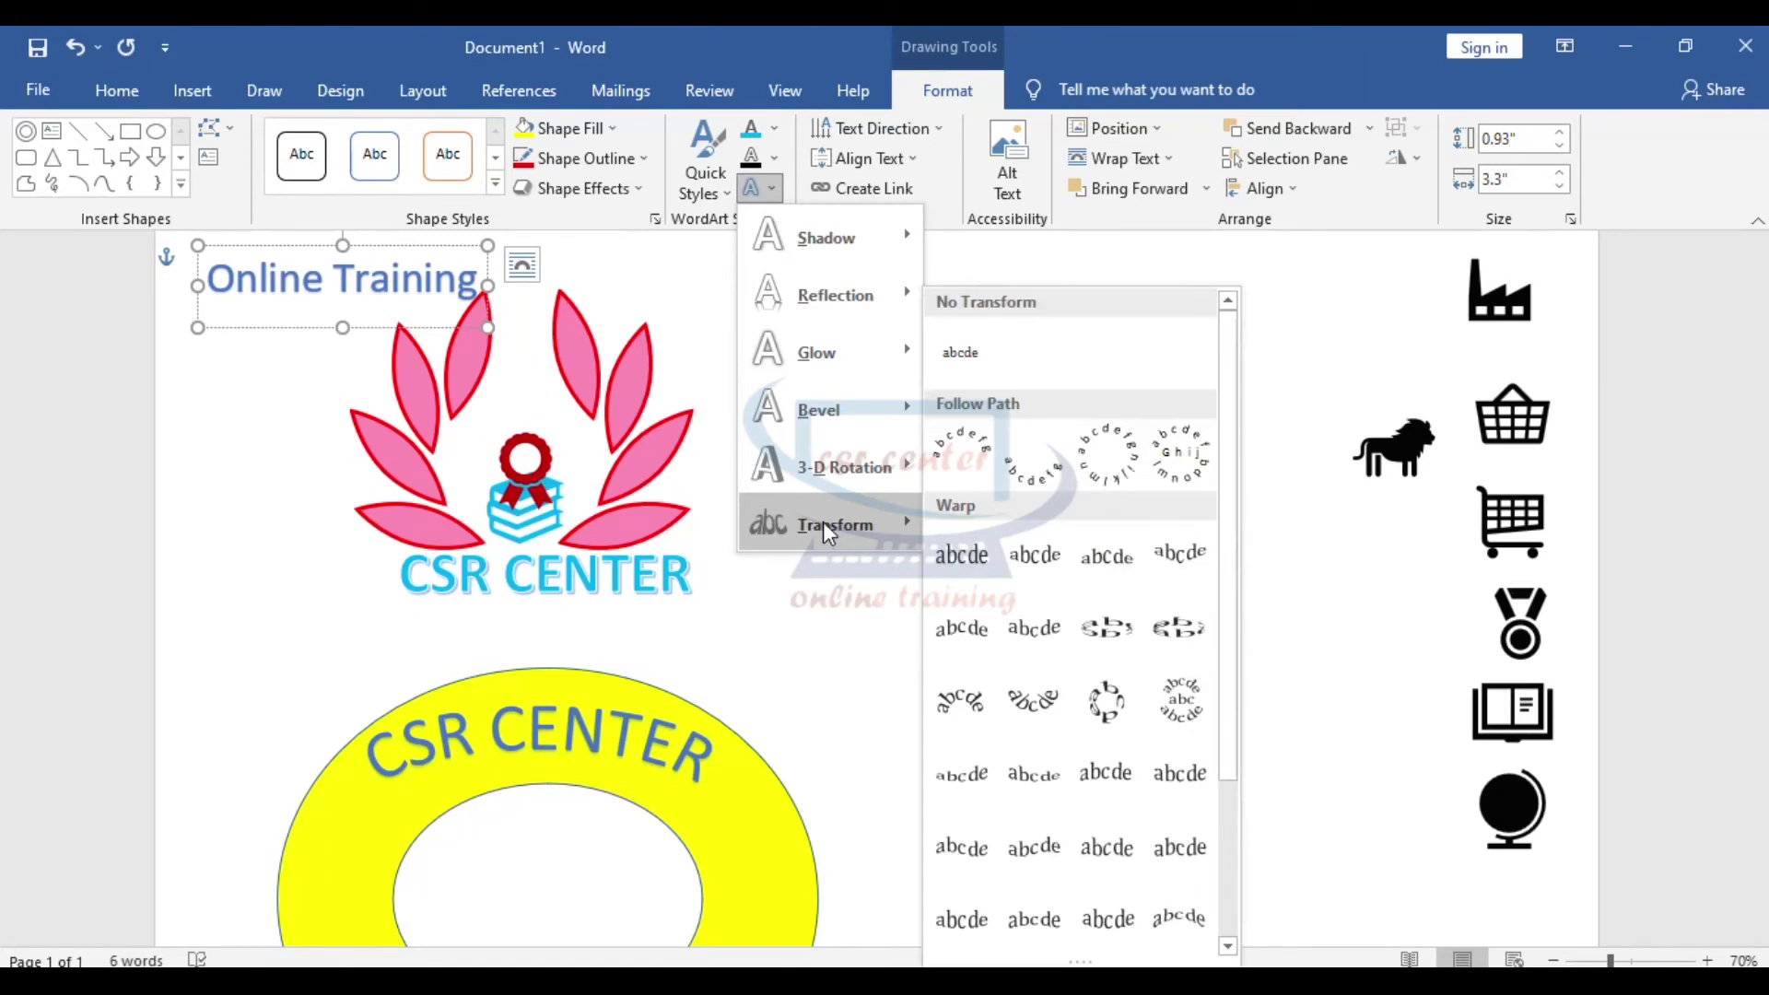
pyautogui.click(1036, 470)
pyautogui.moveTo(403, 328); pyautogui.dragTo(484, 391)
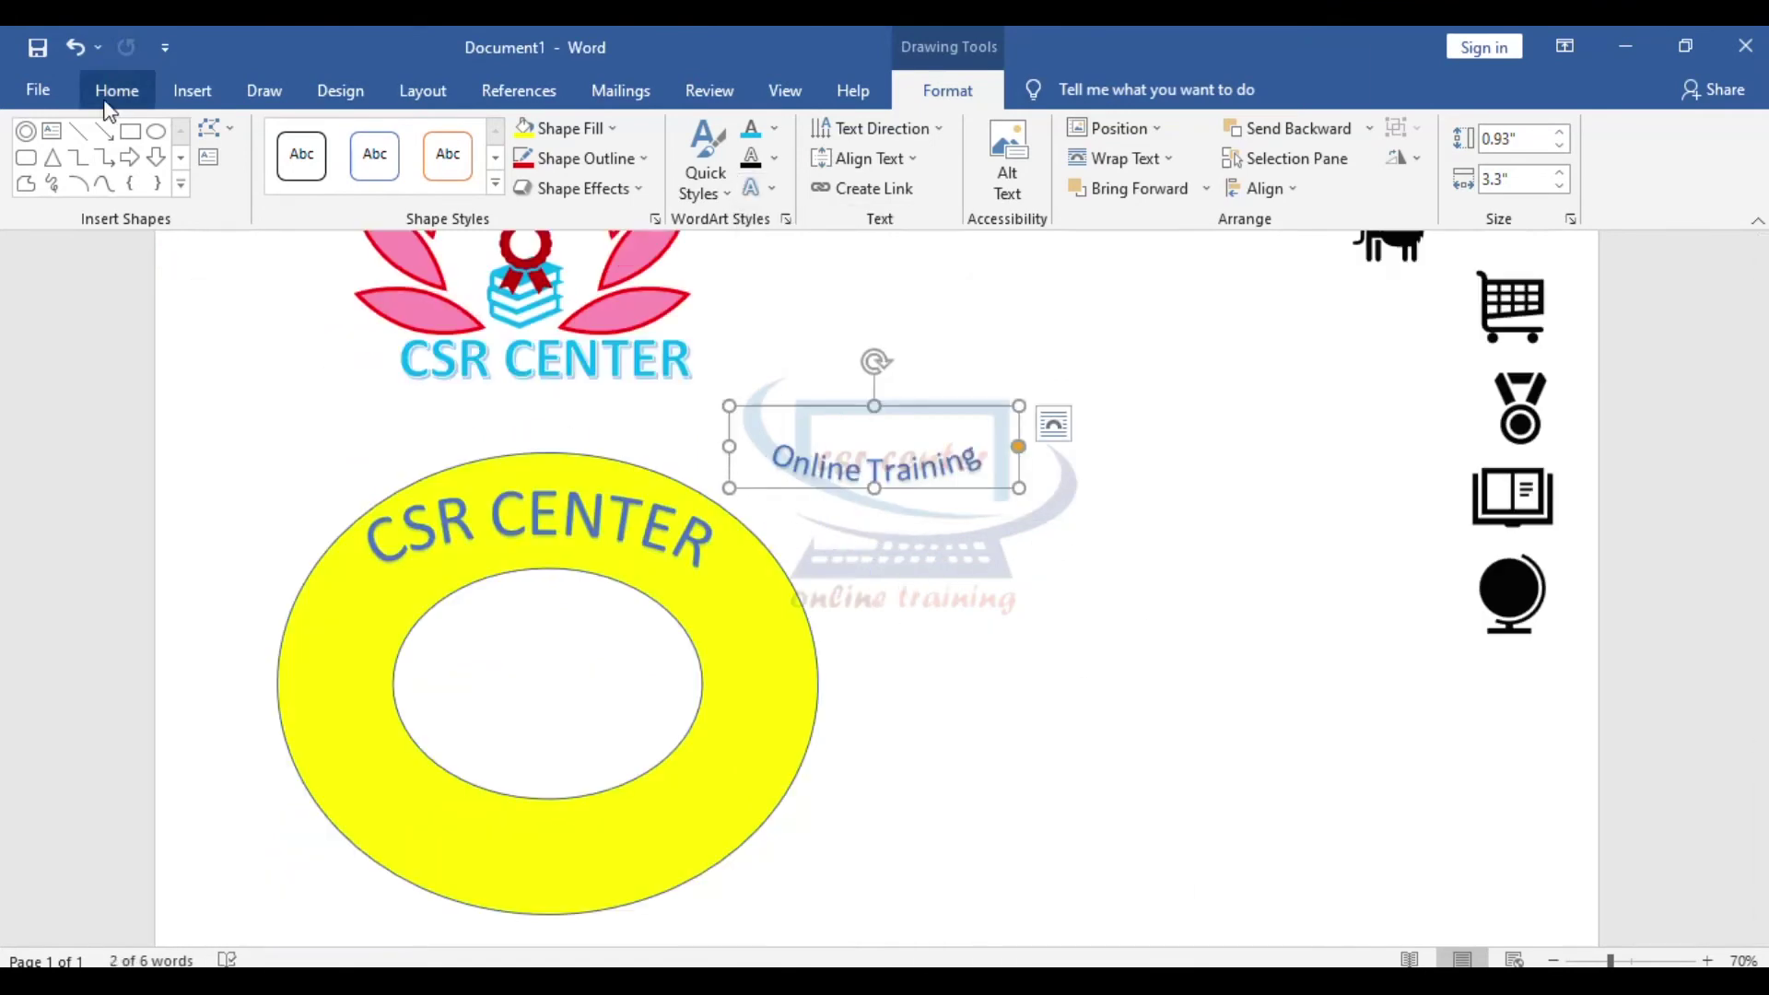
# Set the "Online Training" WordArt's font size to 72 and fit it onto the lower band of the flattened yellow ring.
pyautogui.click(112, 96)
pyautogui.click(448, 138)
pyautogui.click(448, 138)
pyautogui.click(448, 139)
pyautogui.click(448, 138)
pyautogui.click(447, 139)
pyautogui.click(448, 138)
pyautogui.click(448, 138)
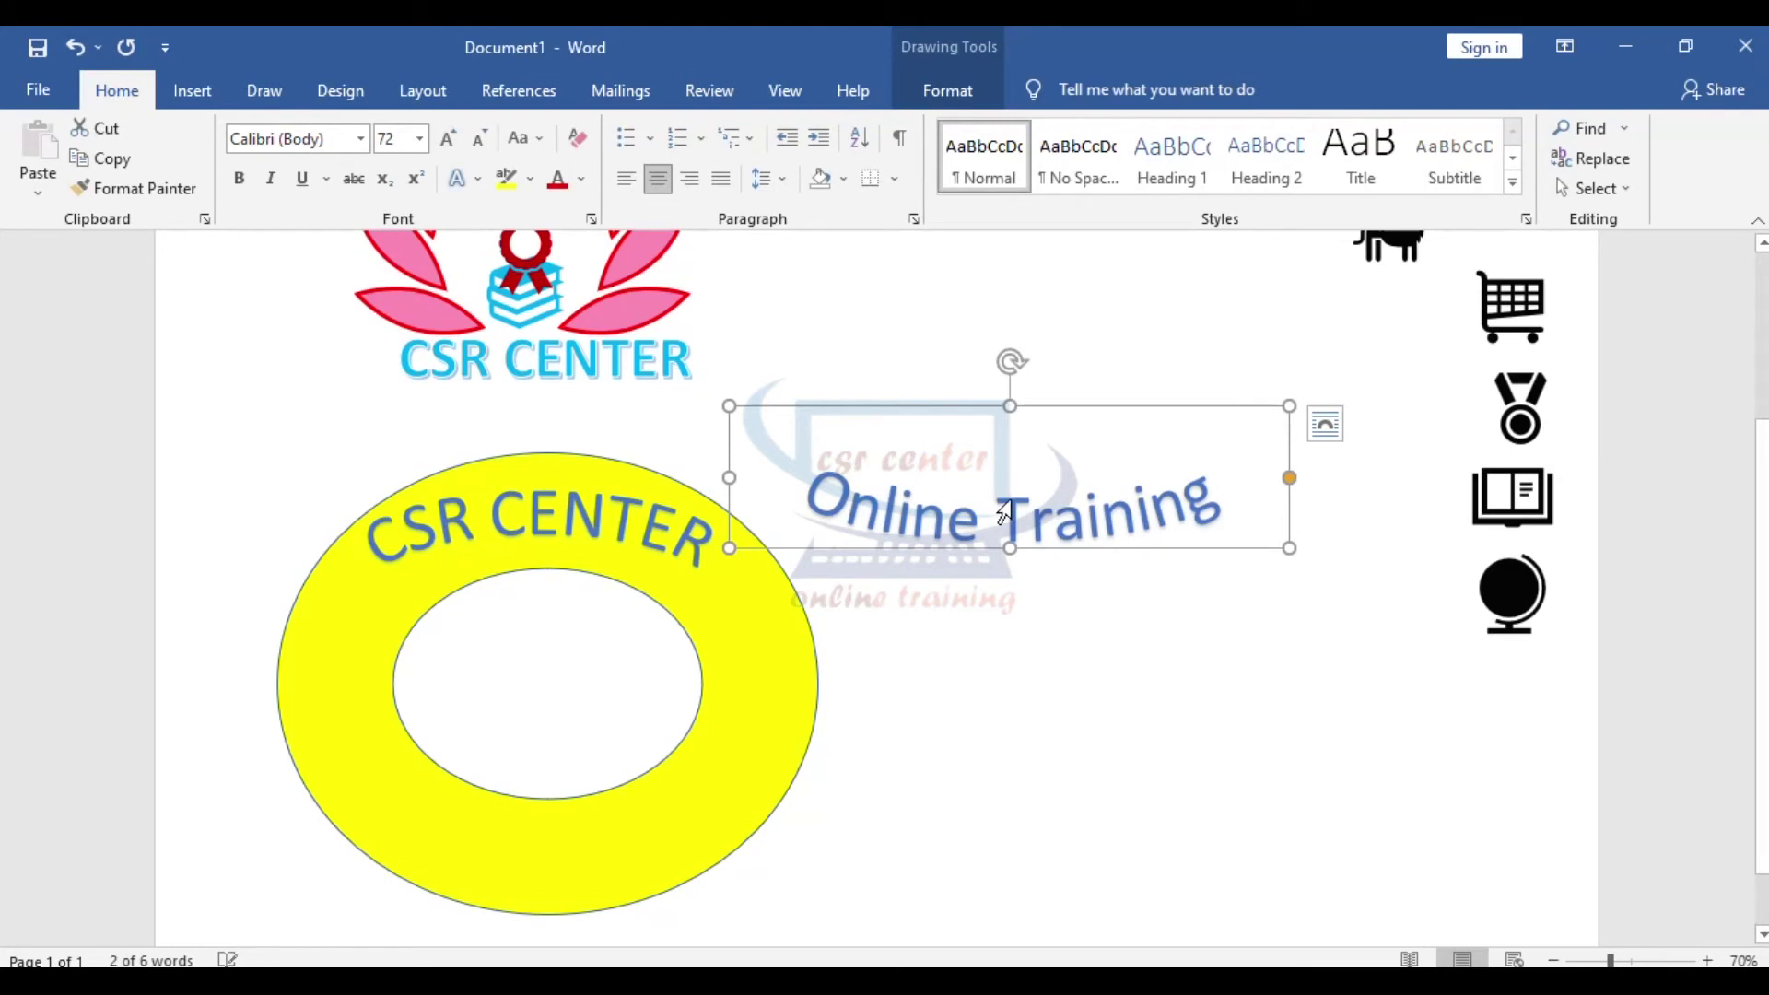
pyautogui.moveTo(1069, 548); pyautogui.dragTo(612, 858)
pyautogui.click(997, 624)
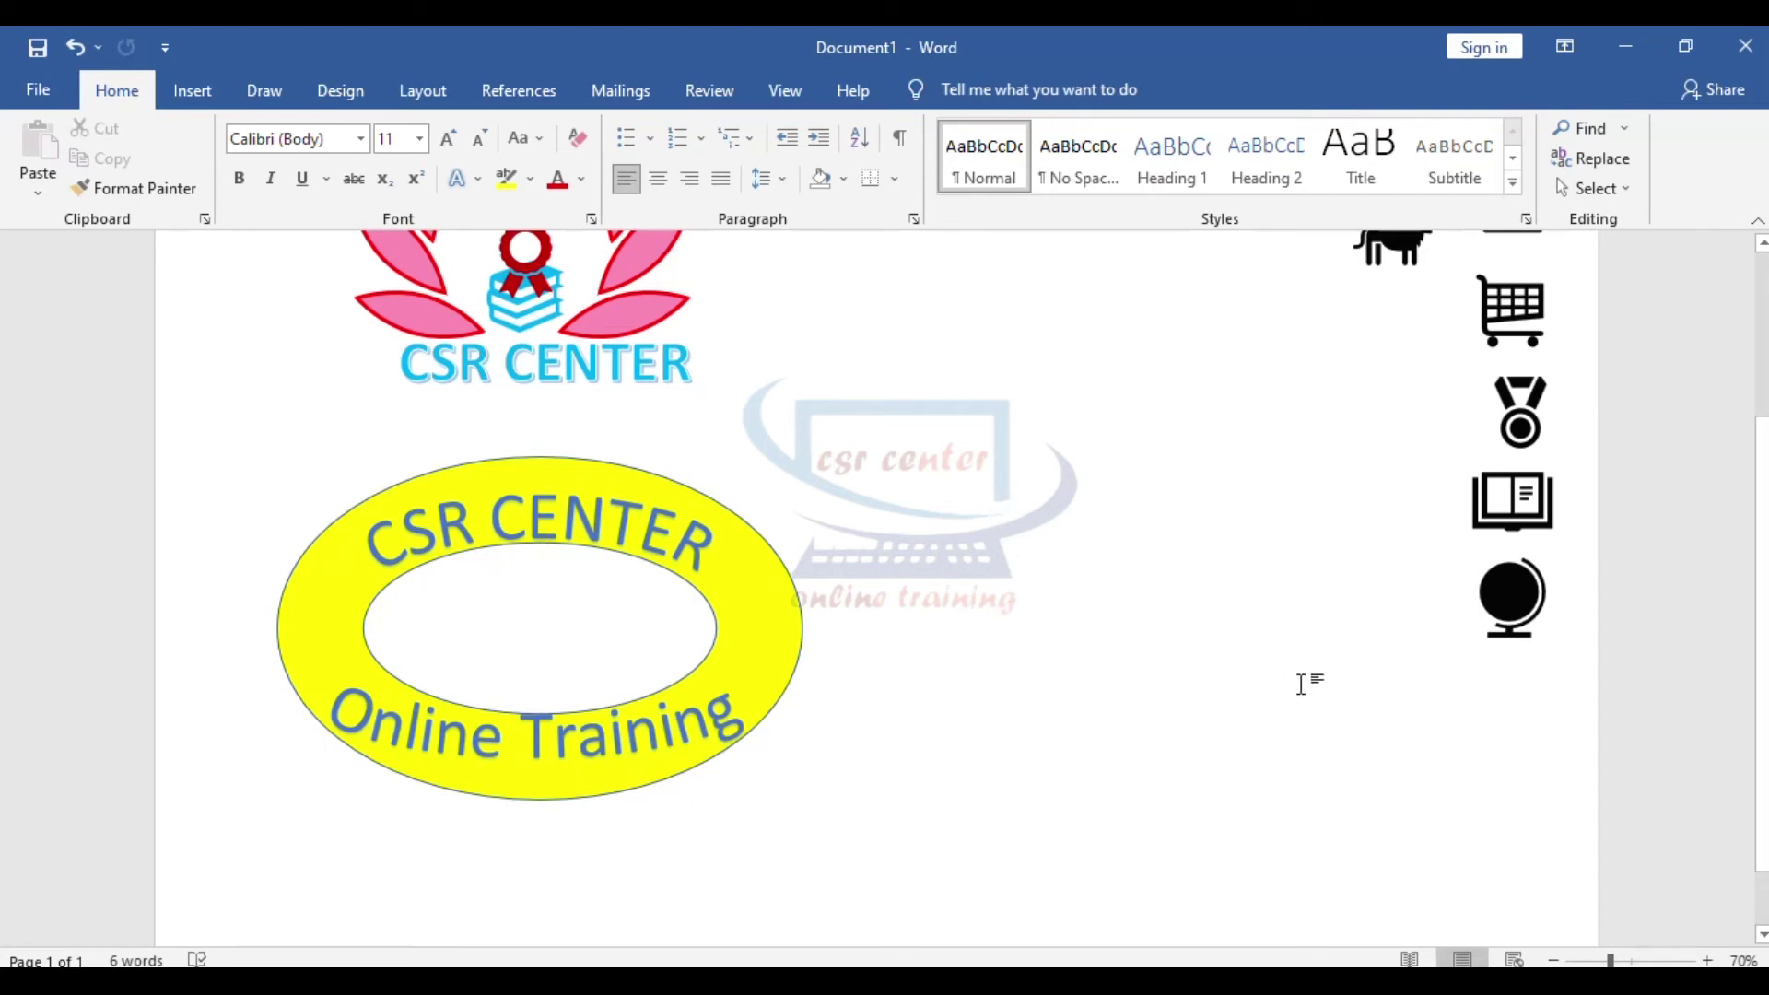
# Fill the lion icon with green and enlarge it to about 3.66" by 3.66" in the empty area beside the logos.
pyautogui.scroll(3, 1340, 716)
pyautogui.moveTo(1447, 466); pyautogui.dragTo(1193, 466)
pyautogui.click(974, 106)
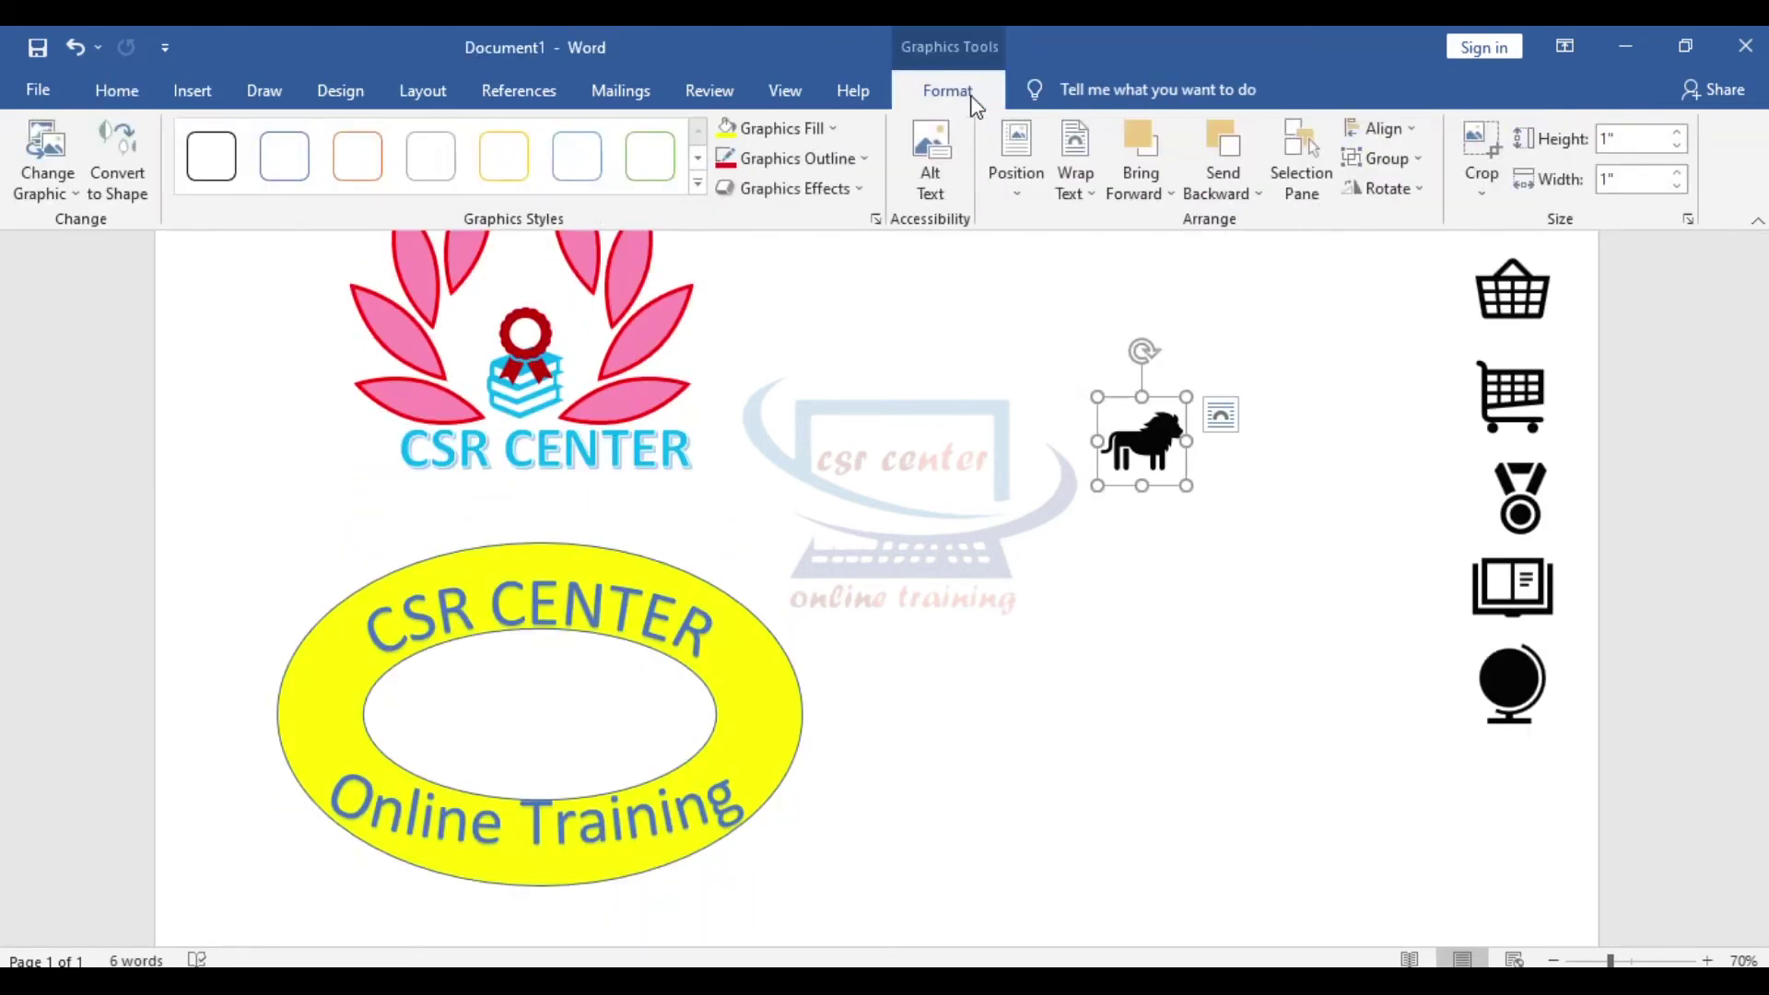
pyautogui.click(827, 116)
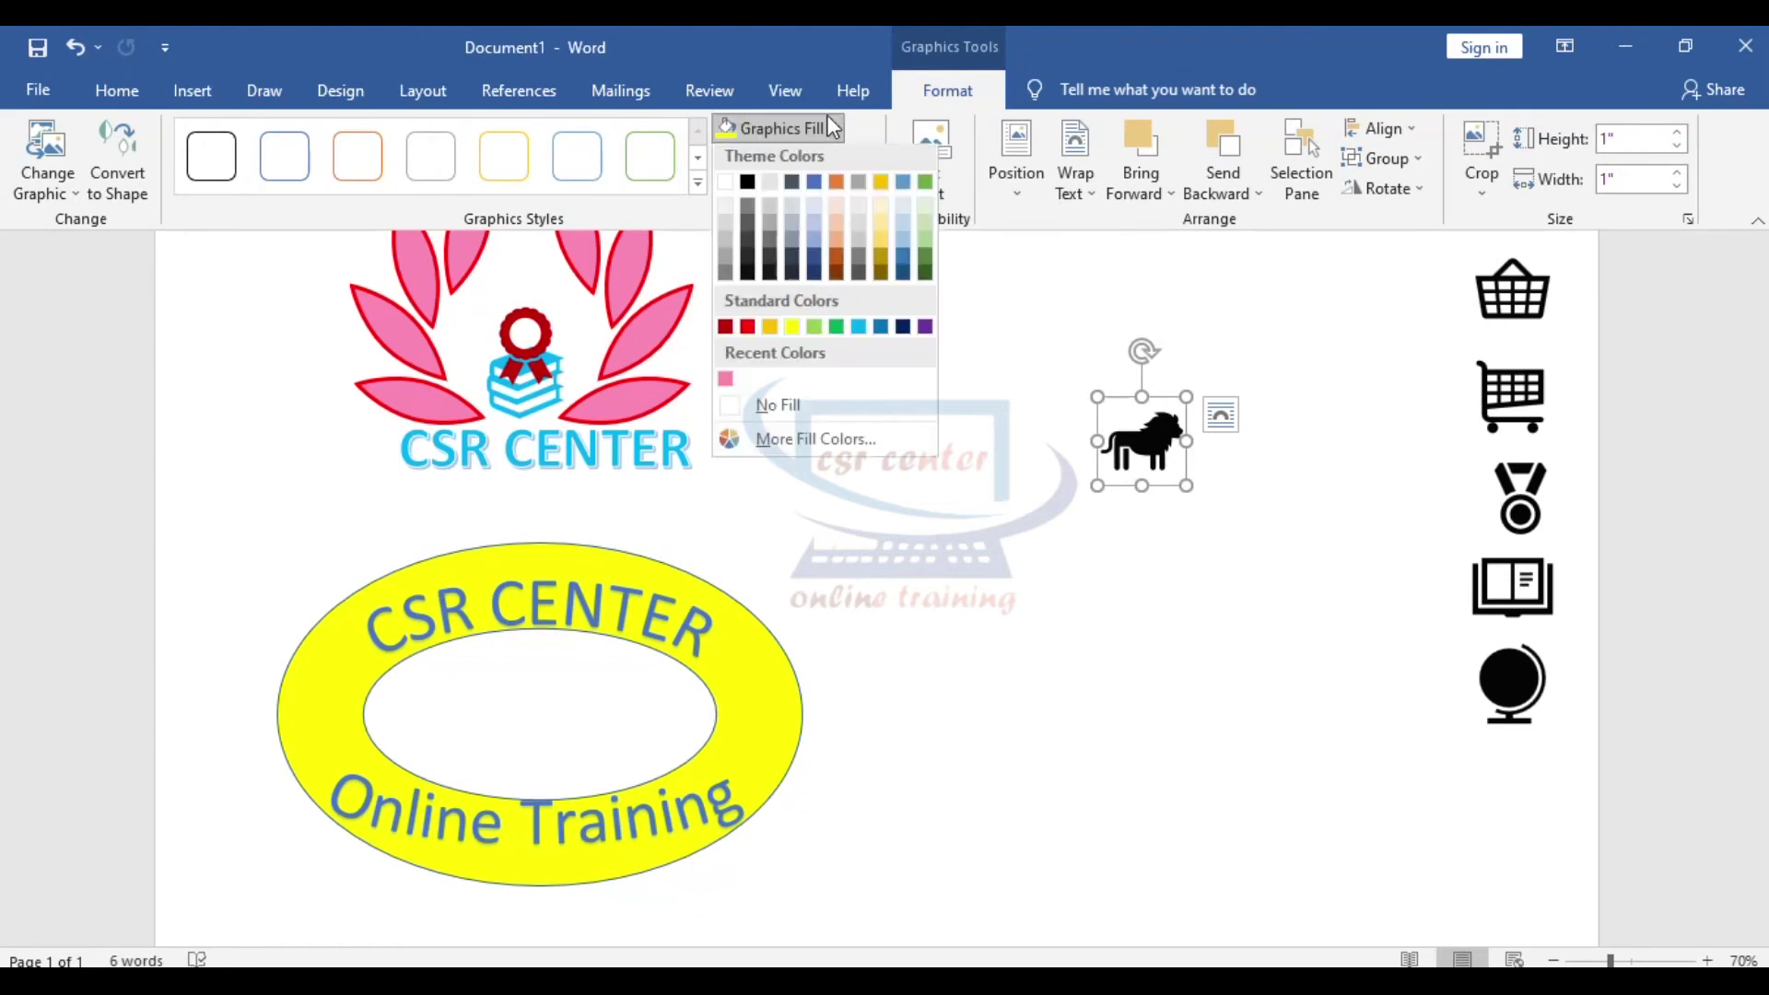
pyautogui.click(834, 332)
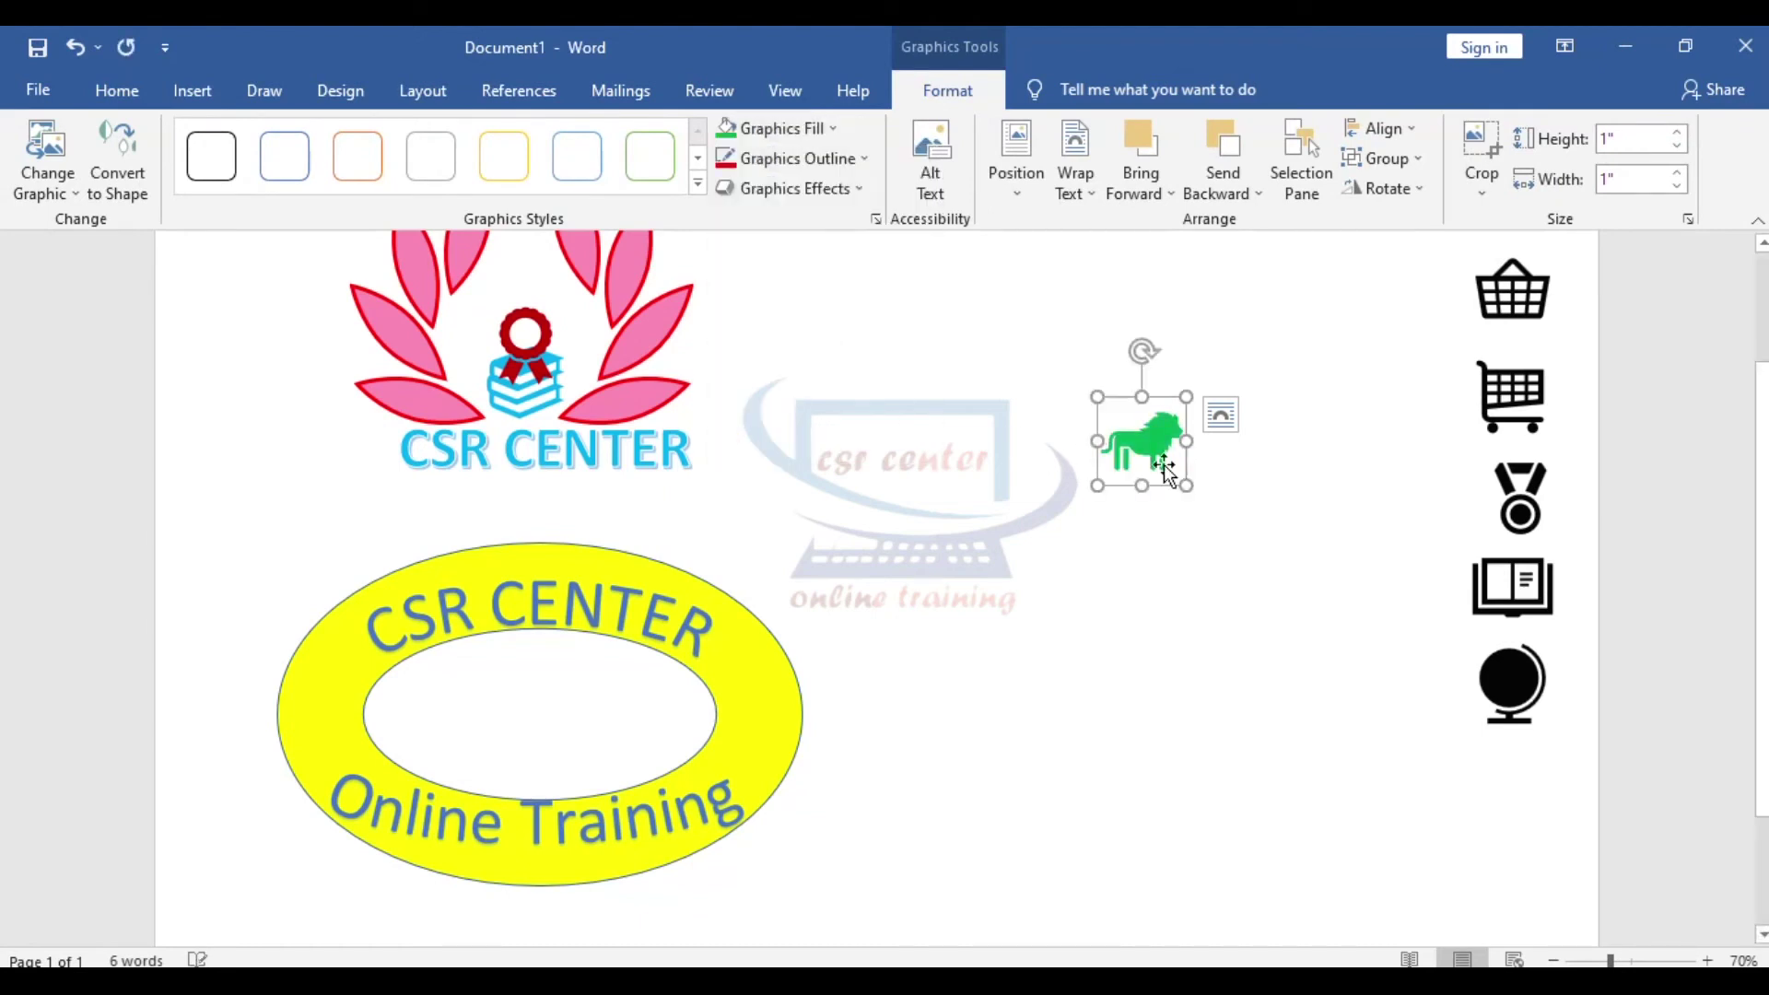
pyautogui.moveTo(1189, 487); pyautogui.dragTo(1424, 719)
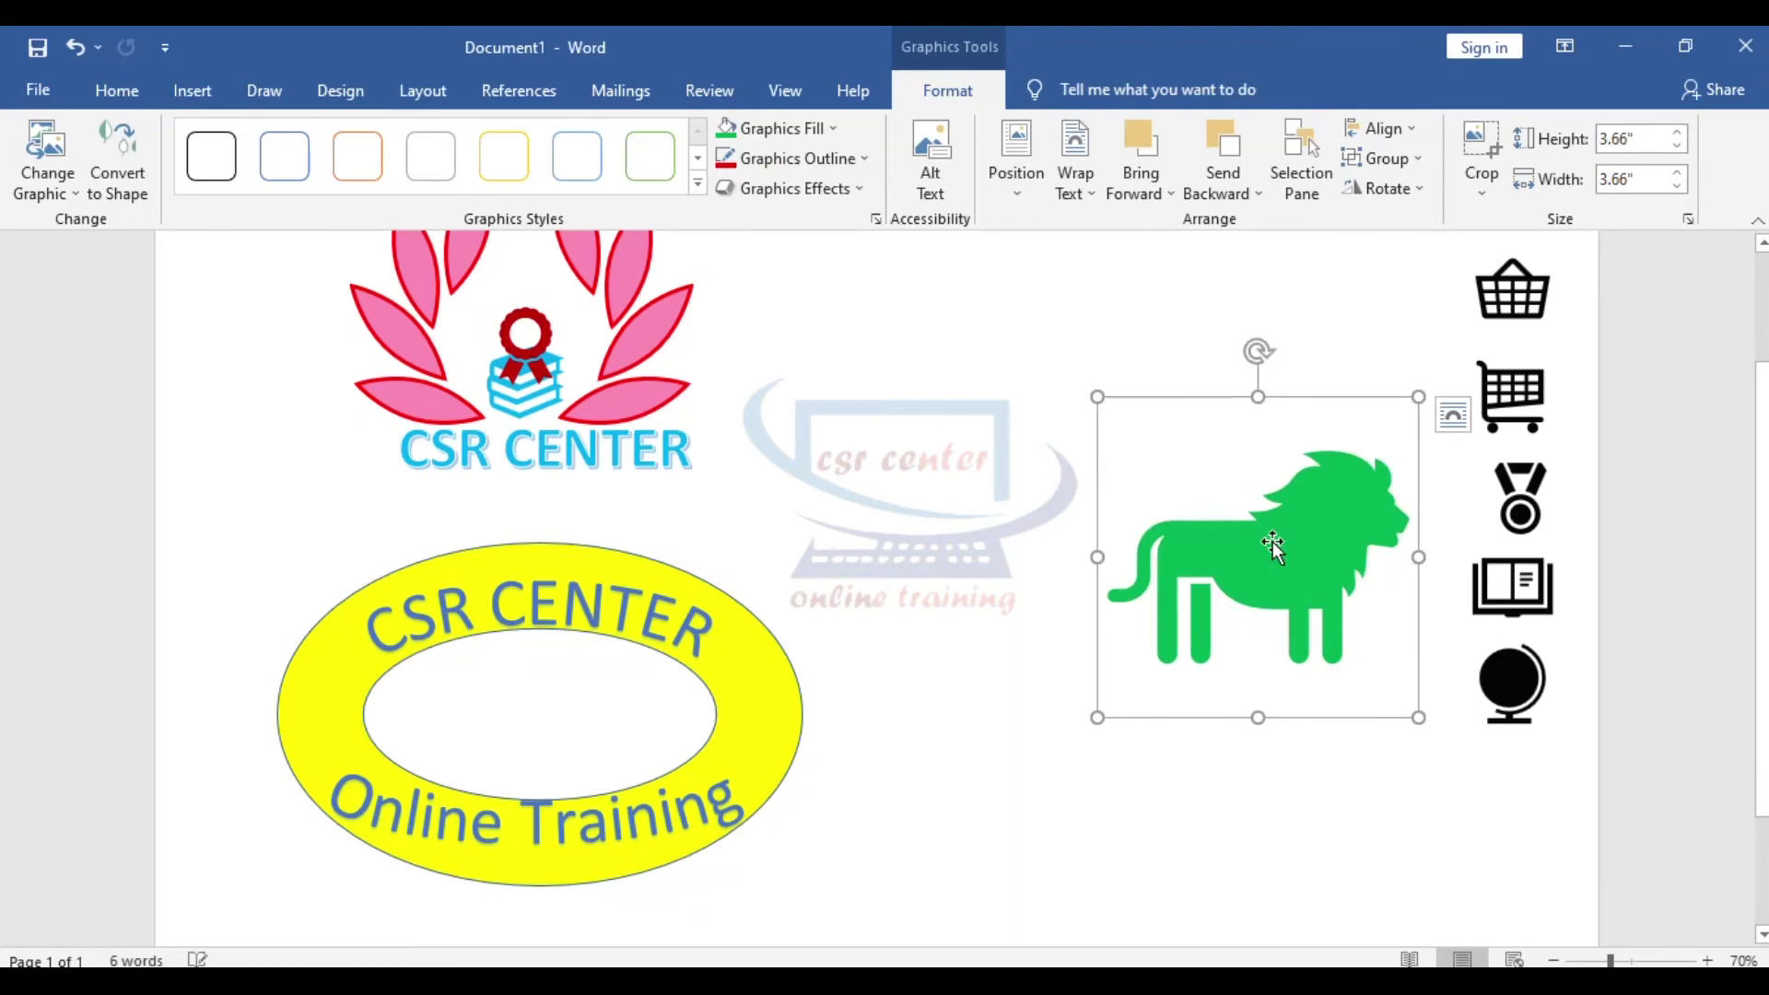
pyautogui.moveTo(1271, 553); pyautogui.dragTo(1106, 466)
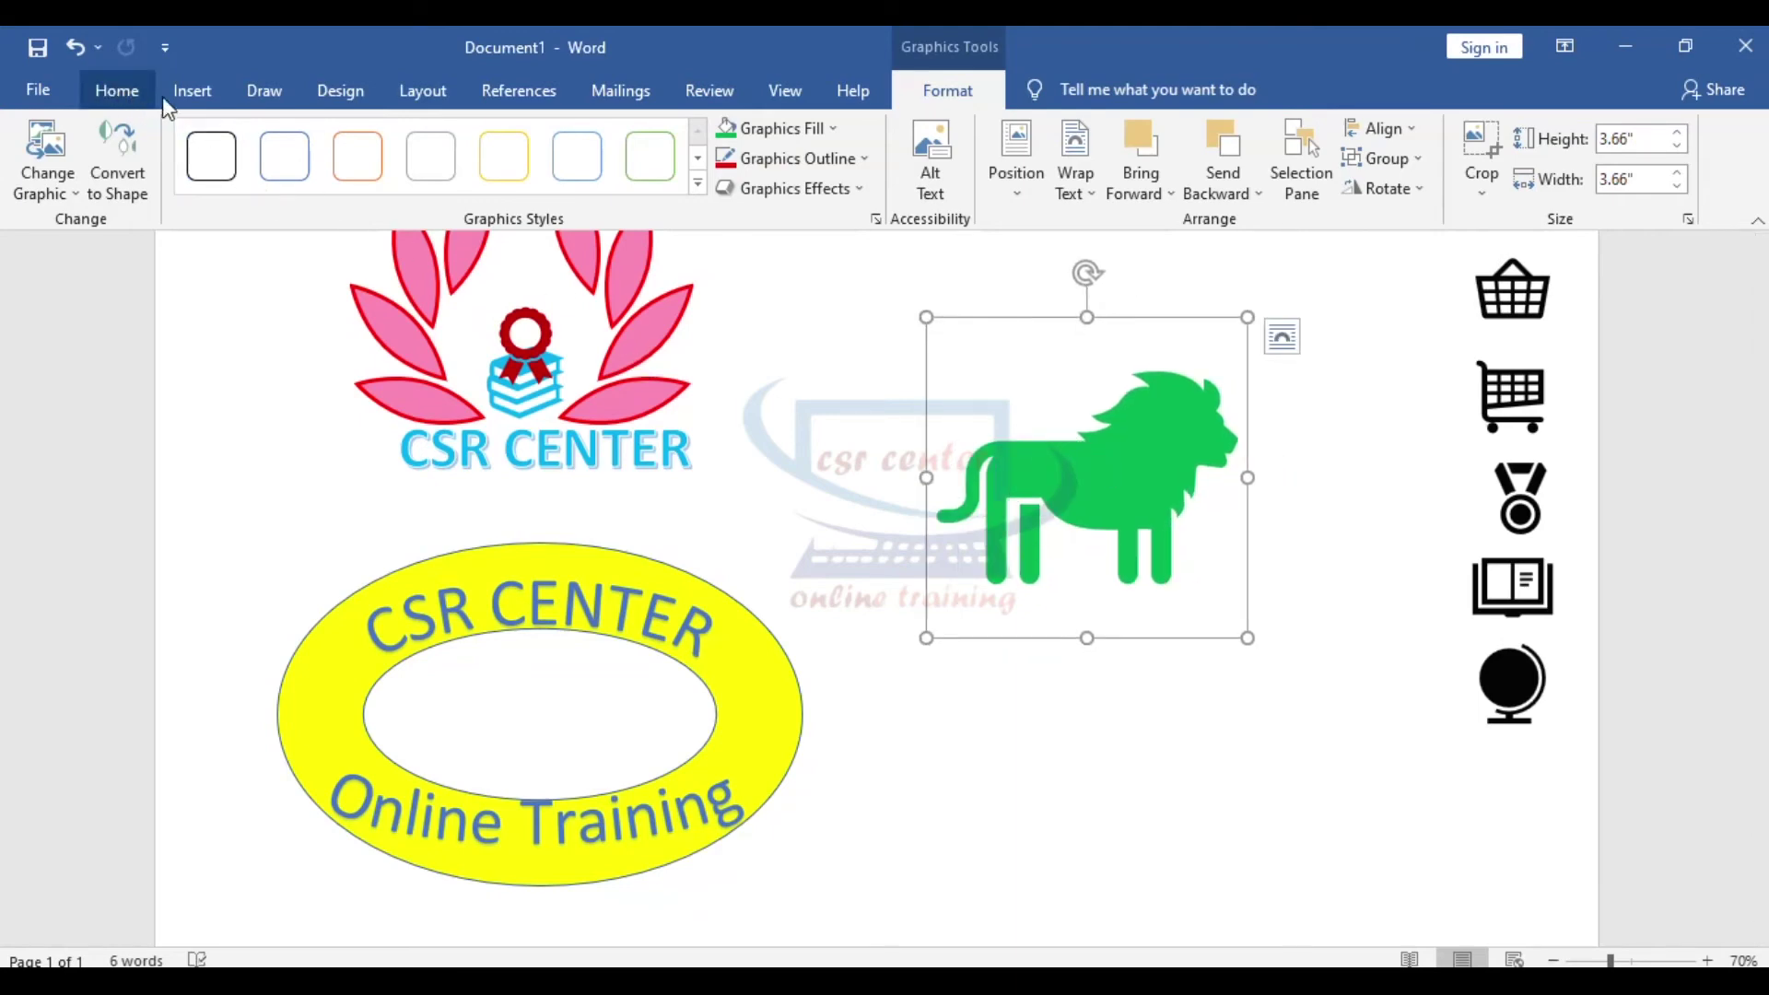
# Draw a rectangle with two rounded diagonal corners, about 2.63" high and 5.78" wide, below the lion and fill it with the lightest gold.
pyautogui.click(193, 92)
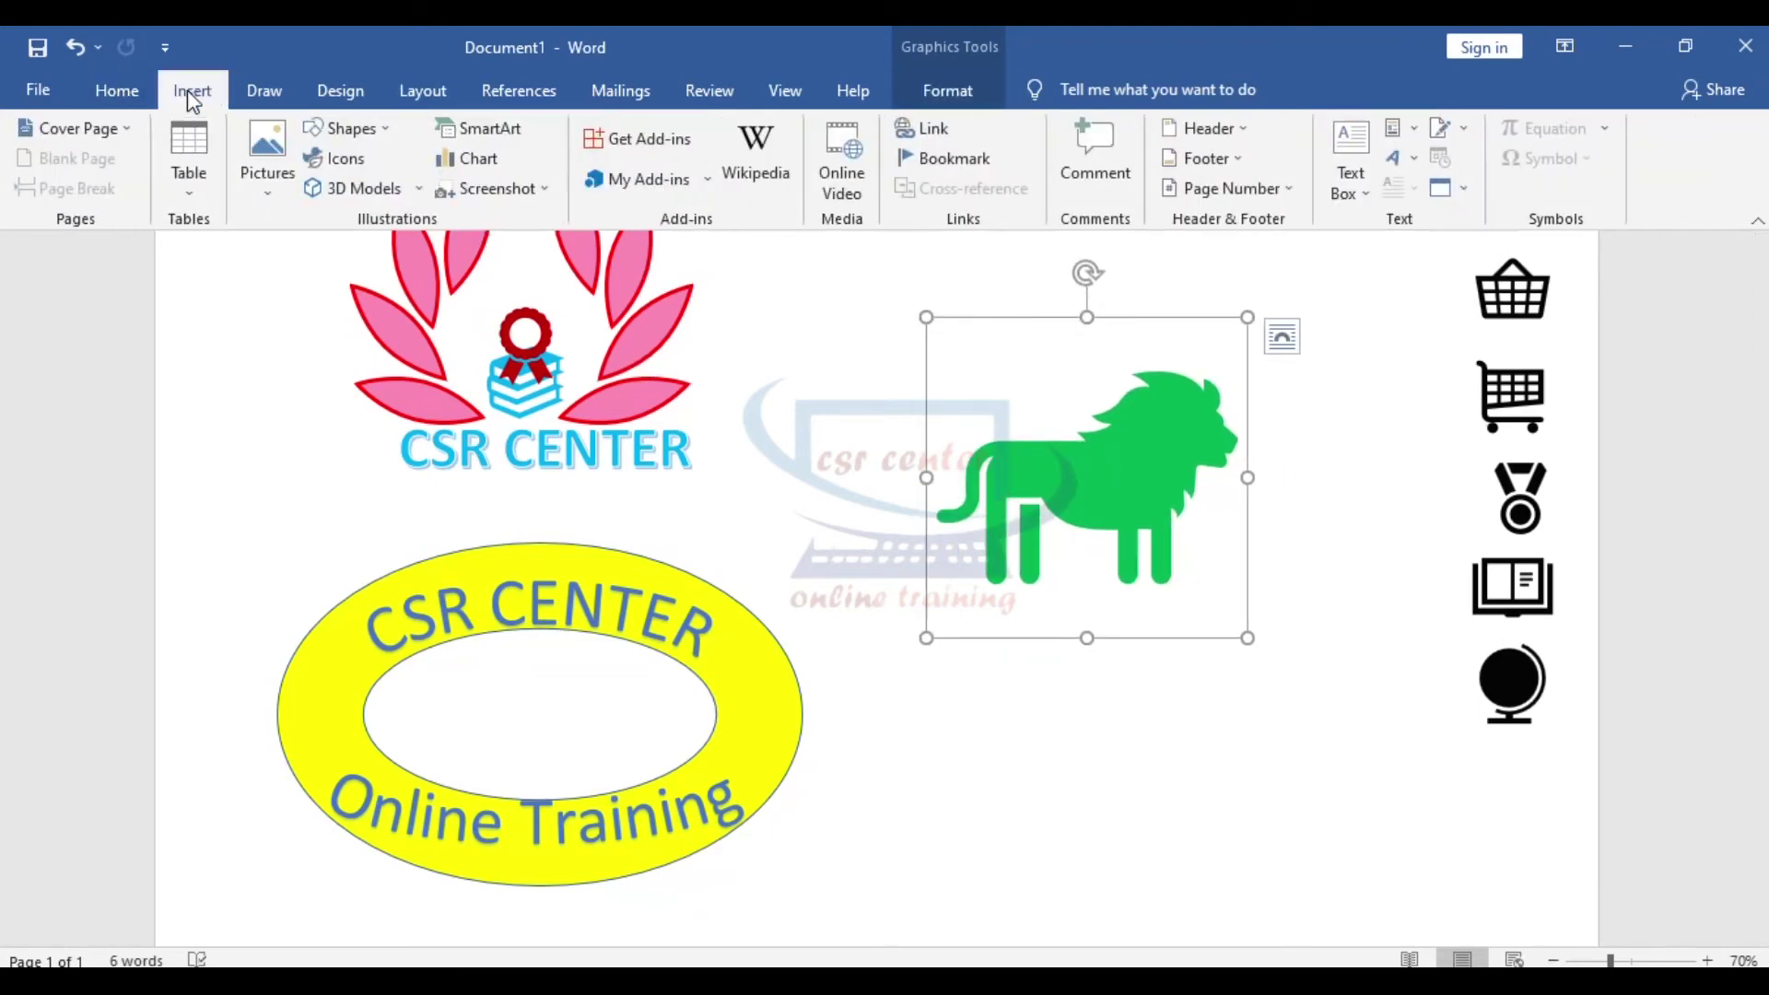
pyautogui.click(387, 126)
pyautogui.click(521, 324)
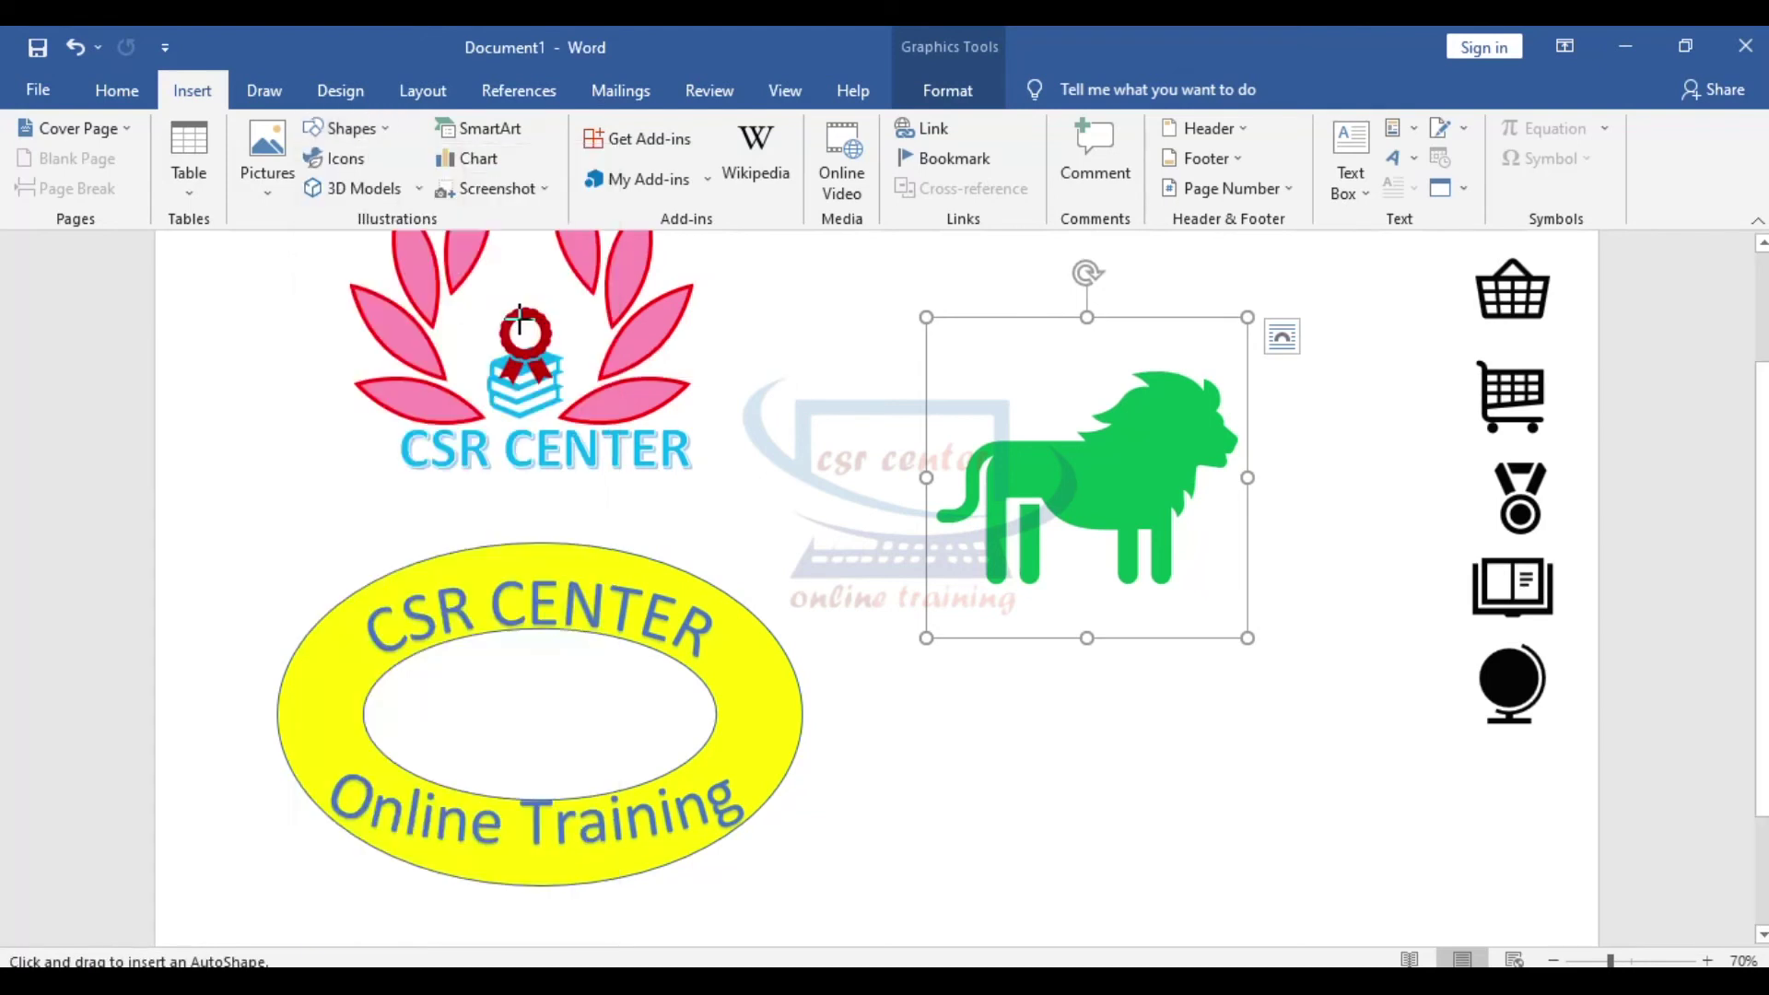
pyautogui.scroll(-3, 1312, 521)
pyautogui.moveTo(954, 578)
pyautogui.mouseDown()
pyautogui.moveTo(1153, 801)
pyautogui.moveTo(1458, 806)
pyautogui.mouseUp()
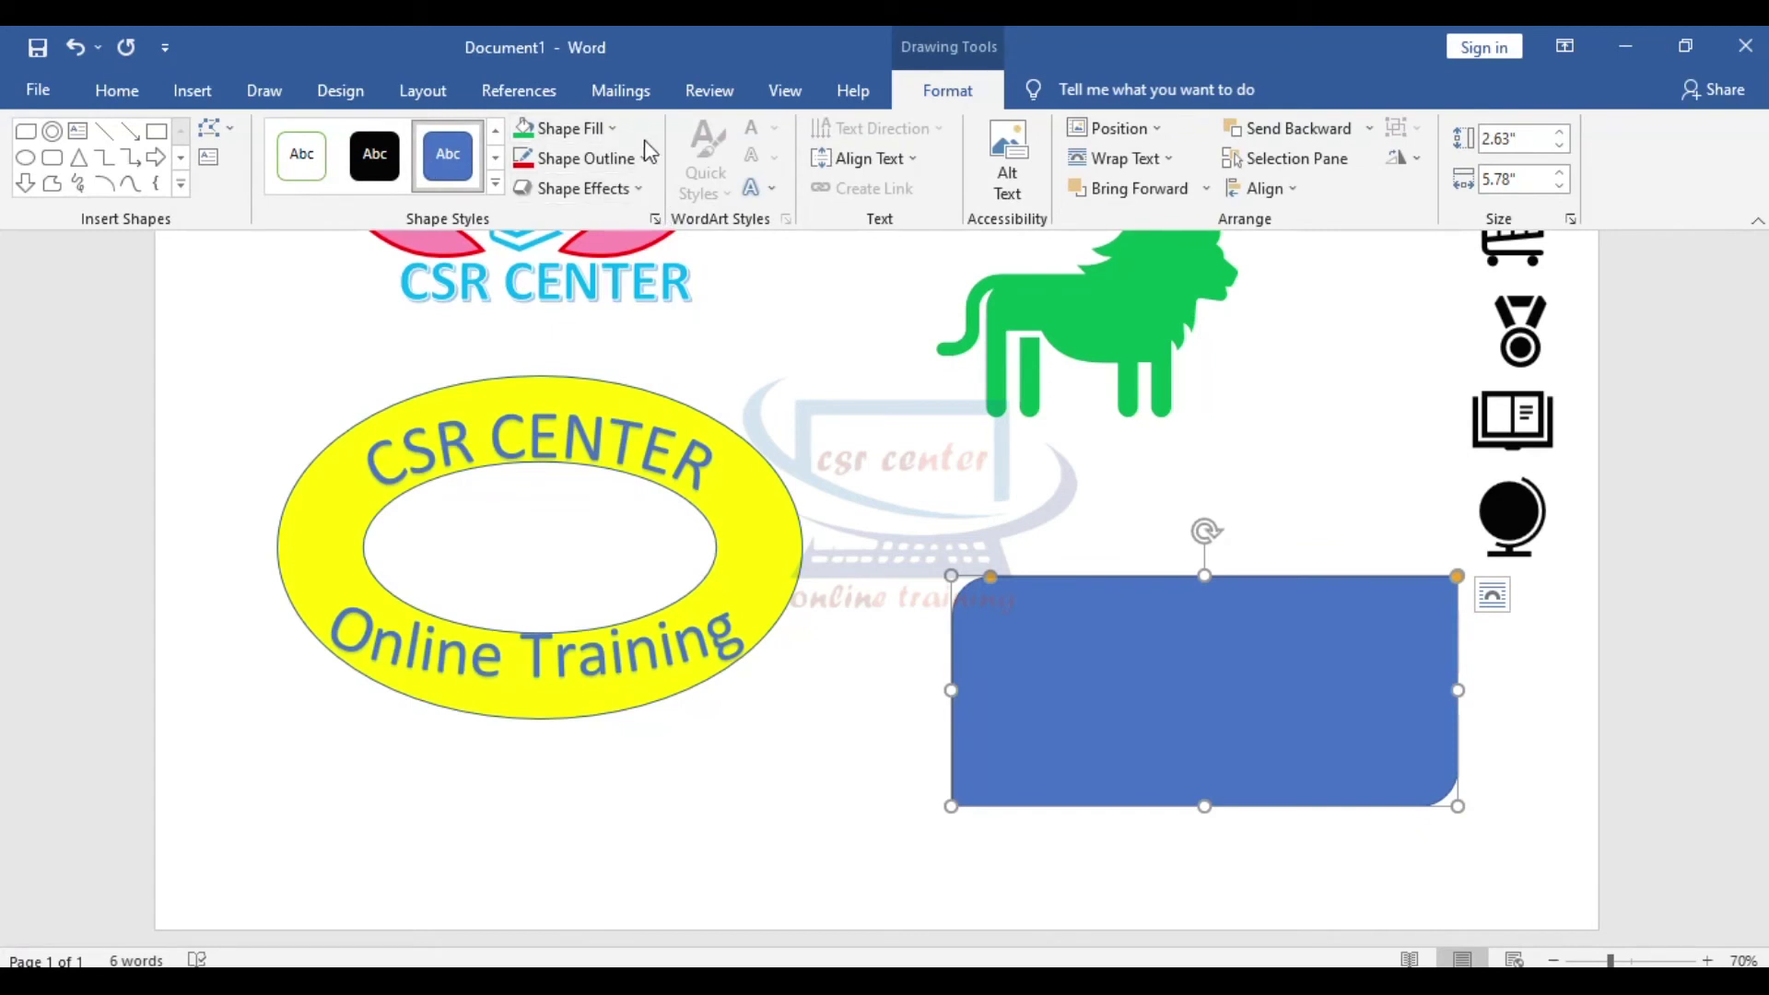
pyautogui.click(619, 136)
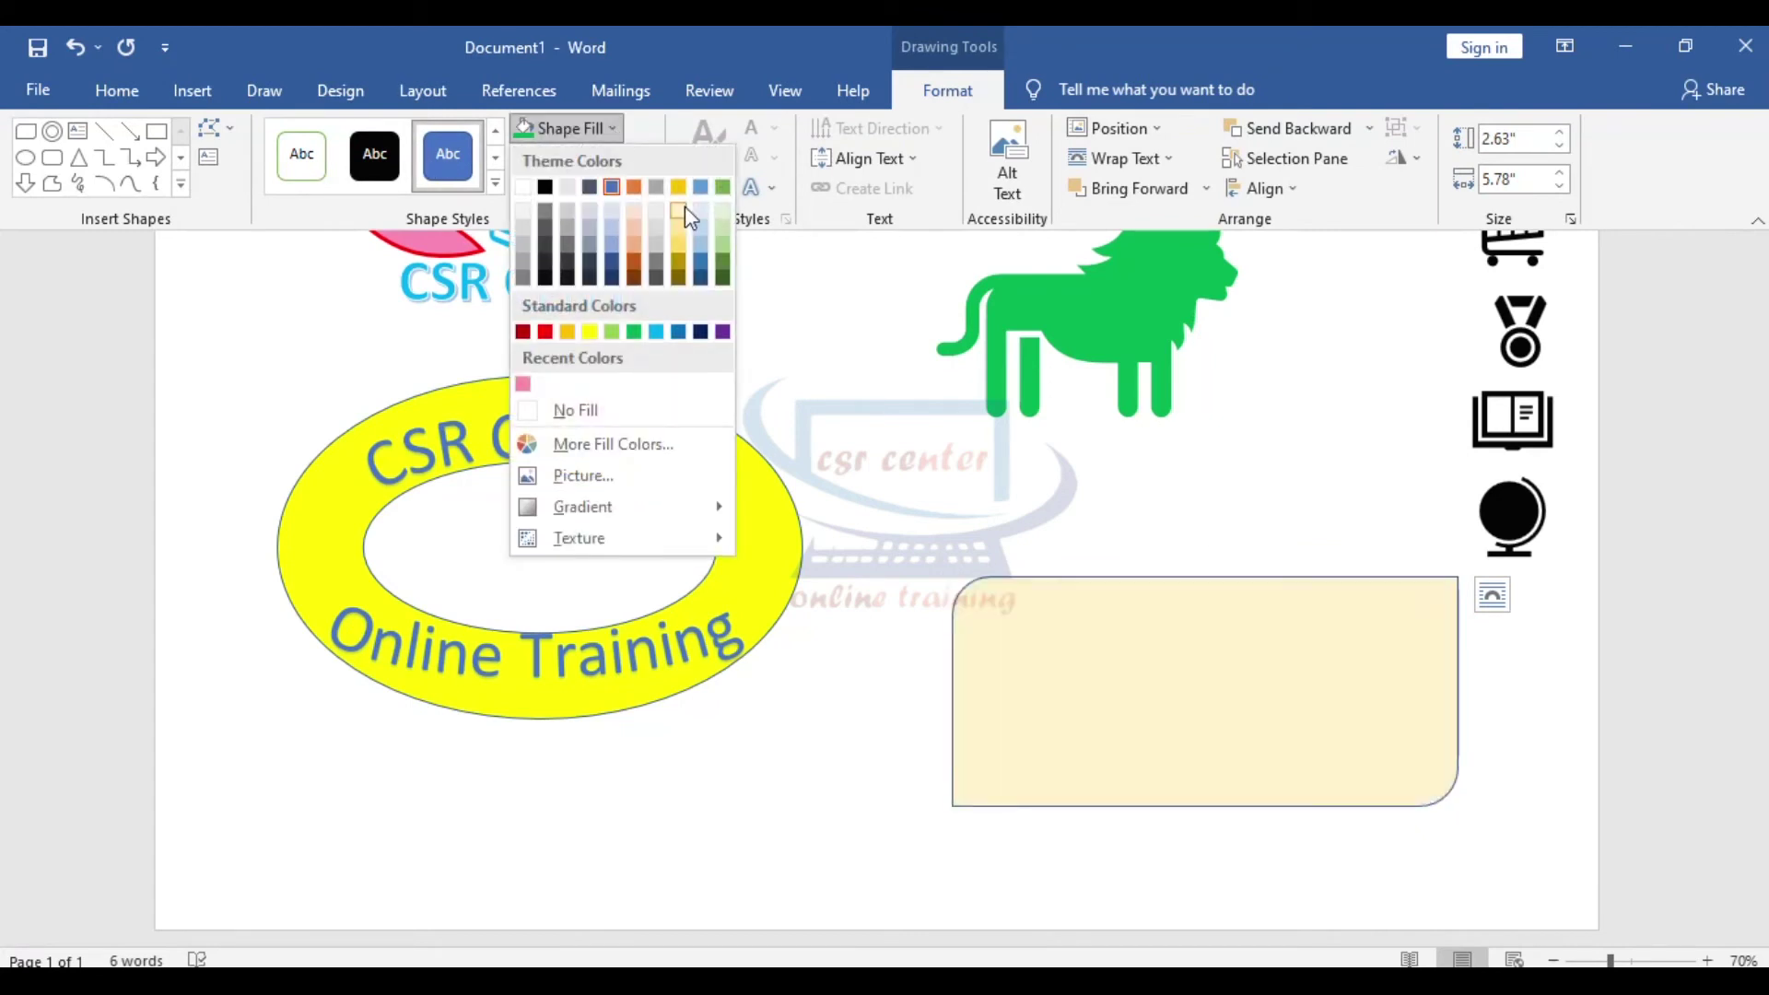
pyautogui.click(684, 206)
# Move the lion onto the pale gold shape, bring it to the front, and resize it to fit centered inside the shape.
pyautogui.click(1087, 315)
pyautogui.moveTo(1123, 313); pyautogui.dragTo(1201, 639)
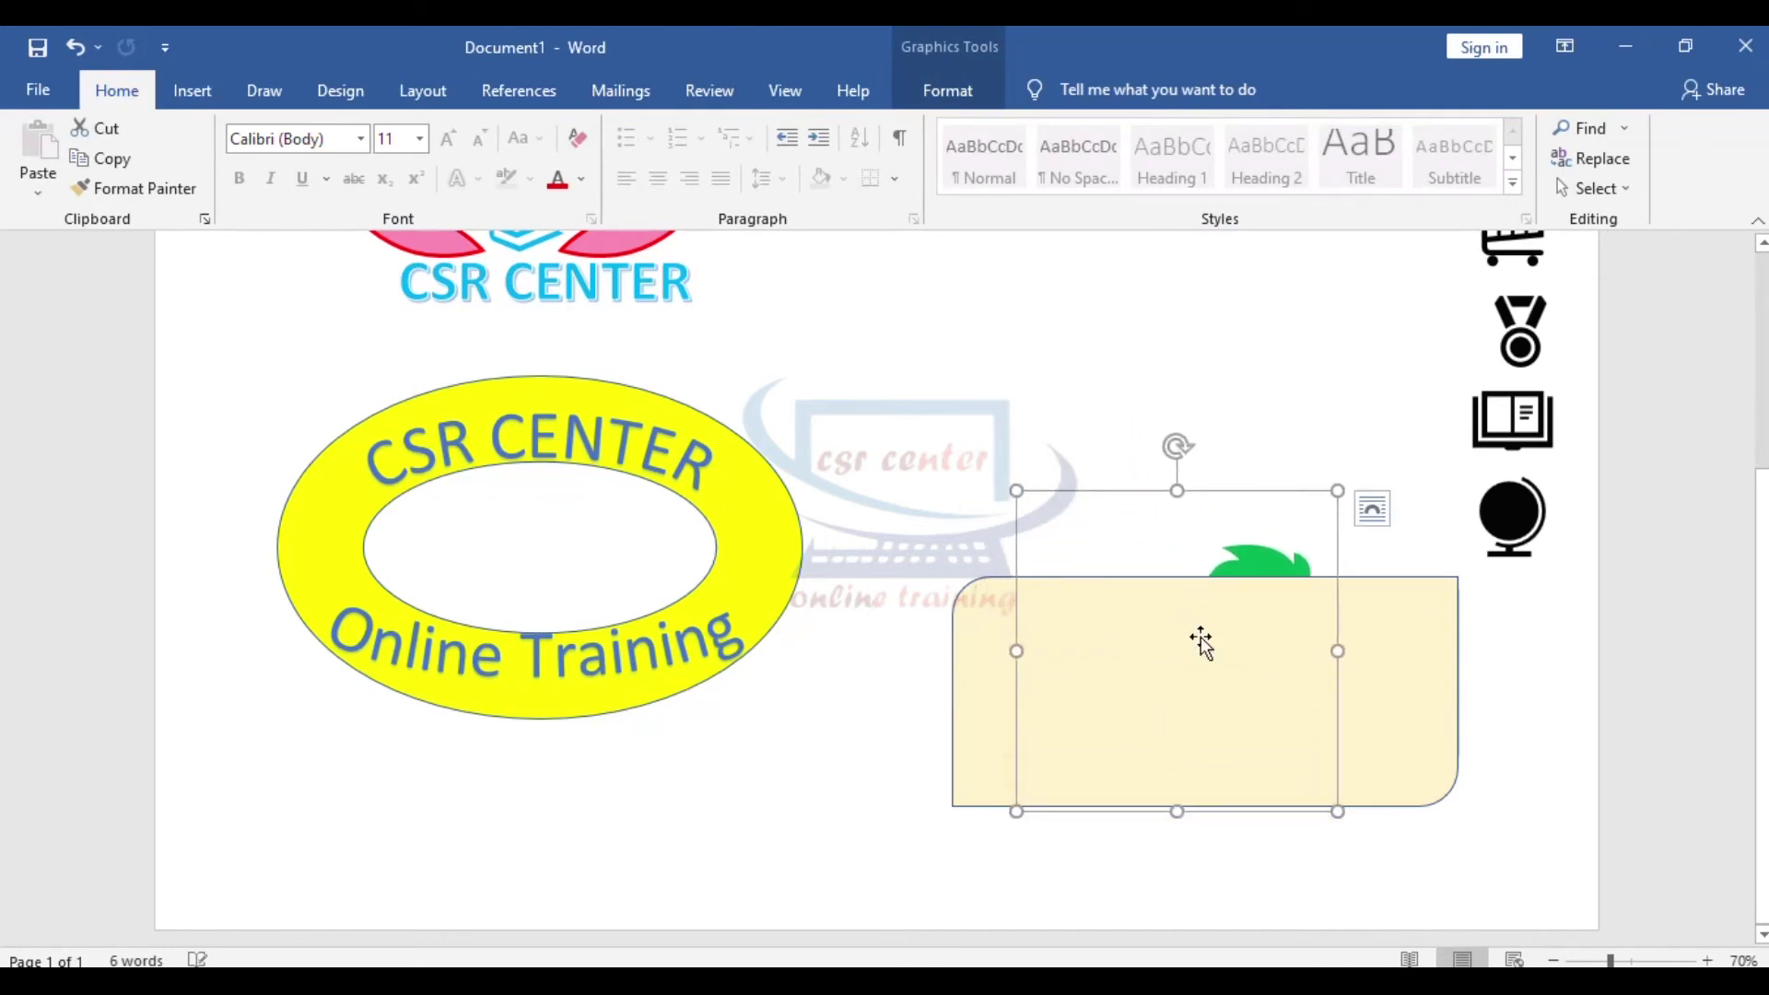
pyautogui.moveTo(1253, 568); pyautogui.dragTo(1214, 502)
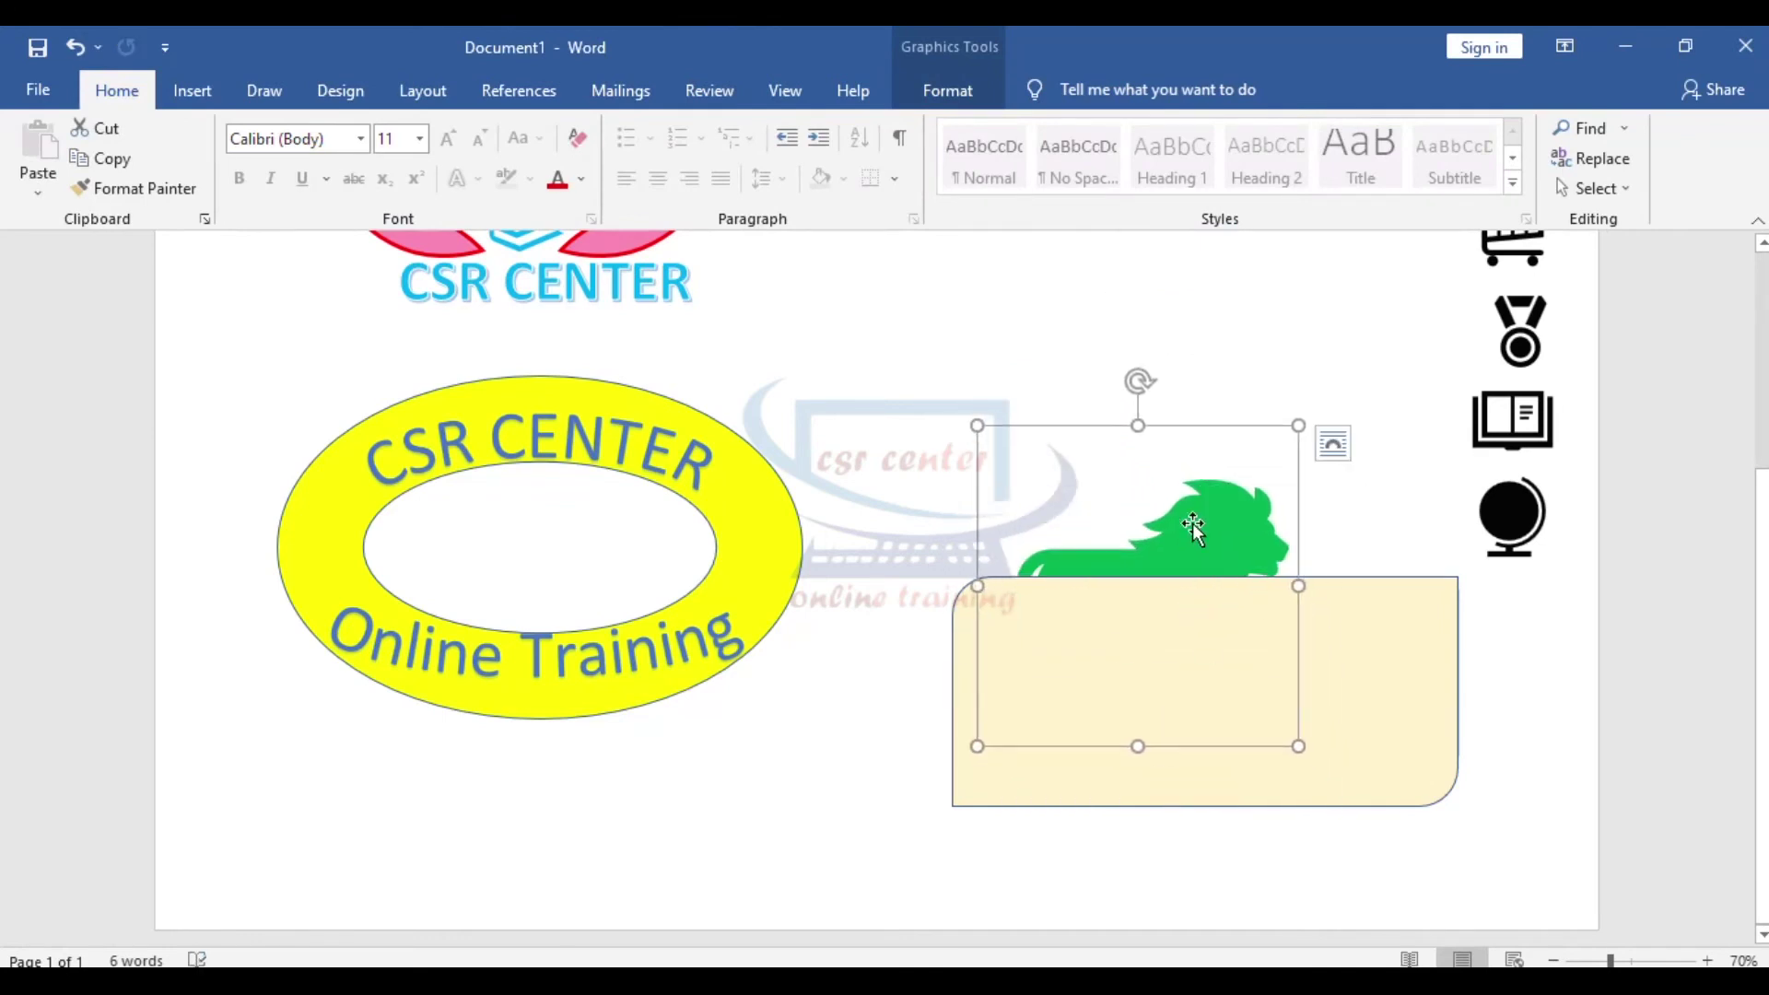
pyautogui.click(952, 92)
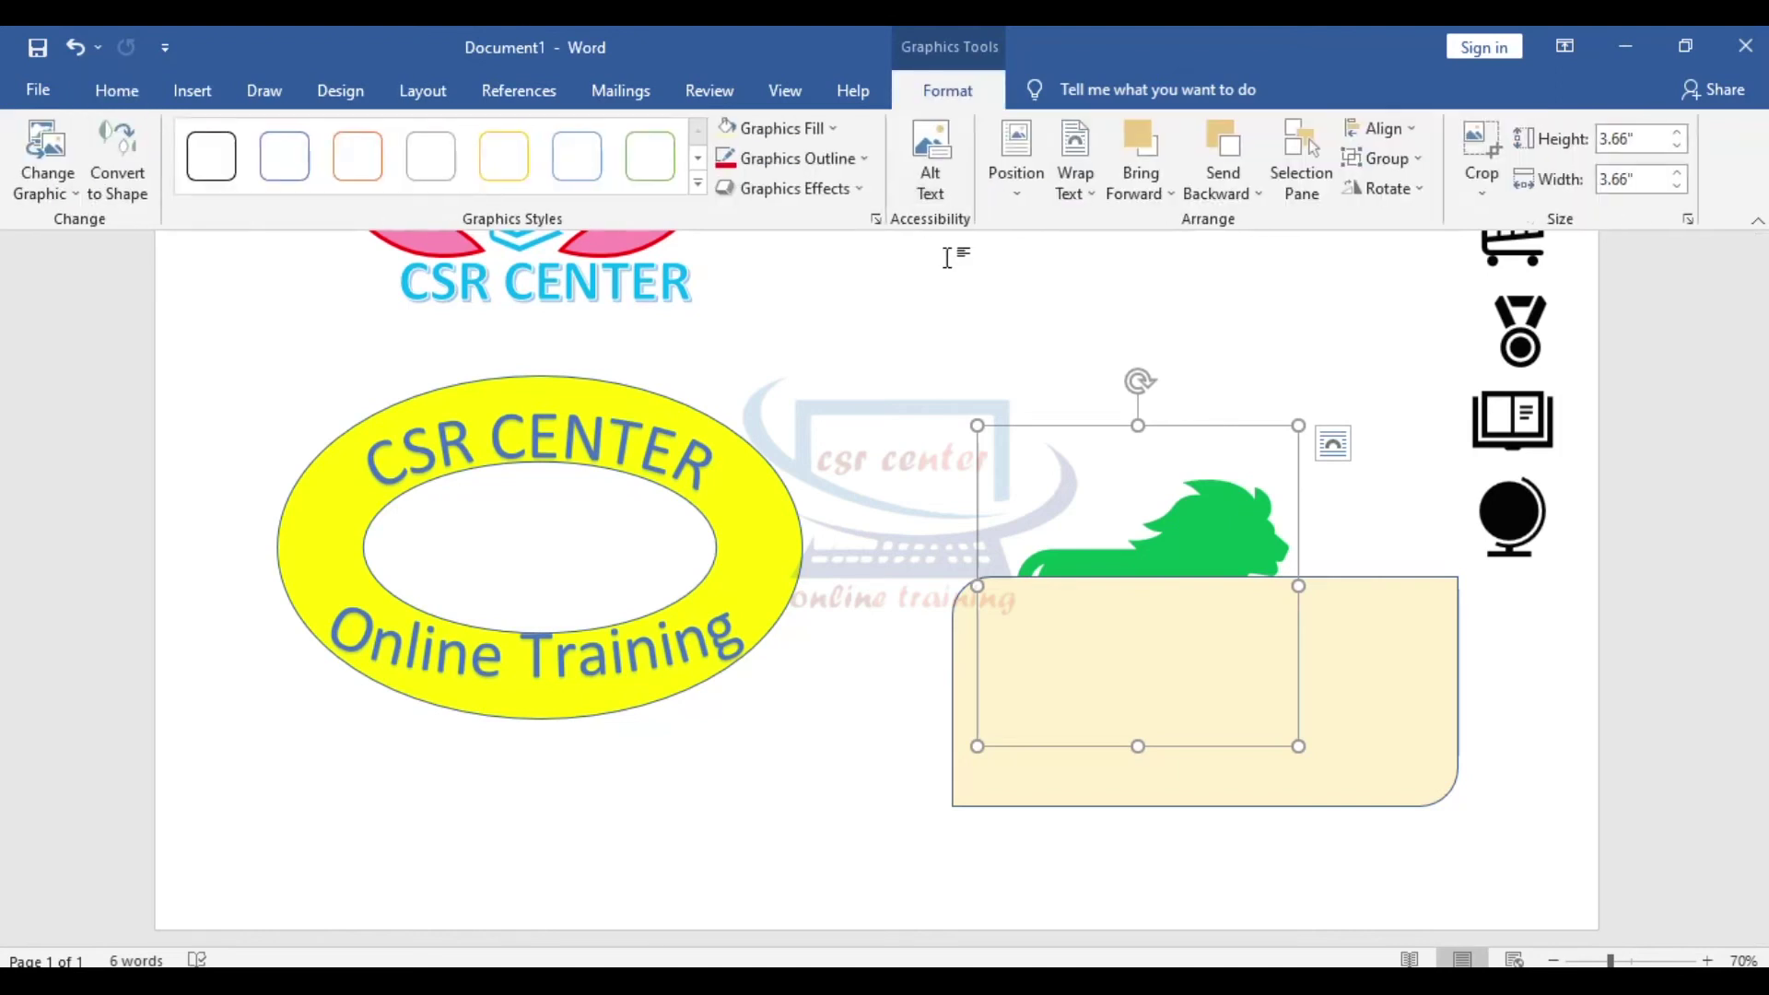
pyautogui.click(1169, 195)
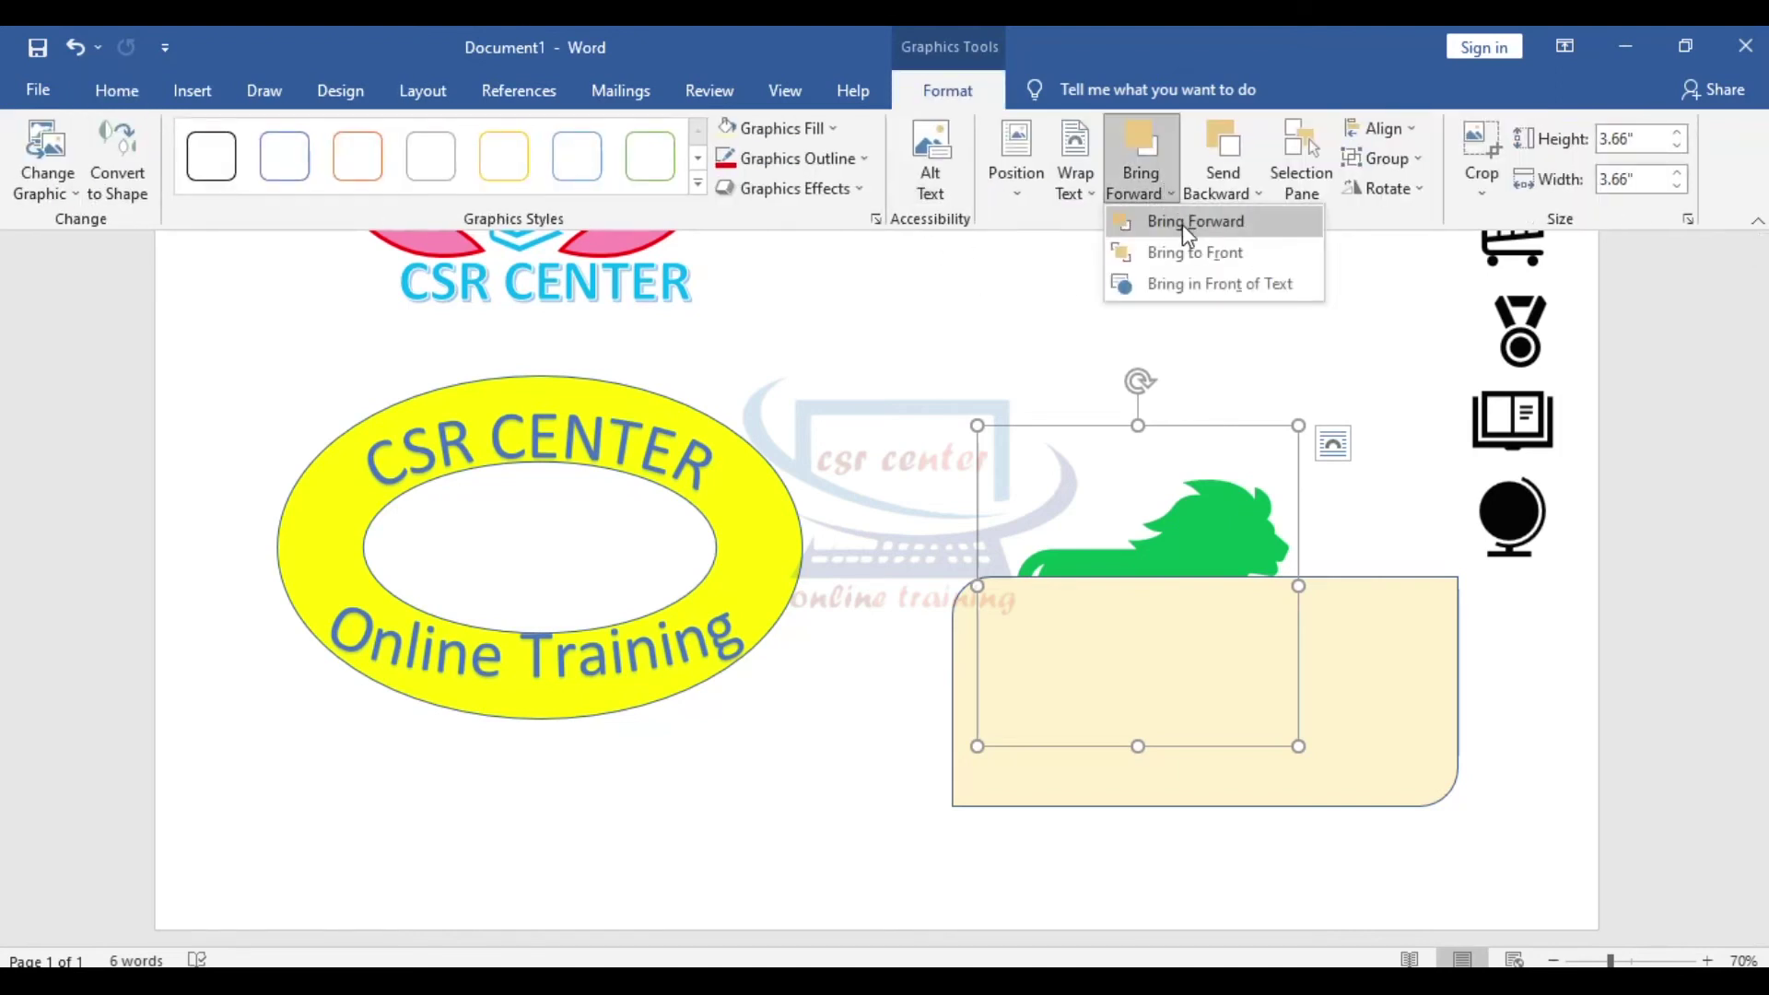
pyautogui.click(1192, 253)
pyautogui.moveTo(1205, 561); pyautogui.dragTo(1405, 683)
pyautogui.moveTo(1207, 511); pyautogui.dragTo(1209, 563)
pyautogui.moveTo(1265, 654); pyautogui.dragTo(1254, 646)
pyautogui.click(1354, 573)
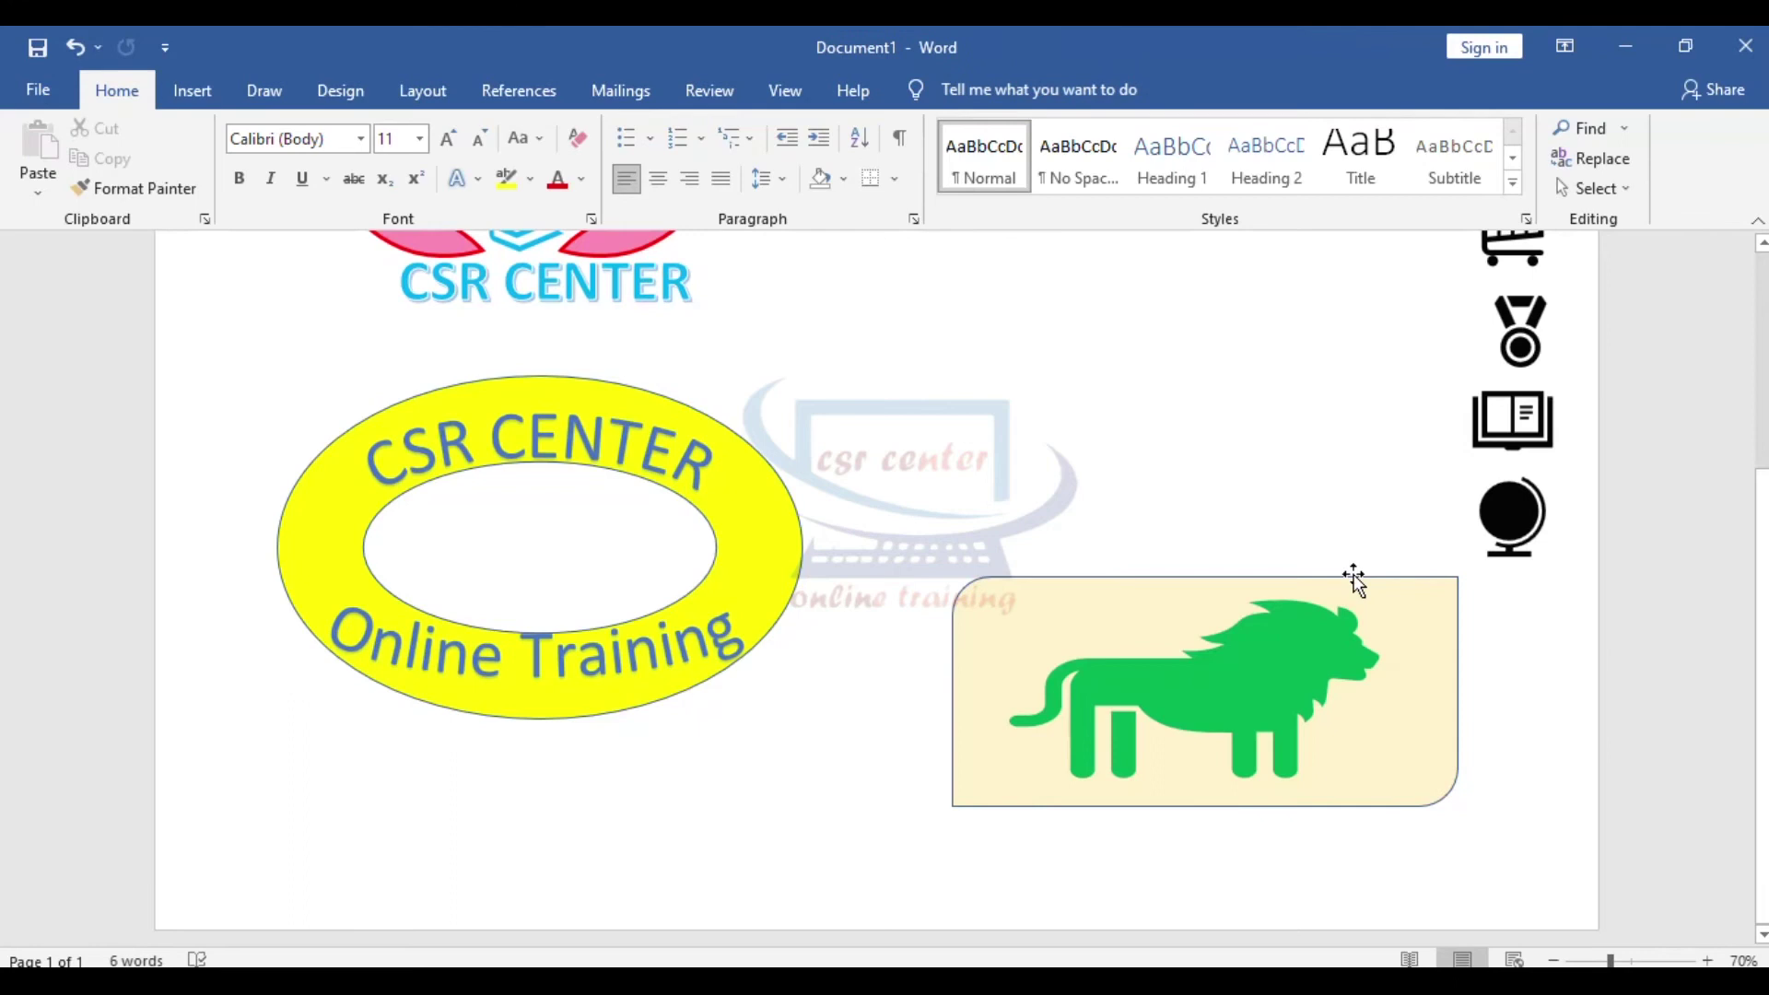
# Place the shopping cart icon beside the laurel logo and resize it to about 3.06" high by 4.79" wide.
pyautogui.scroll(5, 1062, 525)
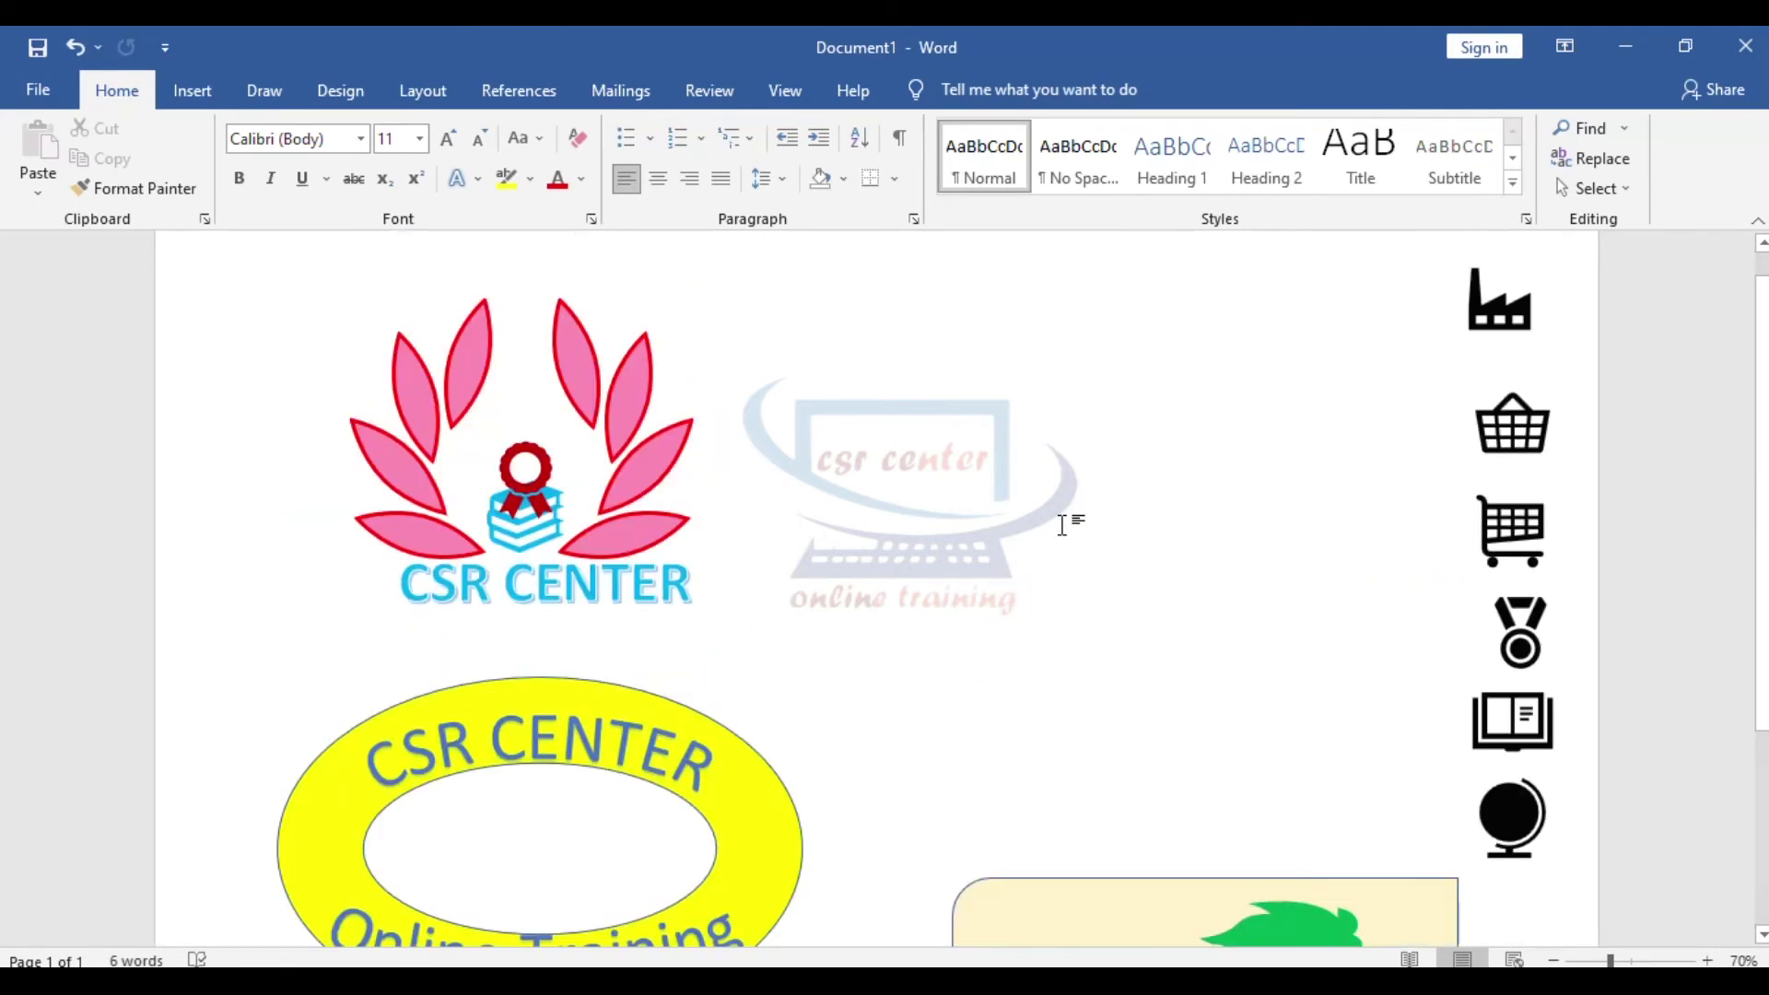
pyautogui.scroll(-2, 1062, 525)
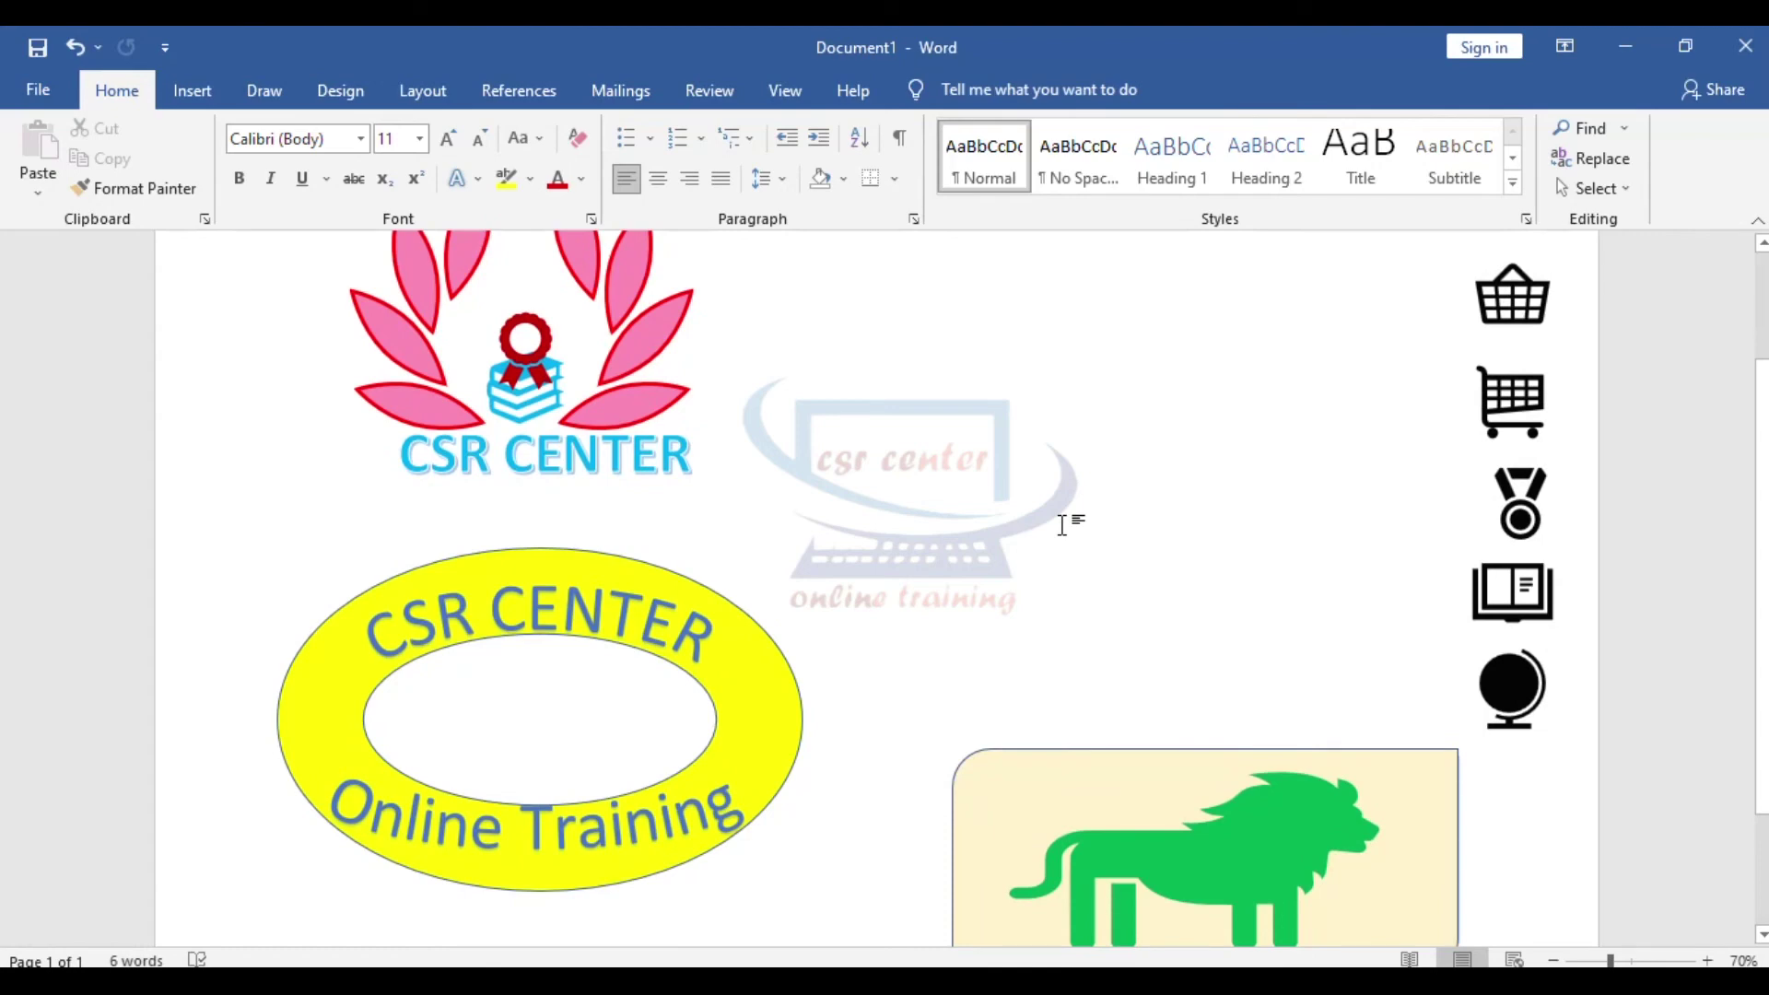
pyautogui.scroll(2, 1062, 525)
pyautogui.moveTo(1512, 517); pyautogui.dragTo(1394, 556)
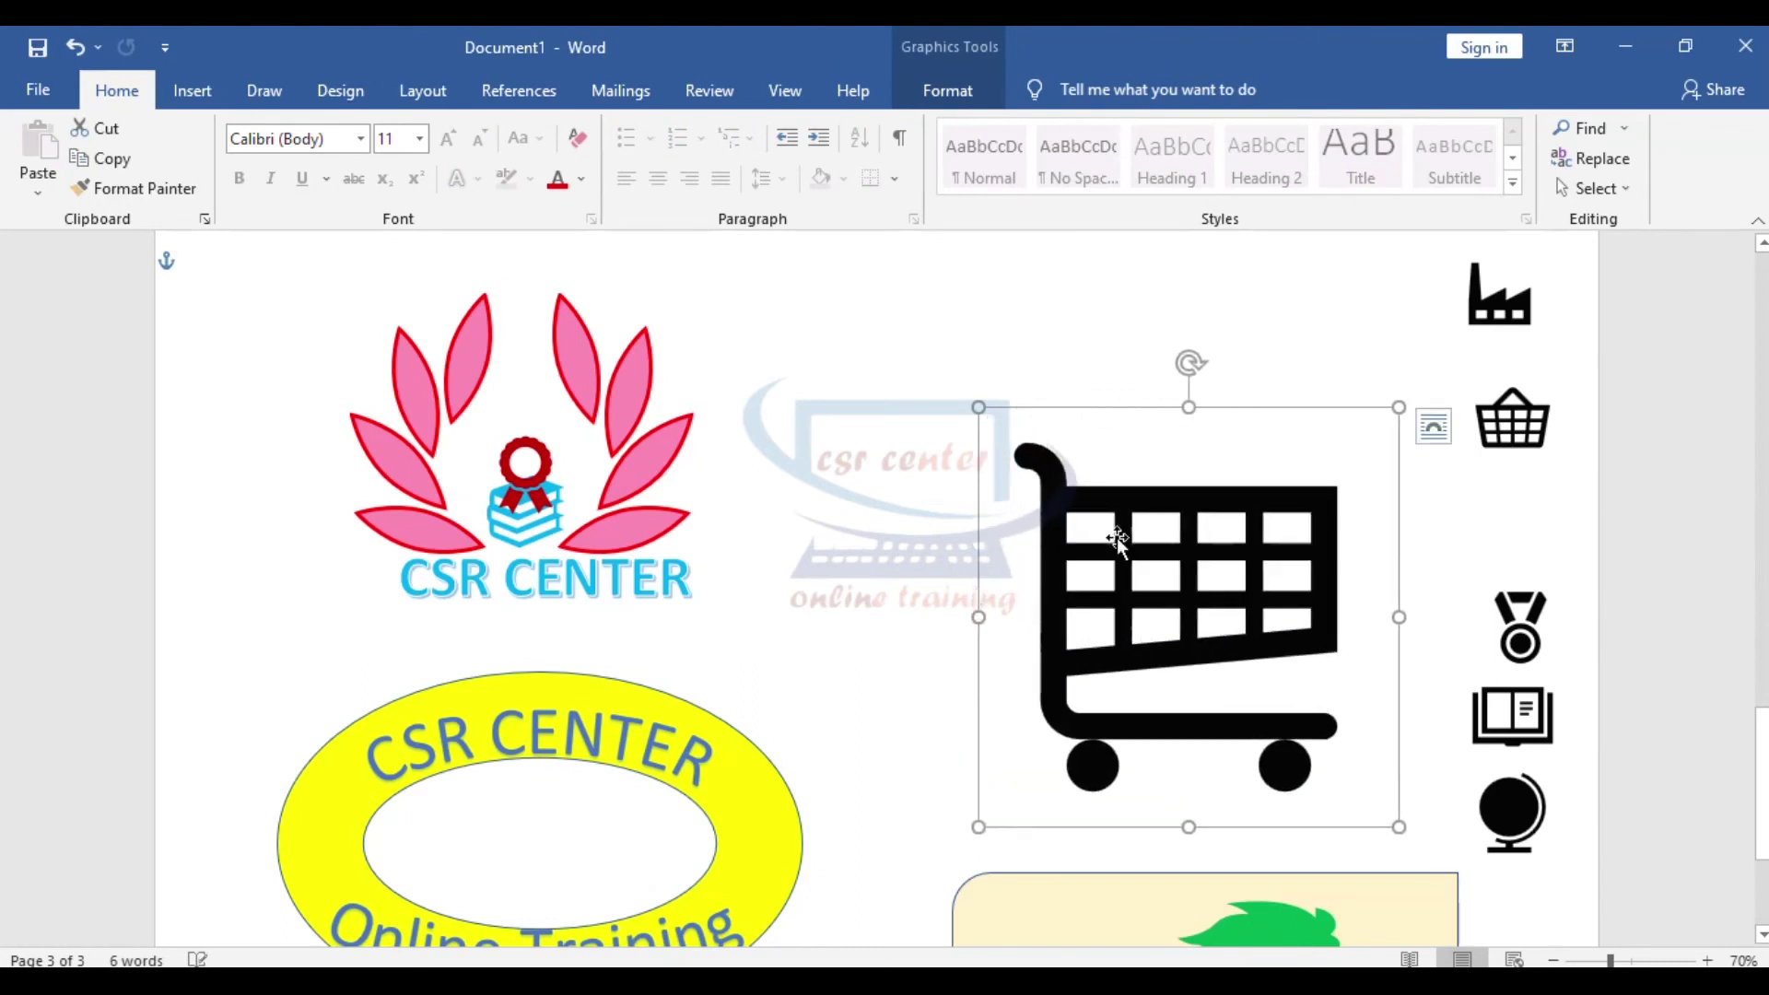
pyautogui.moveTo(1020, 718); pyautogui.dragTo(1034, 566)
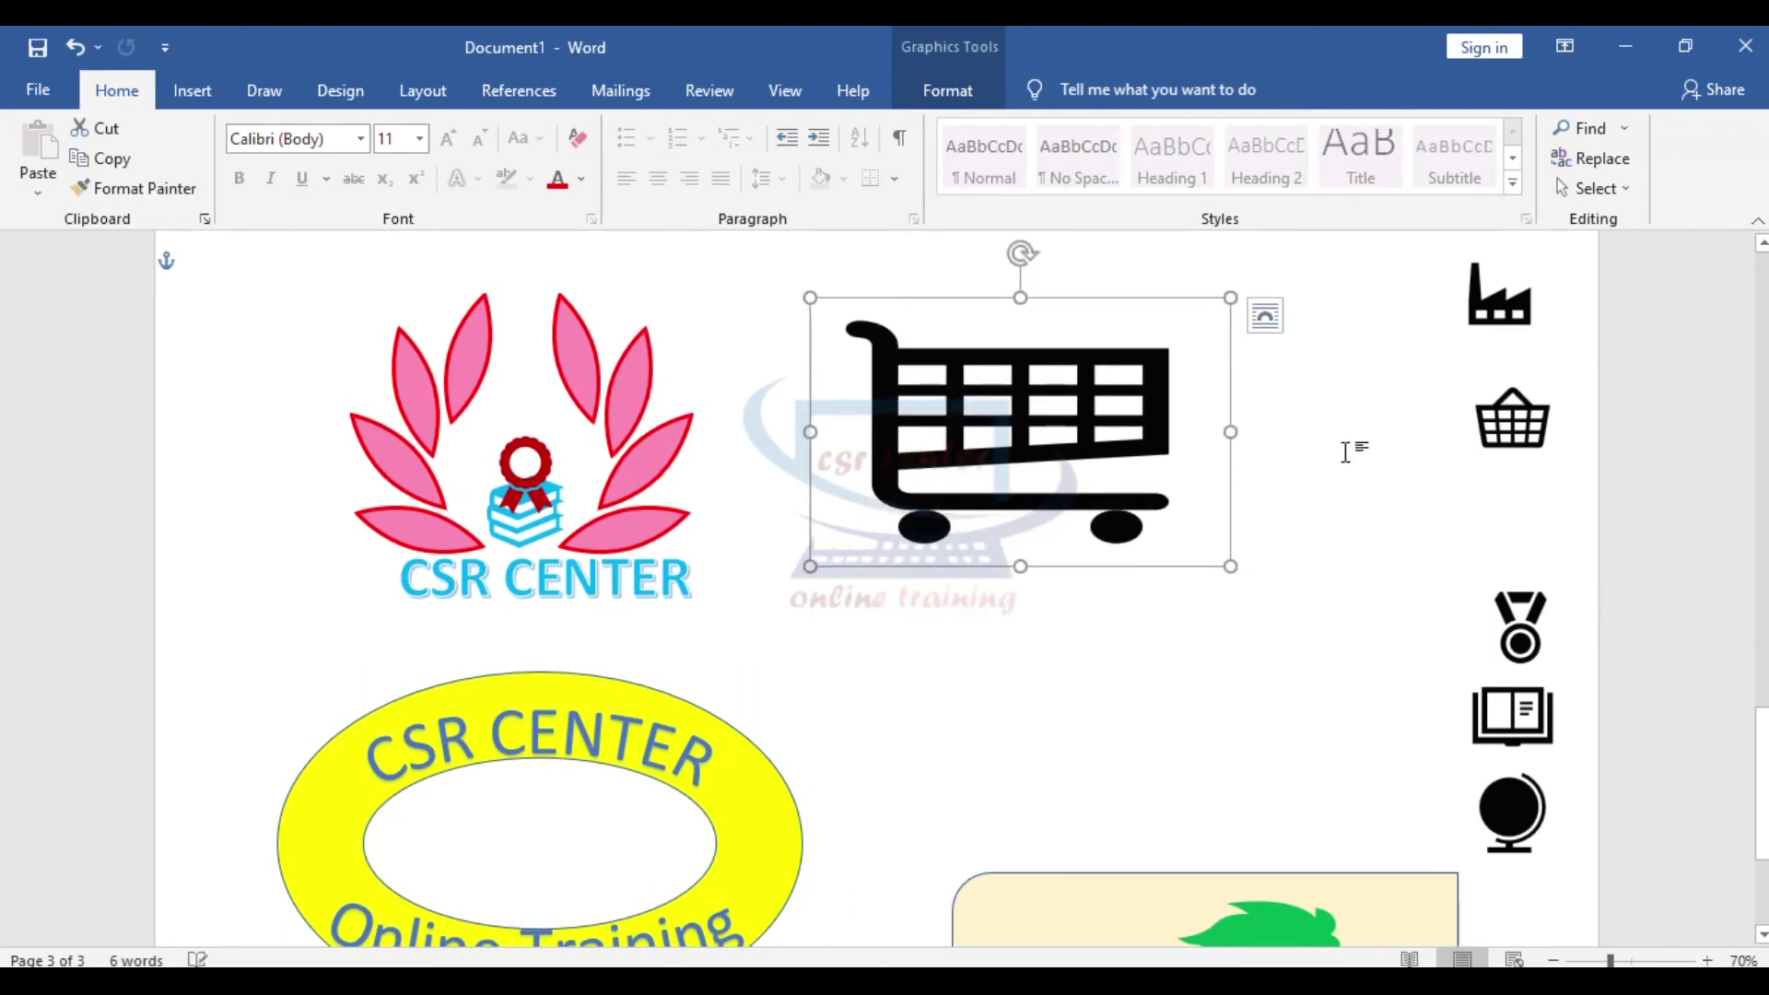
pyautogui.moveTo(1054, 392); pyautogui.dragTo(1075, 426)
# Fill the enlarged shopping cart icon with the standard blue color.
pyautogui.click(953, 92)
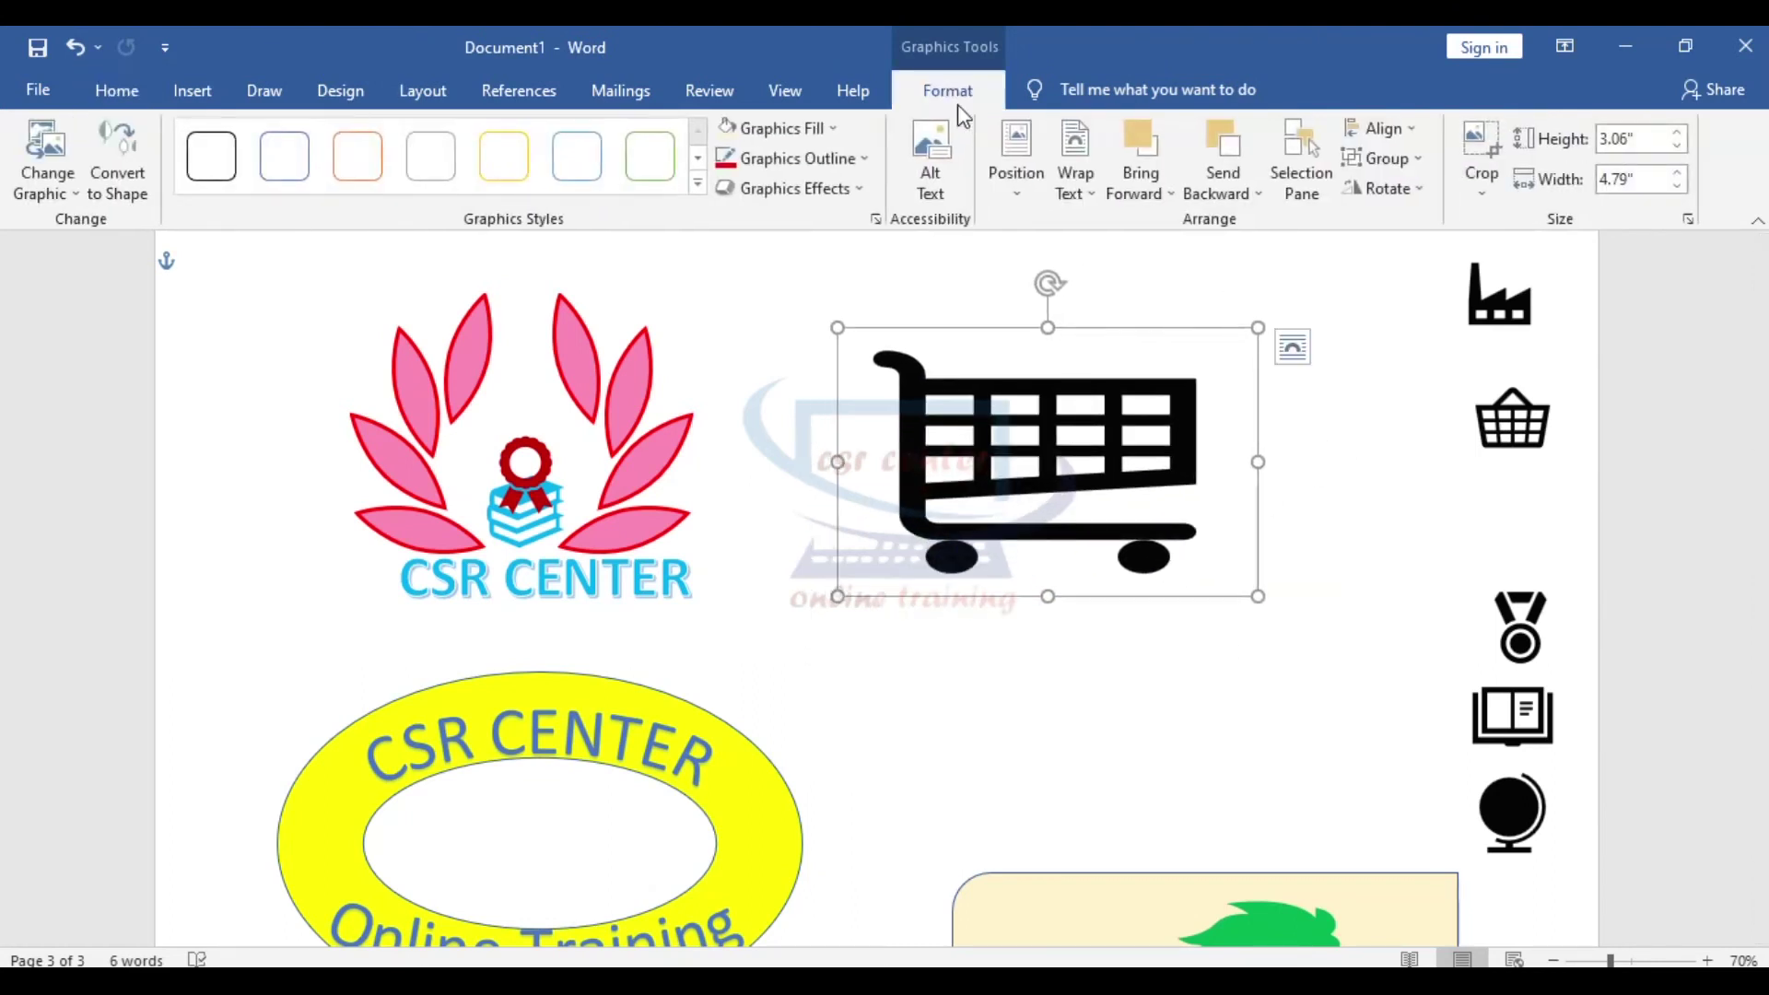
pyautogui.click(831, 129)
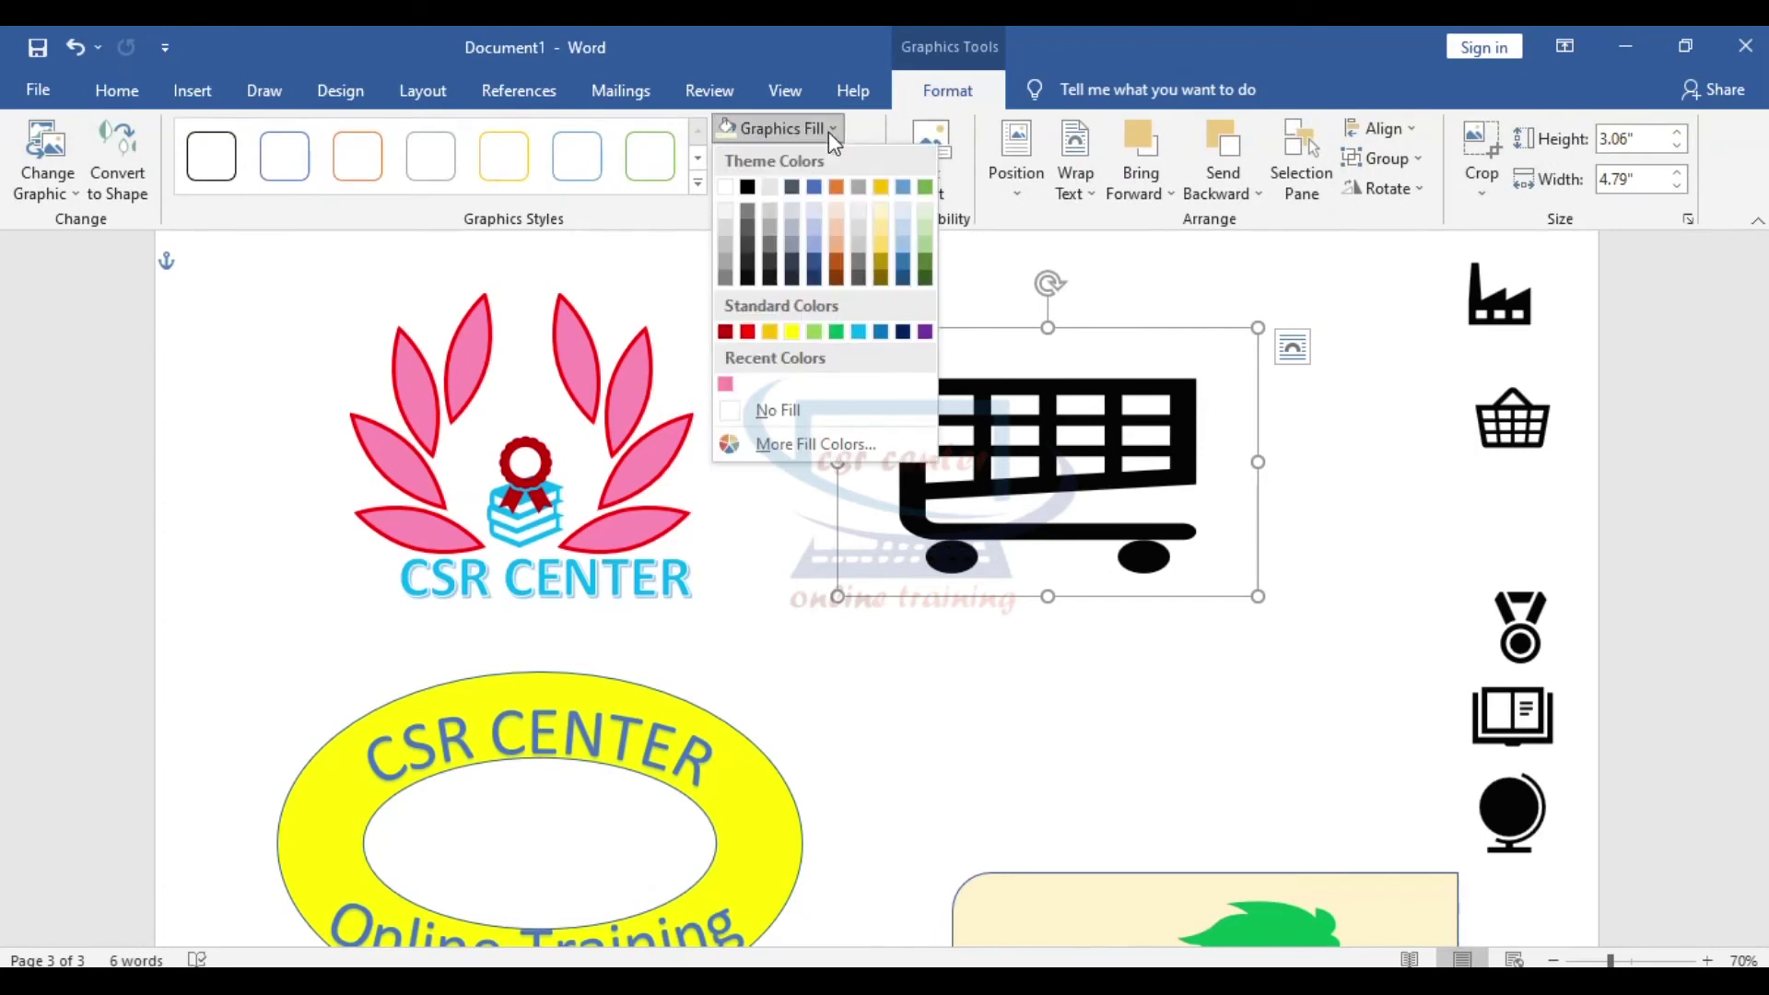
pyautogui.click(881, 331)
pyautogui.click(1274, 522)
pyautogui.click(1059, 450)
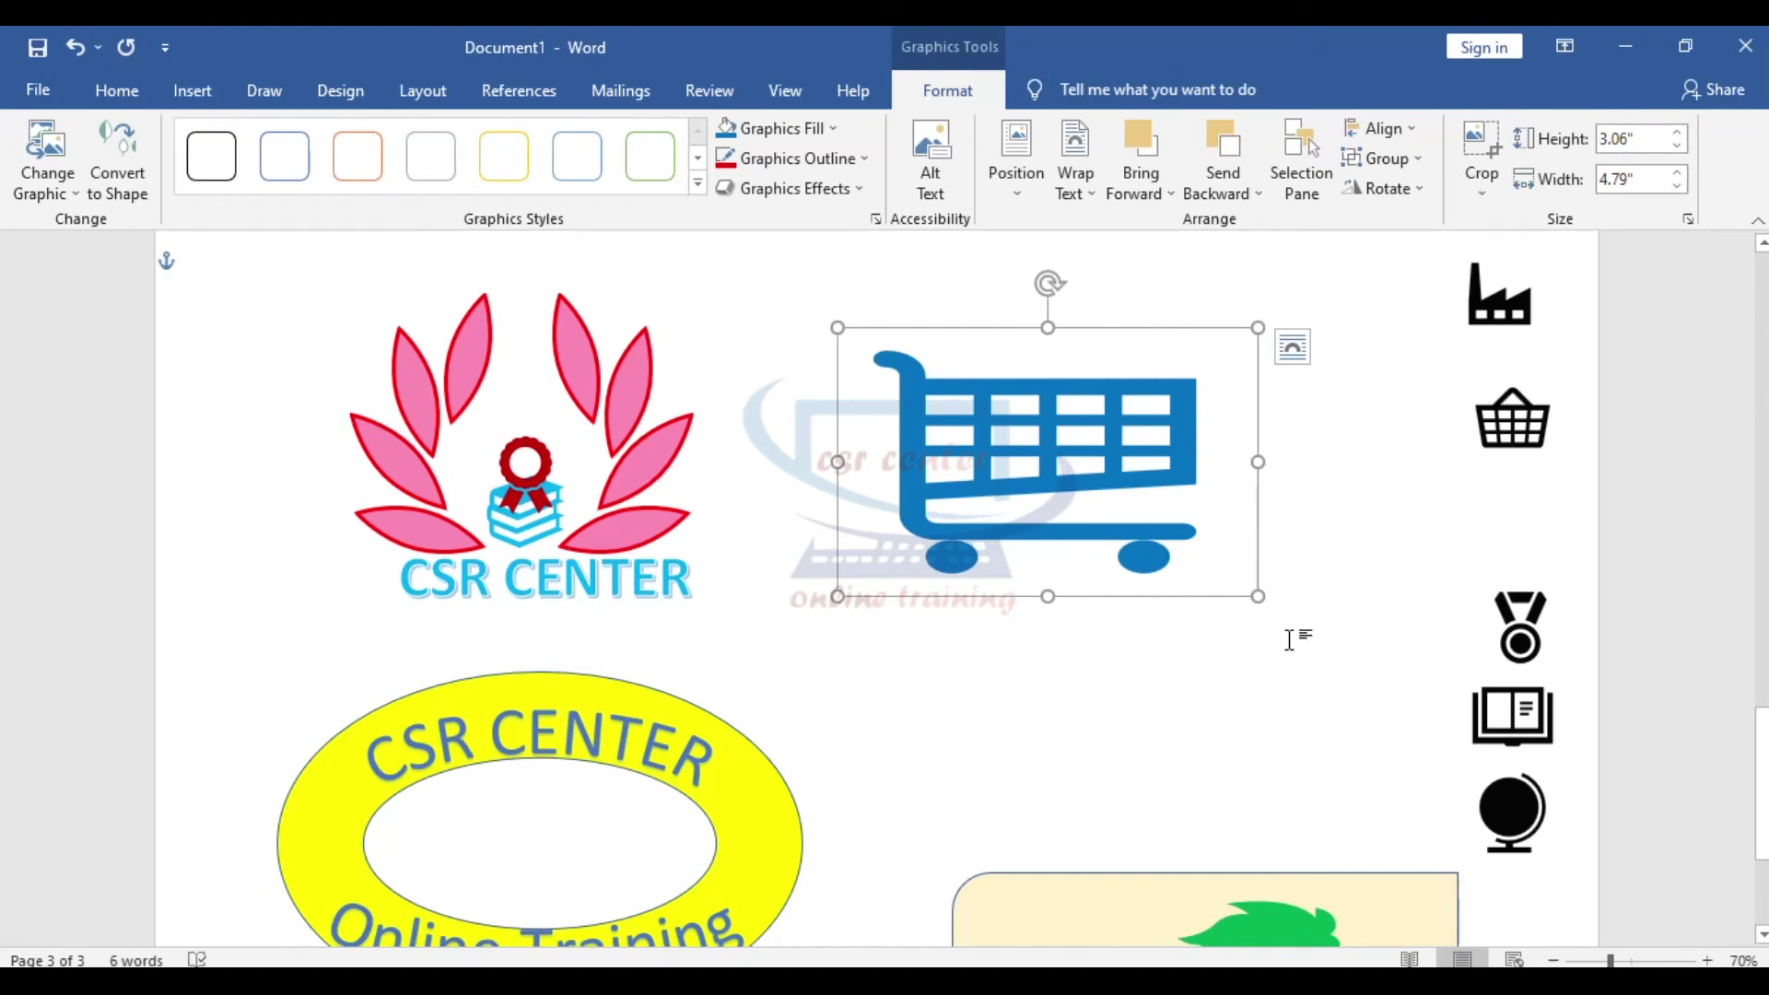
pyautogui.click(1358, 654)
# Browse the online 3D model categories and open the Cats and Dogs collection.
pyautogui.scroll(-1, 1382, 698)
pyautogui.click(193, 90)
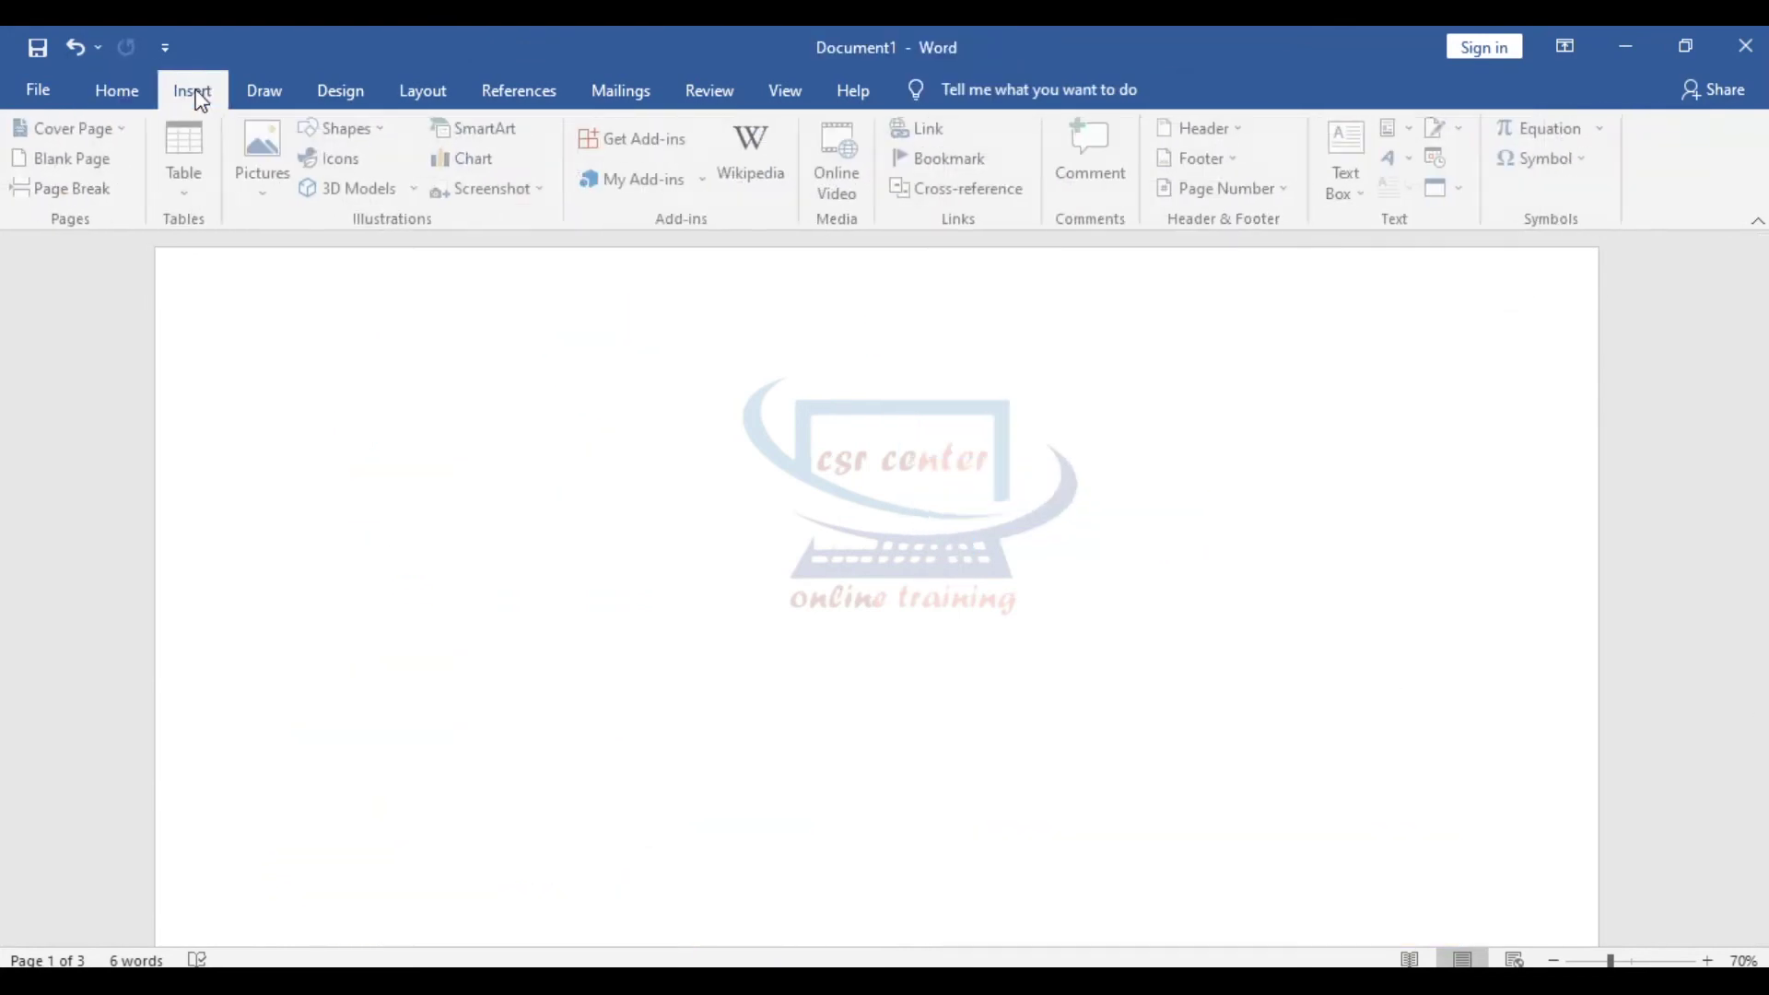
pyautogui.click(379, 191)
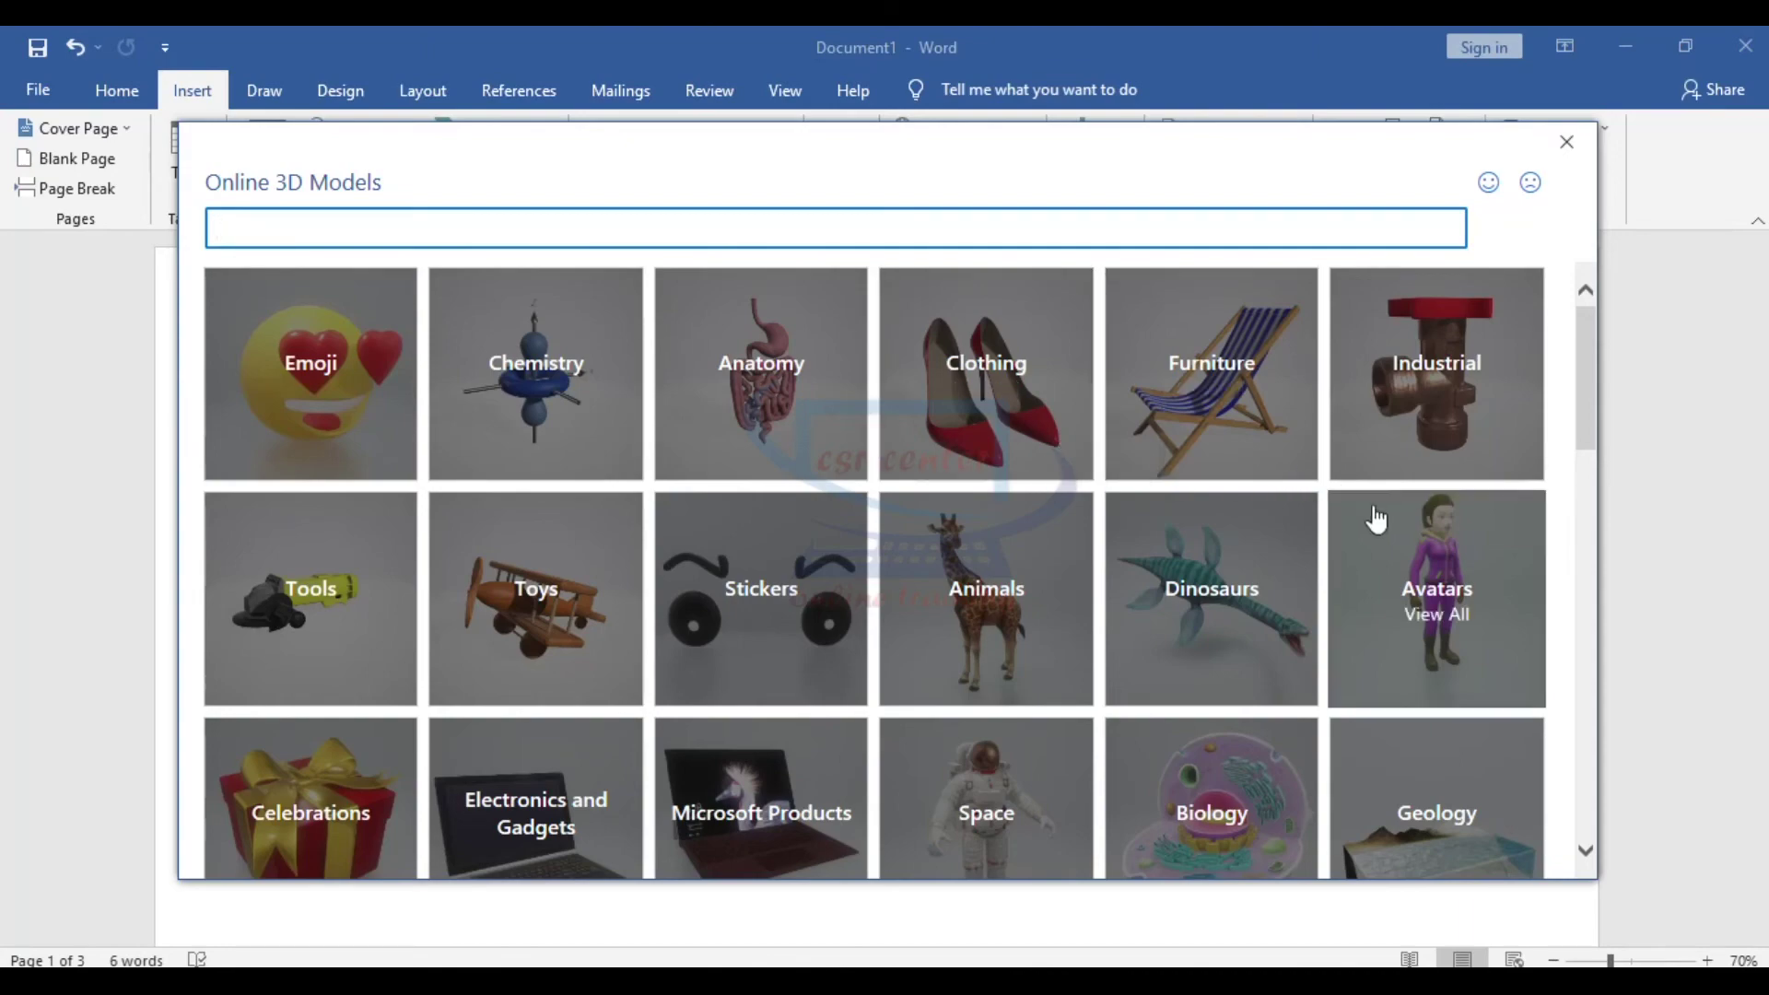
pyautogui.scroll(-5, 1351, 679)
pyautogui.scroll(-7, 1352, 677)
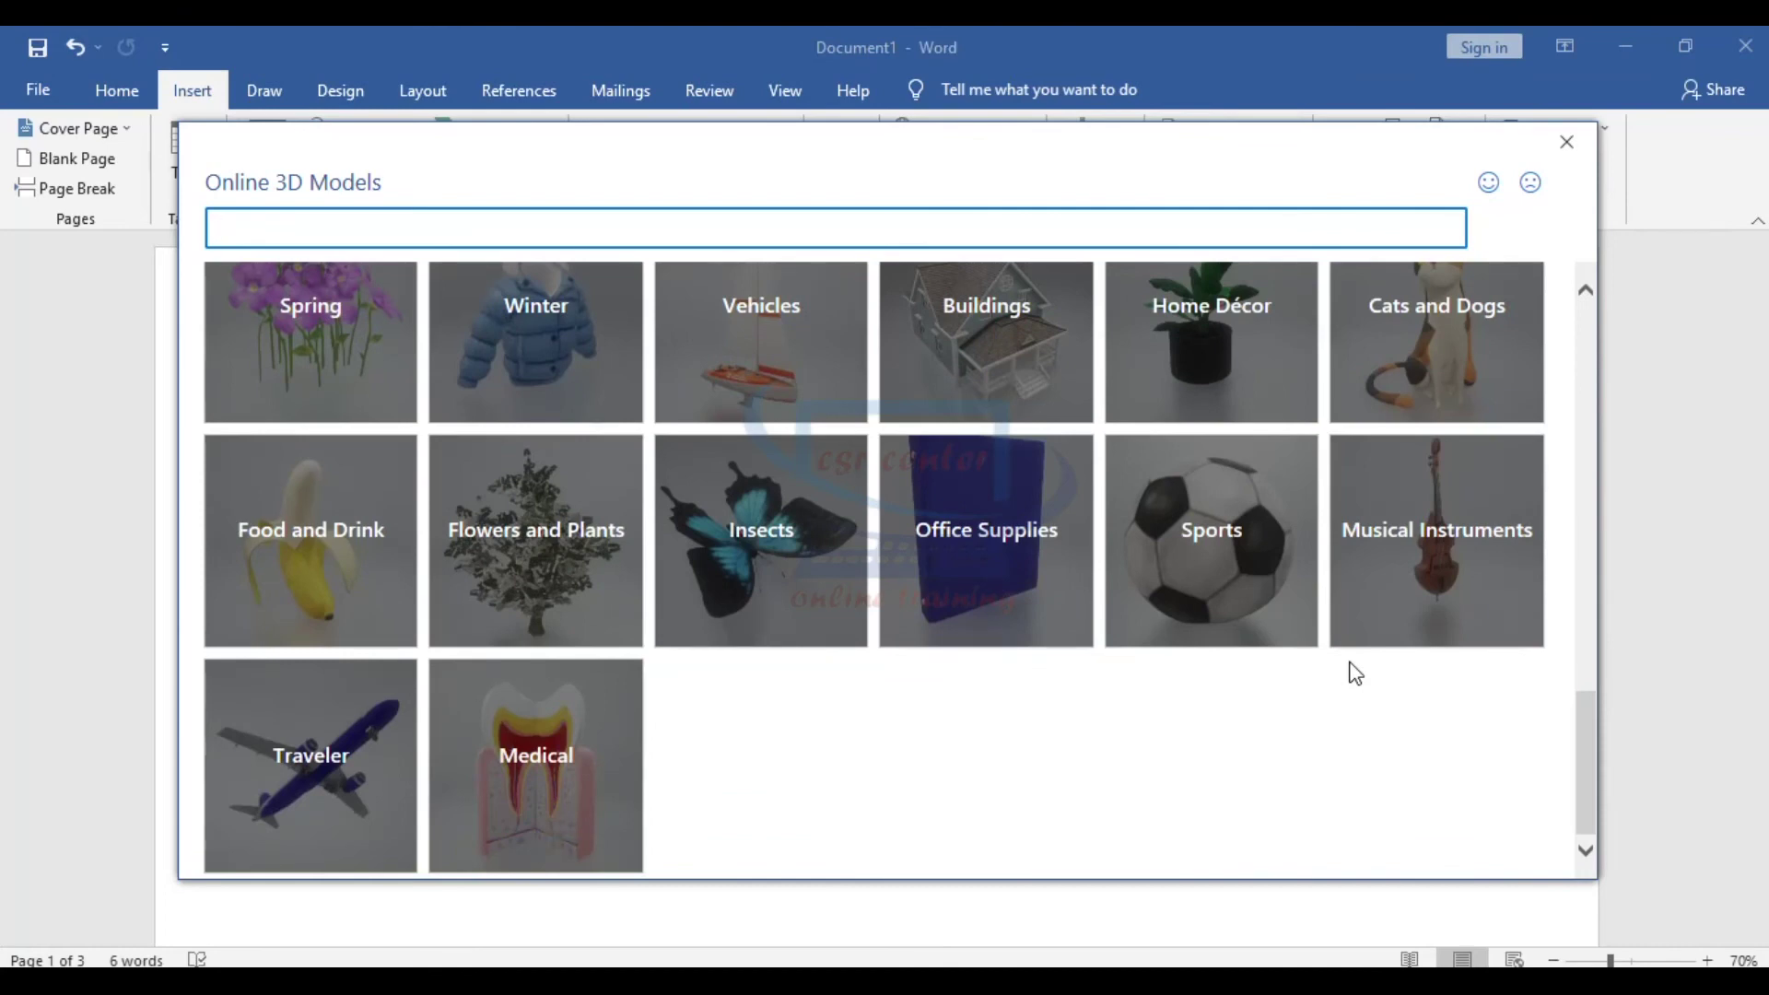
pyautogui.scroll(2, 1353, 677)
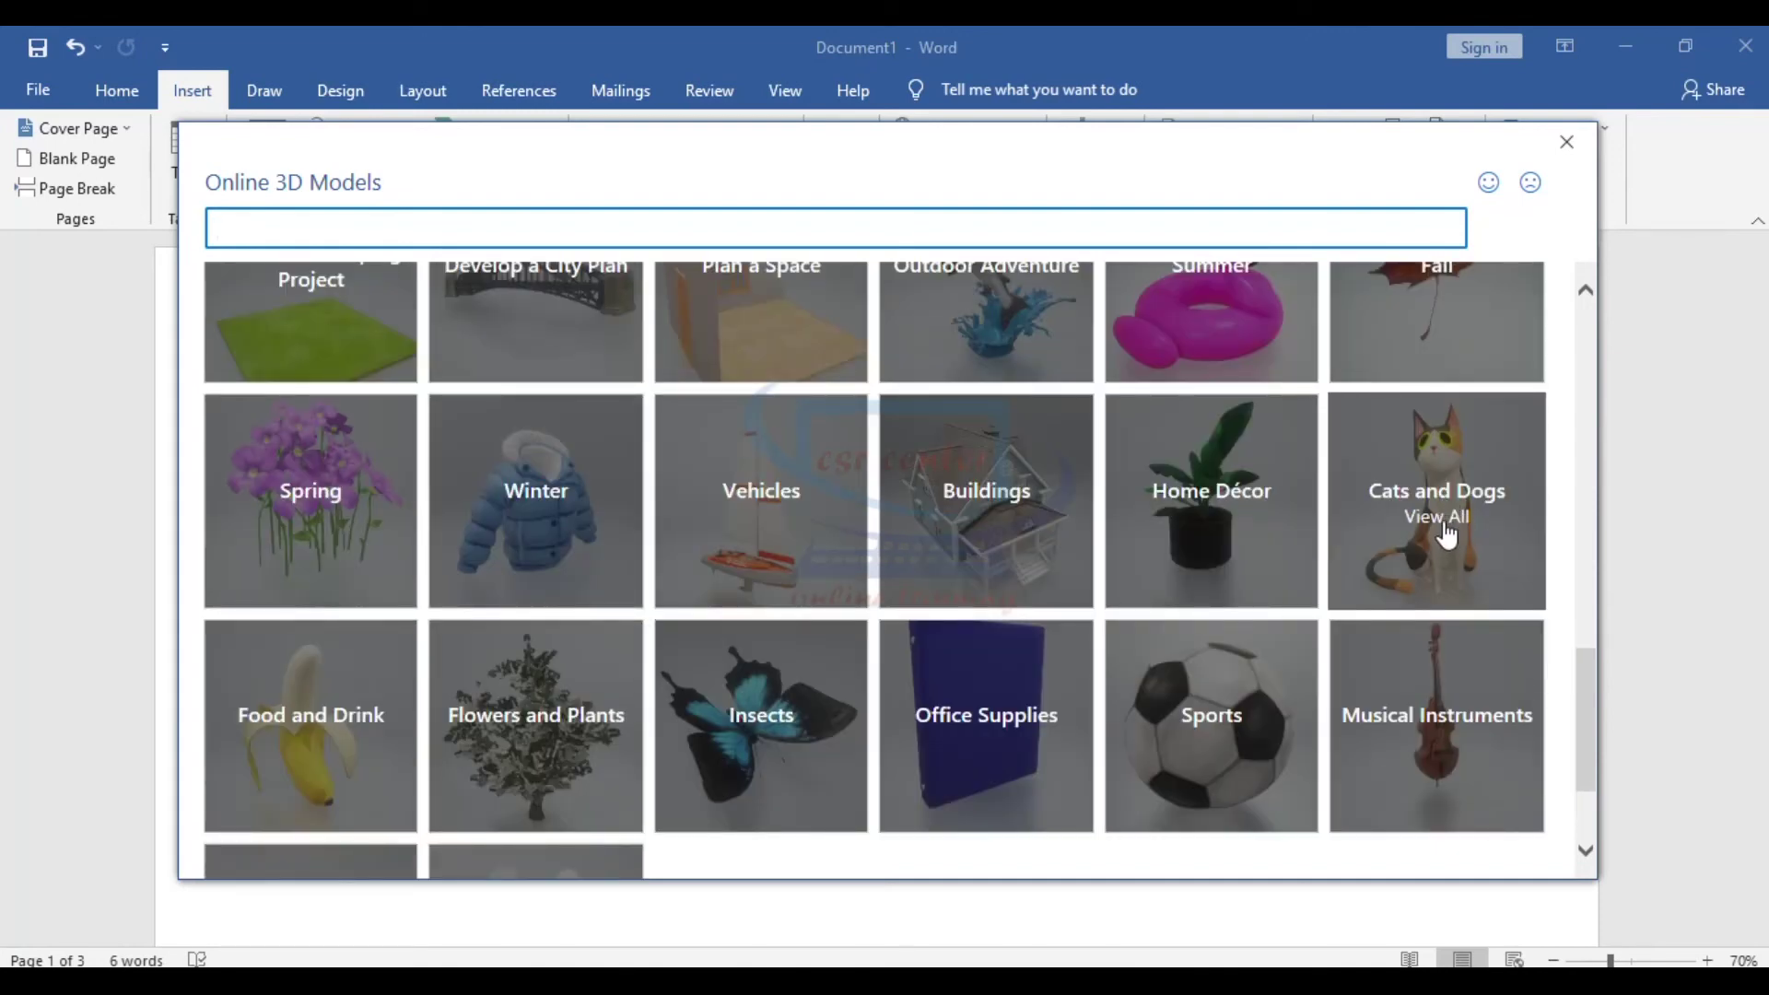
pyautogui.click(1447, 537)
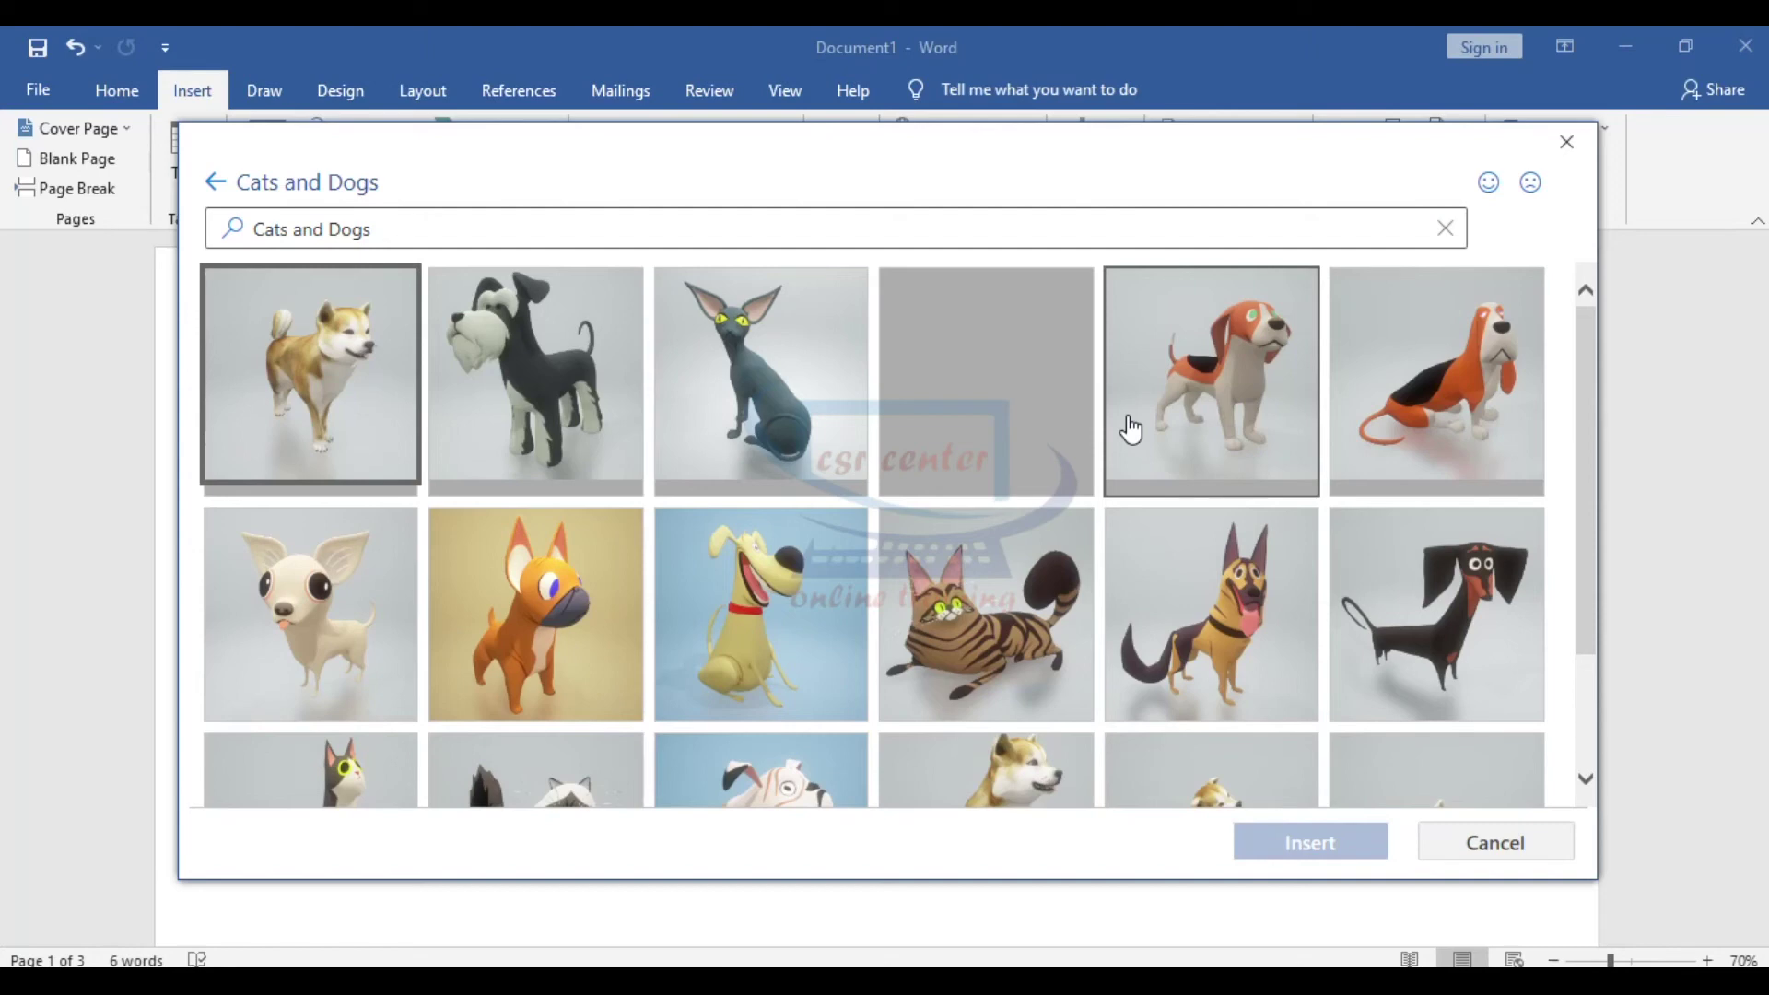
# Insert the white big-eyed dog, the orange dog and the German shepherd 3D models.
pyautogui.click(321, 626)
pyautogui.click(605, 616)
pyautogui.click(1248, 613)
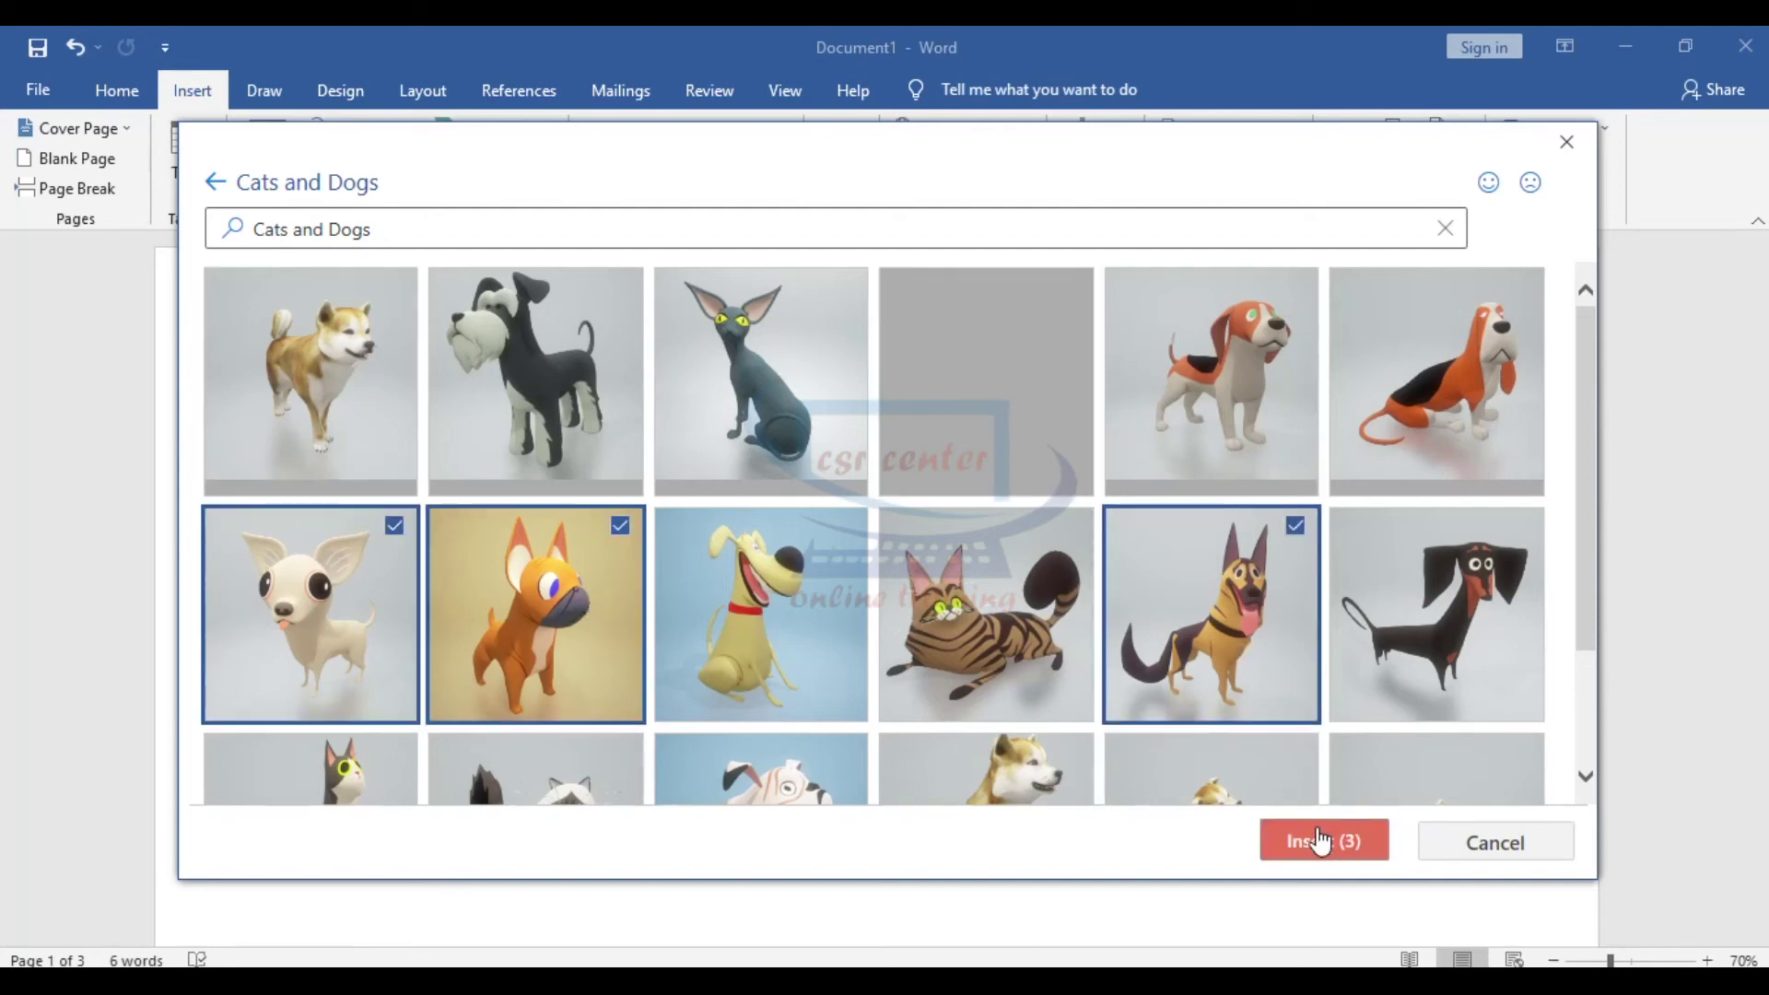
pyautogui.click(1320, 841)
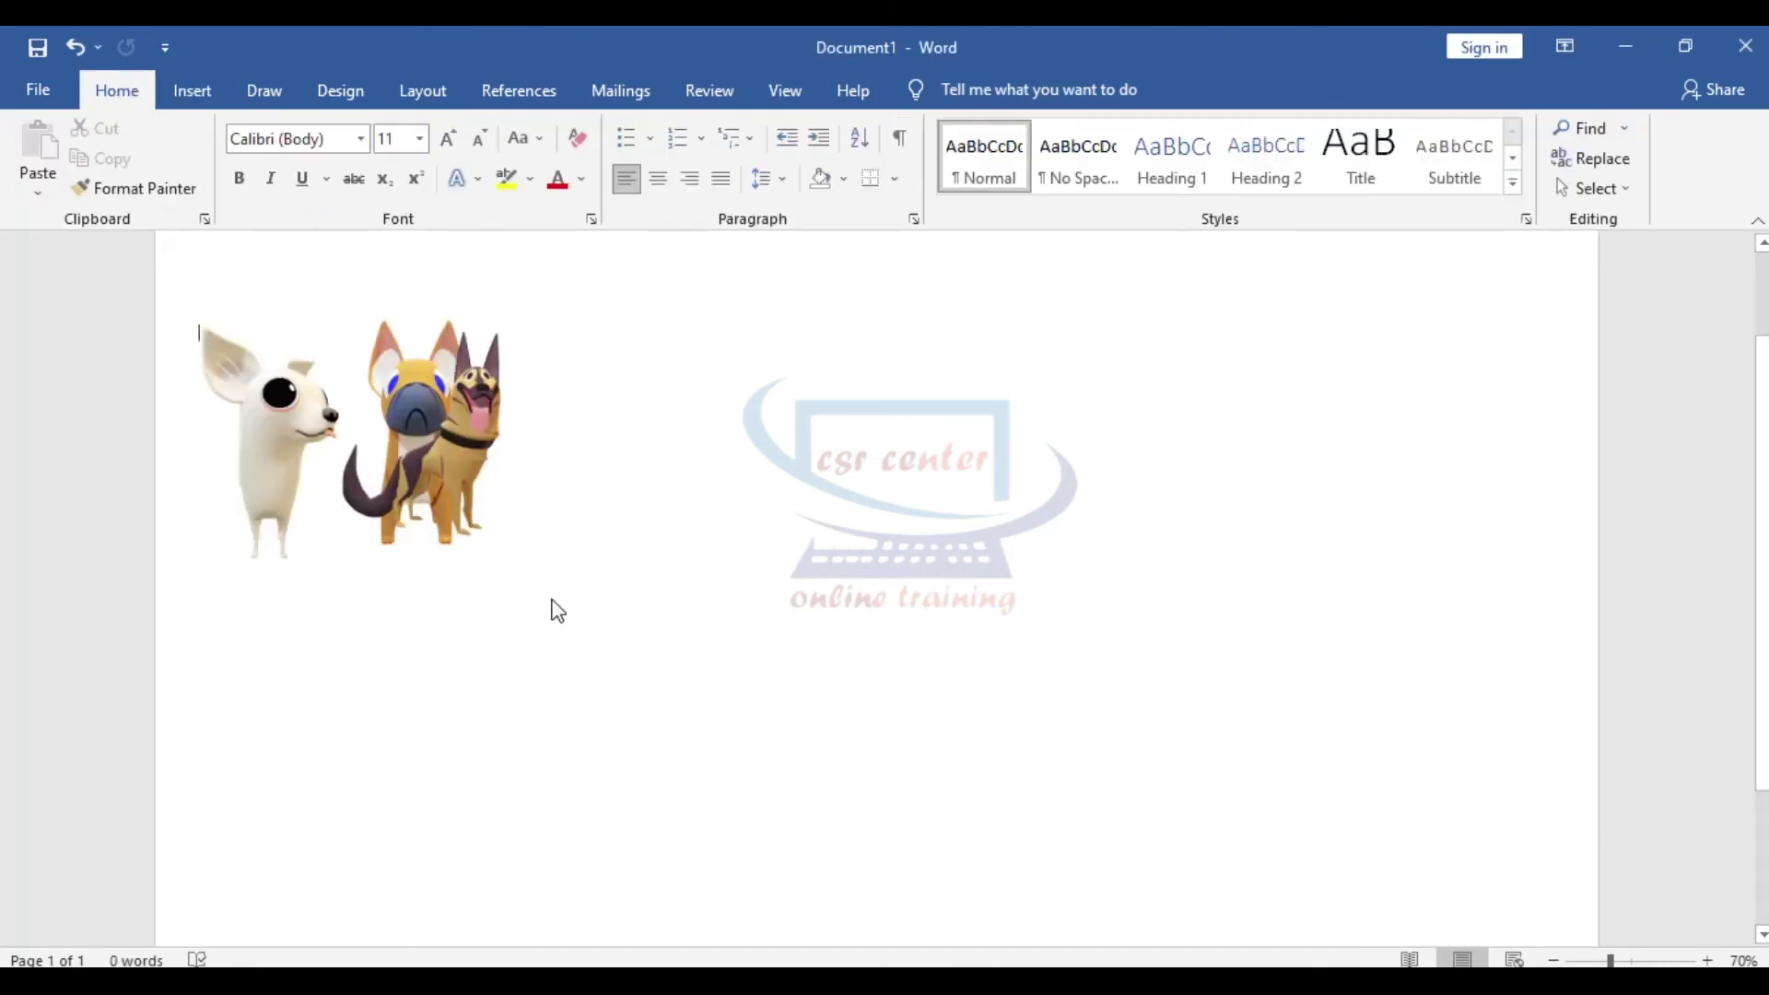
# Spread the three dog models across the page, with the white dog first, the orange dog next and the German shepherd last.
pyautogui.click(451, 436)
pyautogui.moveTo(479, 450); pyautogui.dragTo(1384, 447)
pyautogui.click(393, 442)
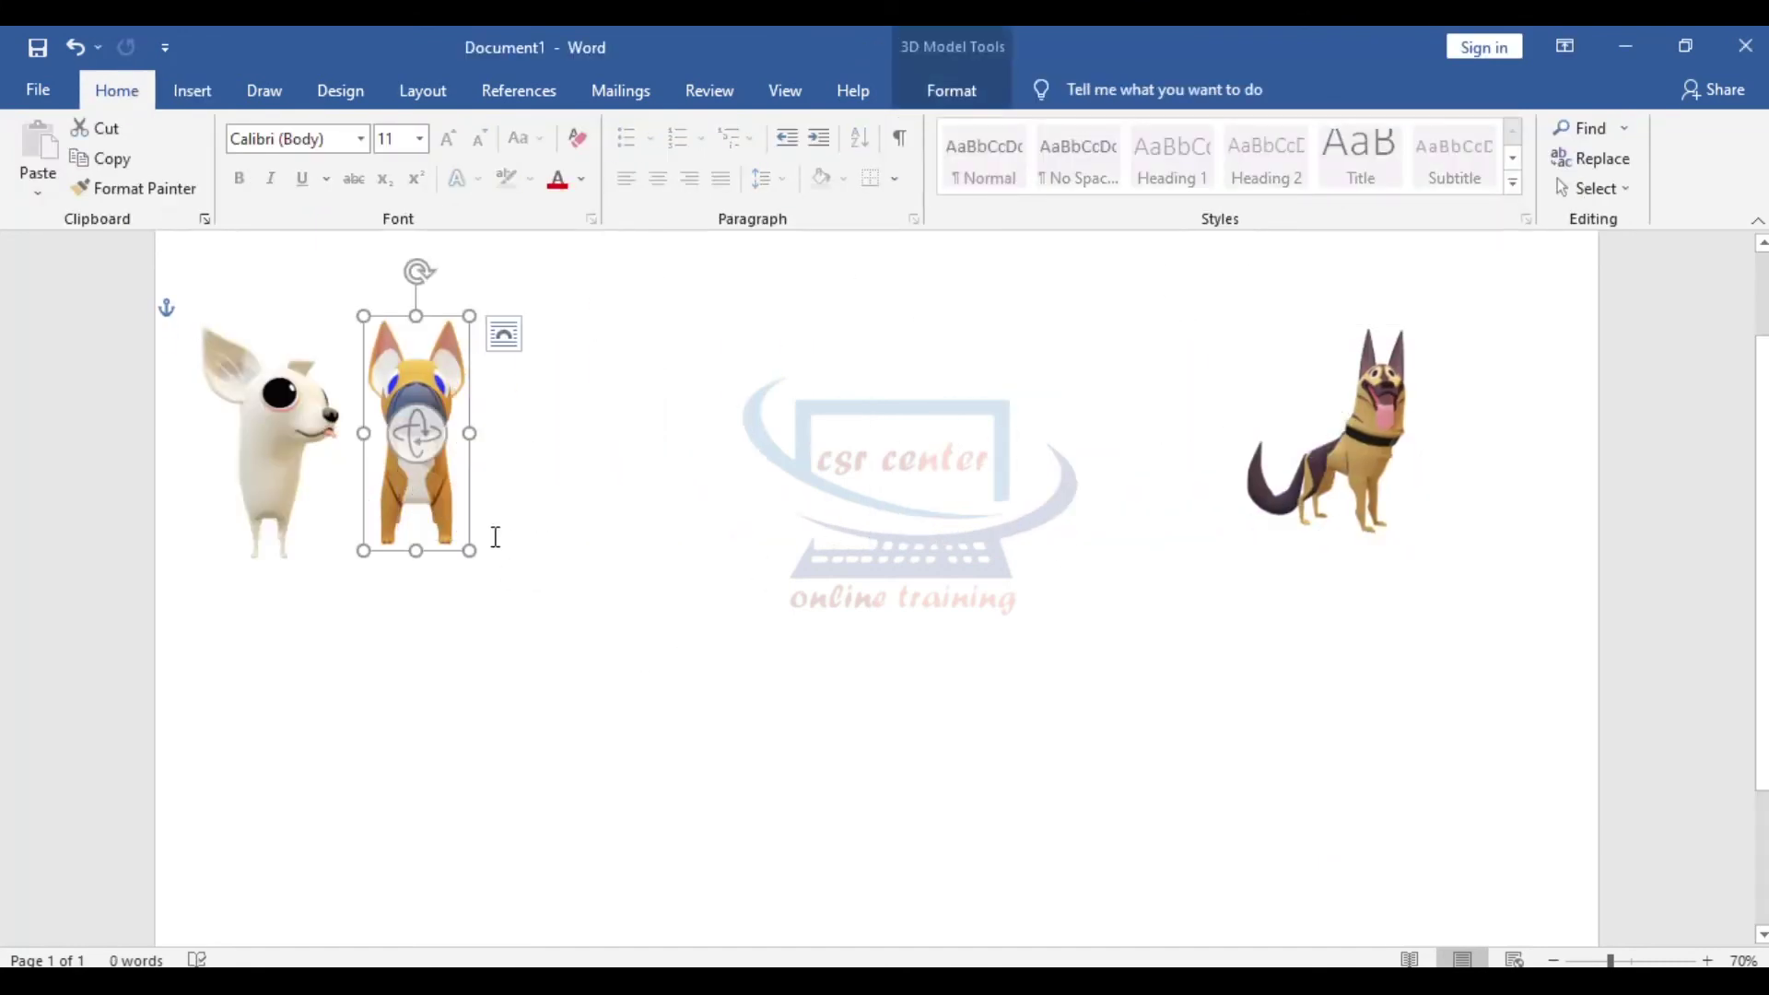
pyautogui.moveTo(468, 512); pyautogui.dragTo(565, 509)
pyautogui.click(285, 424)
pyautogui.moveTo(345, 526); pyautogui.dragTo(518, 560)
pyautogui.click(811, 670)
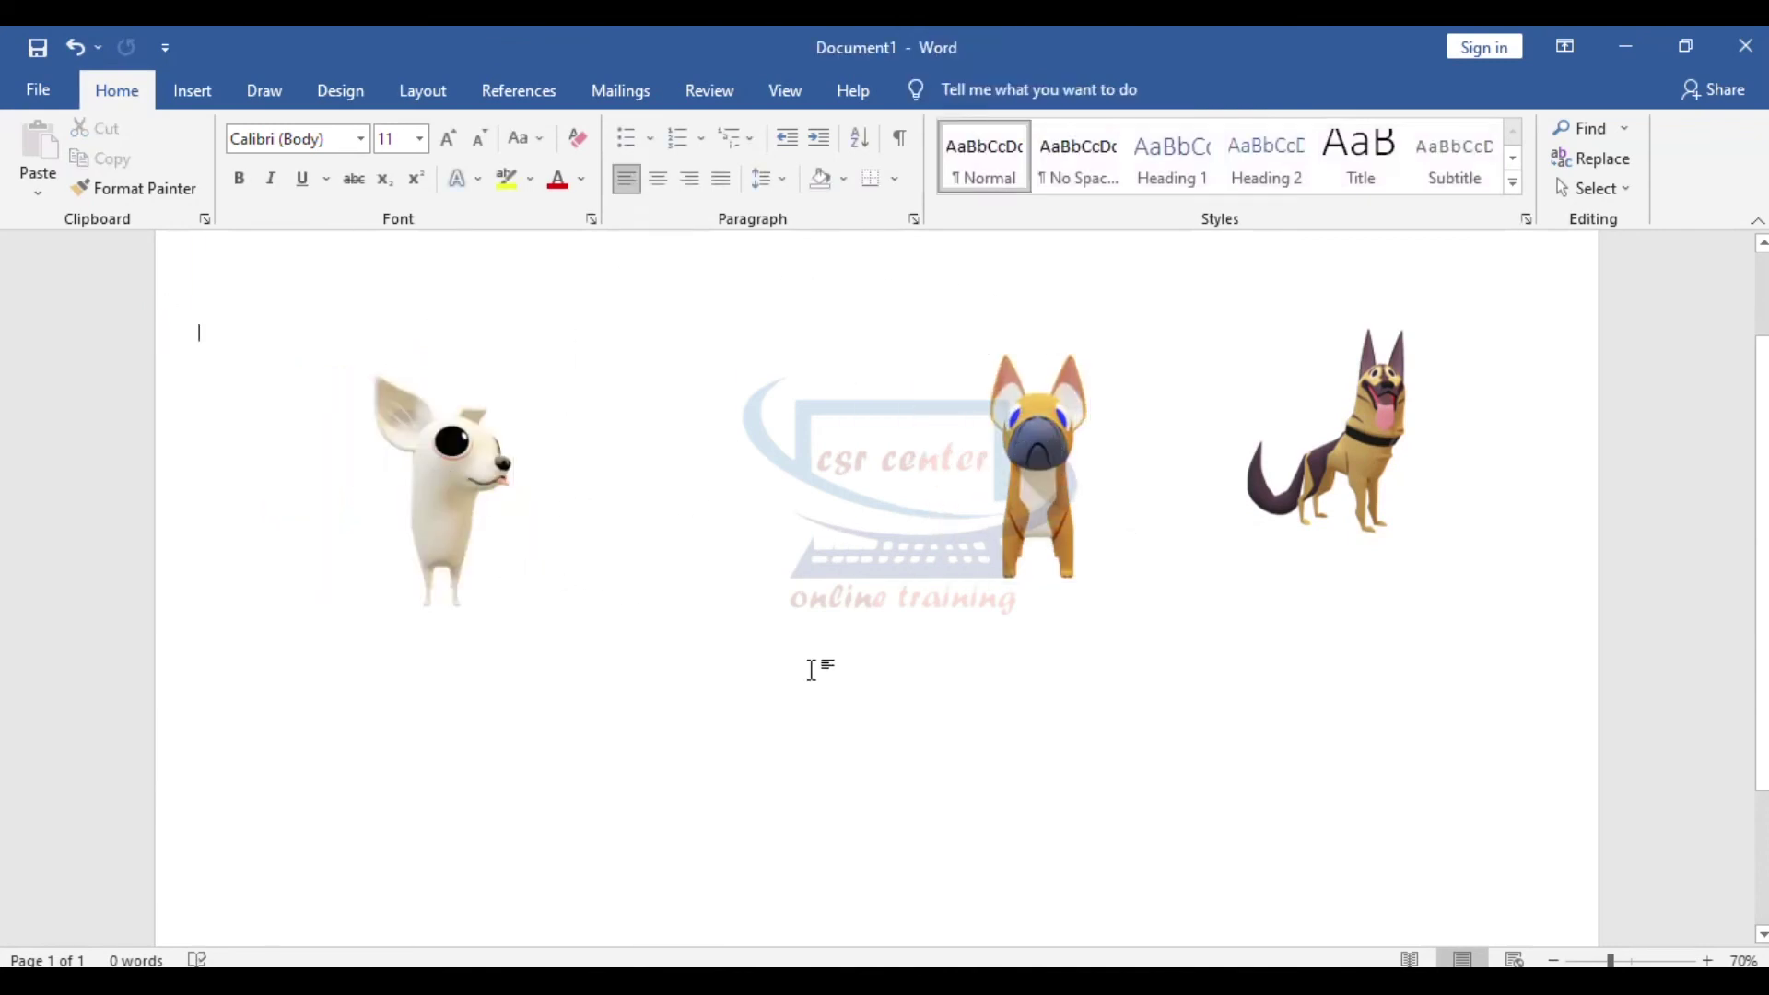
# Insert the red diamond-shaped model from the 3D Shapes category of the stock 3D models.
pyautogui.click(1061, 556)
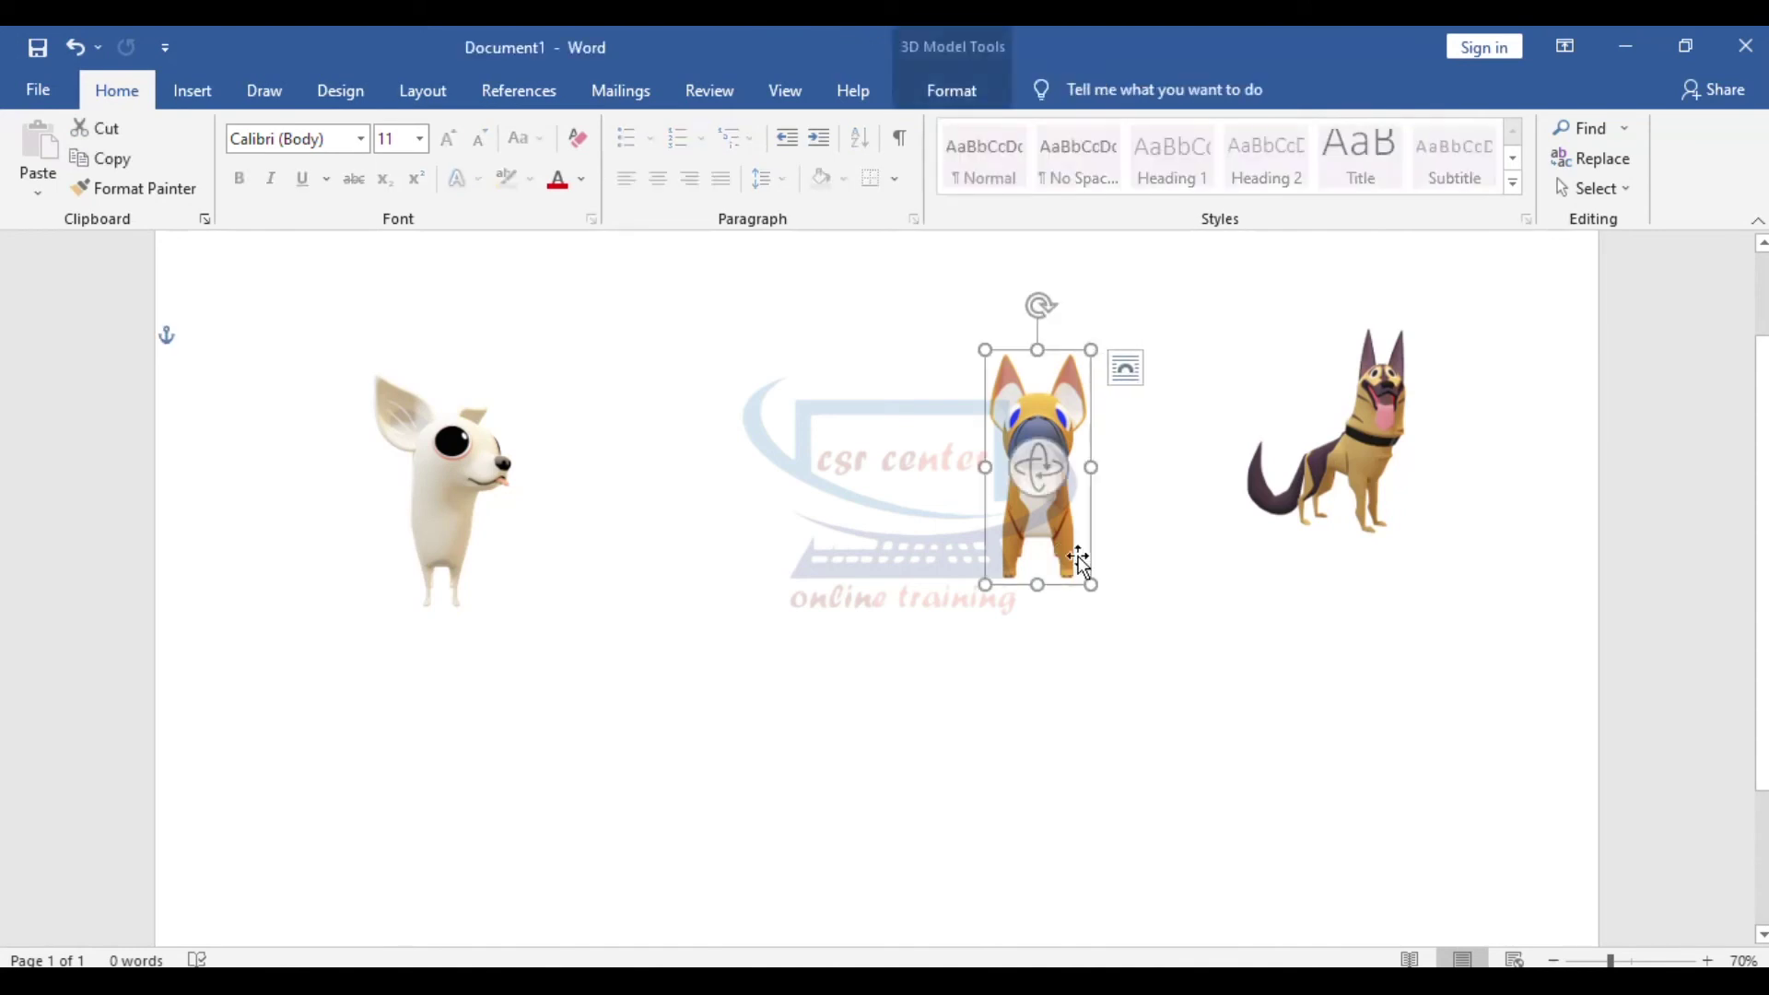
pyautogui.click(954, 92)
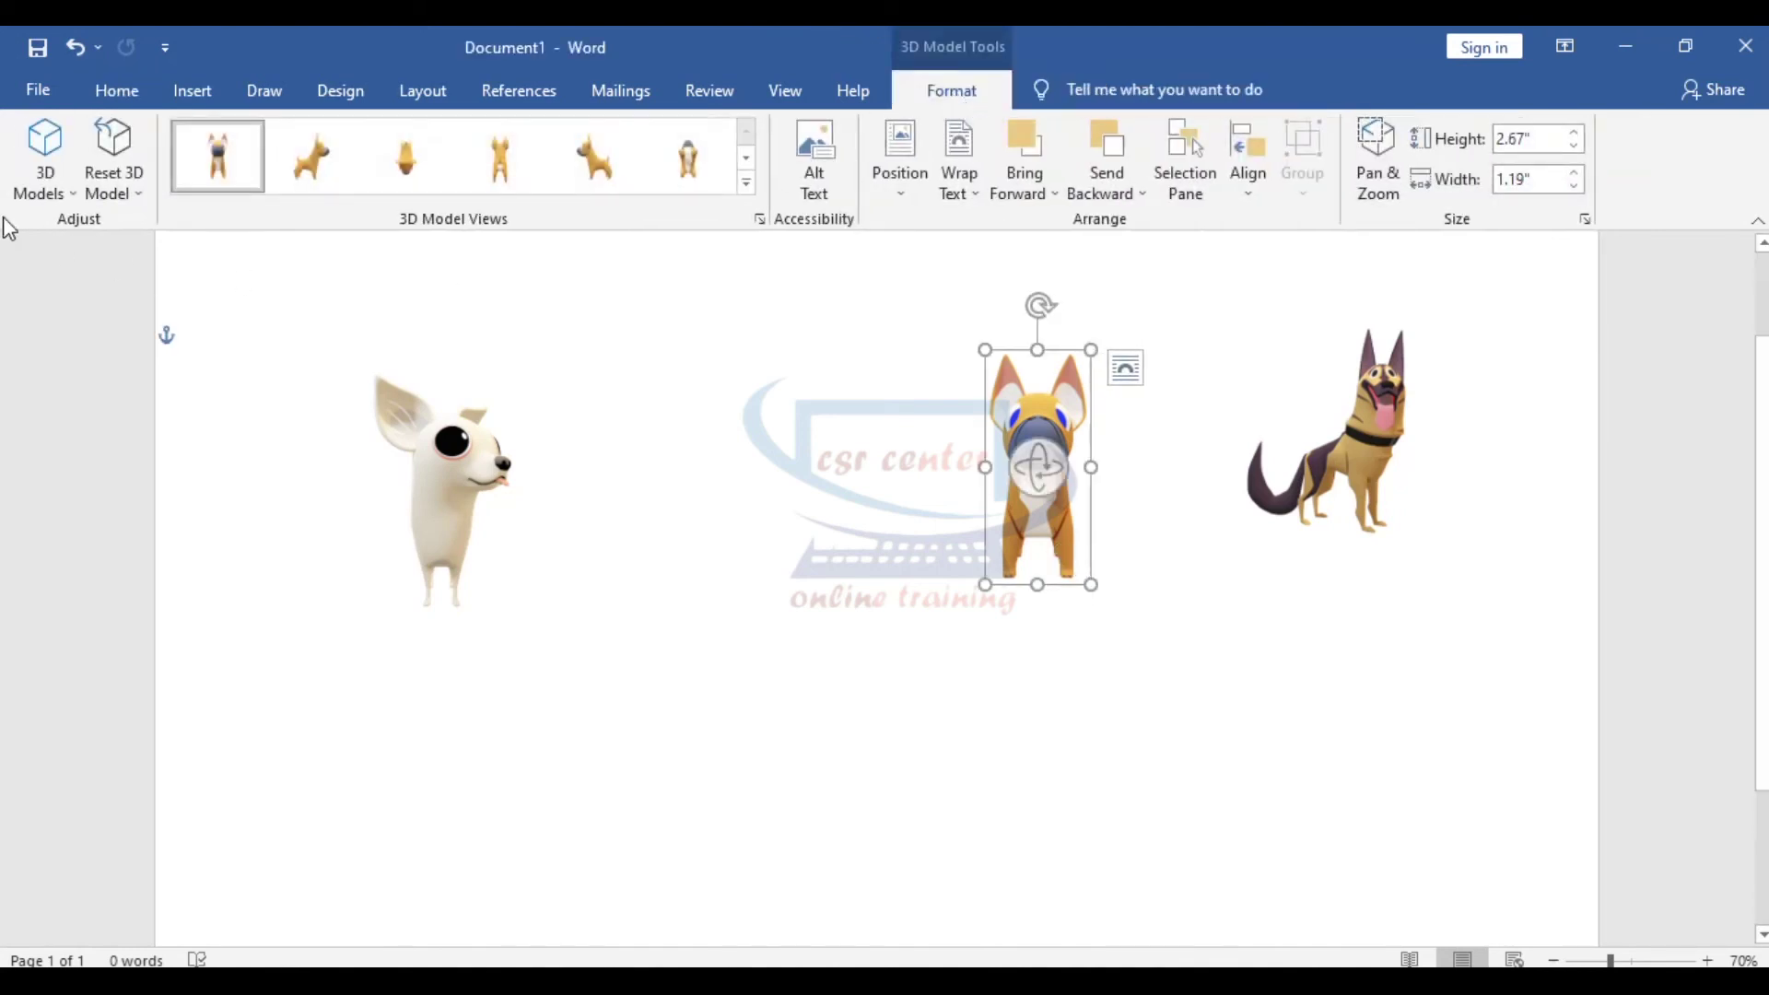
pyautogui.click(63, 193)
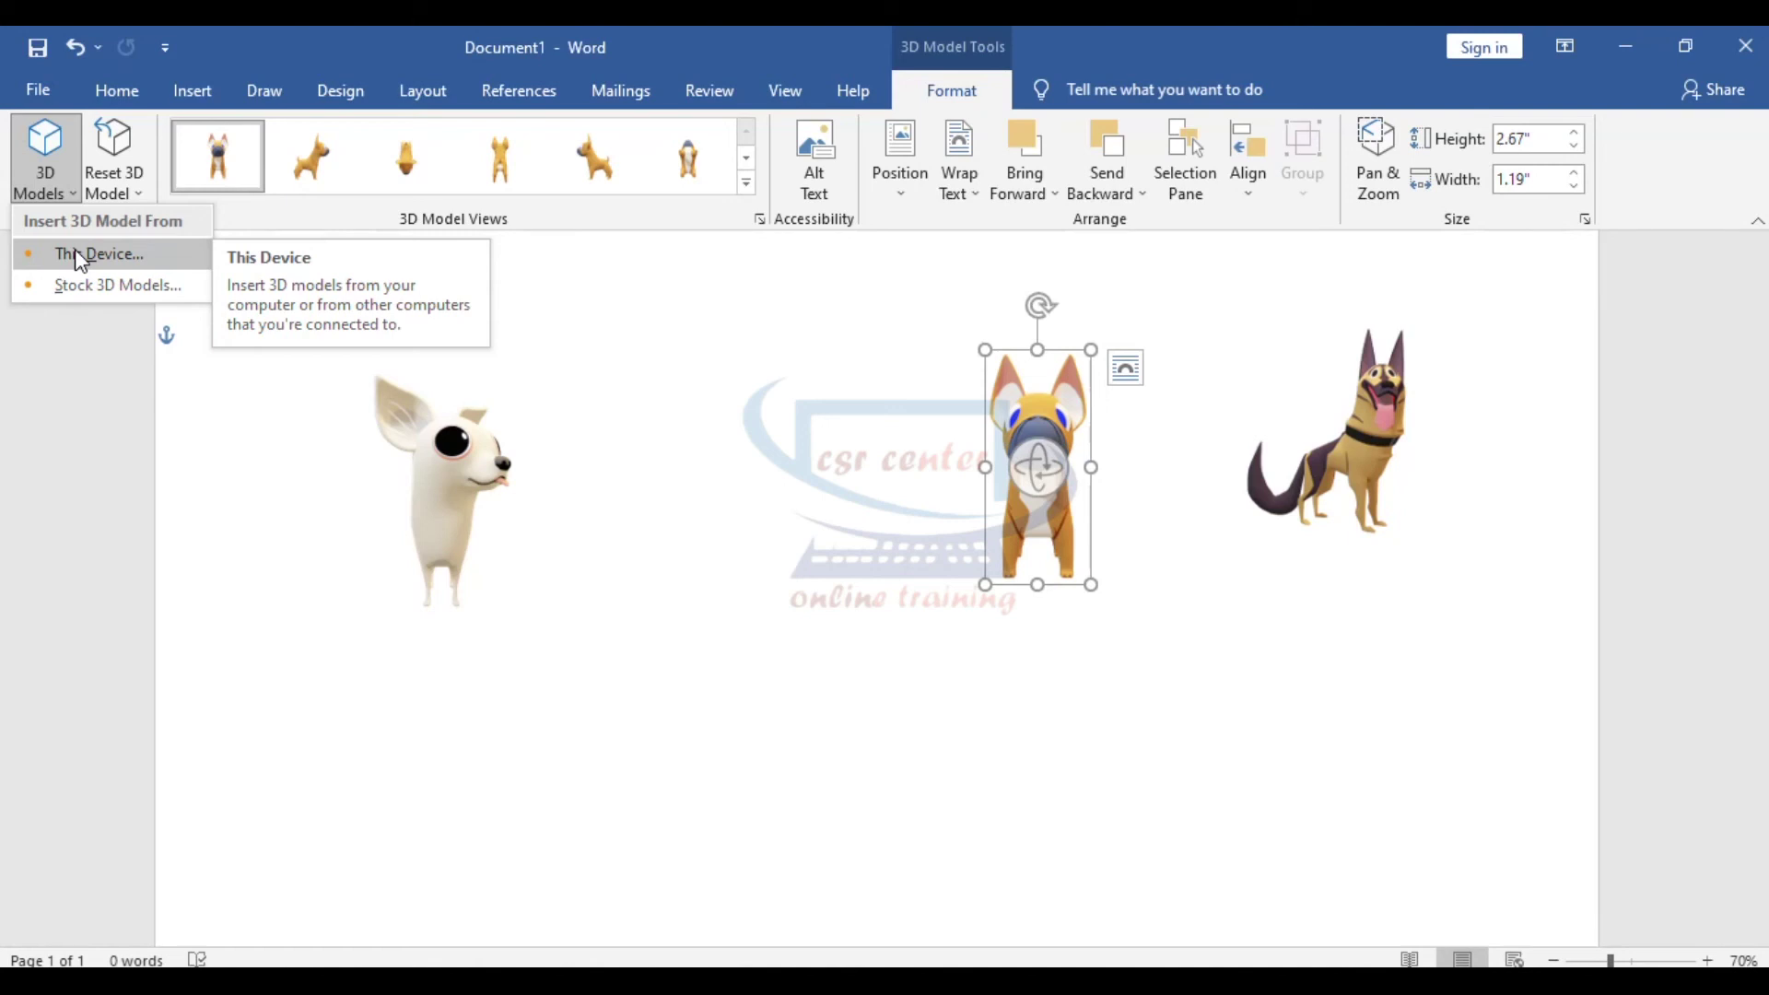
pyautogui.click(105, 287)
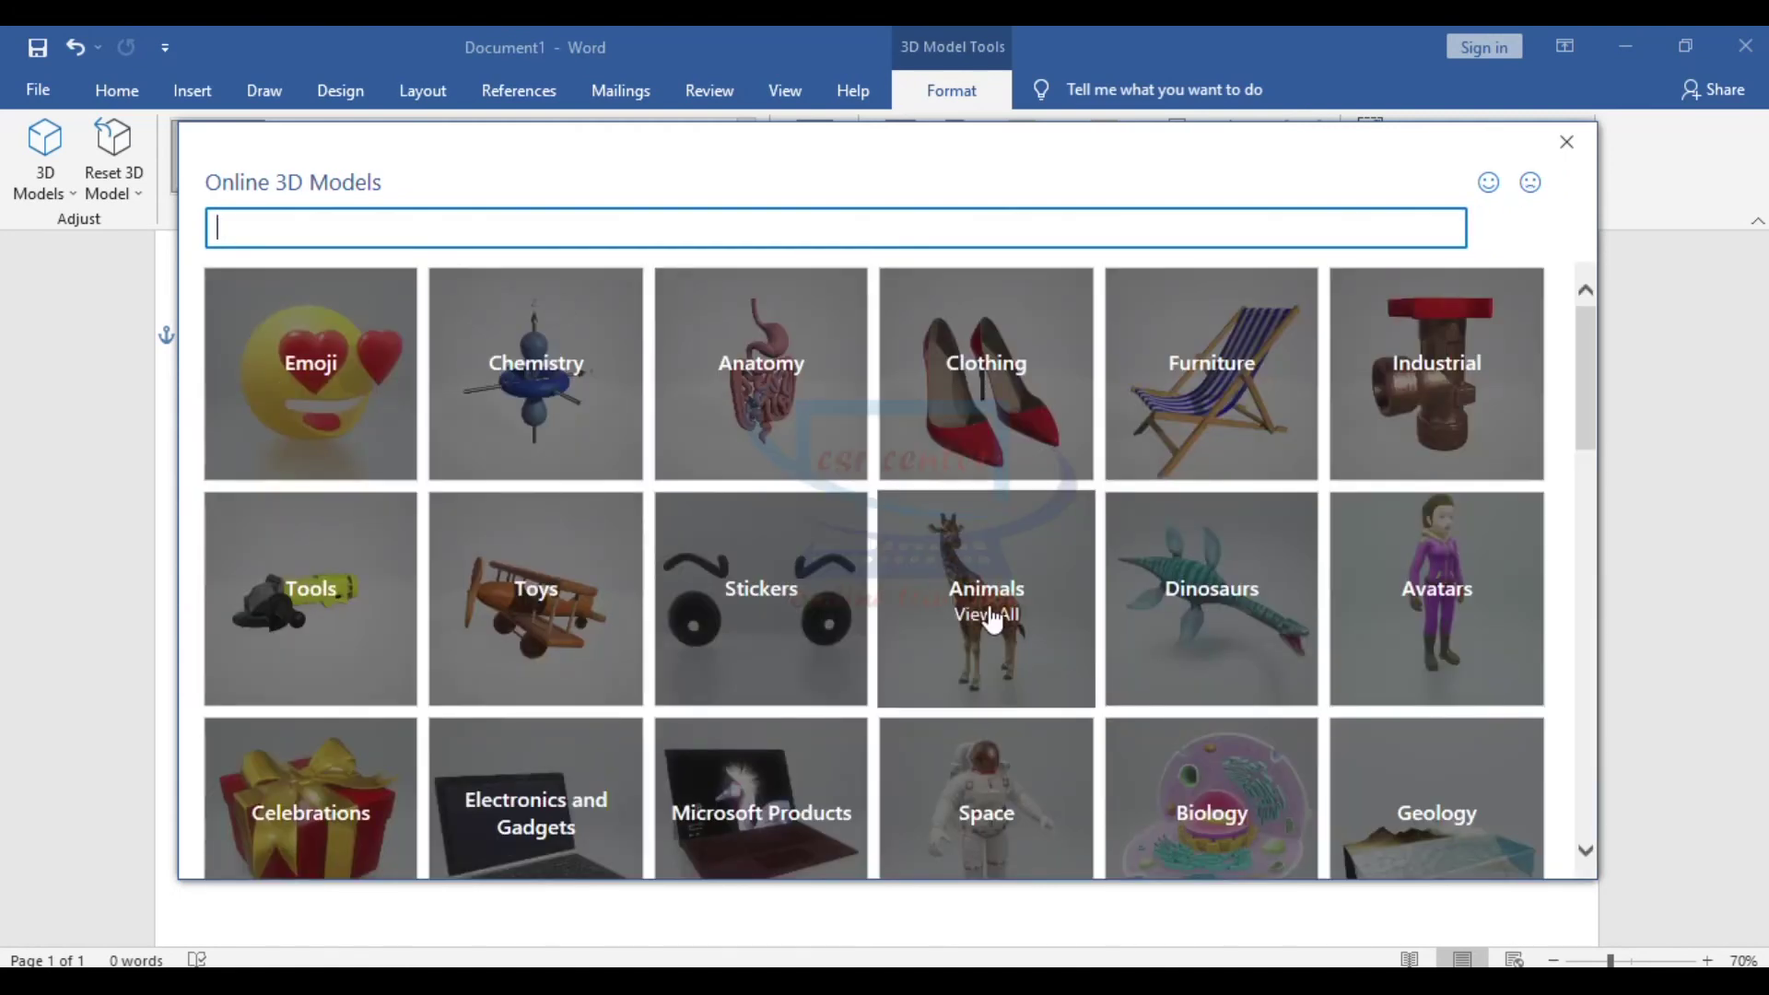
pyautogui.scroll(-5, 525, 553)
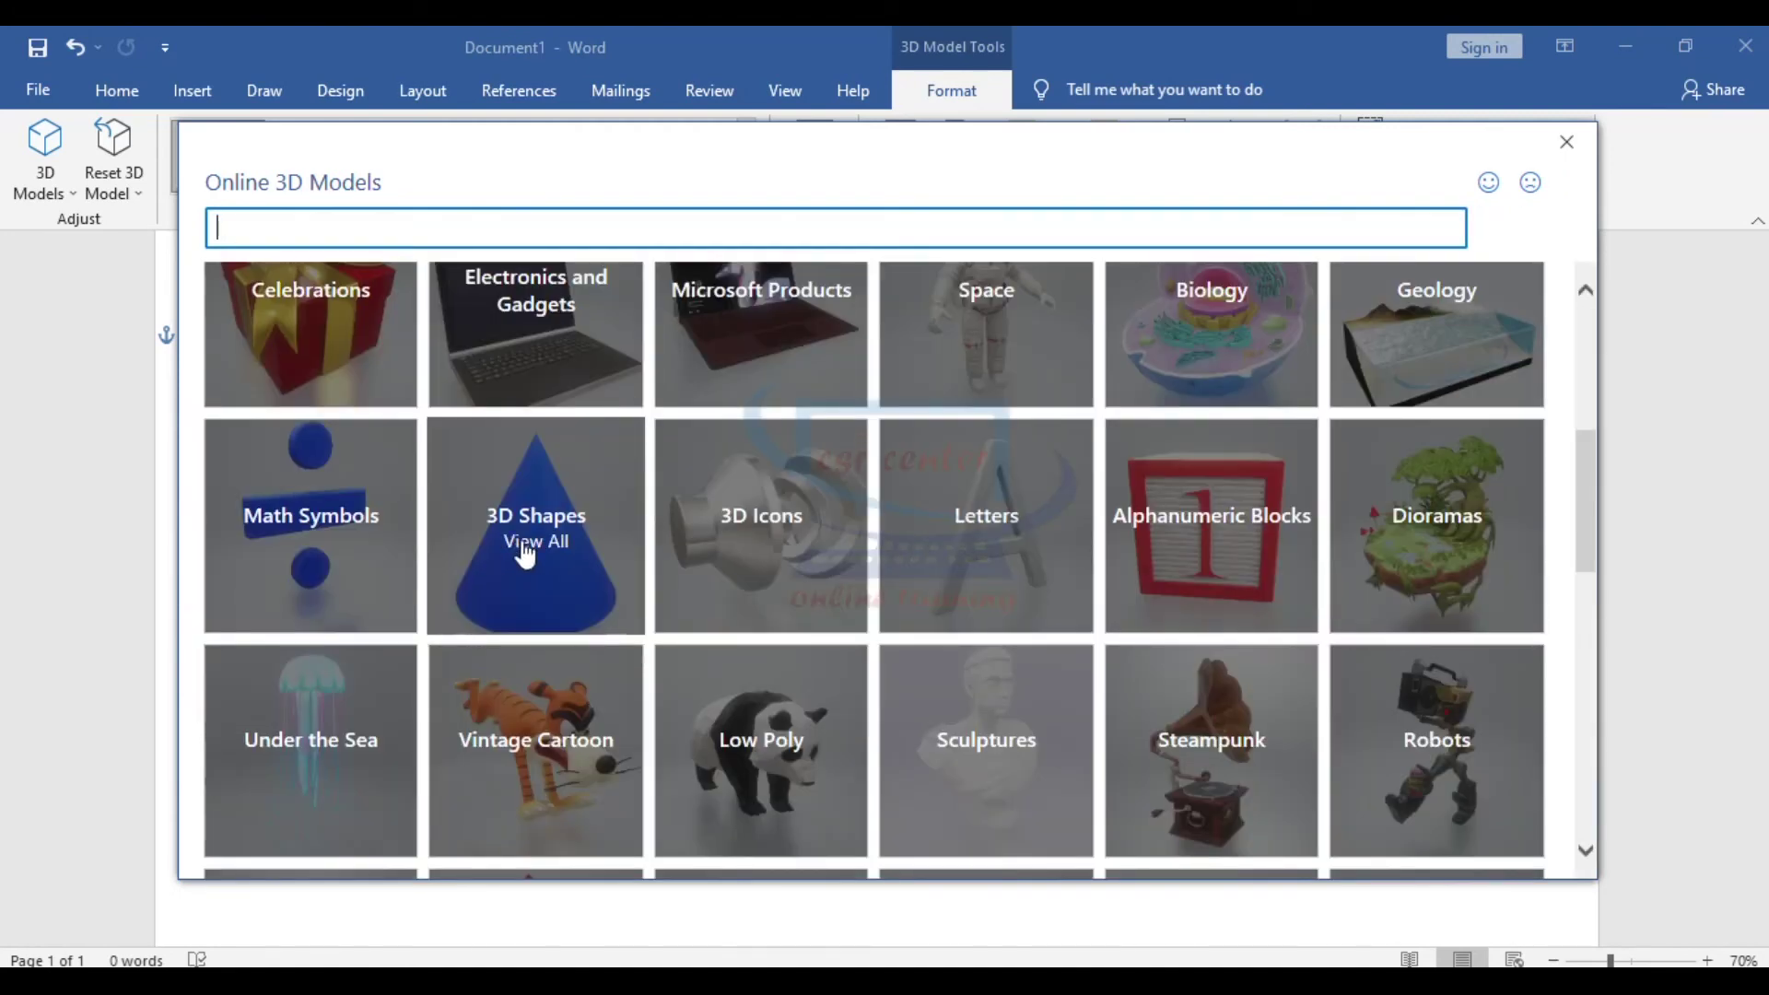
pyautogui.click(525, 552)
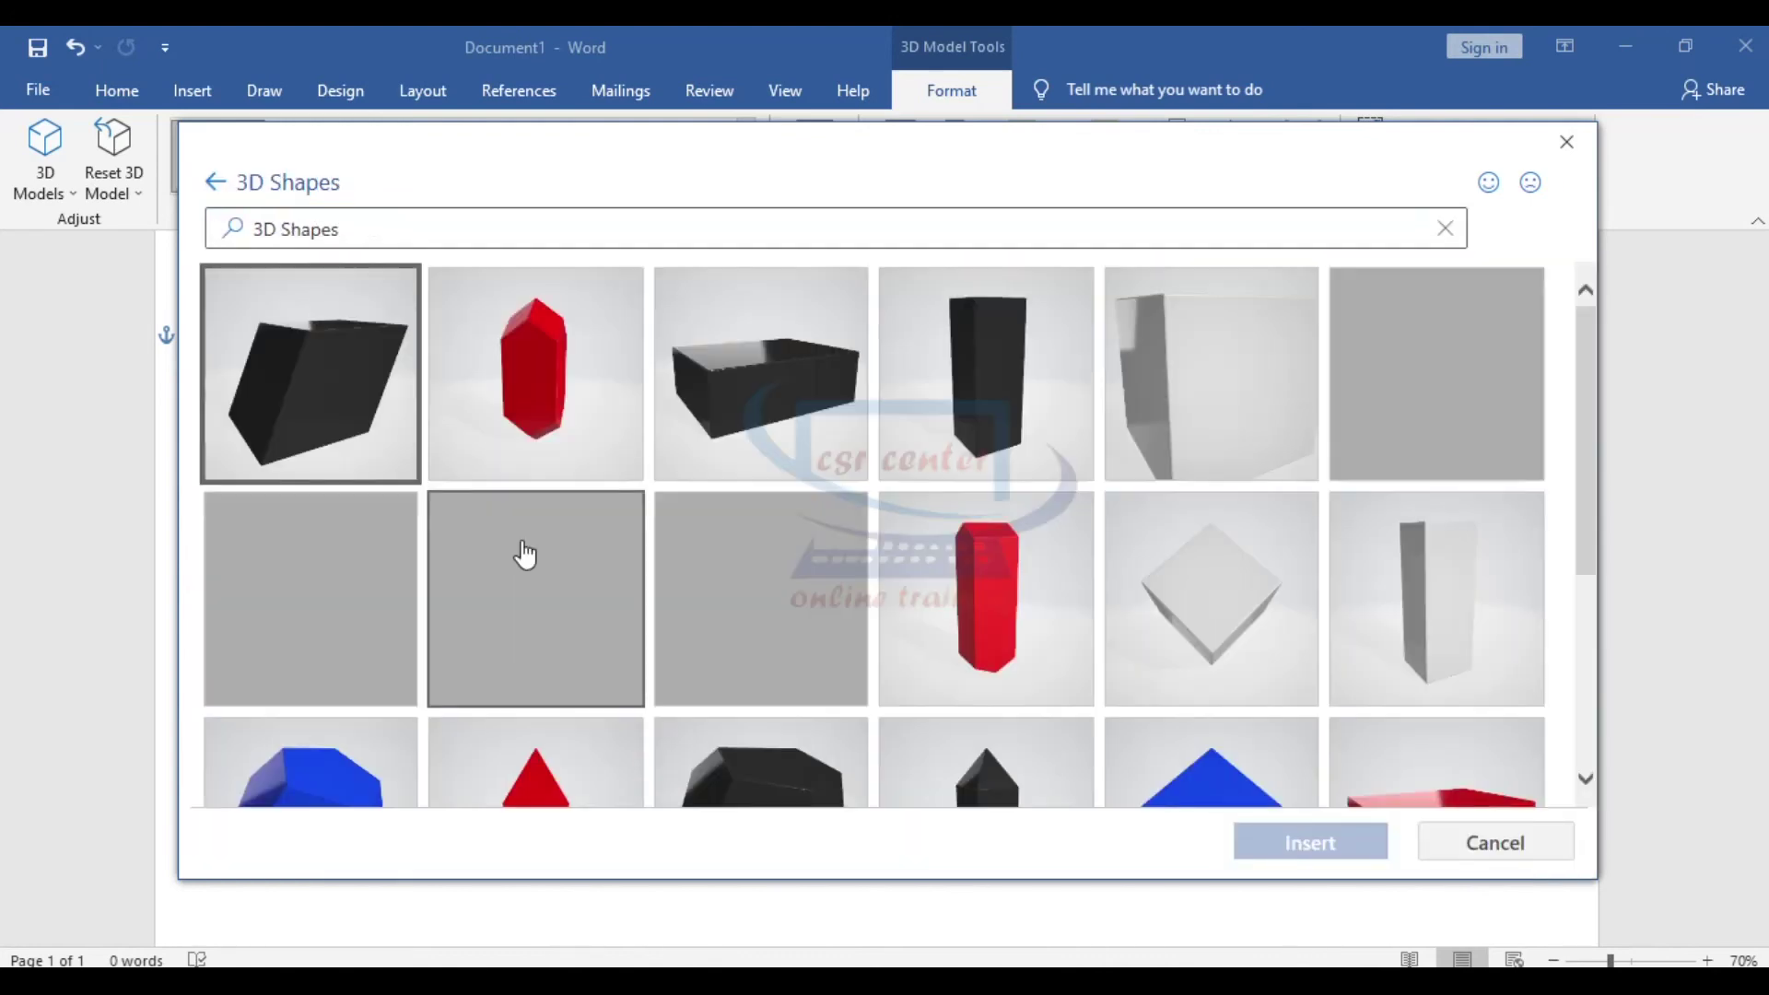
pyautogui.scroll(-5, 823, 527)
pyautogui.scroll(-1, 821, 525)
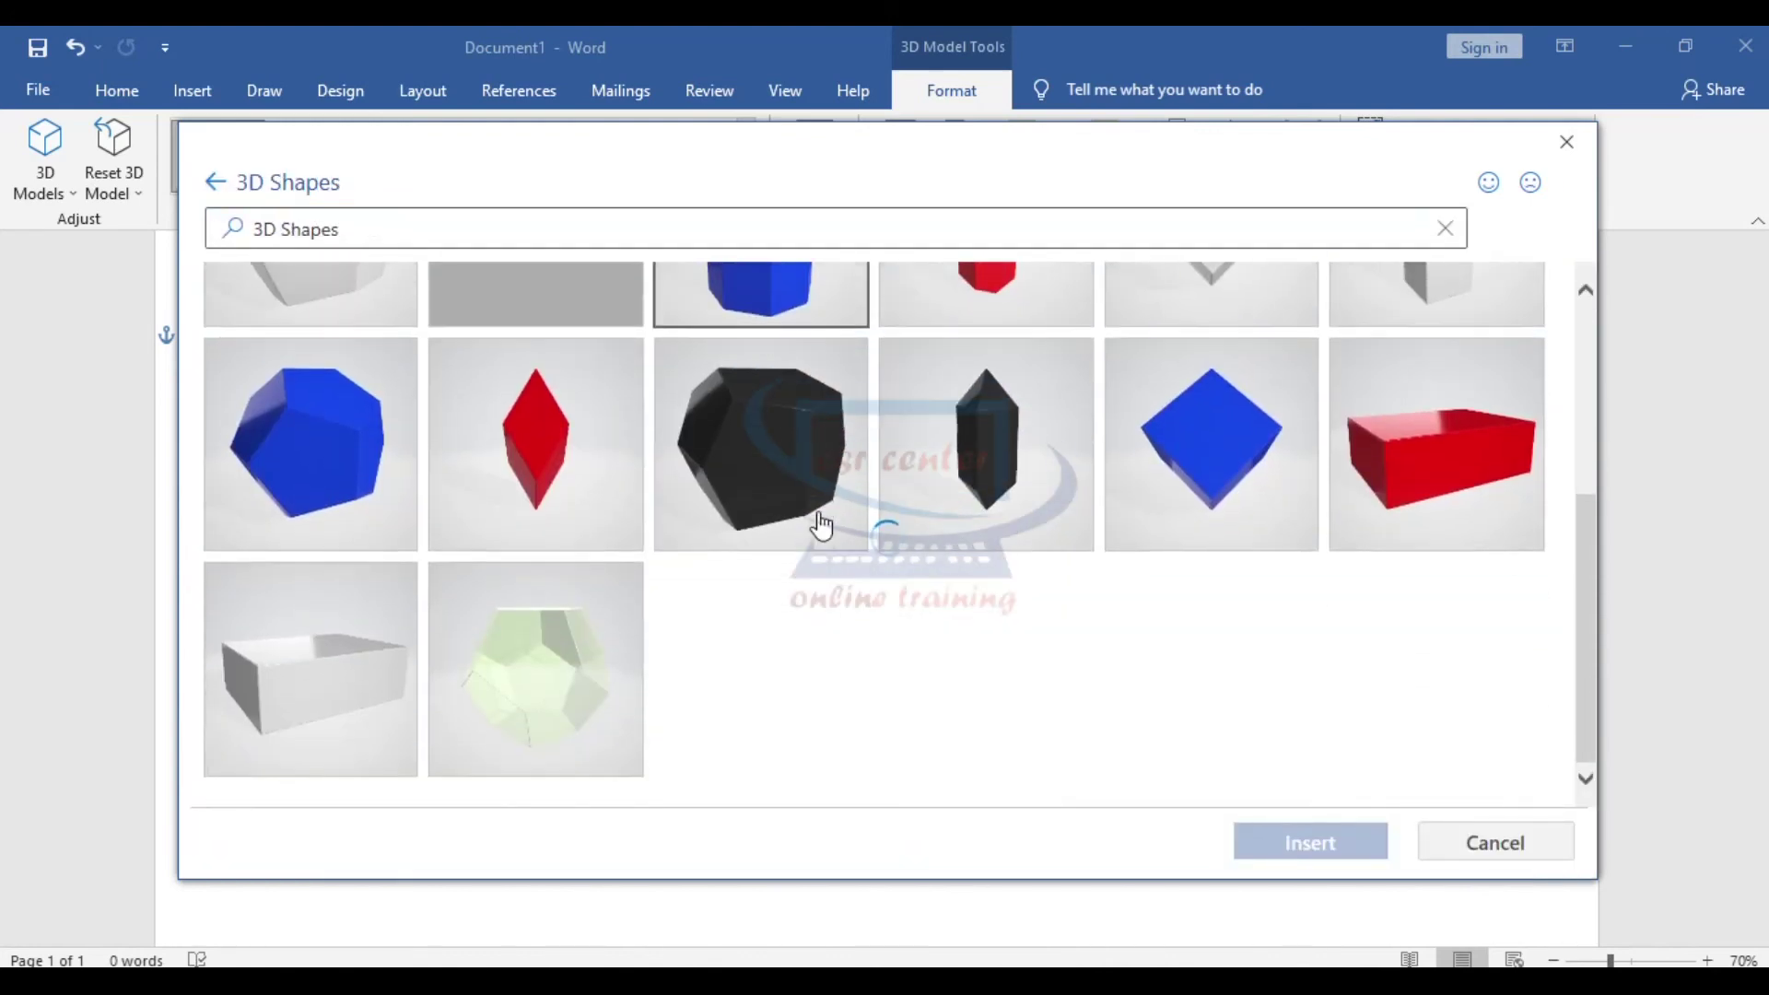
pyautogui.click(488, 446)
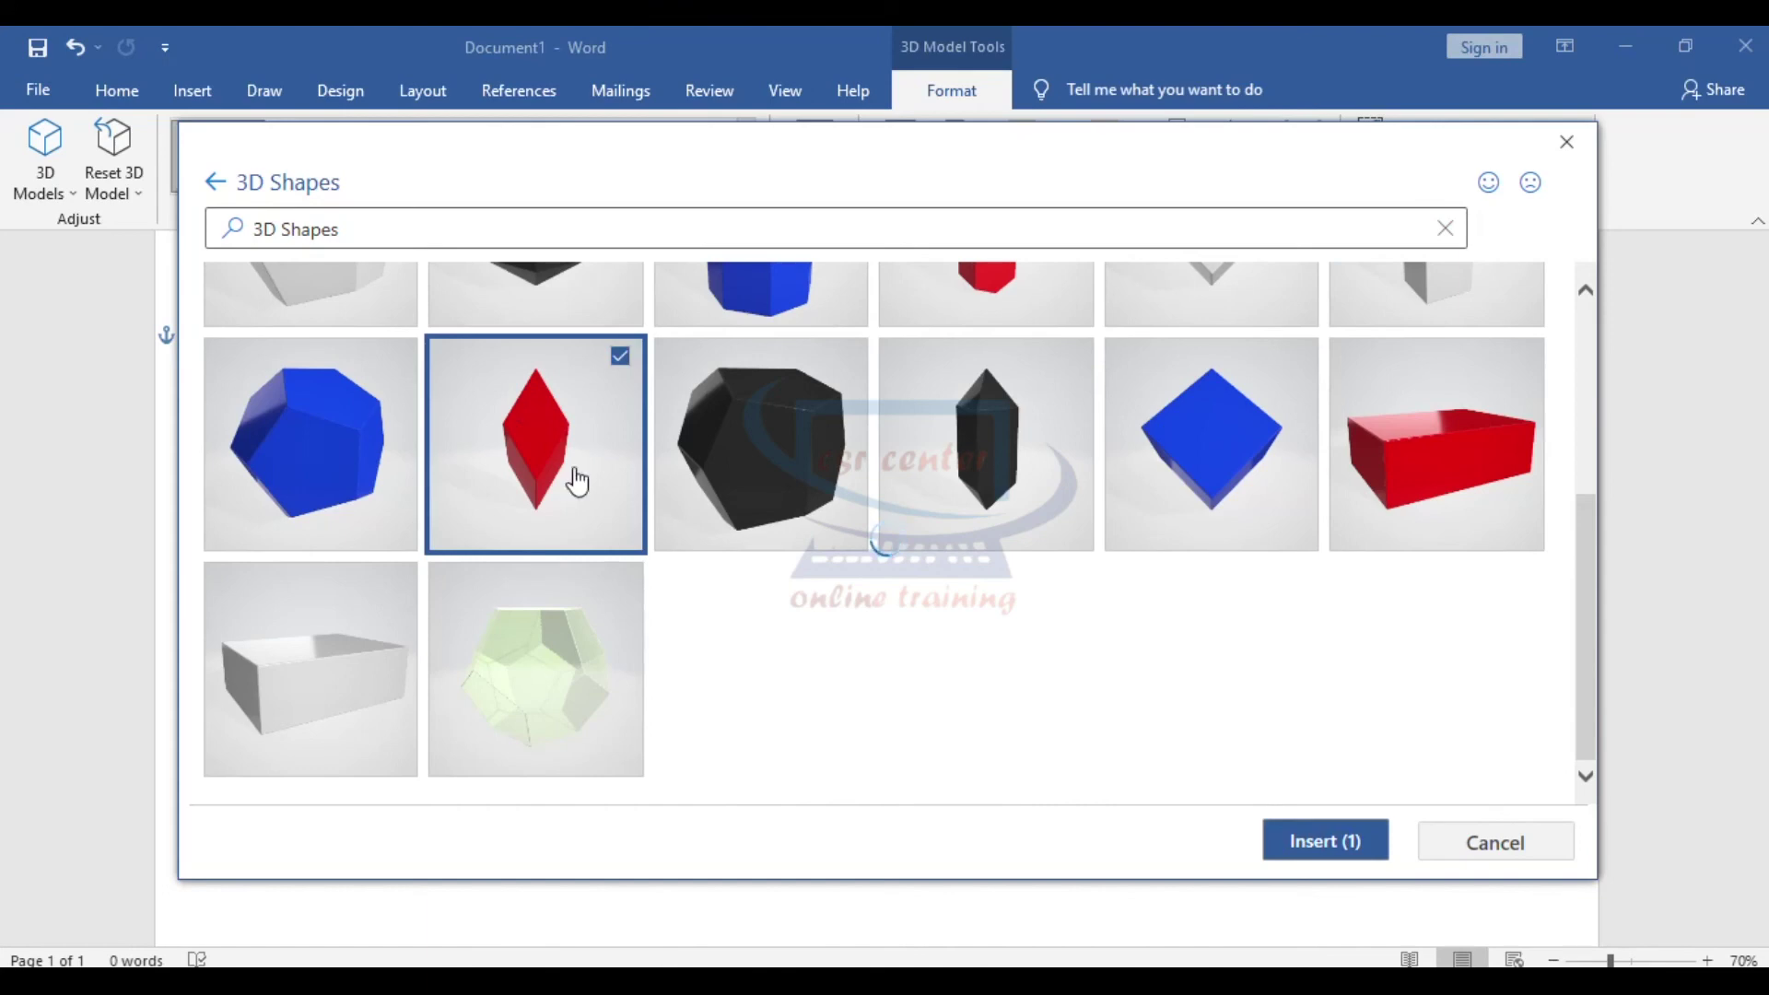
pyautogui.click(1291, 858)
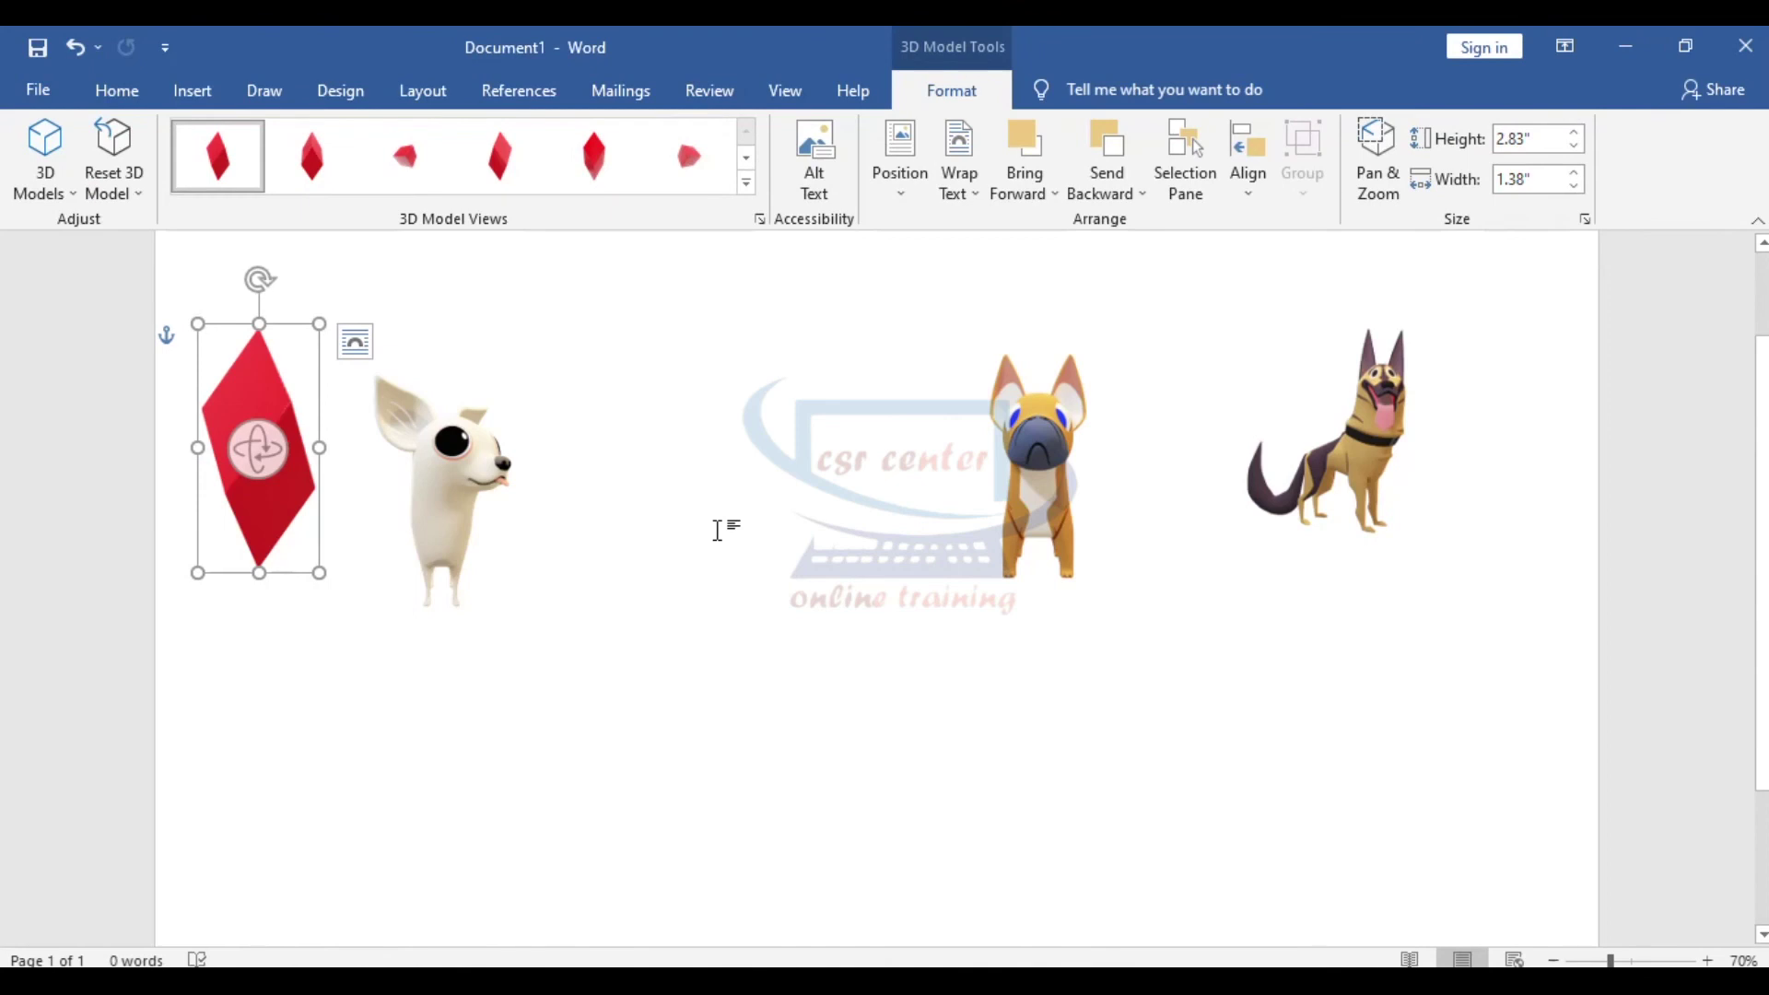
# Preview the preset 3D model views available for the white dog.
pyautogui.click(475, 478)
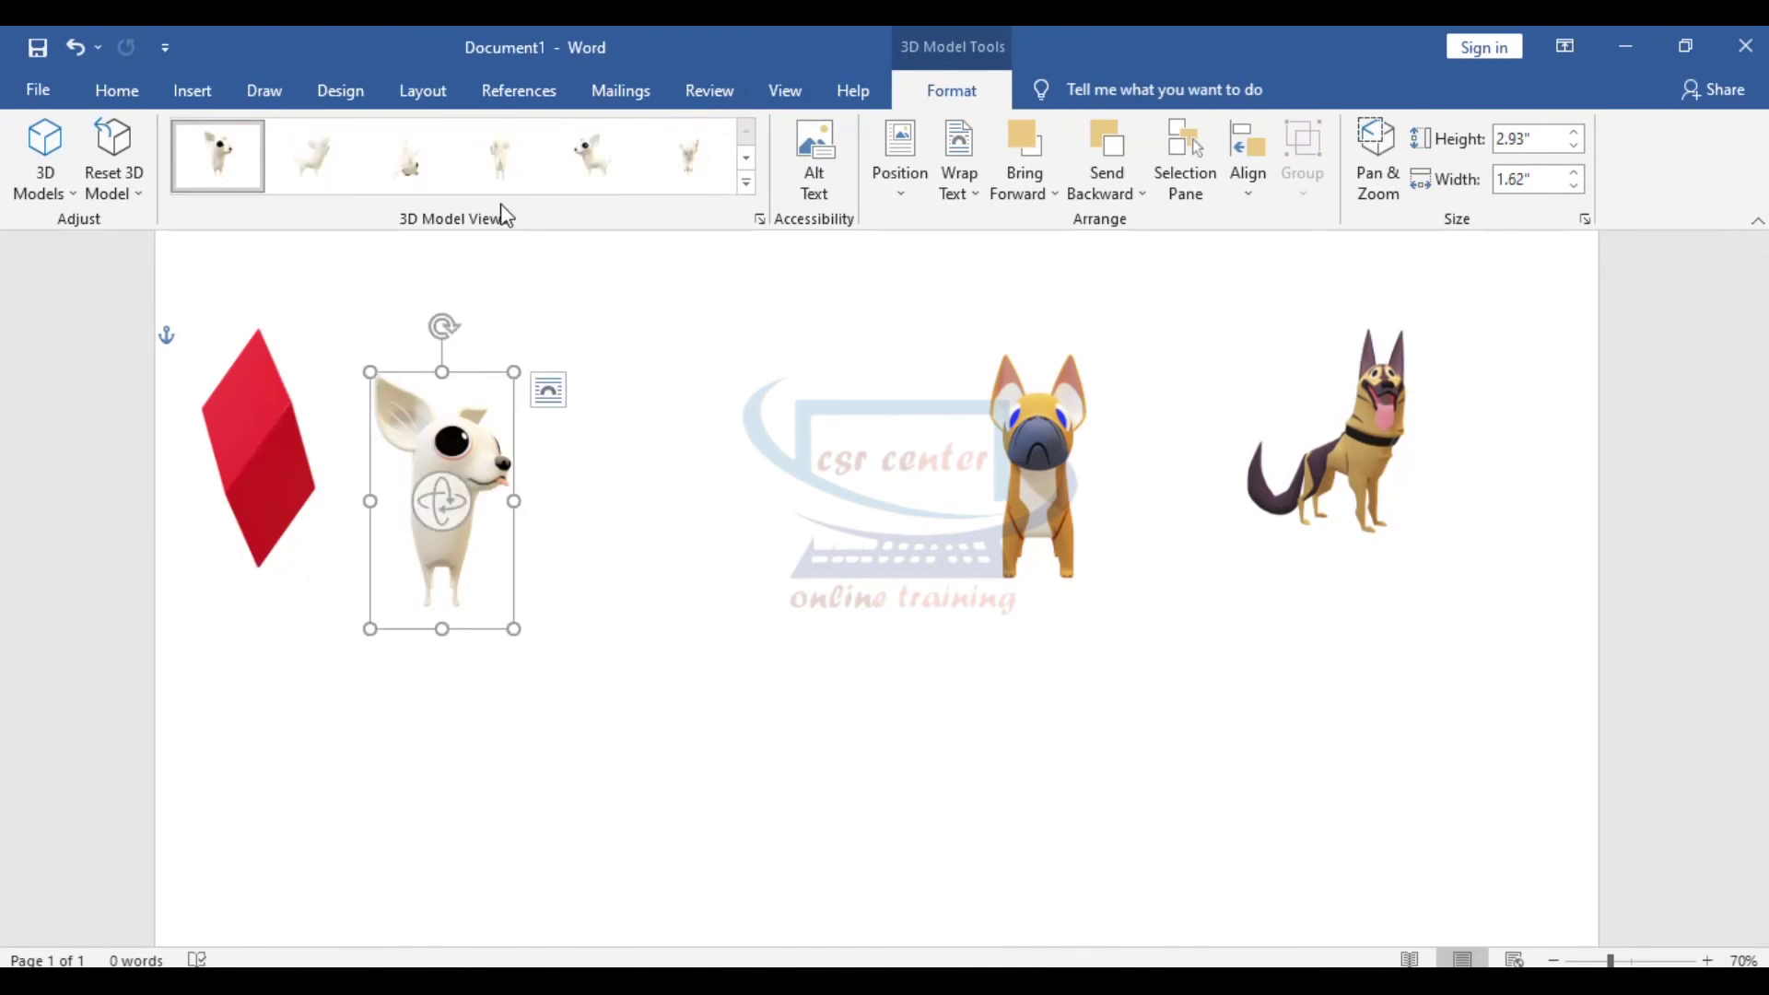
pyautogui.click(747, 184)
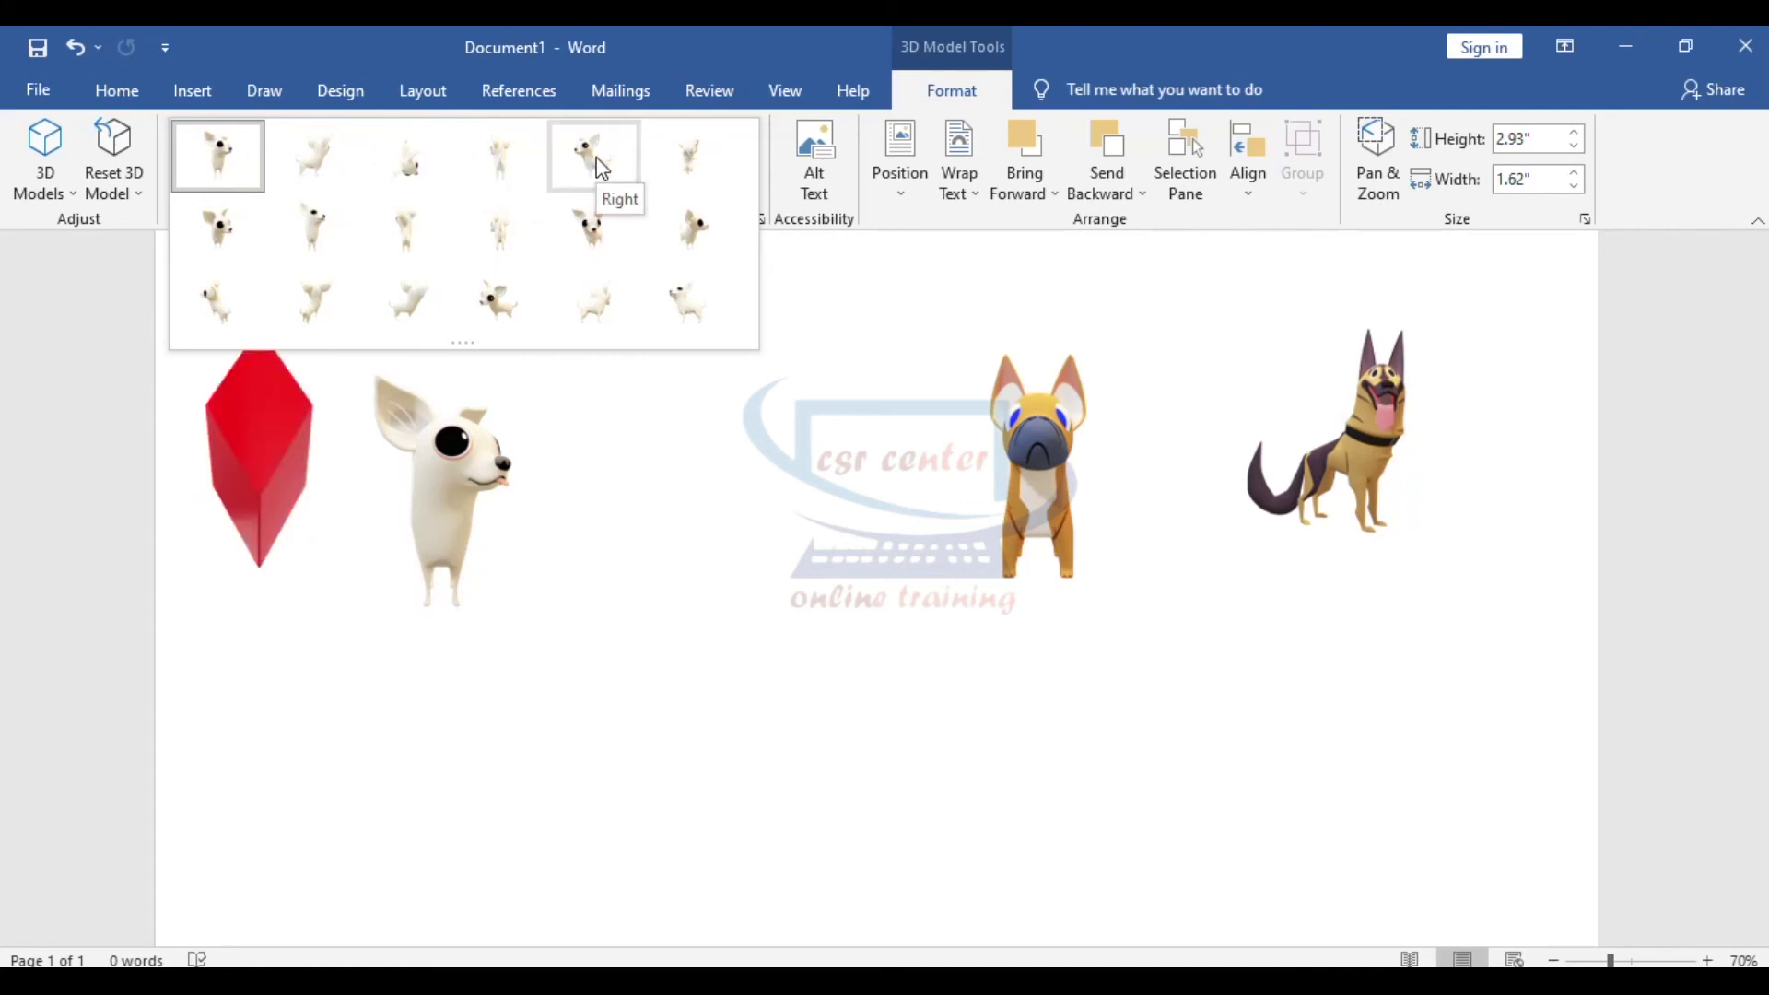
pyautogui.click(700, 160)
pyautogui.click(466, 530)
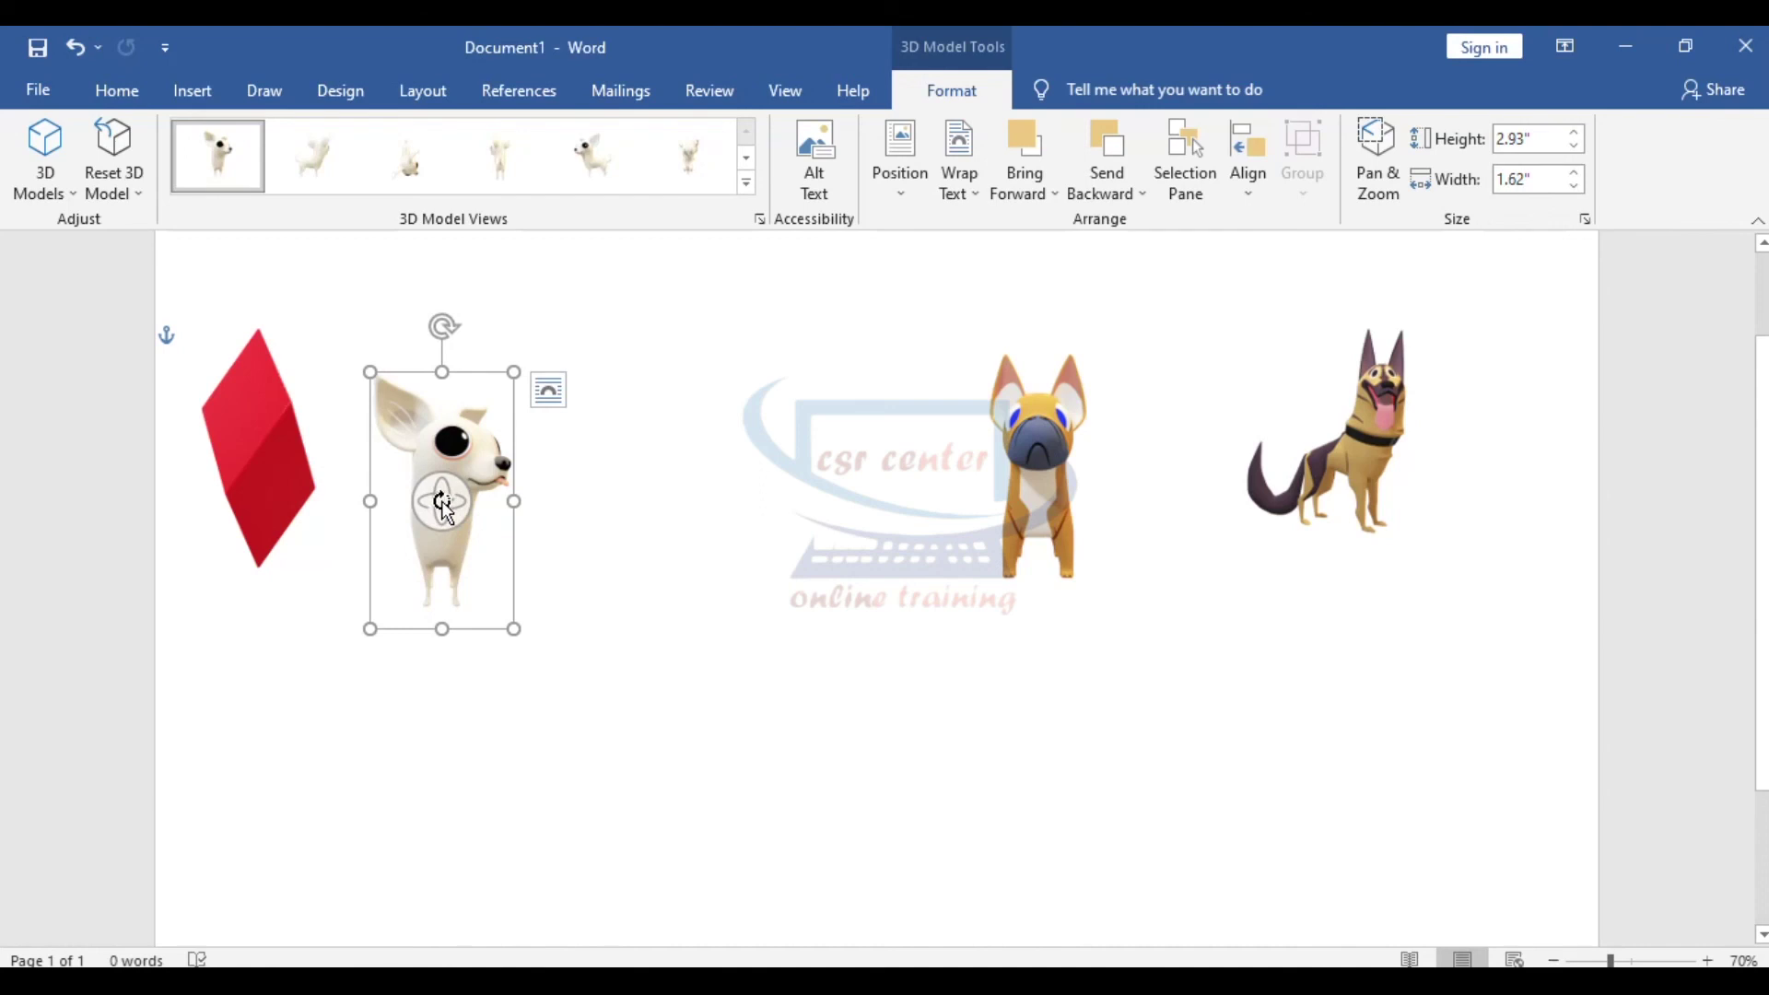
# Move the white dog closer to the orange dog and rotate it in 3D so its face turns toward the front.
pyautogui.moveTo(445, 507)
pyautogui.mouseDown()
pyautogui.moveTo(290, 489)
pyautogui.moveTo(341, 534)
pyautogui.moveTo(424, 489)
pyautogui.mouseUp()
pyautogui.moveTo(513, 560); pyautogui.dragTo(825, 553)
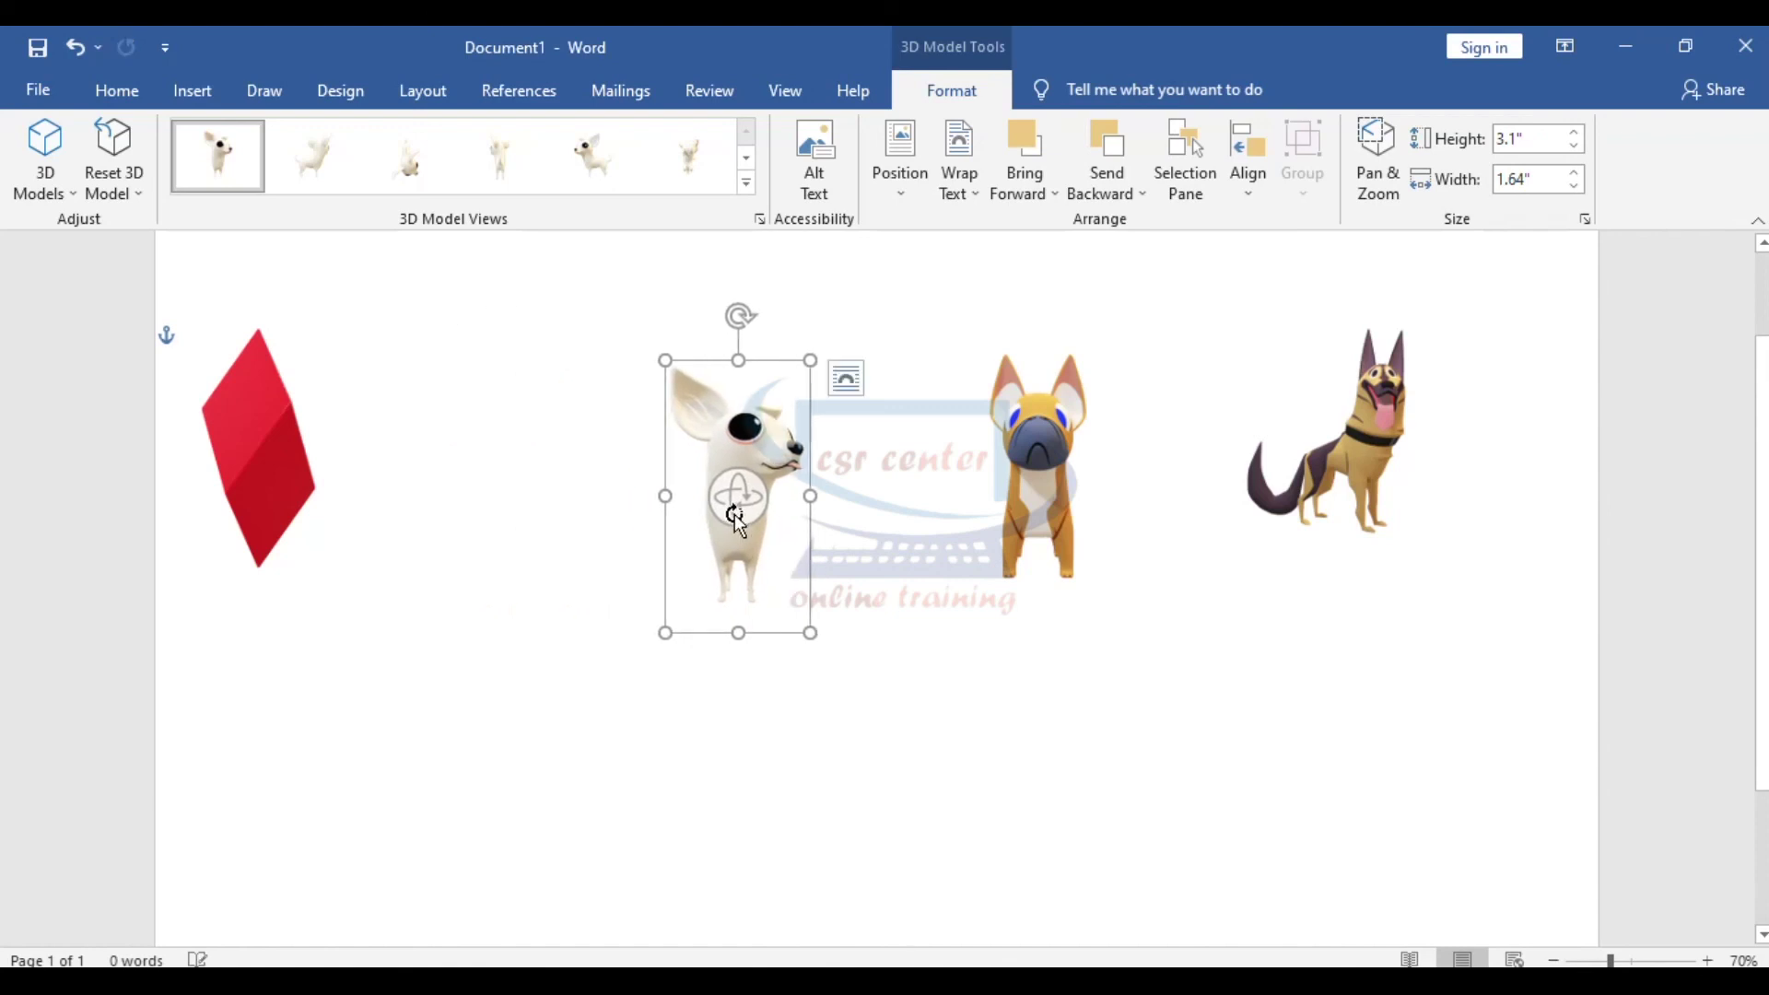
pyautogui.moveTo(737, 497); pyautogui.dragTo(650, 578)
# Rotate the orange dog in 3D to show its underside and turn the German shepherd upside down.
pyautogui.click(1039, 461)
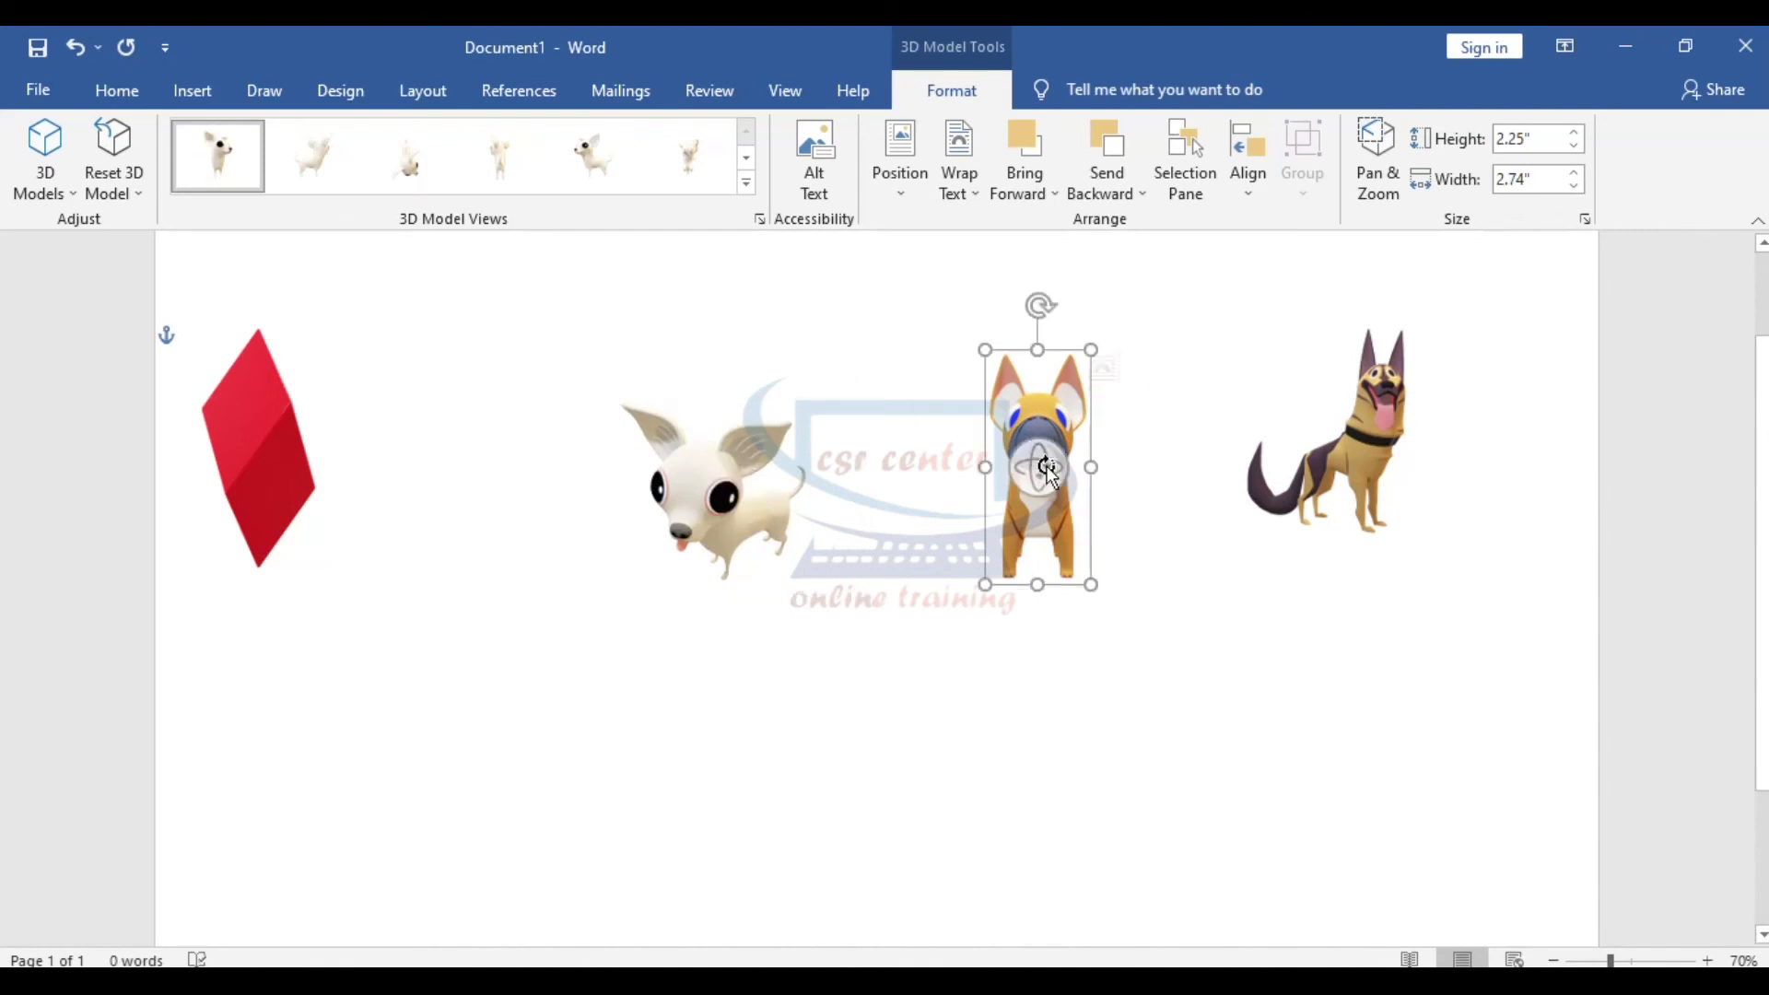
pyautogui.moveTo(1041, 488); pyautogui.dragTo(1342, 553)
pyautogui.click(1334, 452)
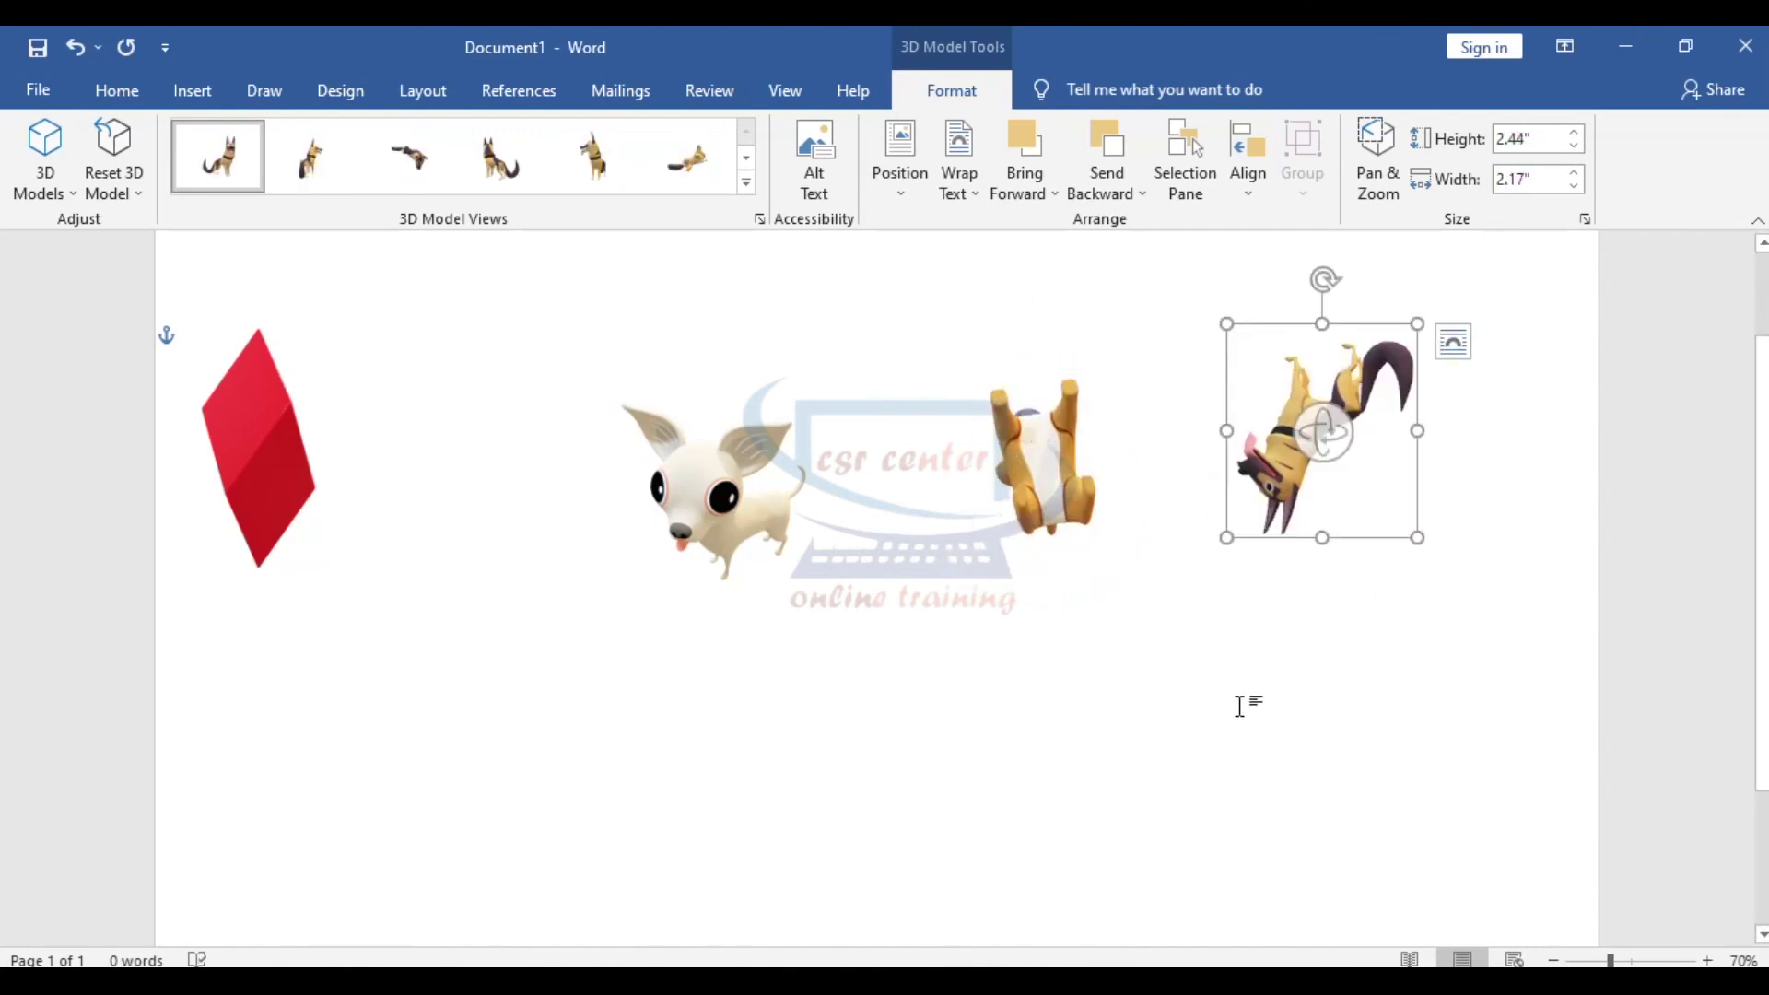
# Reorient the red diamond shape with the second preset view and free 3D rotation, and place it beside the white dog.
pyautogui.click(258, 447)
pyautogui.click(748, 183)
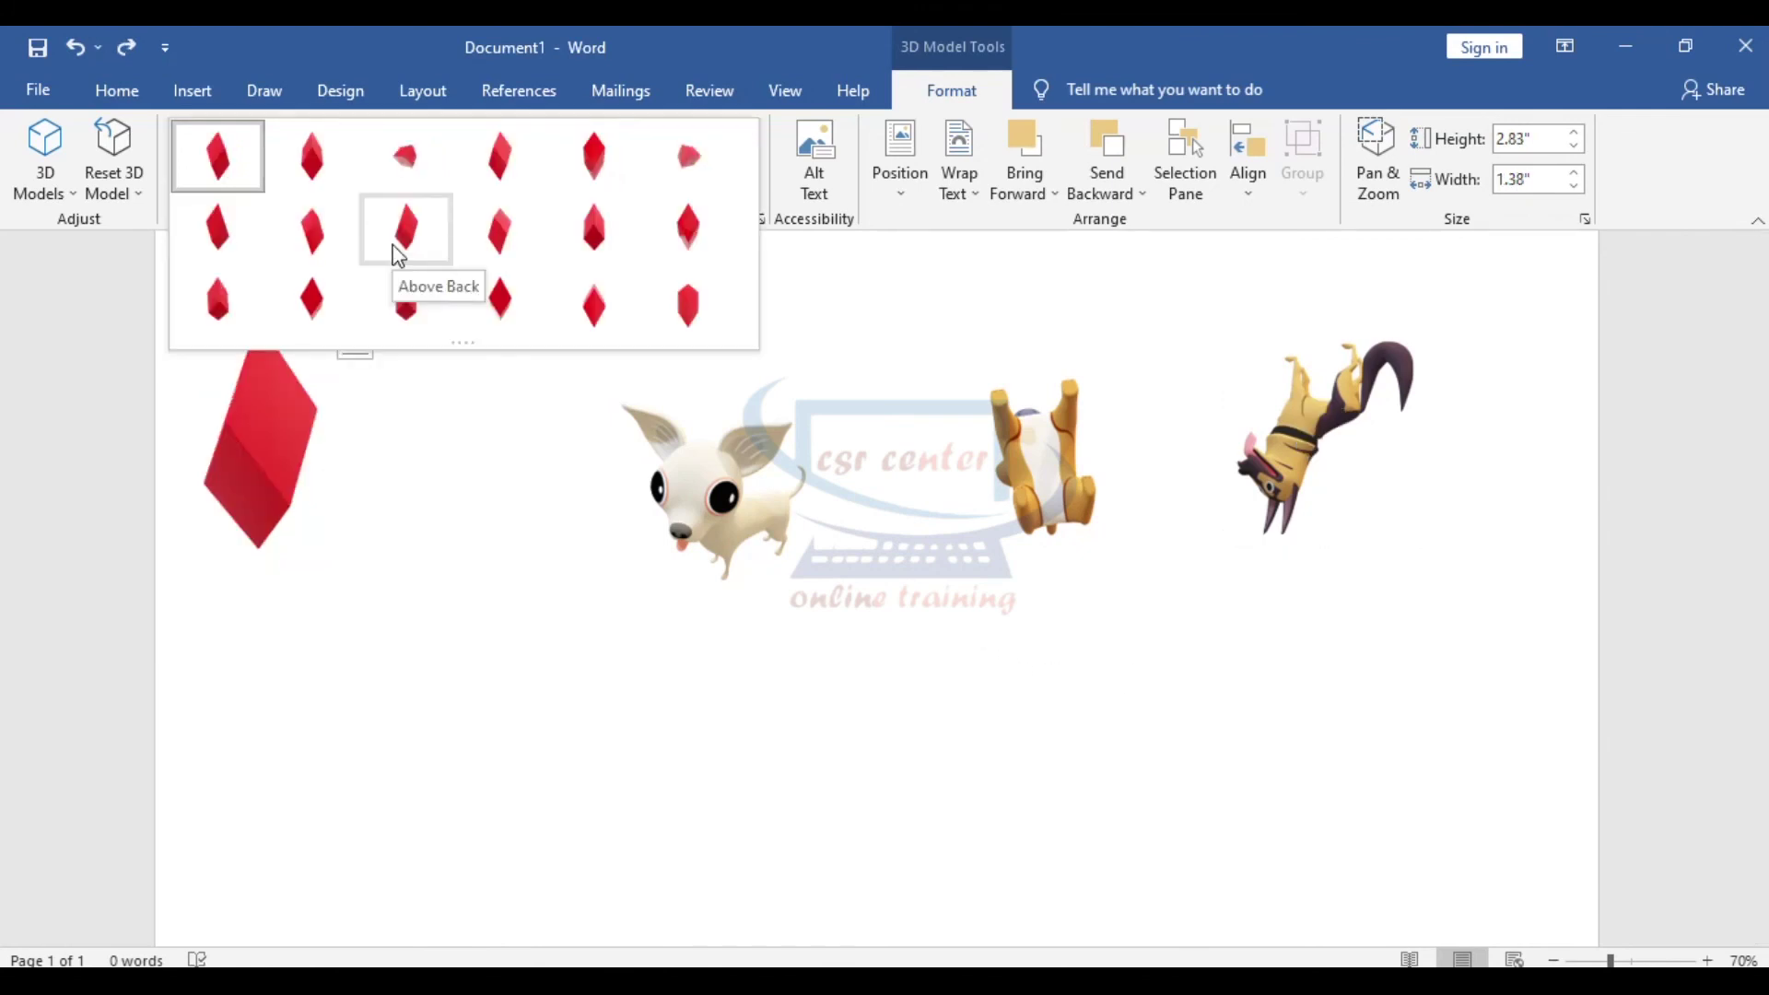
pyautogui.click(317, 157)
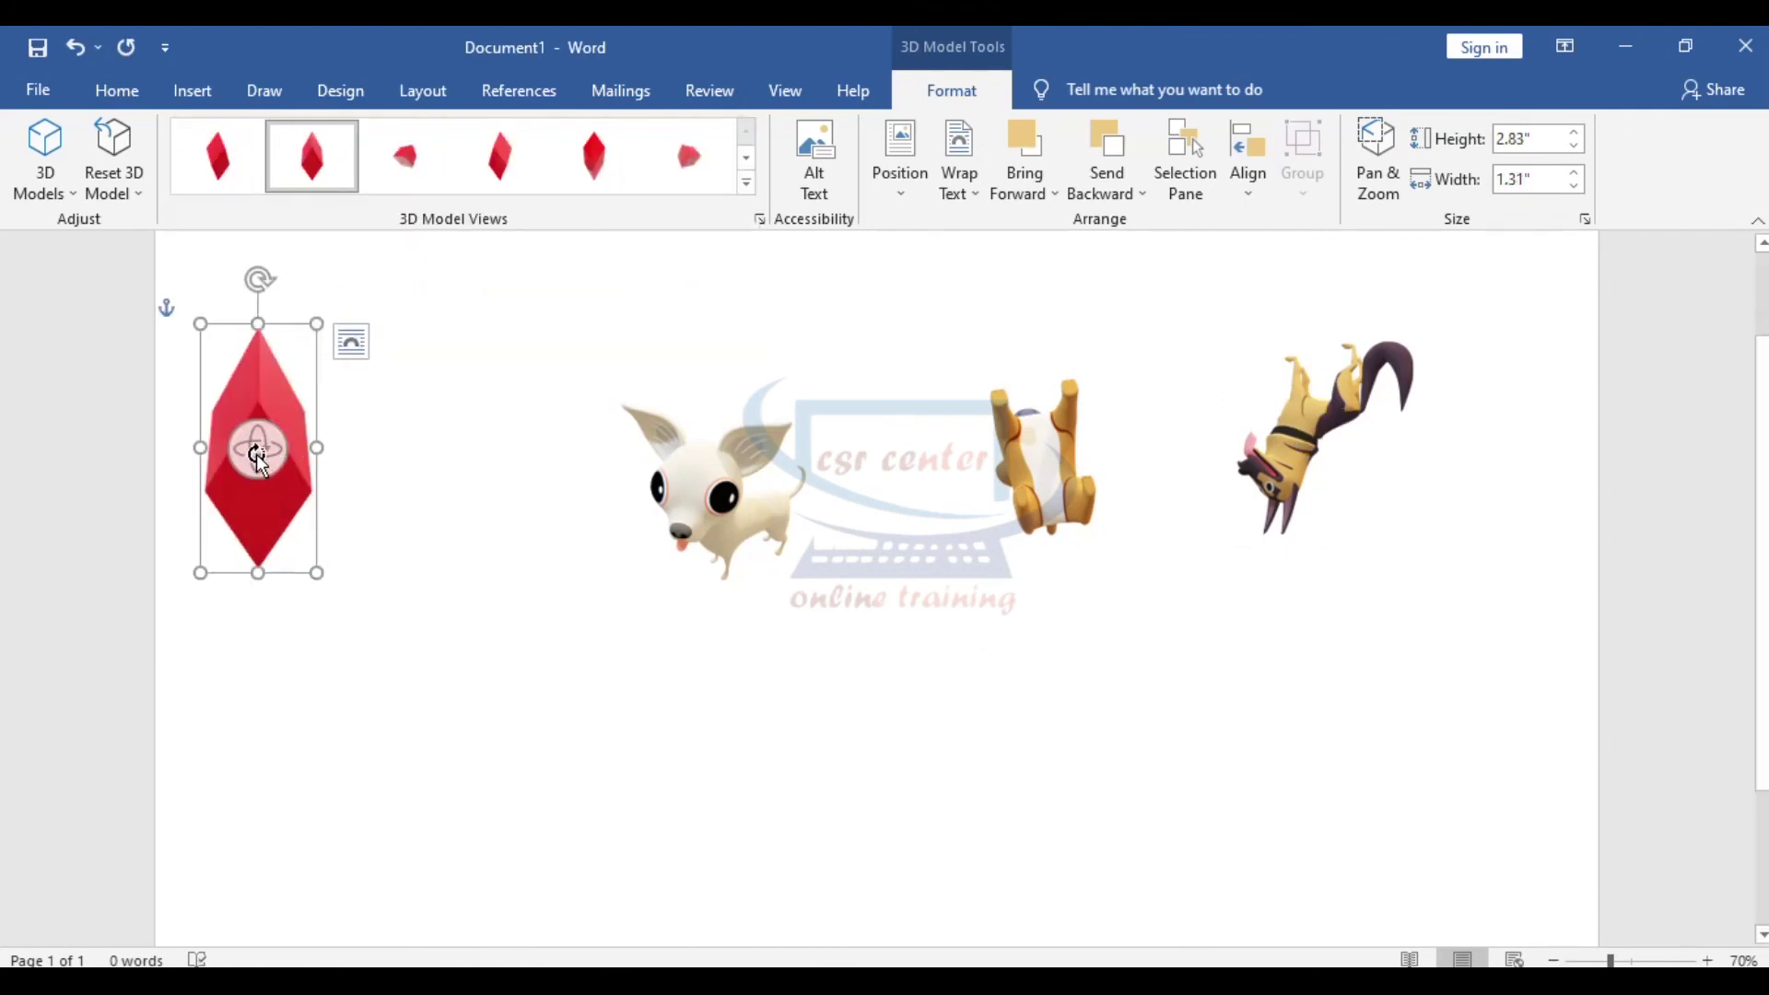
pyautogui.moveTo(260, 465); pyautogui.dragTo(193, 413)
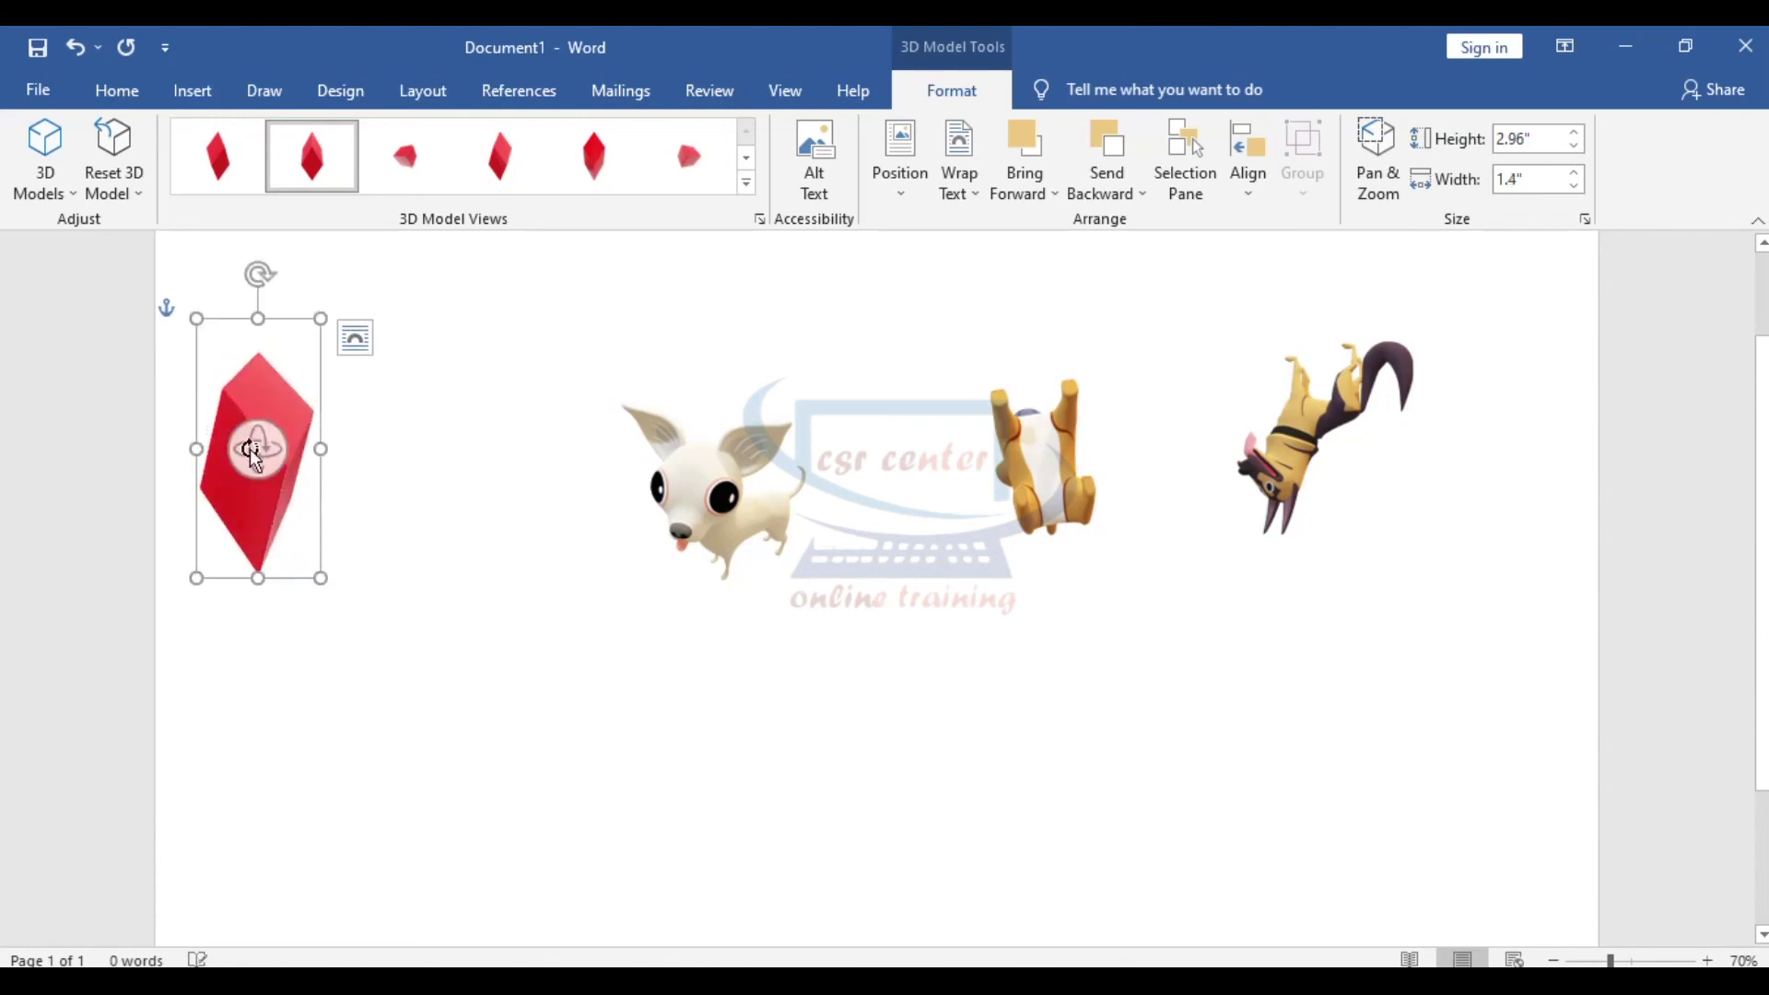
pyautogui.moveTo(327, 405); pyautogui.dragTo(479, 552)
# Insert the wide-eyed grinning face and a yellow frowning face from the Emoji category of the online 3D models.
pyautogui.click(192, 91)
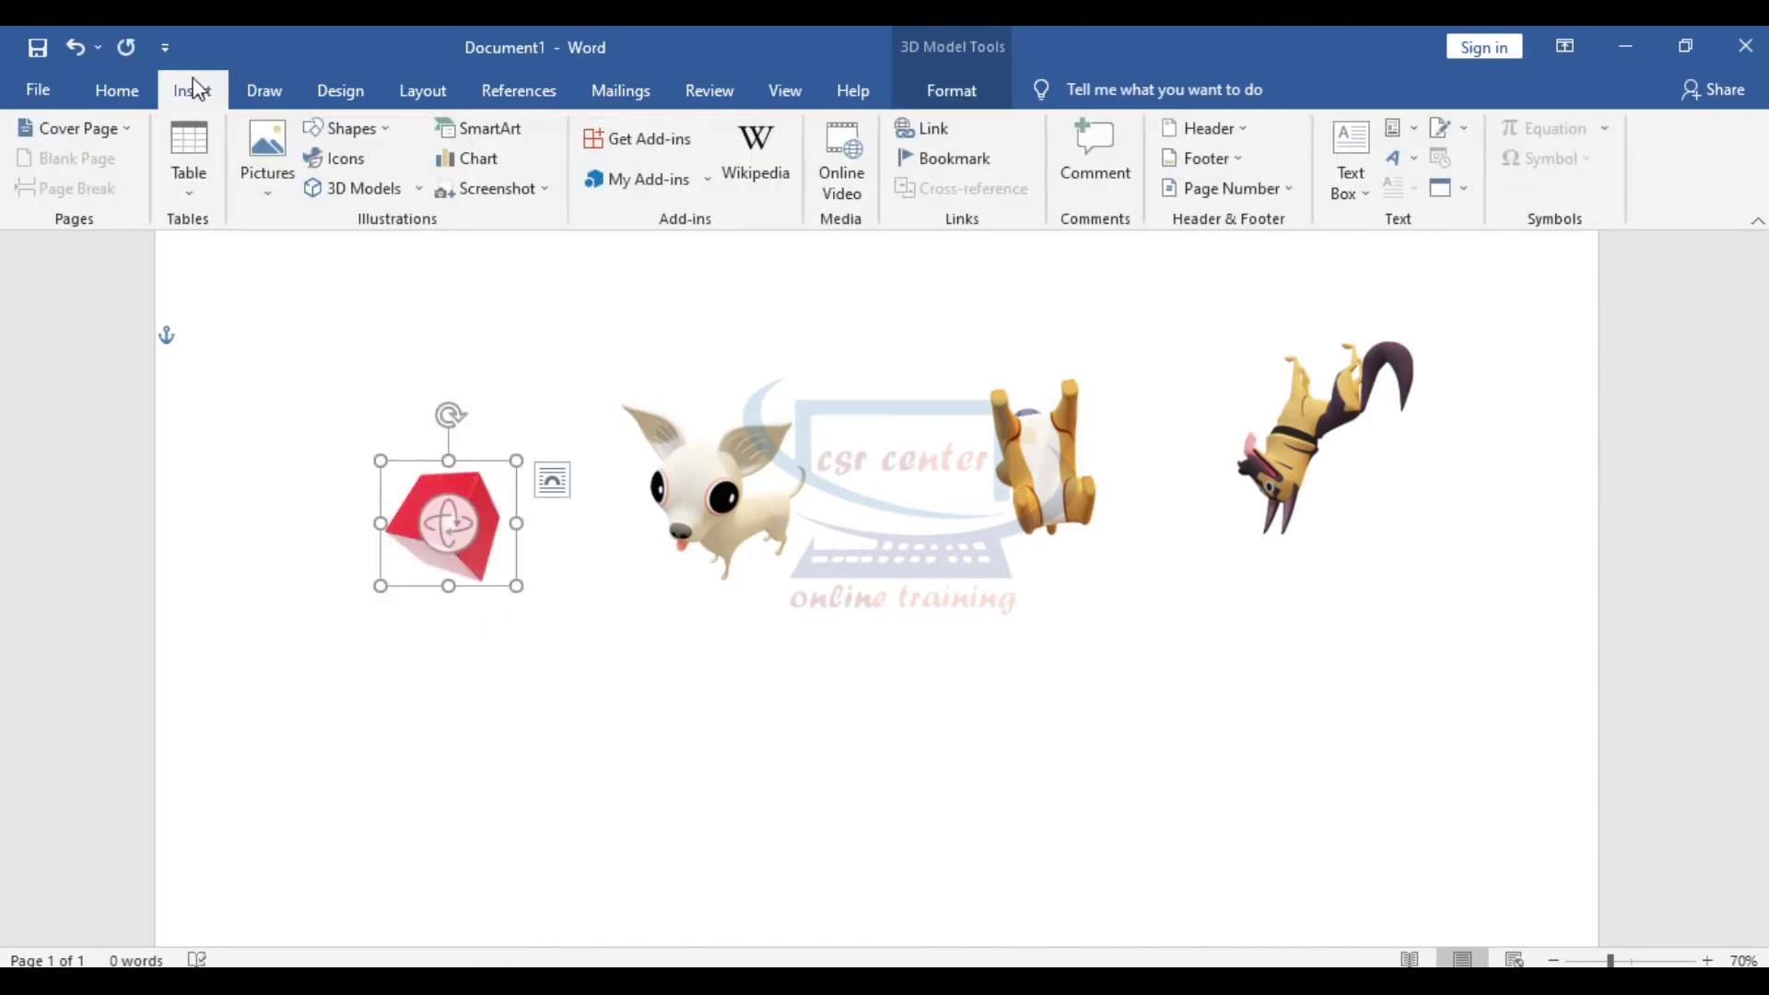
pyautogui.click(354, 188)
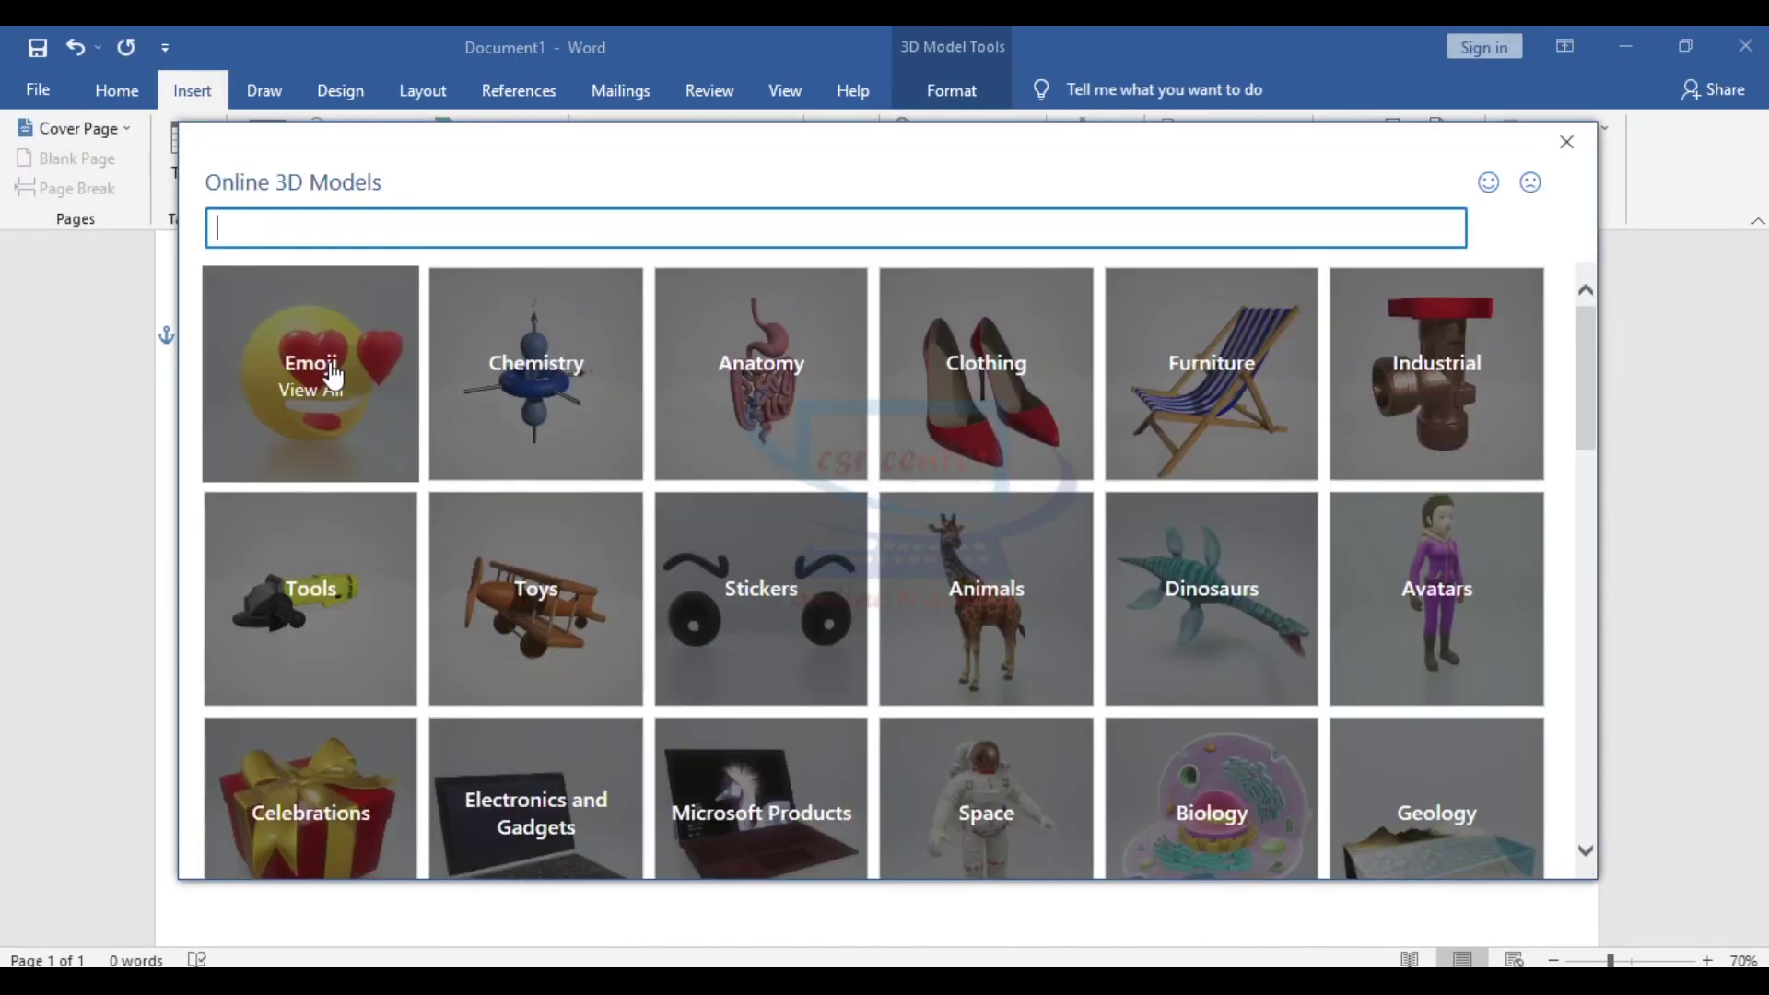
pyautogui.click(332, 369)
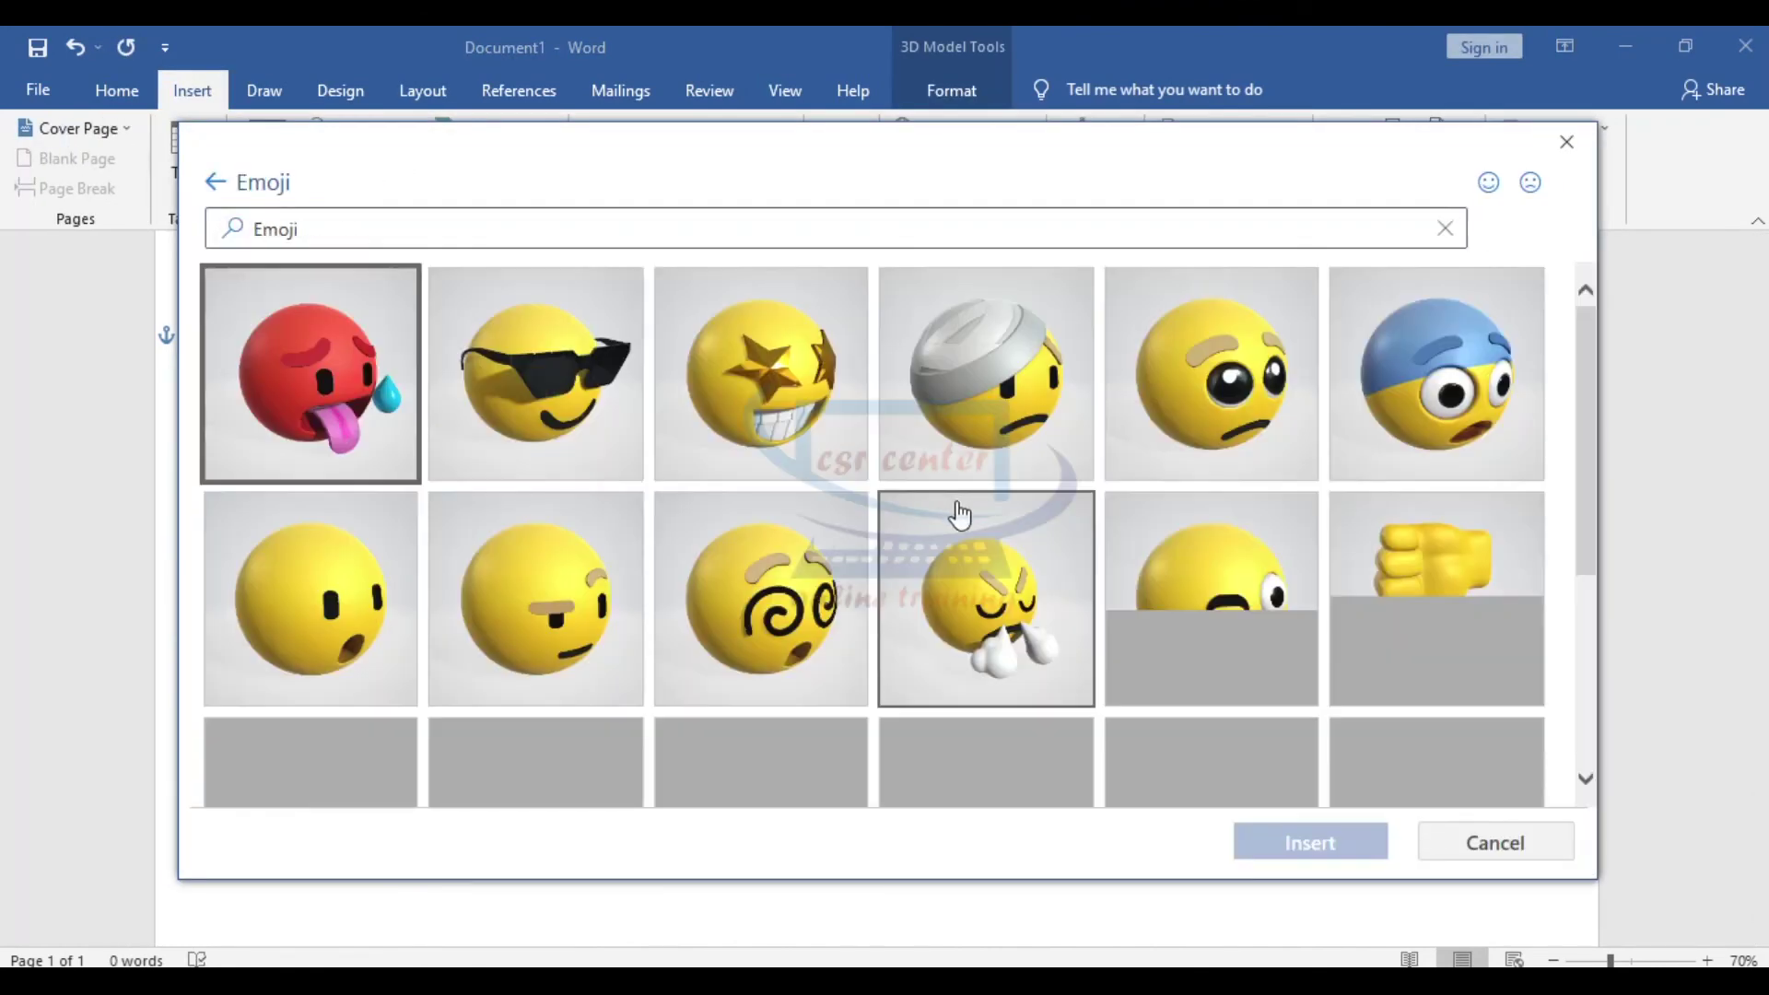
pyautogui.scroll(-2, 960, 516)
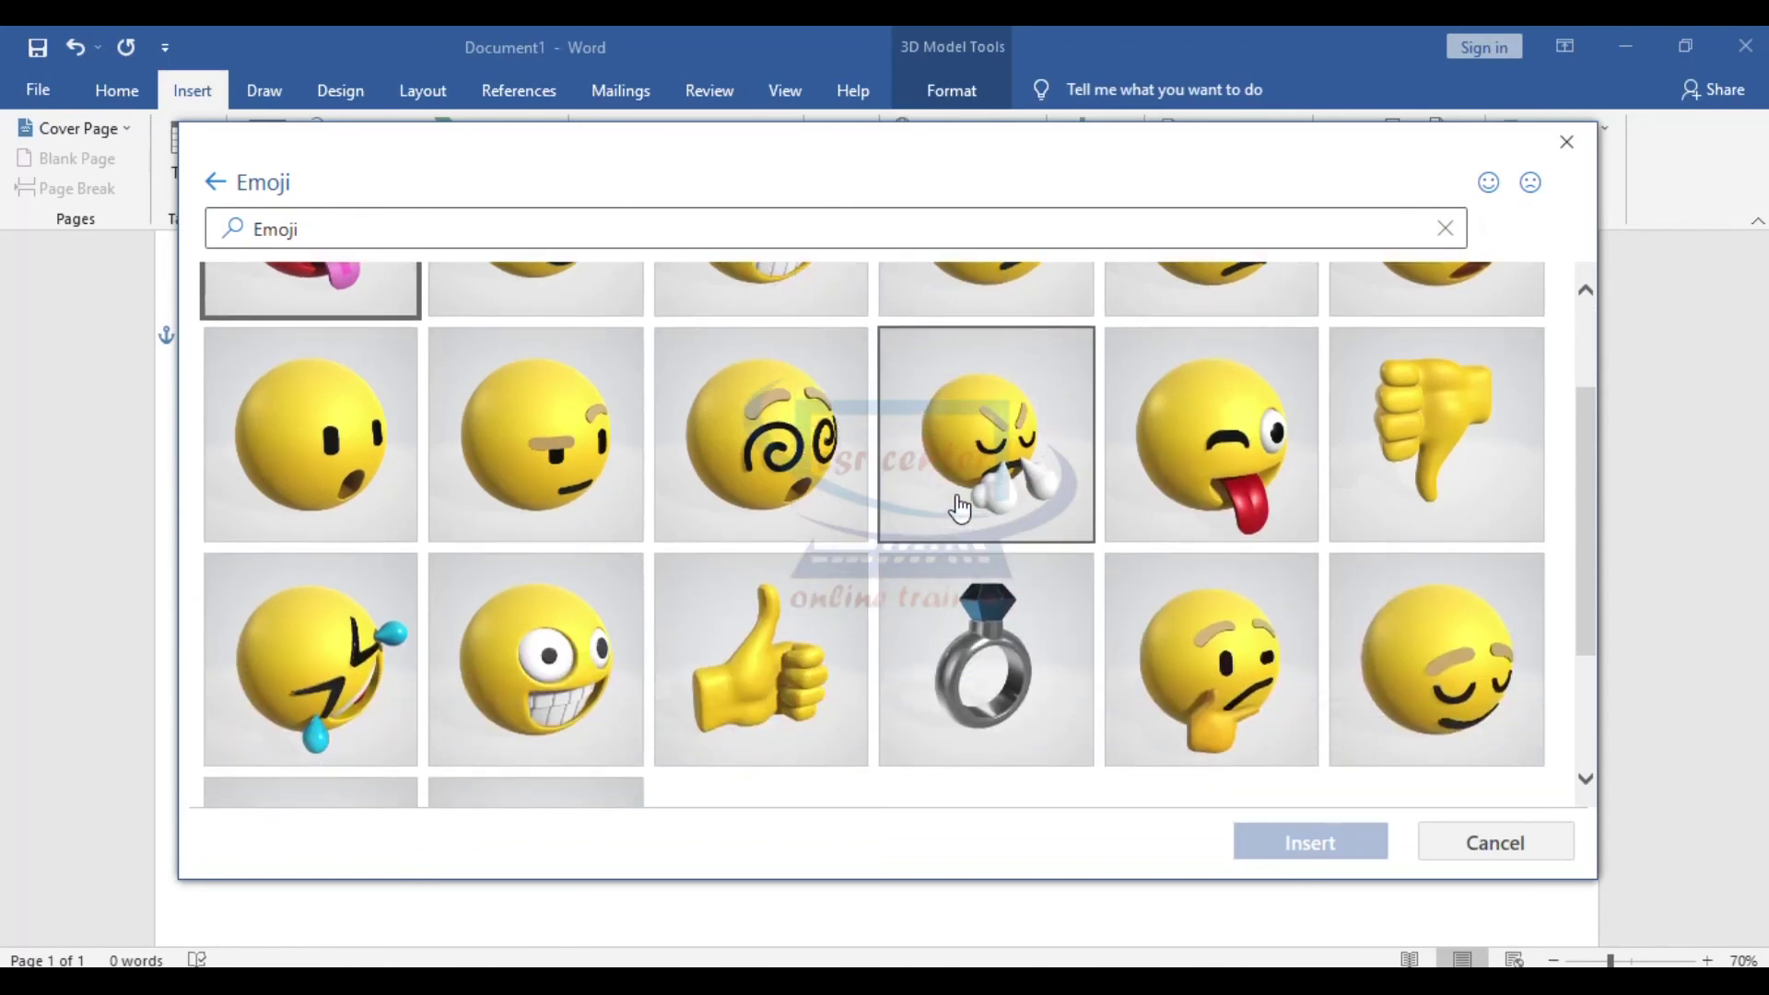
pyautogui.scroll(-2, 534, 652)
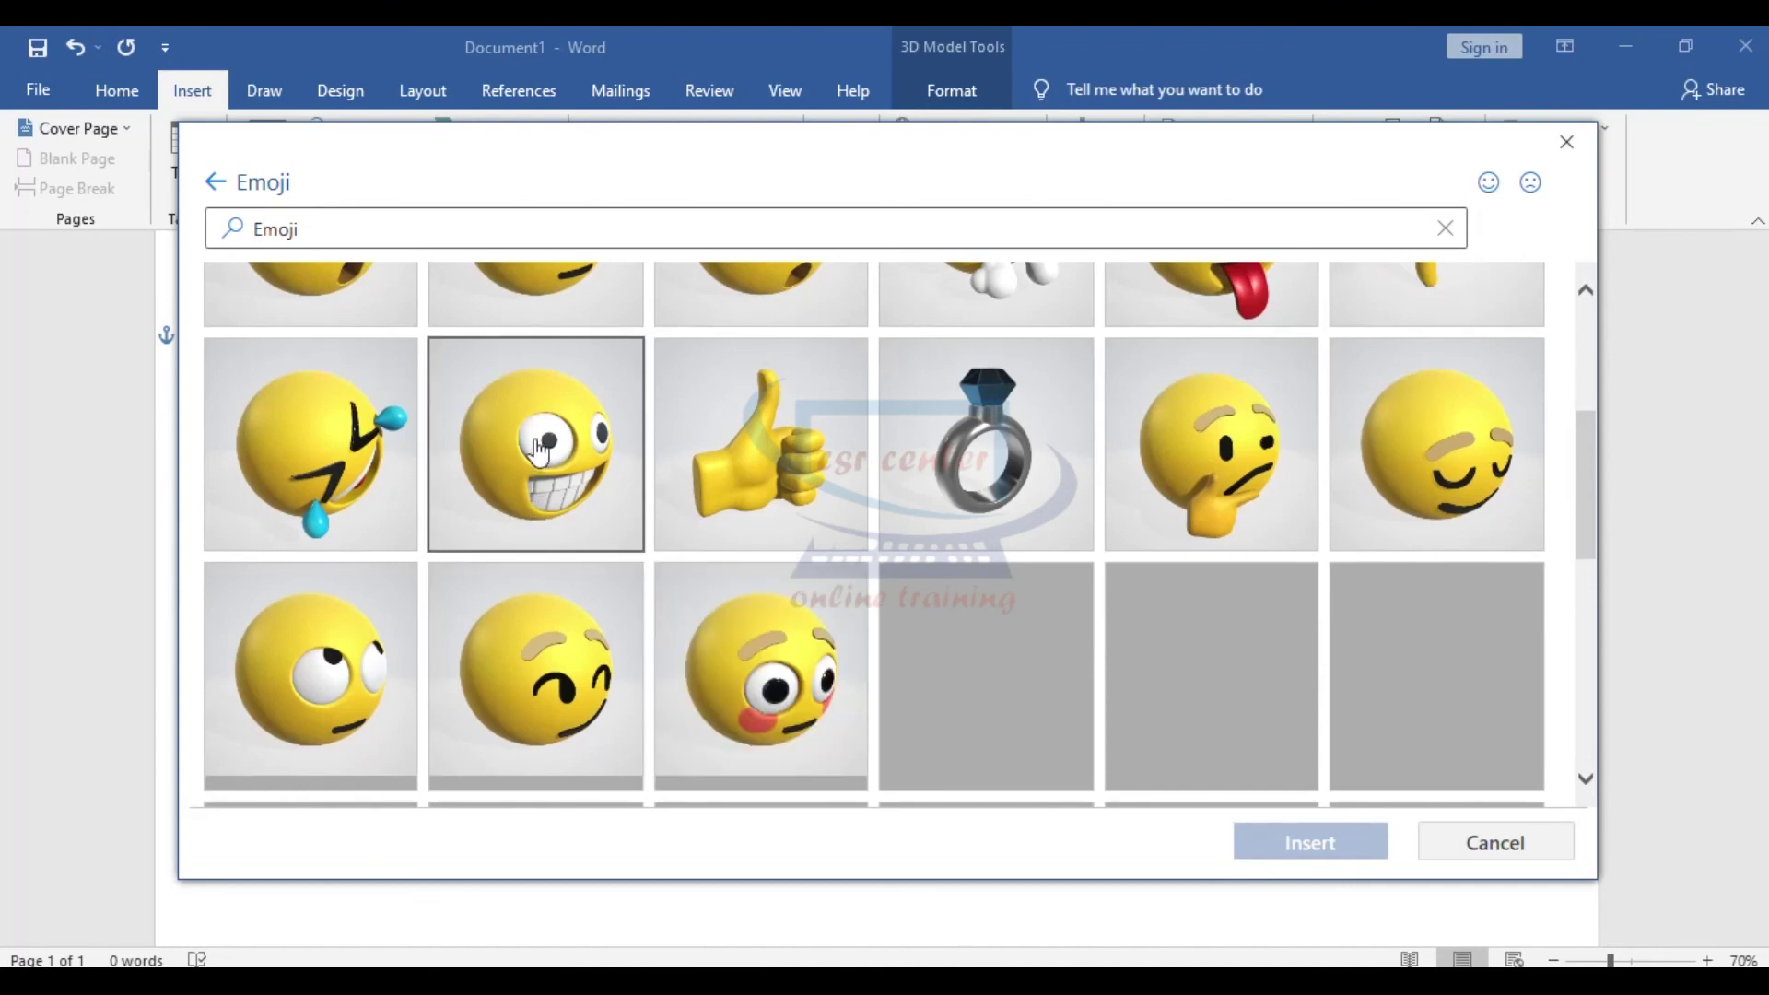
pyautogui.click(541, 451)
pyautogui.click(1249, 668)
pyautogui.click(1324, 841)
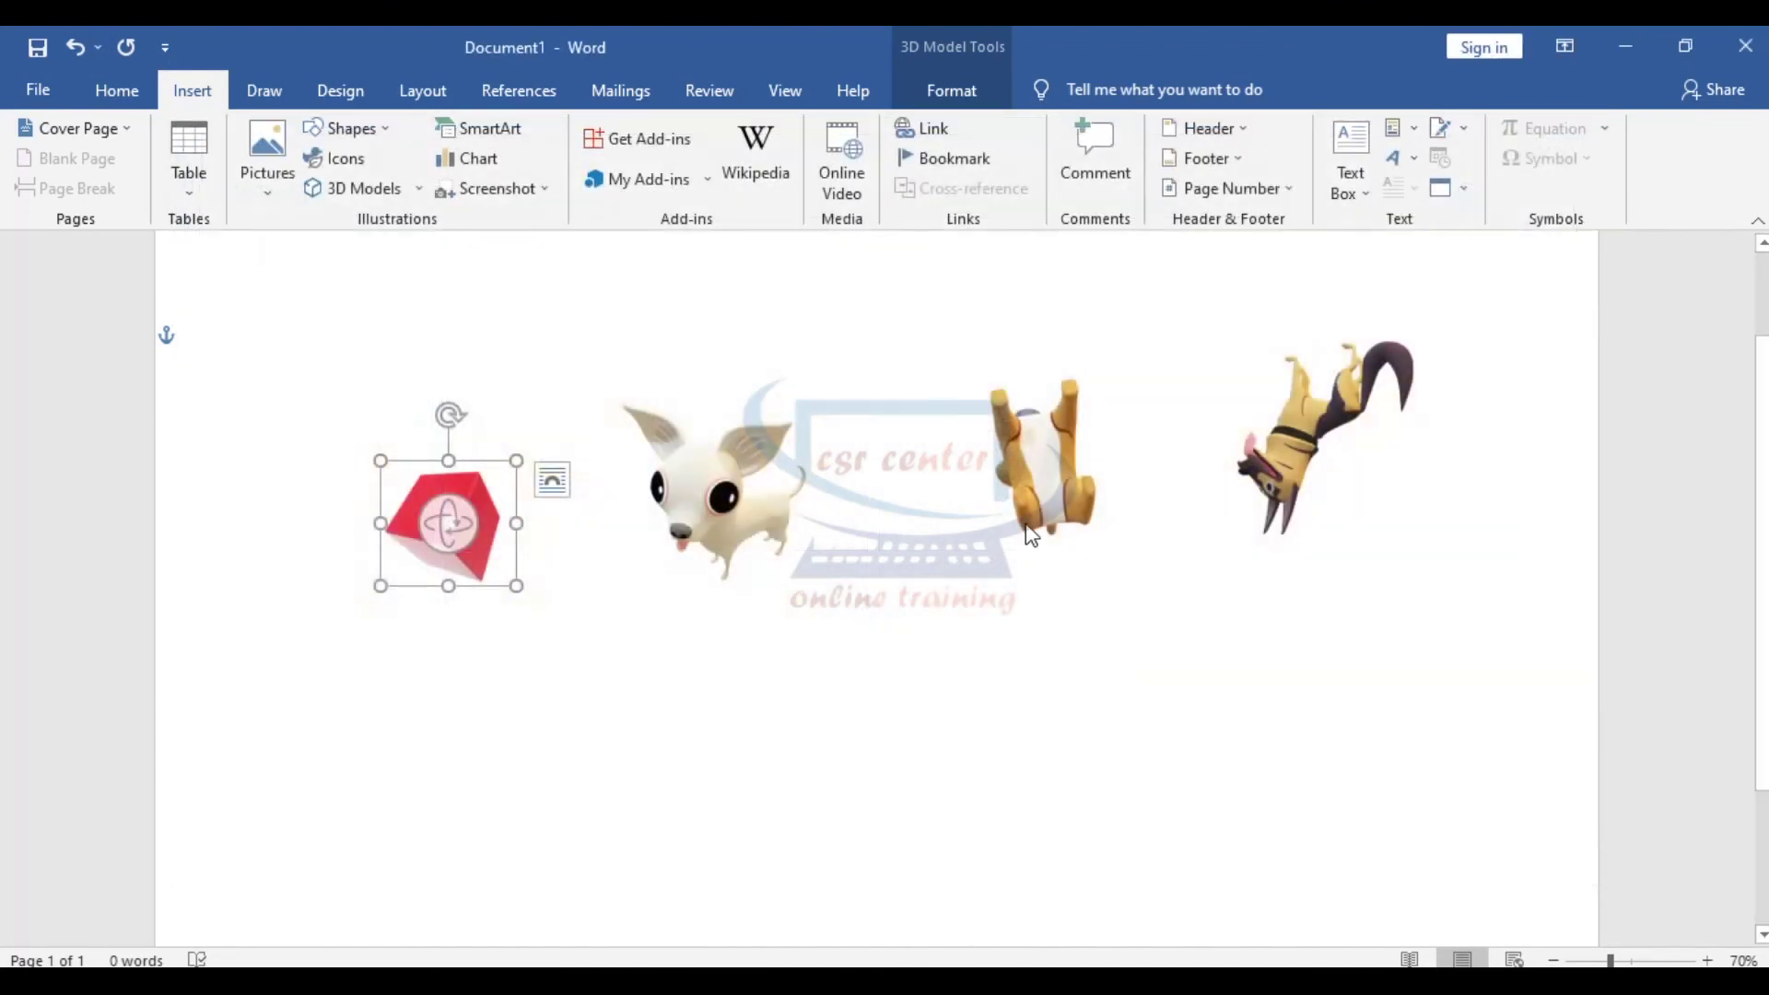
# Place the frowning emoji below the orange dog and the grinning emoji beside it, below the white dog.
pyautogui.moveTo(380, 376); pyautogui.dragTo(1195, 636)
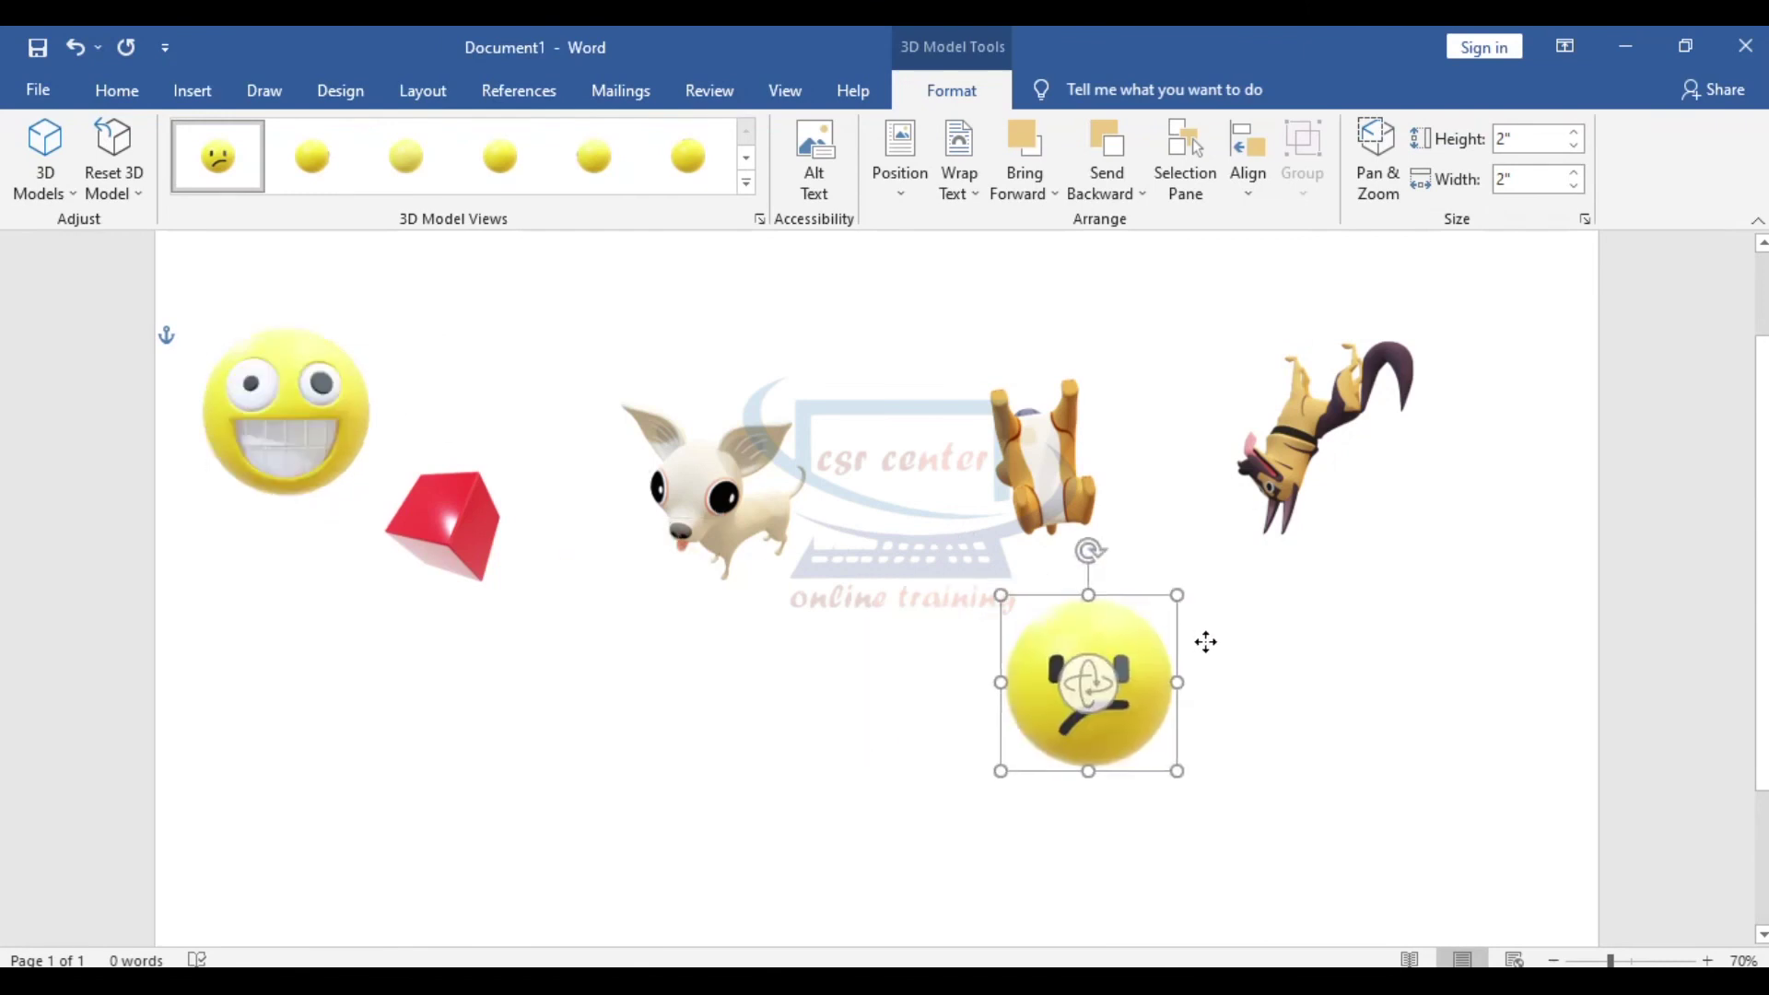
pyautogui.click(318, 401)
pyautogui.moveTo(375, 383); pyautogui.dragTo(908, 746)
pyautogui.scroll(-2, 921, 742)
pyautogui.scroll(-2, 921, 742)
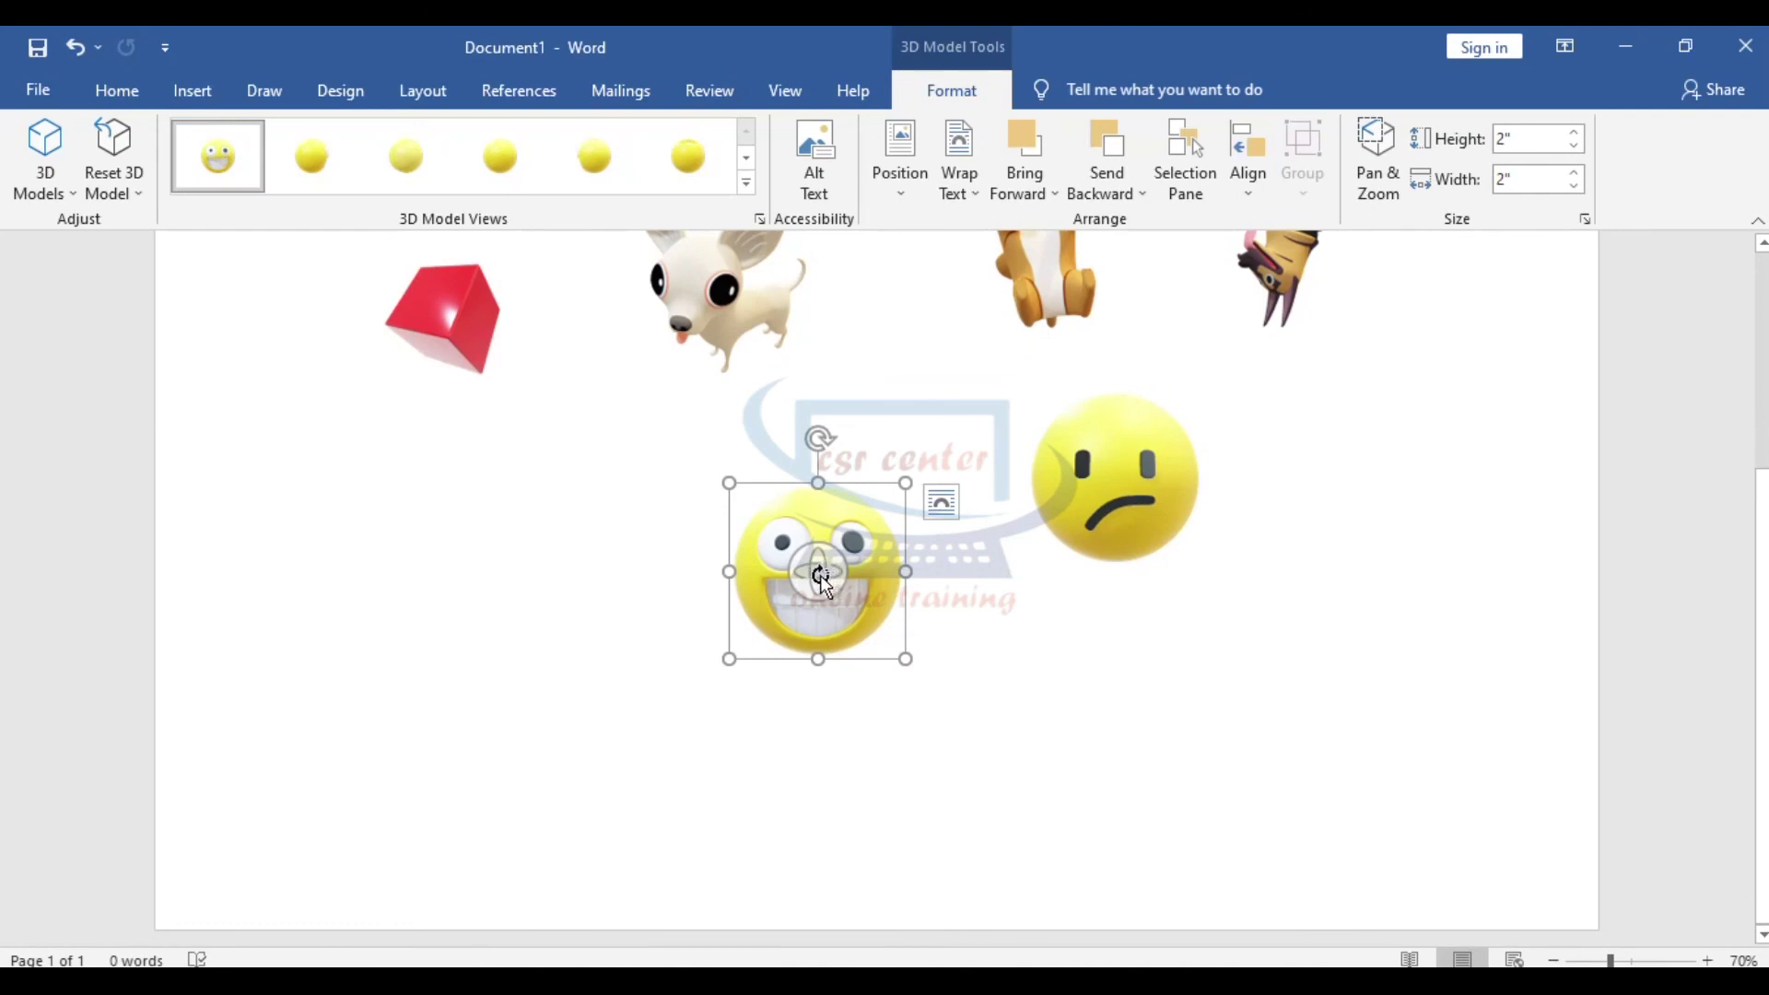
# Rotate the grinning emoji and the frowning emoji slightly in 3D.
pyautogui.moveTo(823, 580); pyautogui.dragTo(460, 365)
pyautogui.hotkey('ctrl', 'z')
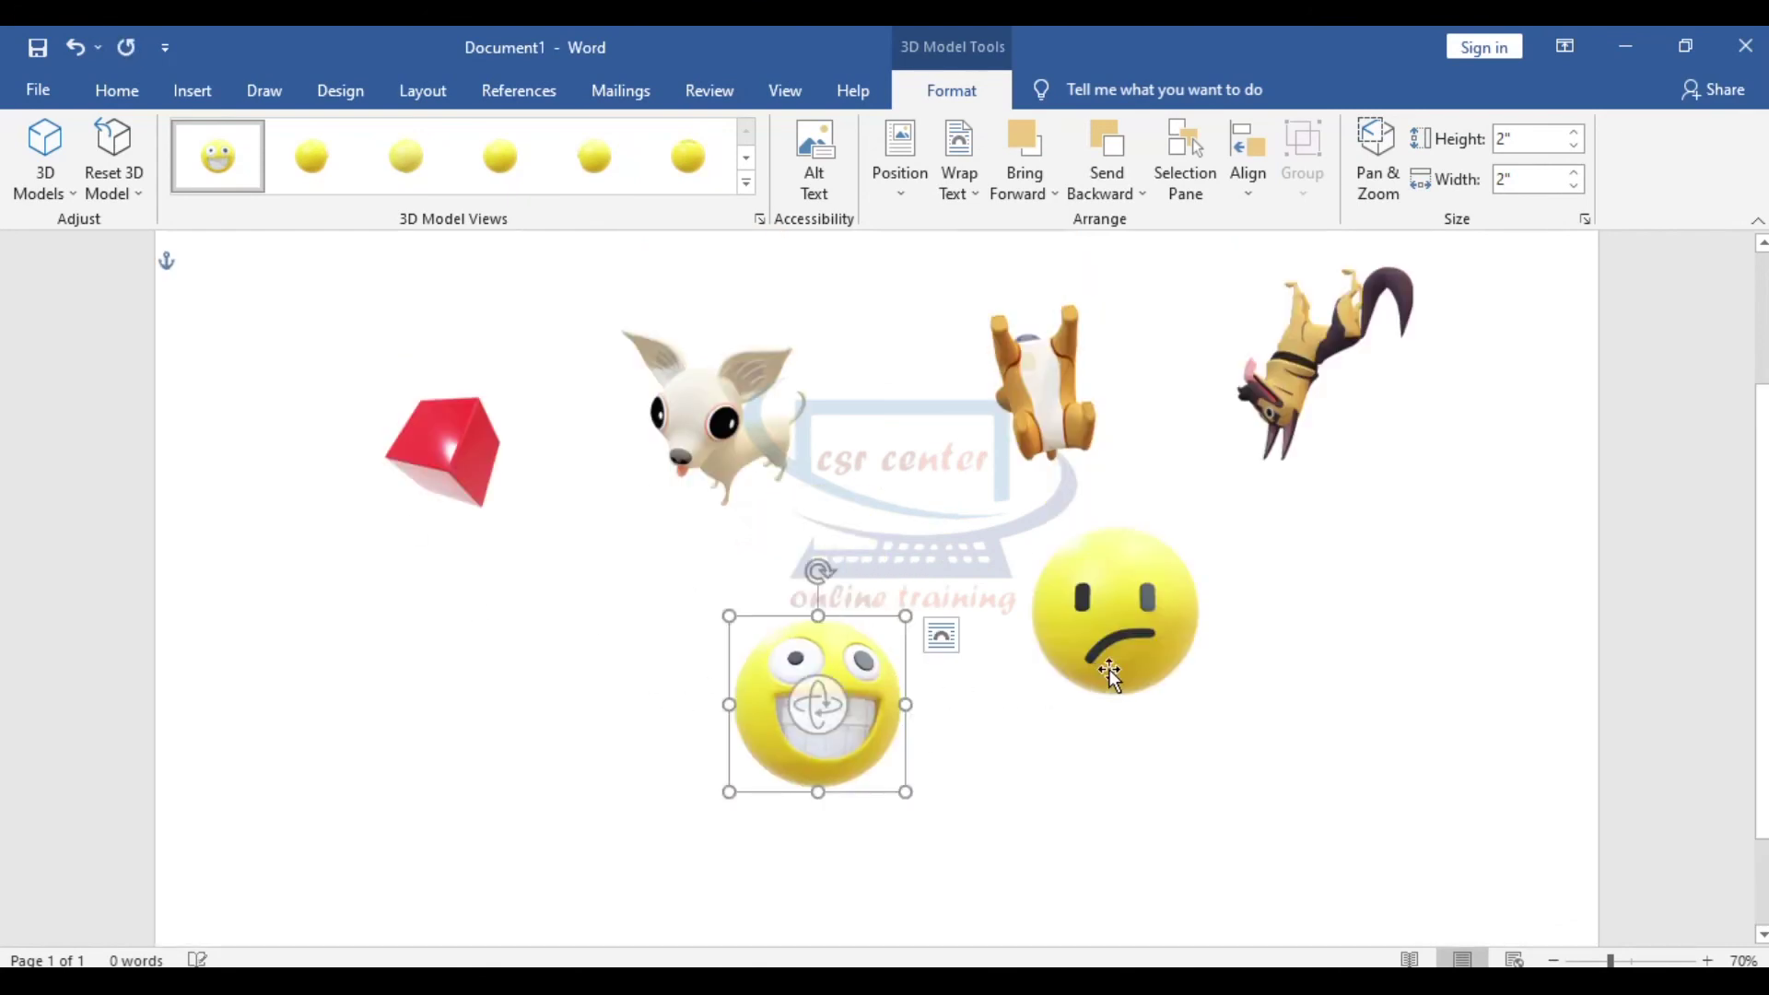
pyautogui.click(1139, 619)
pyautogui.moveTo(1131, 616); pyautogui.dragTo(1109, 664)
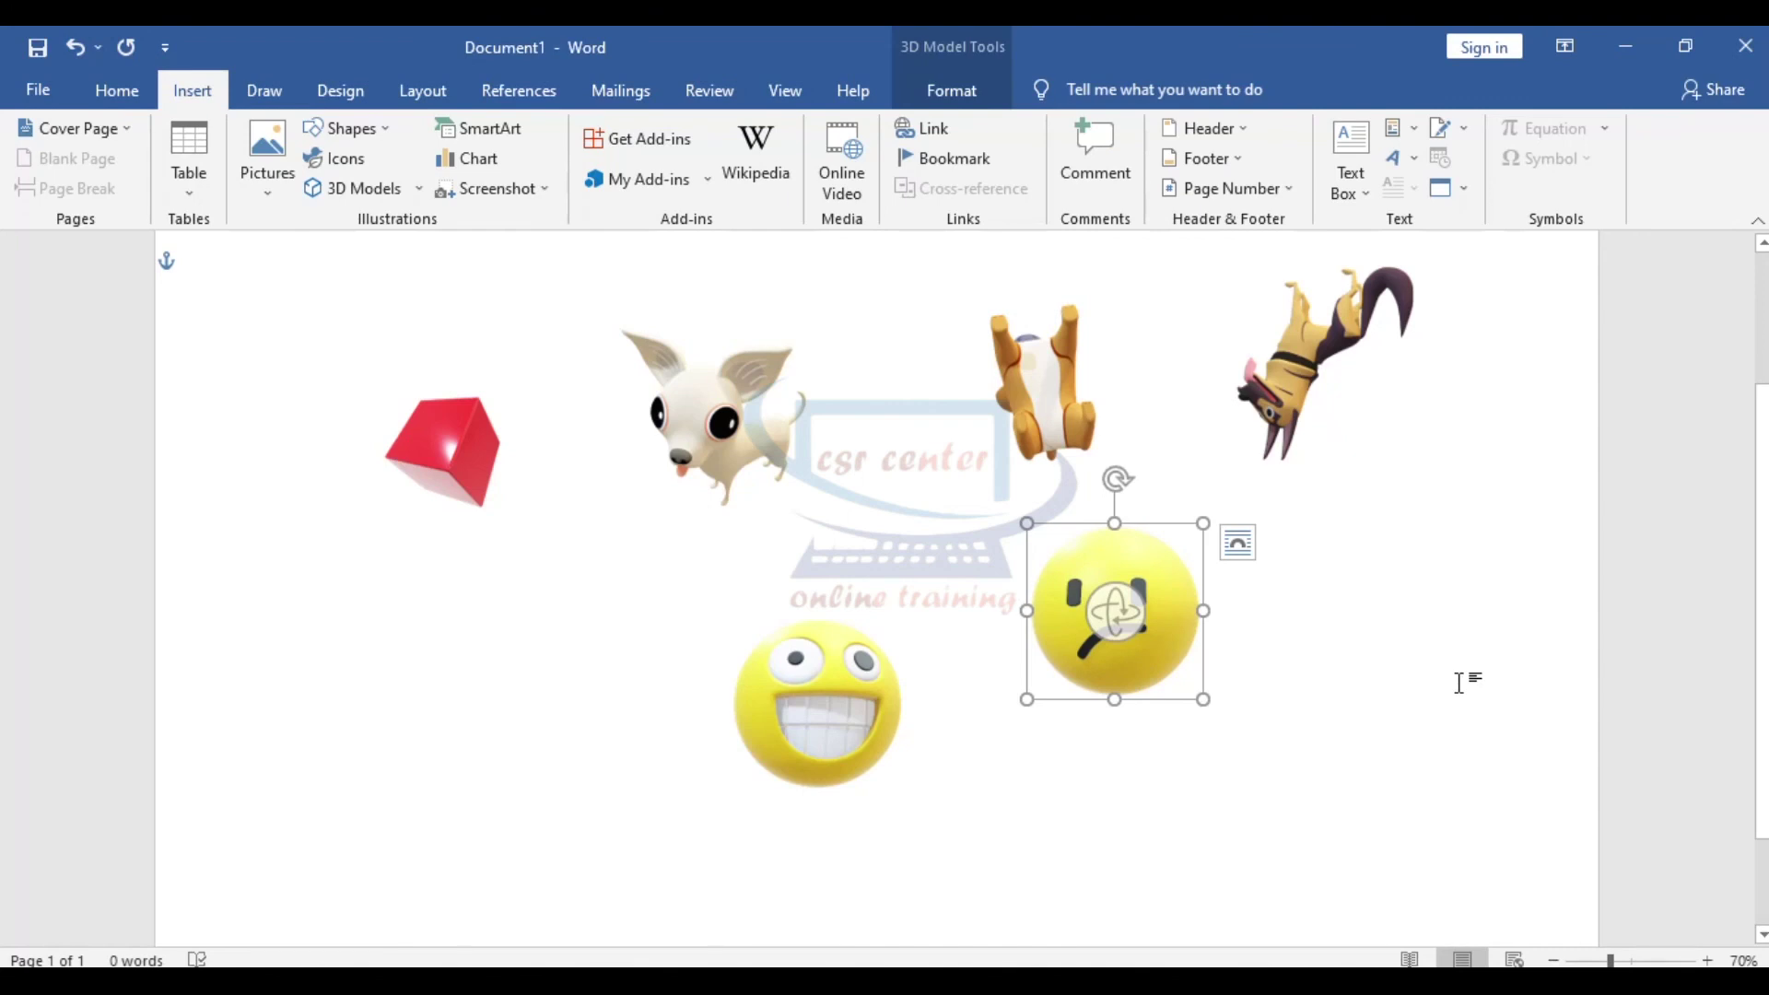